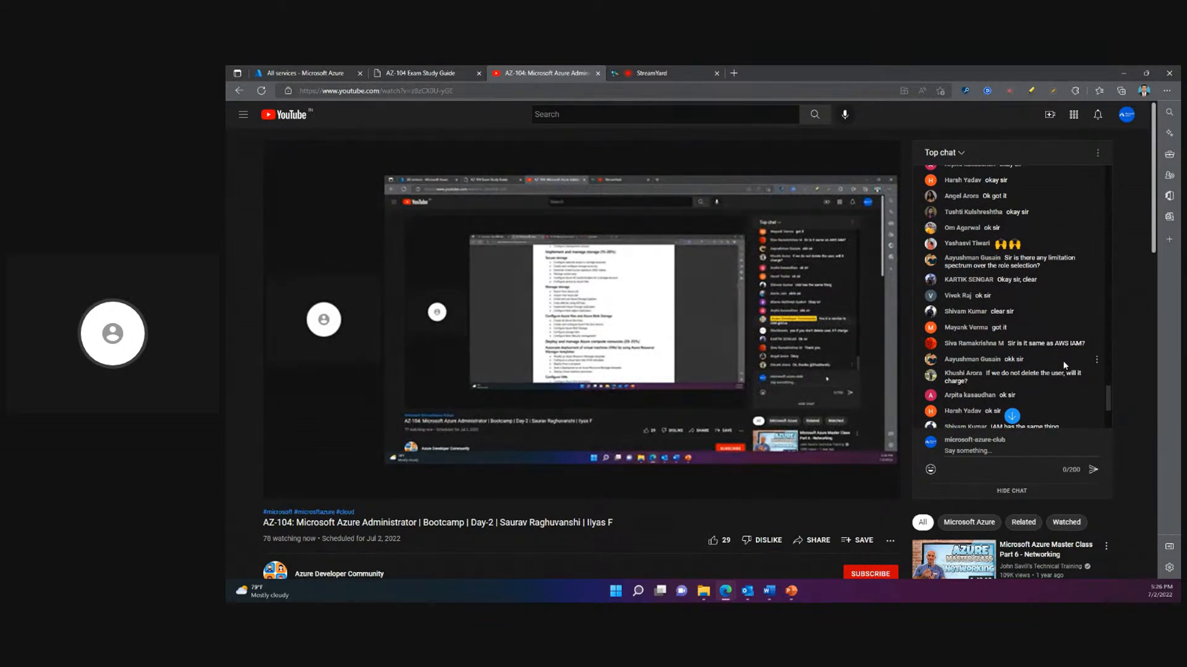
- Find the earlier live-chat questions about the group member limit and about Power Apps applications, and highlight each one
scroll(1065, 365, "up", 1)
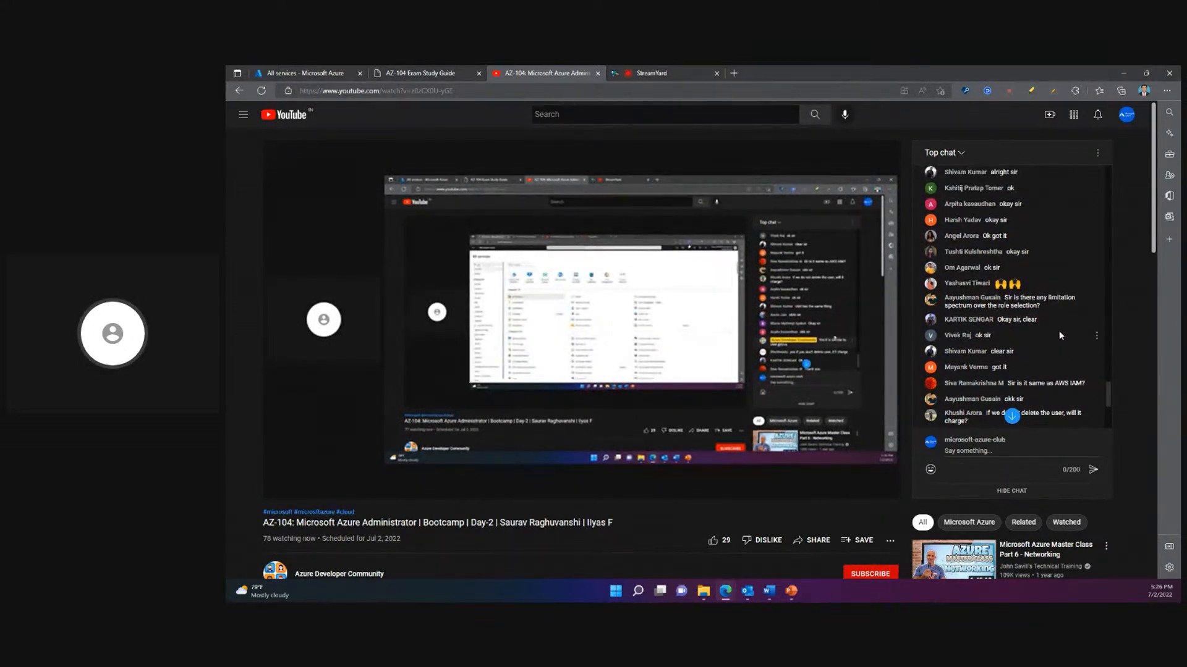
scroll(1058, 334, "up", 4)
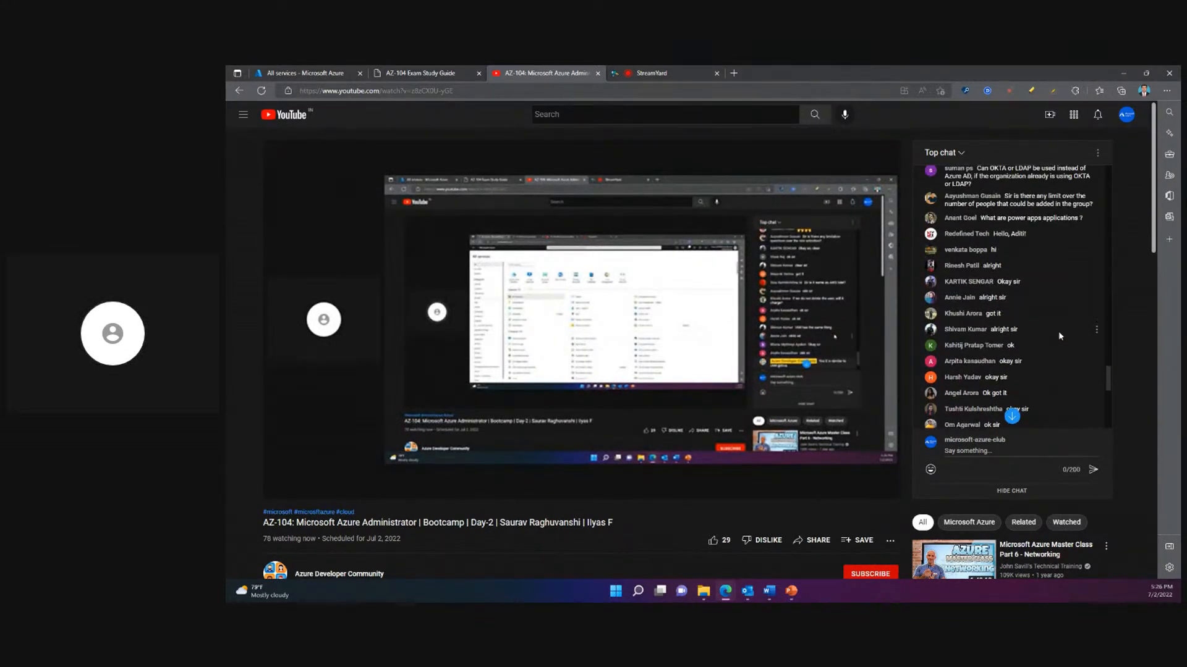
scroll(1059, 332, "up", 1)
scroll(1058, 331, "up", 1)
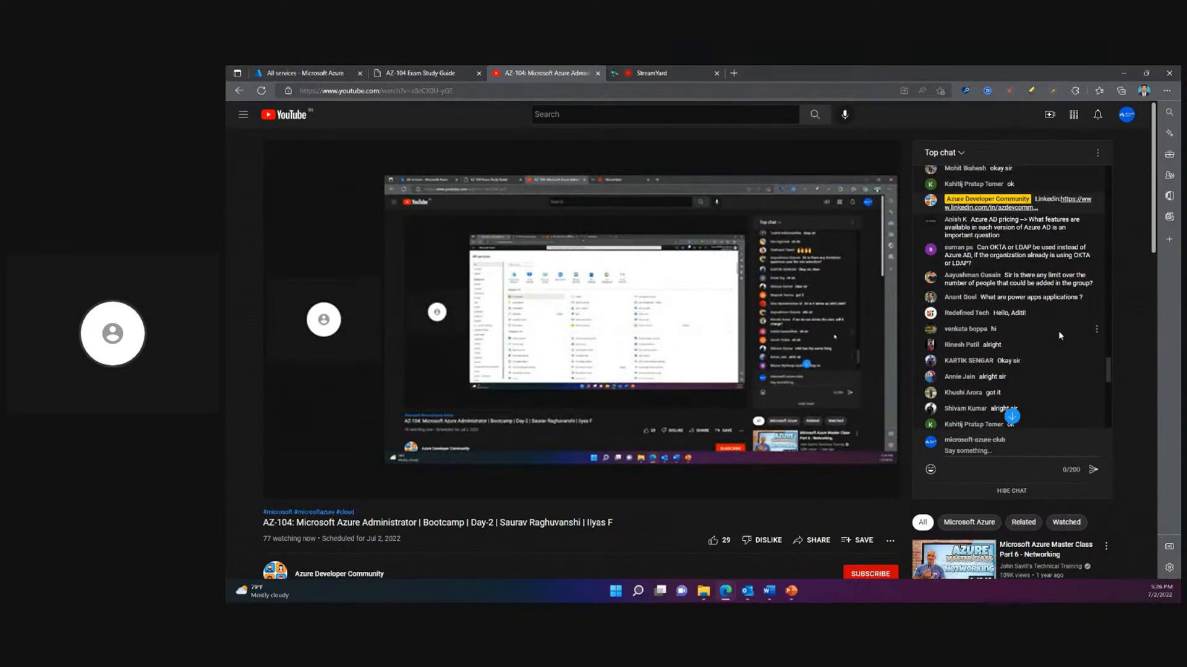
scroll(1059, 336, "up", 1)
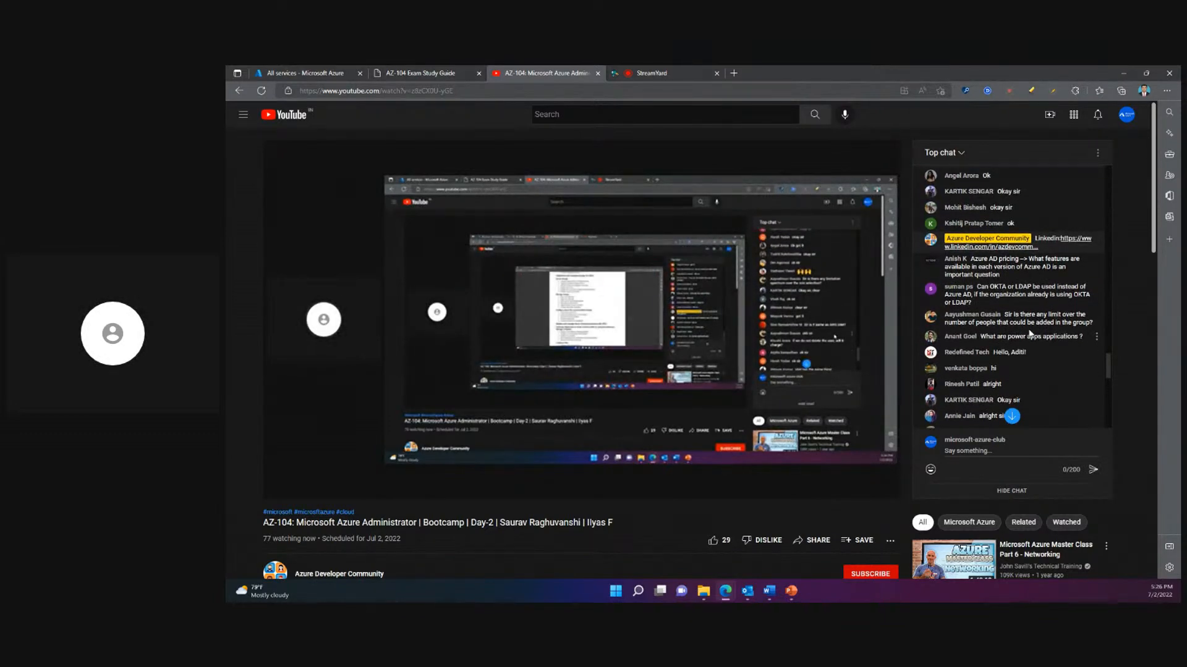
scroll(1032, 337, "down", 1)
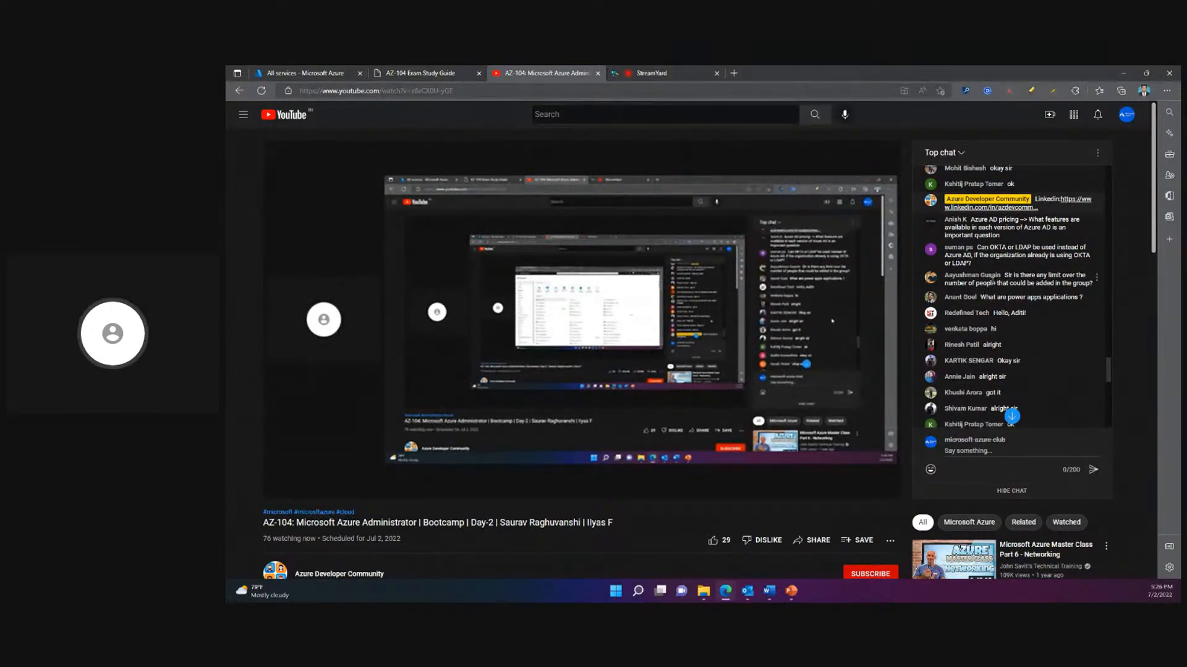
left_click_drag(992, 283, 1096, 284)
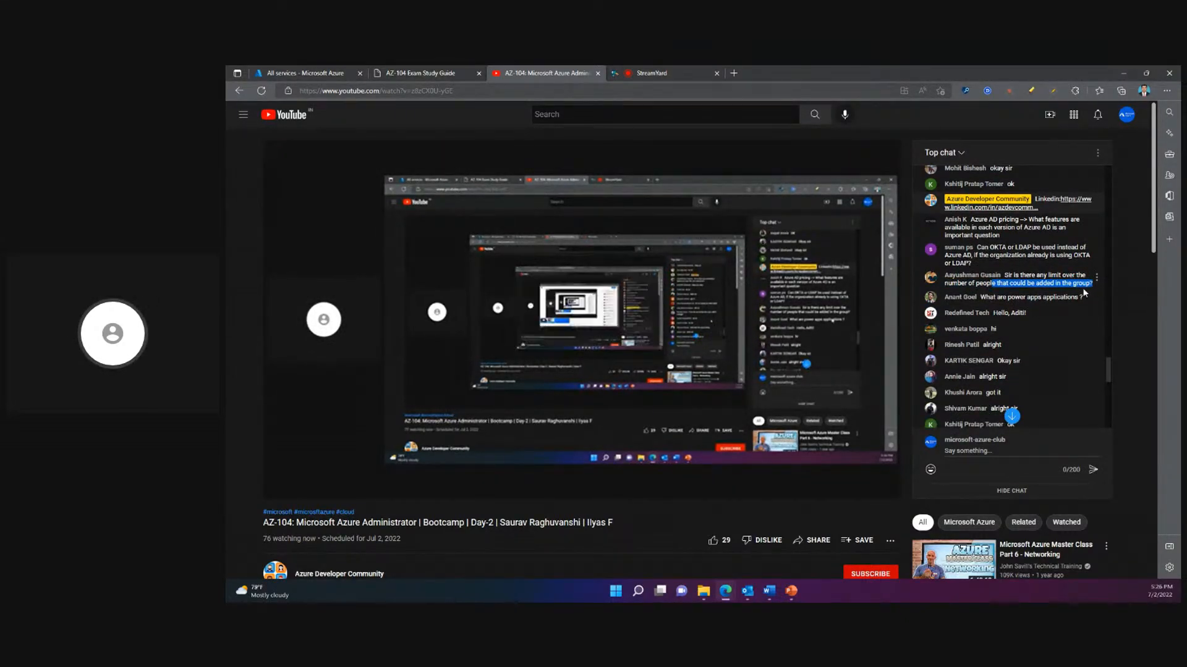
left_click(1091, 289)
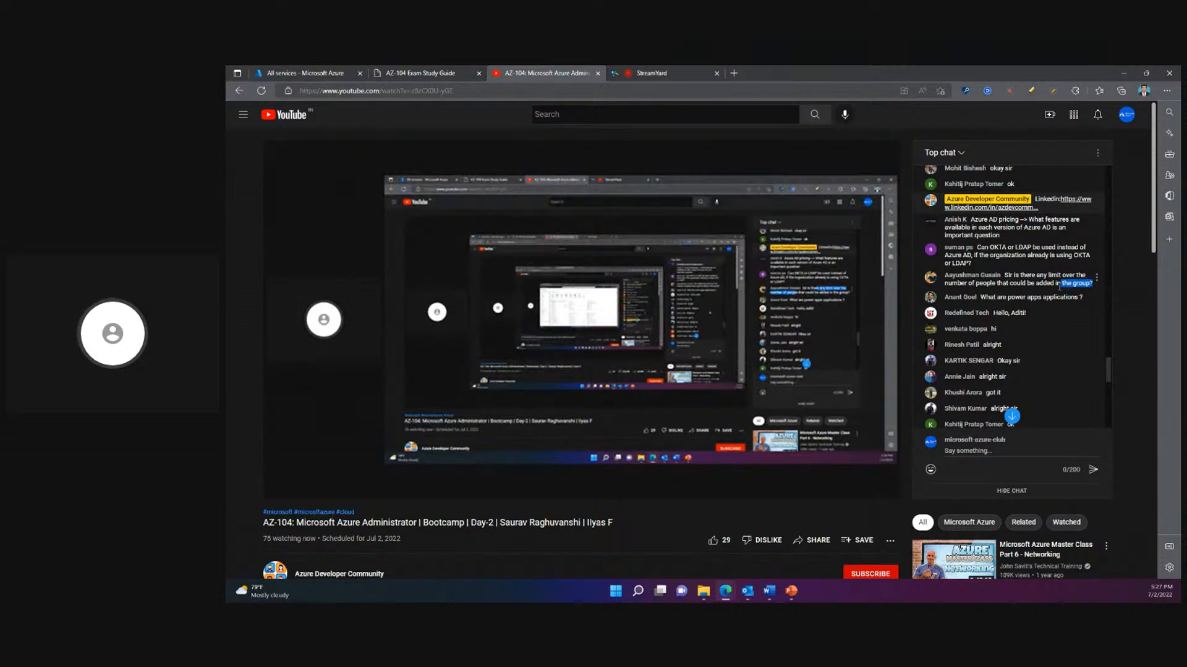
left_click_drag(1090, 287, 1004, 275)
left_click(1021, 296)
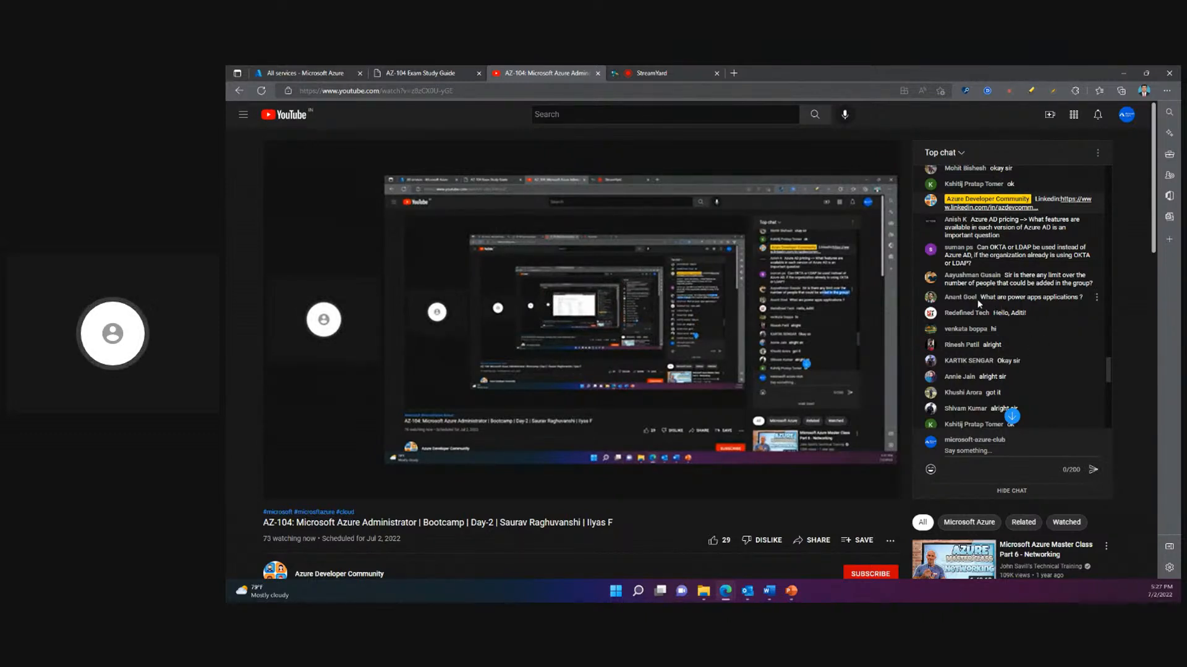
left_click_drag(980, 297, 1074, 297)
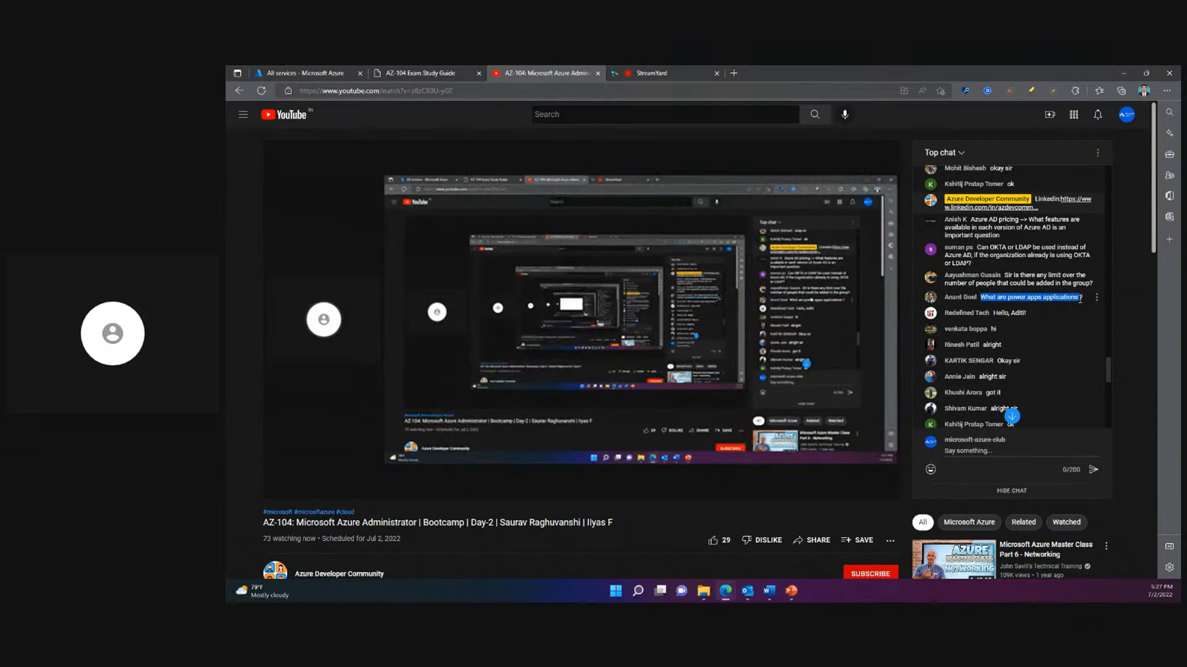
left_click(1076, 310)
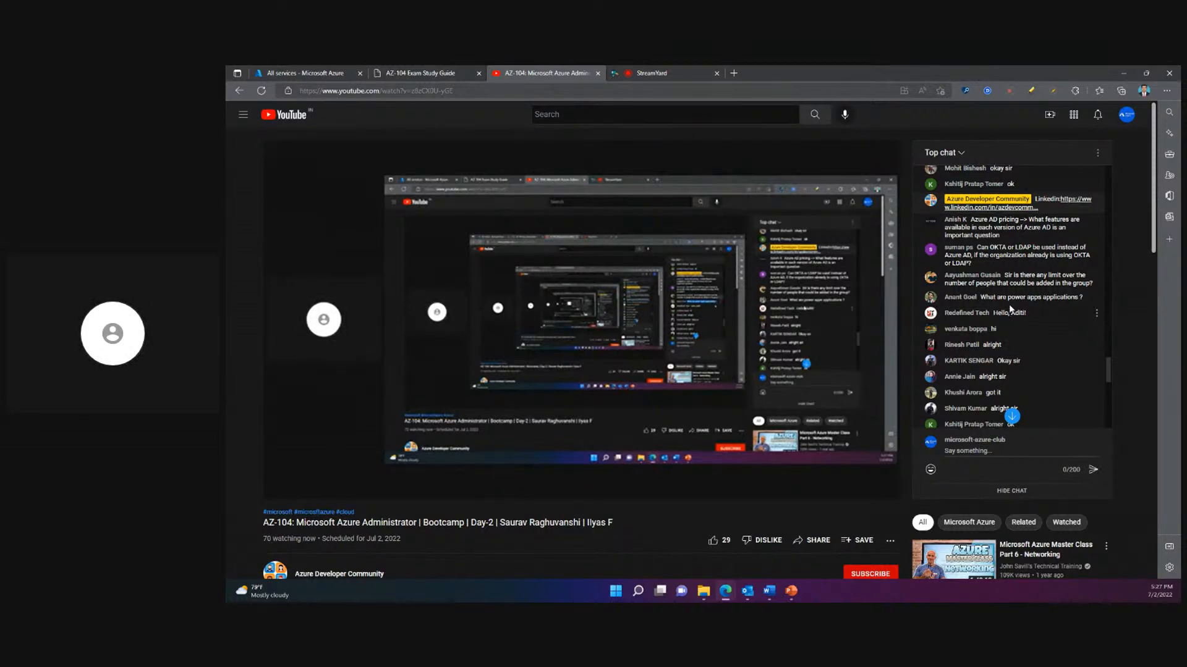
- Highlight the live-chat question asking whether there is any limitation over the role selection
scroll(1022, 320, "down", 3)
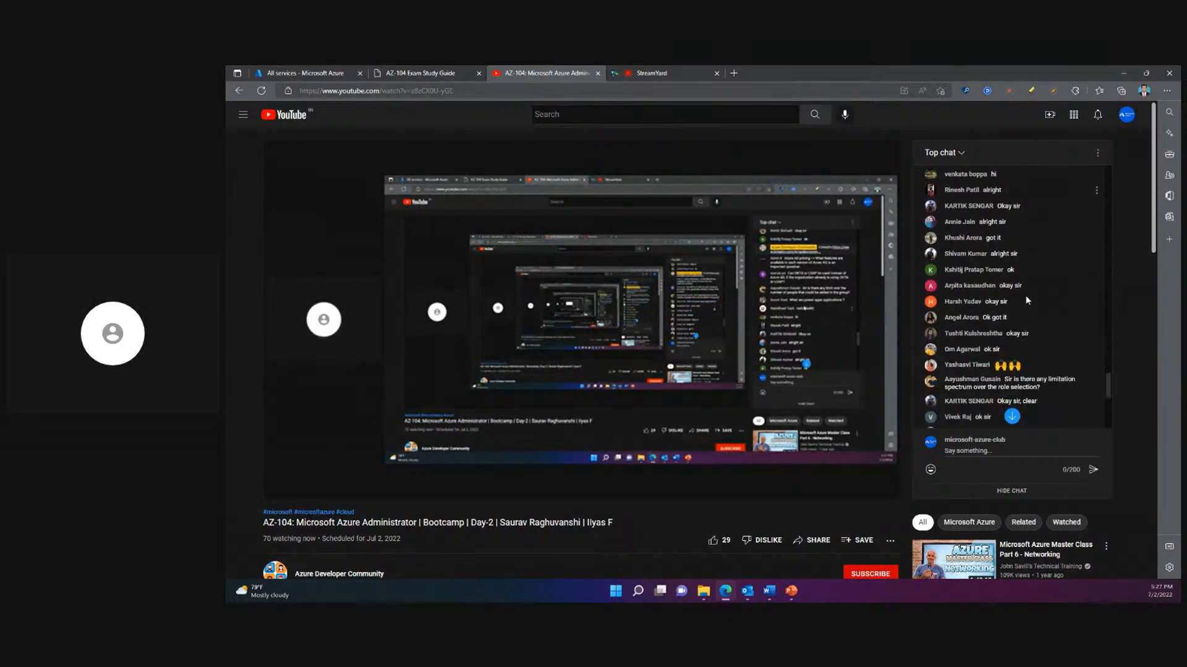
scroll(1025, 301, "down", 2)
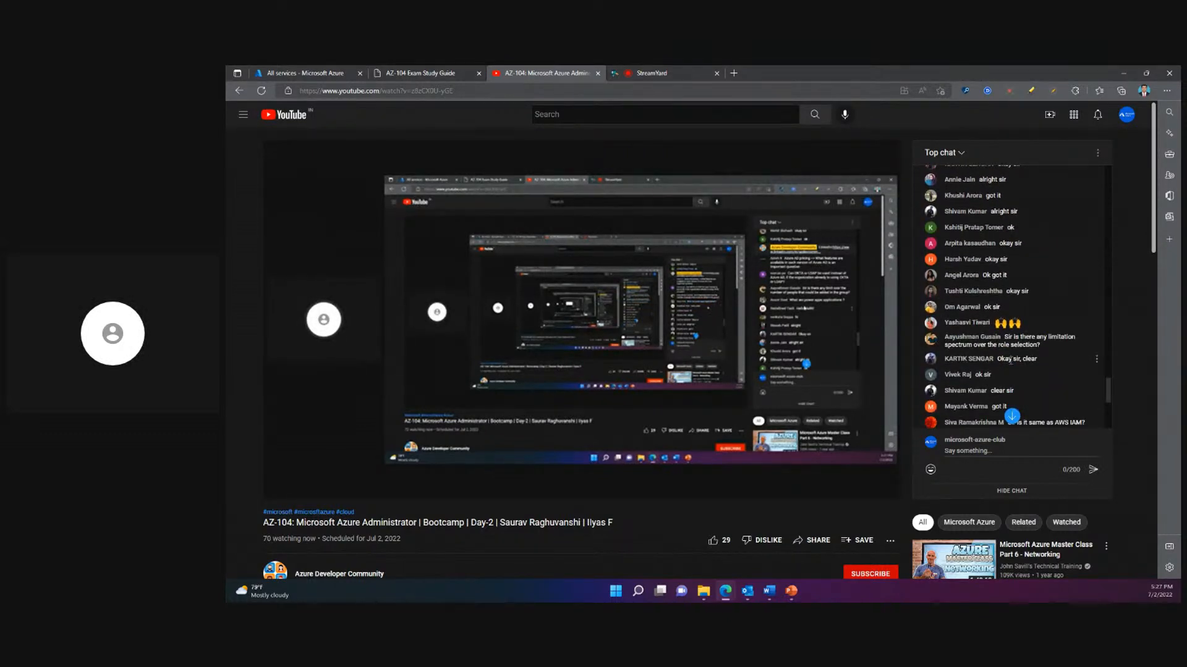
left_click_drag(1004, 338, 1038, 347)
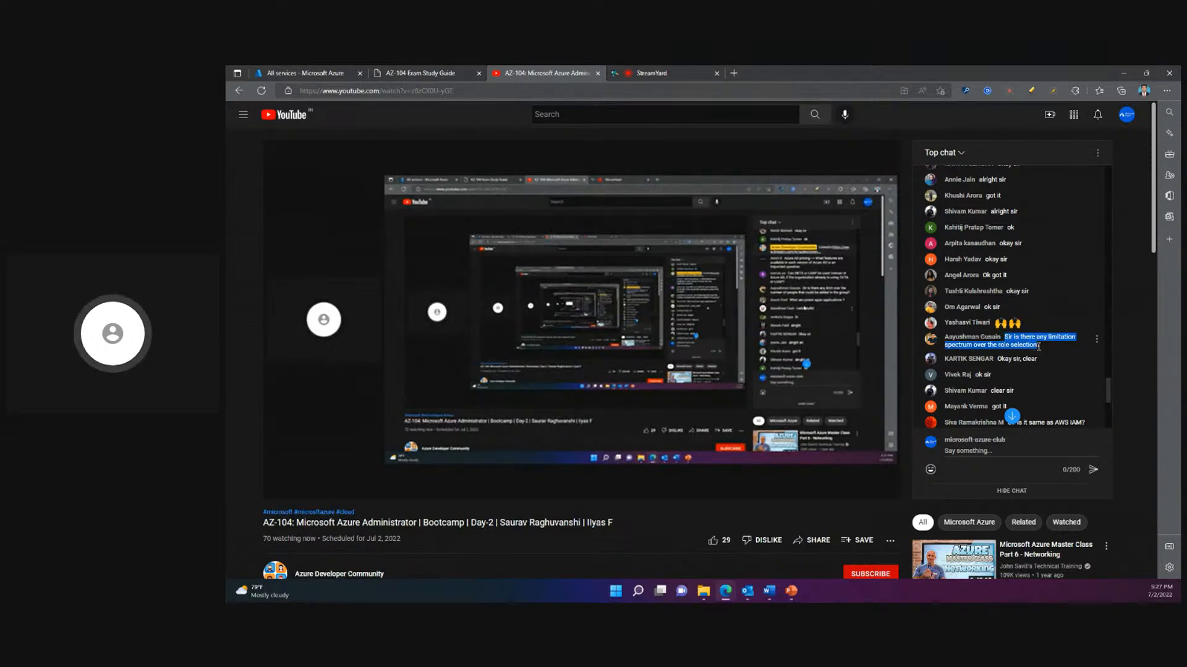
left_click(1004, 353)
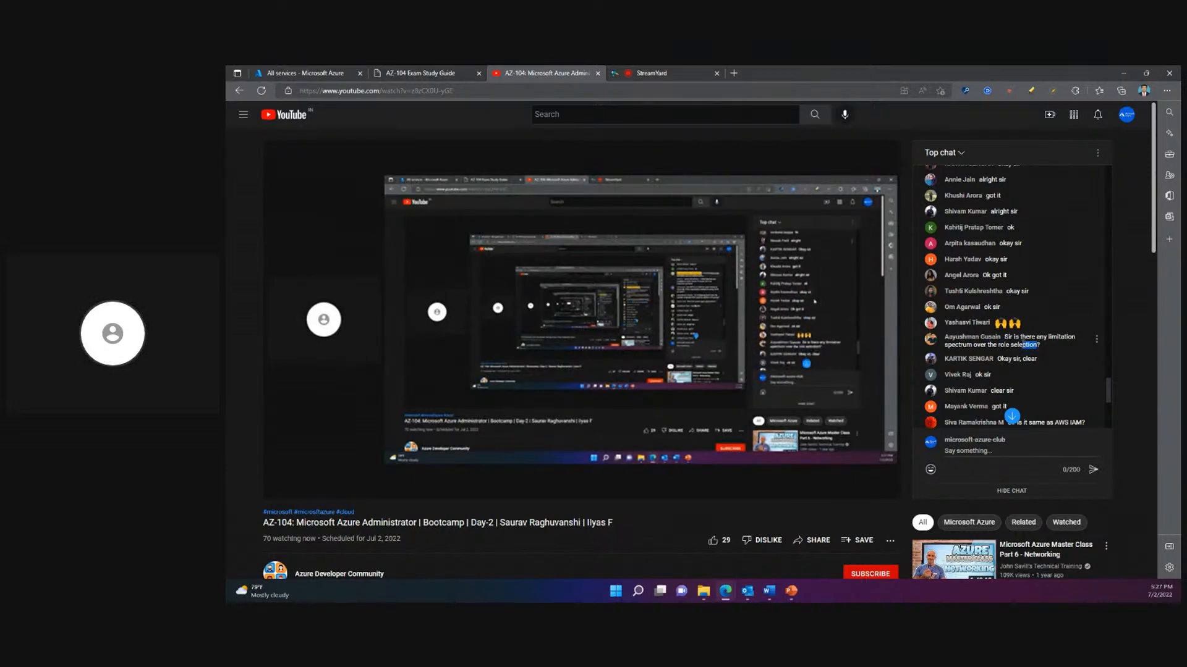
left_click_drag(1004, 337, 1040, 346)
left_click(1009, 352)
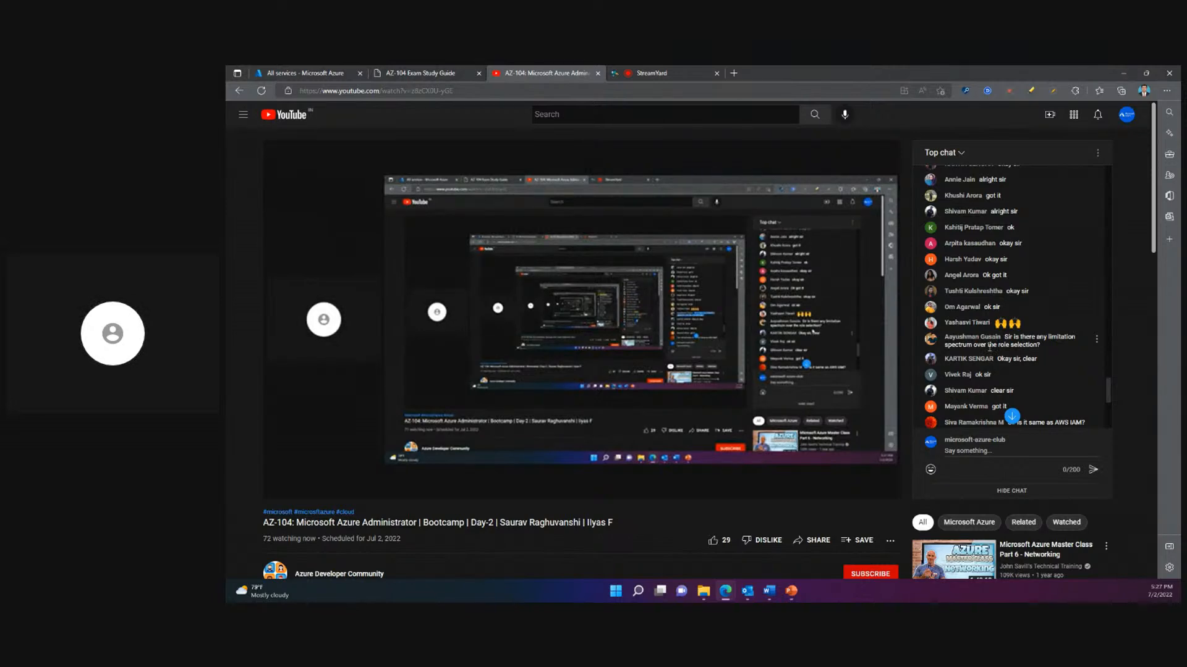
left_click_drag(998, 344, 1040, 345)
left_click(1037, 356)
- Read on through the newer chat messages and highlight the question about adding an anonymous user to AAD
scroll(1032, 364, "down", 2)
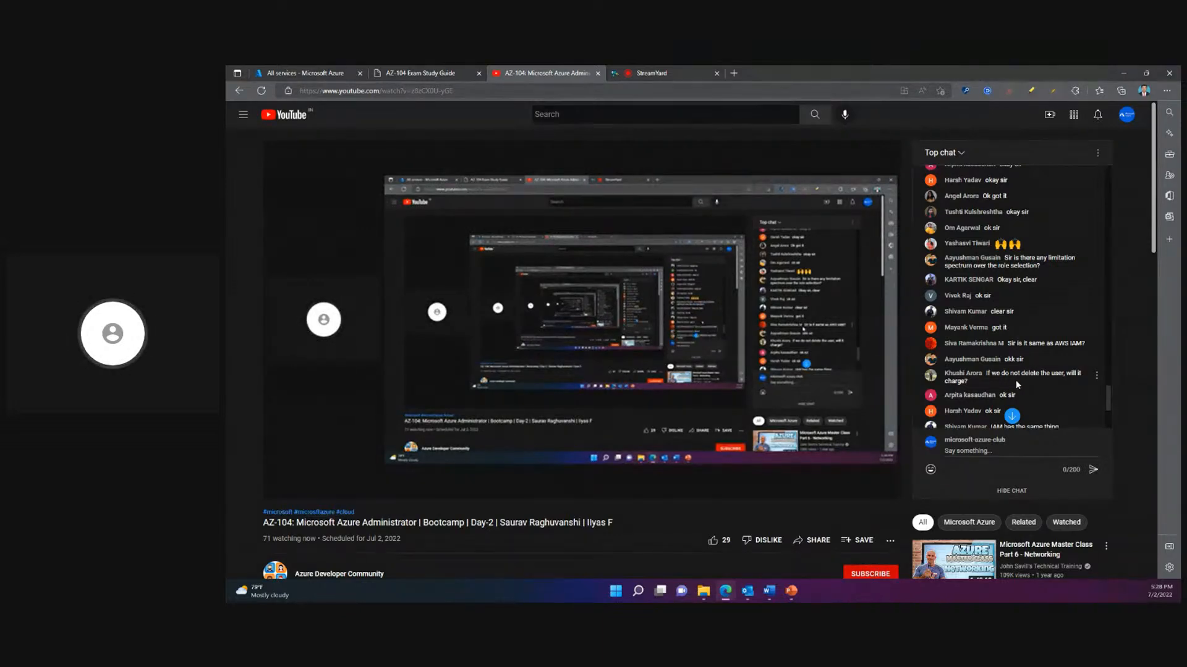
scroll(1015, 380, "down", 1)
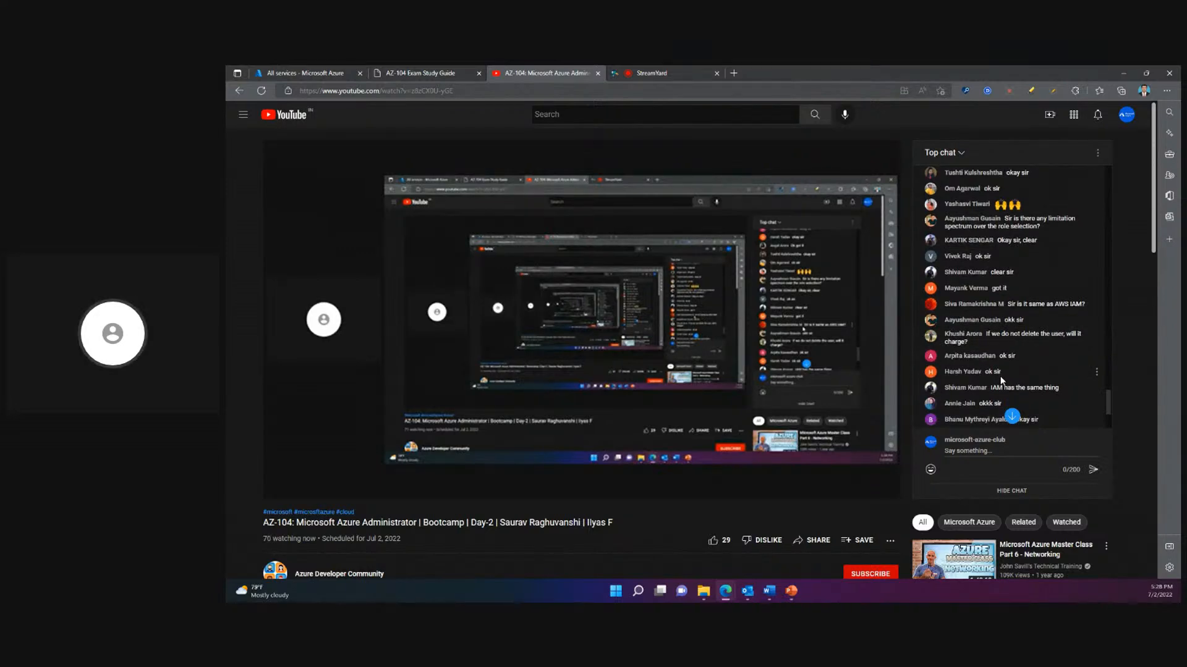
scroll(1023, 369, "down", 2)
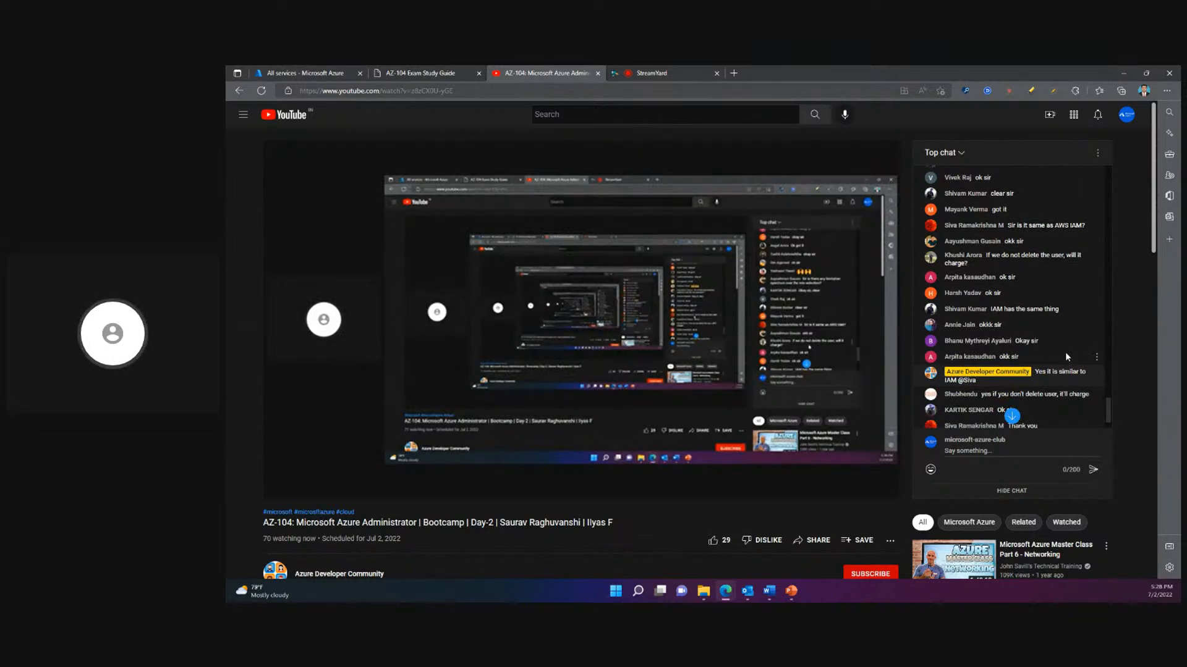
scroll(1065, 357, "down", 4)
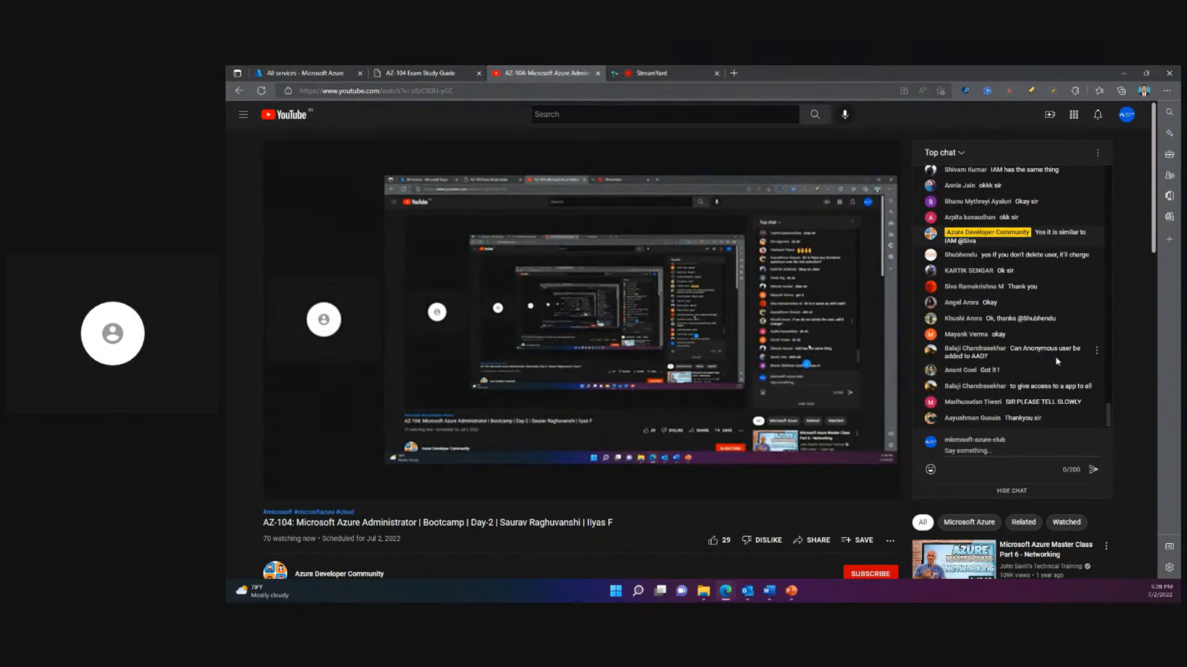
left_click_drag(1011, 350, 990, 364)
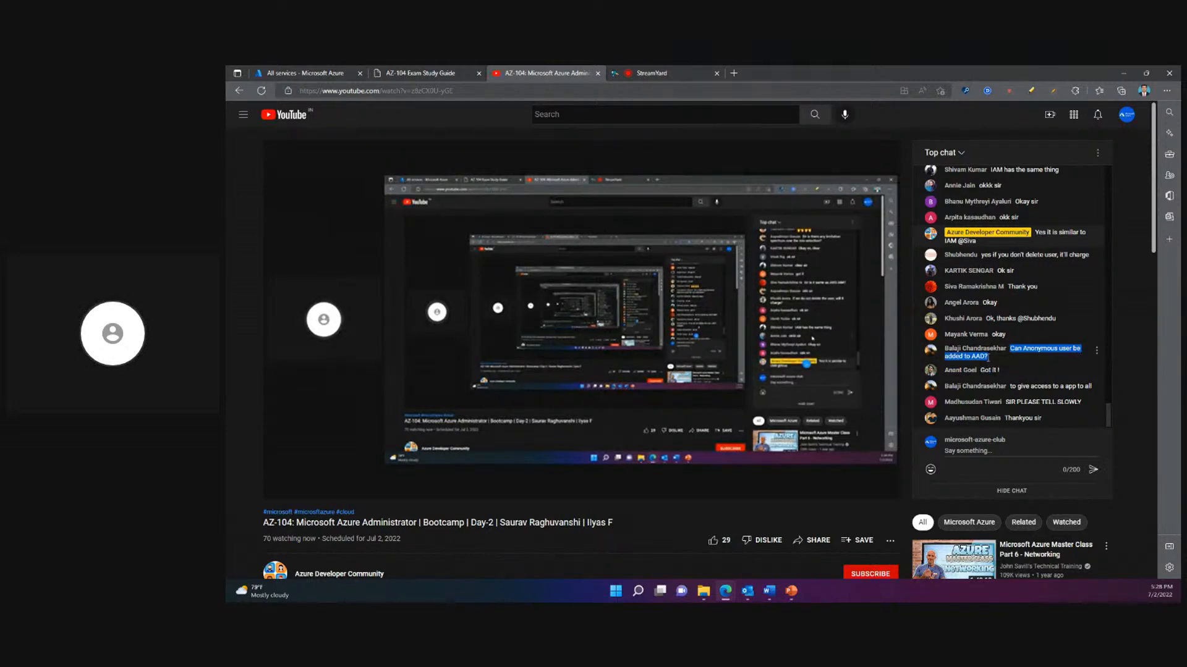
left_click(994, 364)
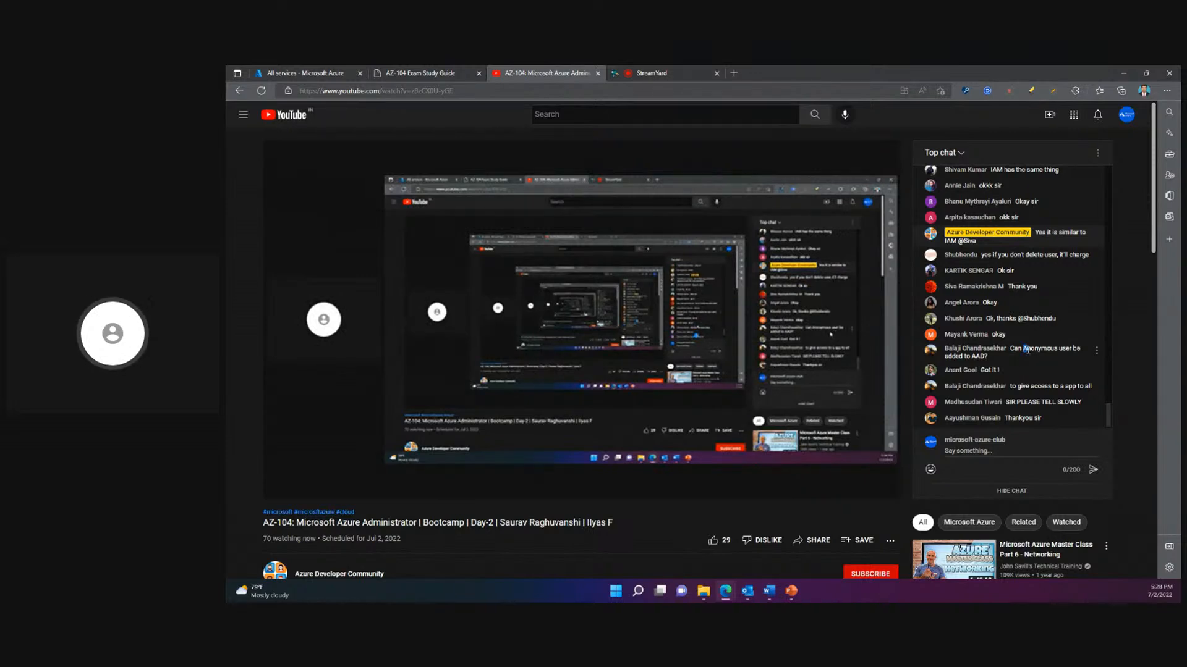
left_click_drag(1025, 350, 1081, 355)
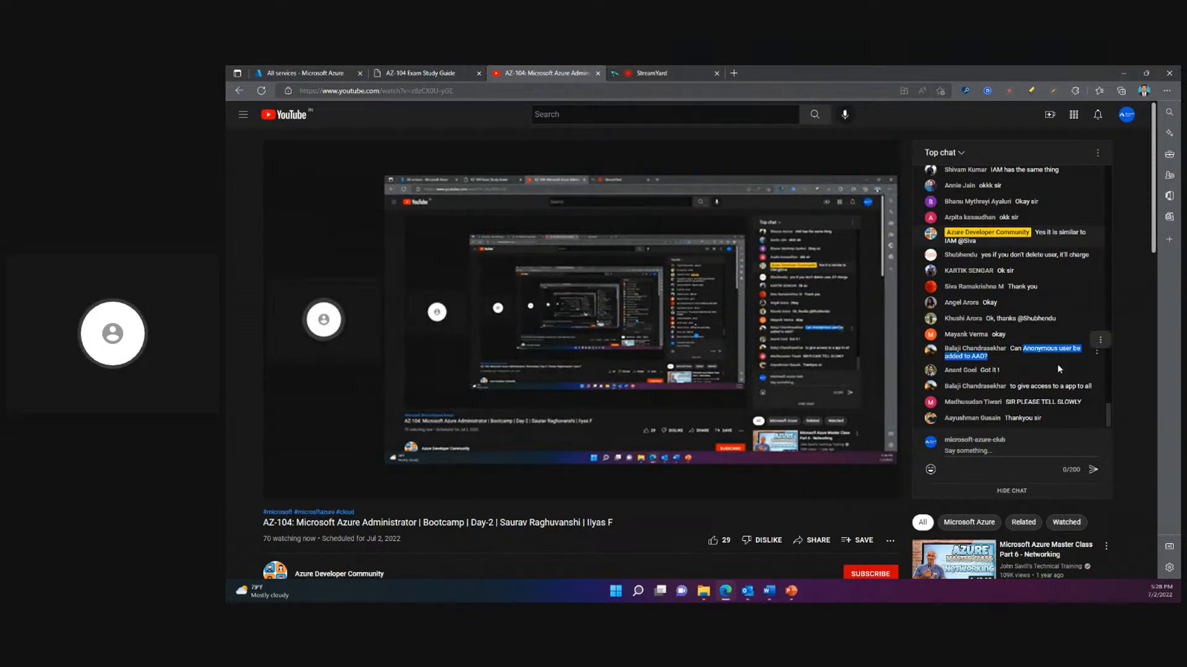
left_click(1058, 368)
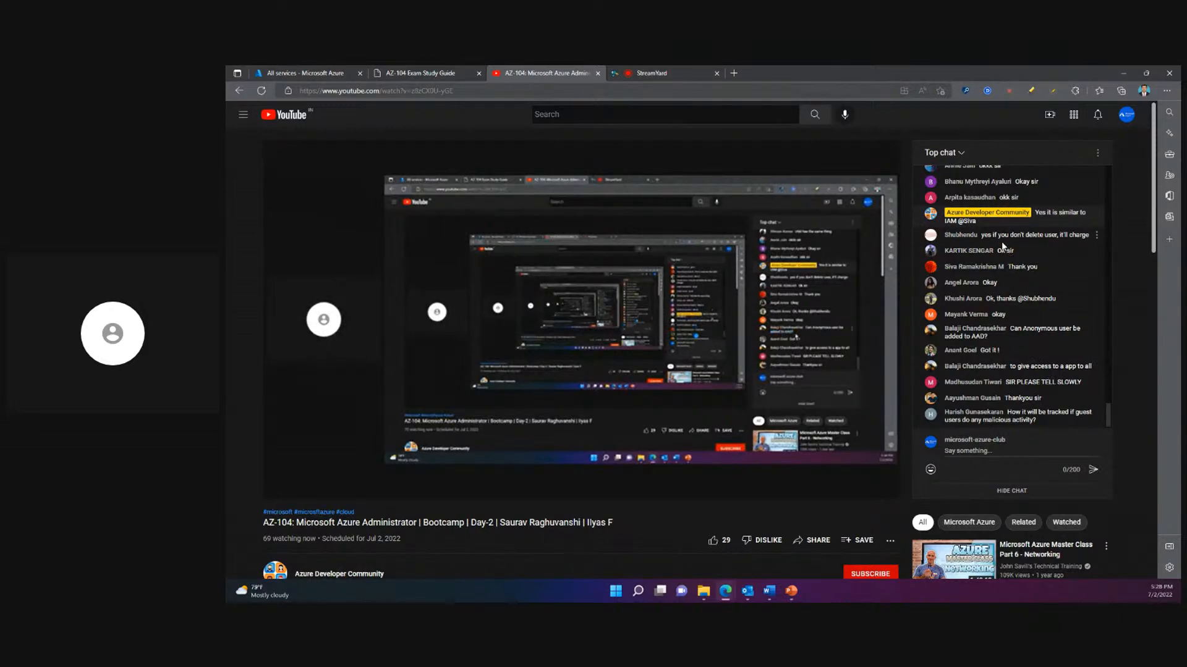
- Highlight the chat reply about being charged if the user is not deleted
left_click_drag(1004, 236, 1090, 238)
left_click(1073, 251)
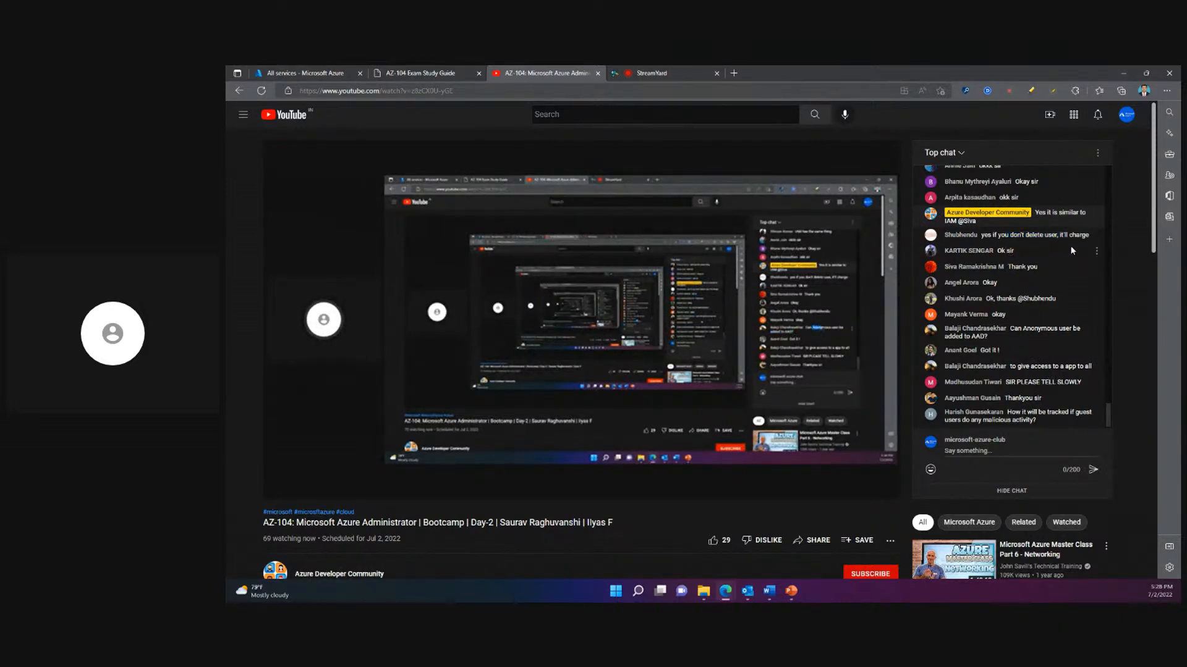
mouse_move(1005, 236)
left_mouse_down()
mouse_move(1090, 238)
mouse_move(983, 242)
left_mouse_up()
left_click(1087, 241)
left_click(1042, 262)
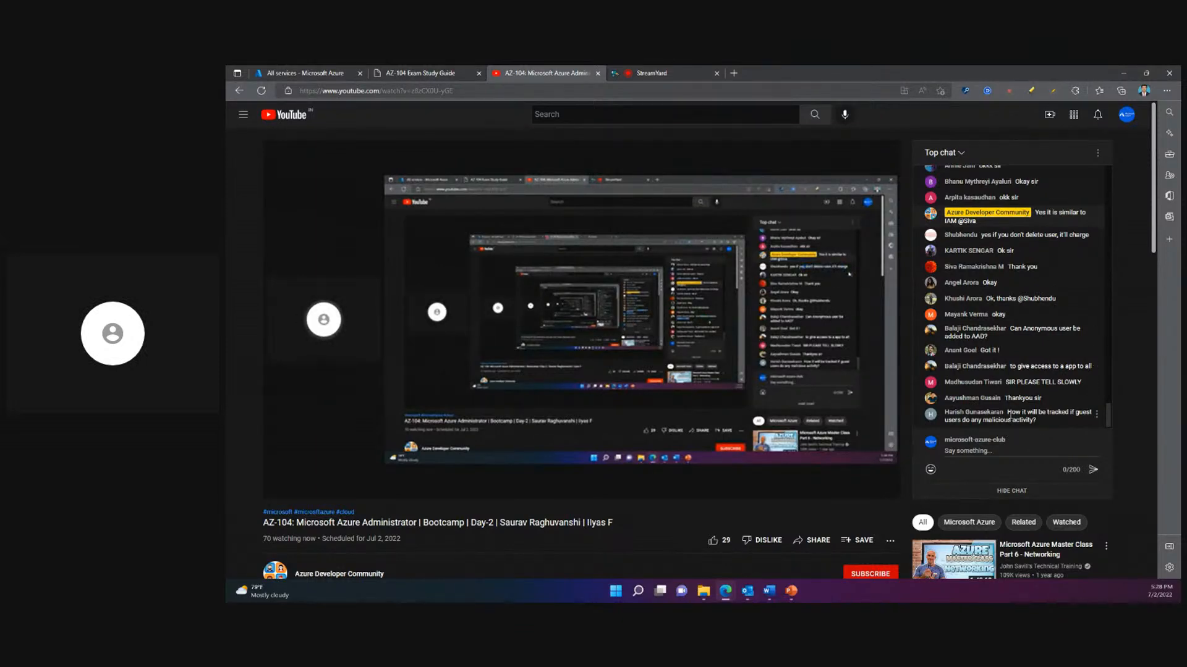
- Highlight the chat question about how malicious activity by guest users will be tracked
left_click_drag(1008, 412, 1048, 421)
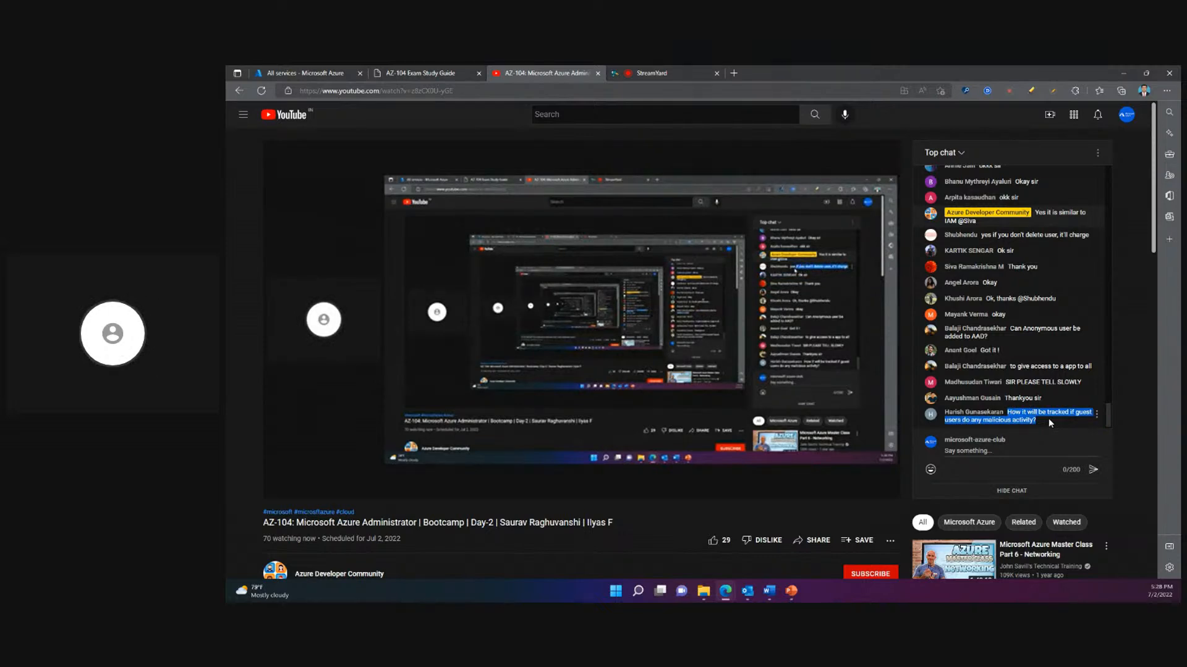
left_click(1039, 424)
left_click_drag(1036, 422, 1007, 413)
left_click(1012, 424)
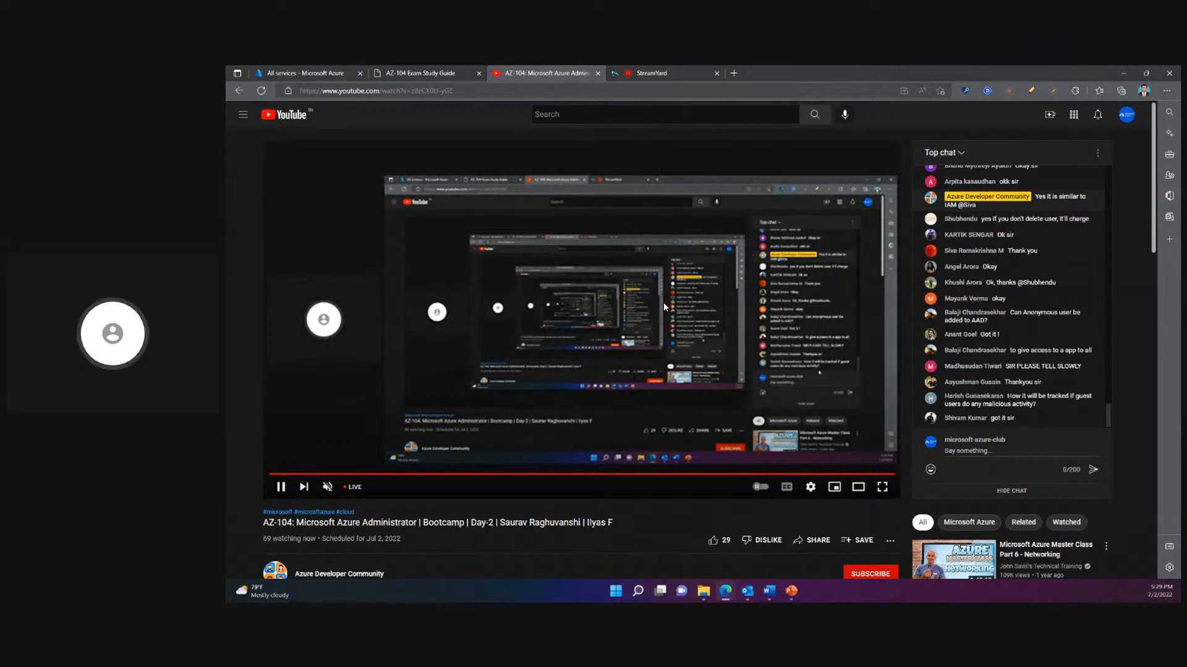
- Switch to the Azure portal, find "active" on the All services page, and open Azure Active Directory
mouse_move(662, 304)
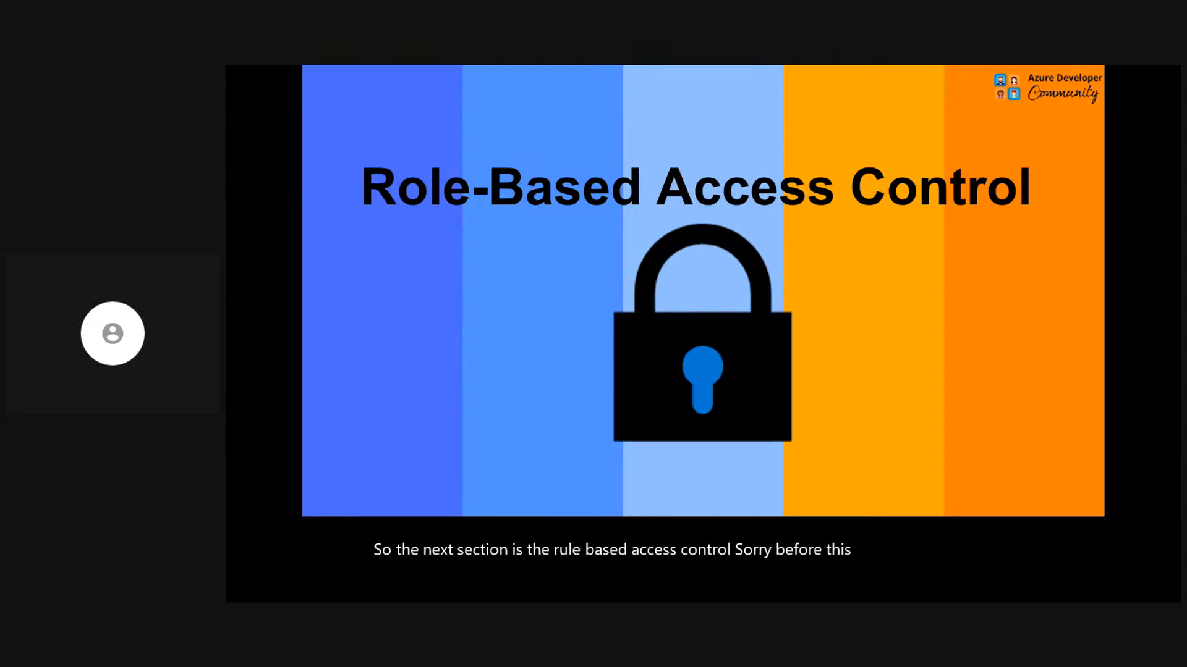
key("alt+Tab")
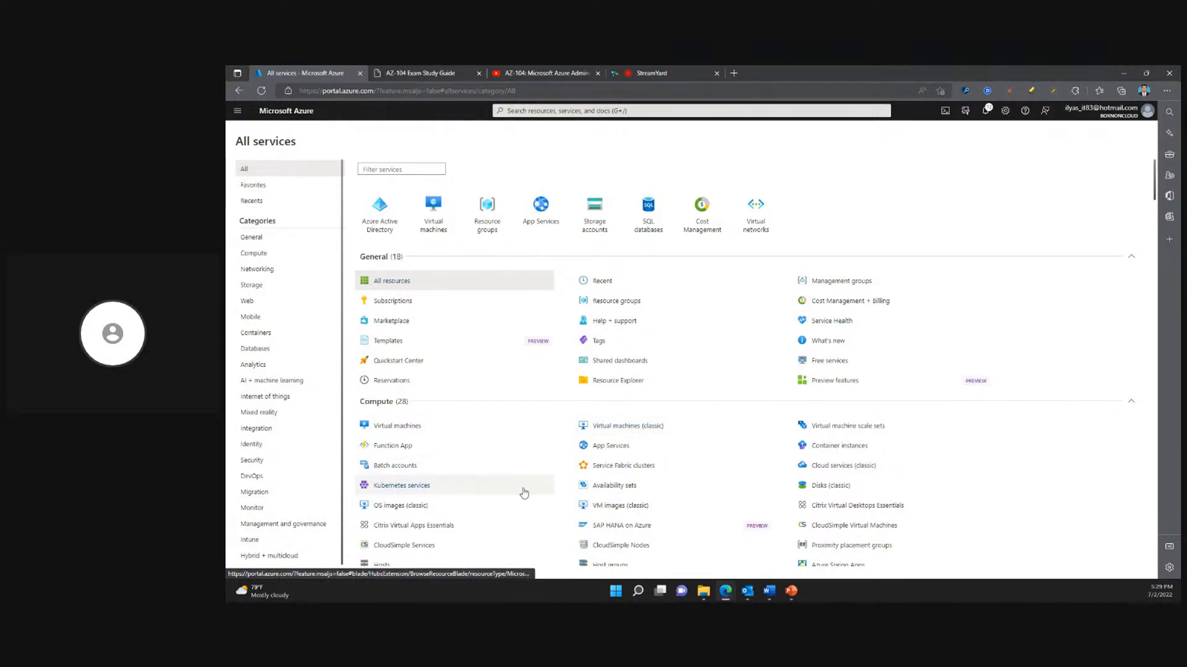
scroll(523, 494, "down", 2)
scroll(523, 495, "down", 2)
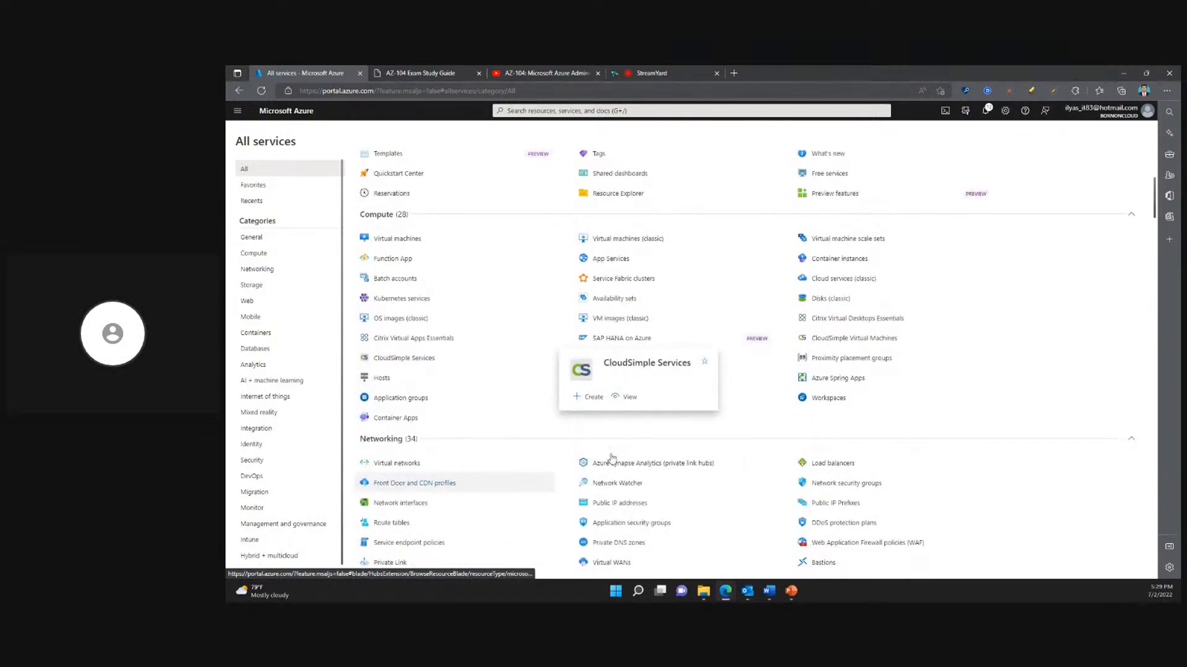
scroll(1049, 415, "down", 4)
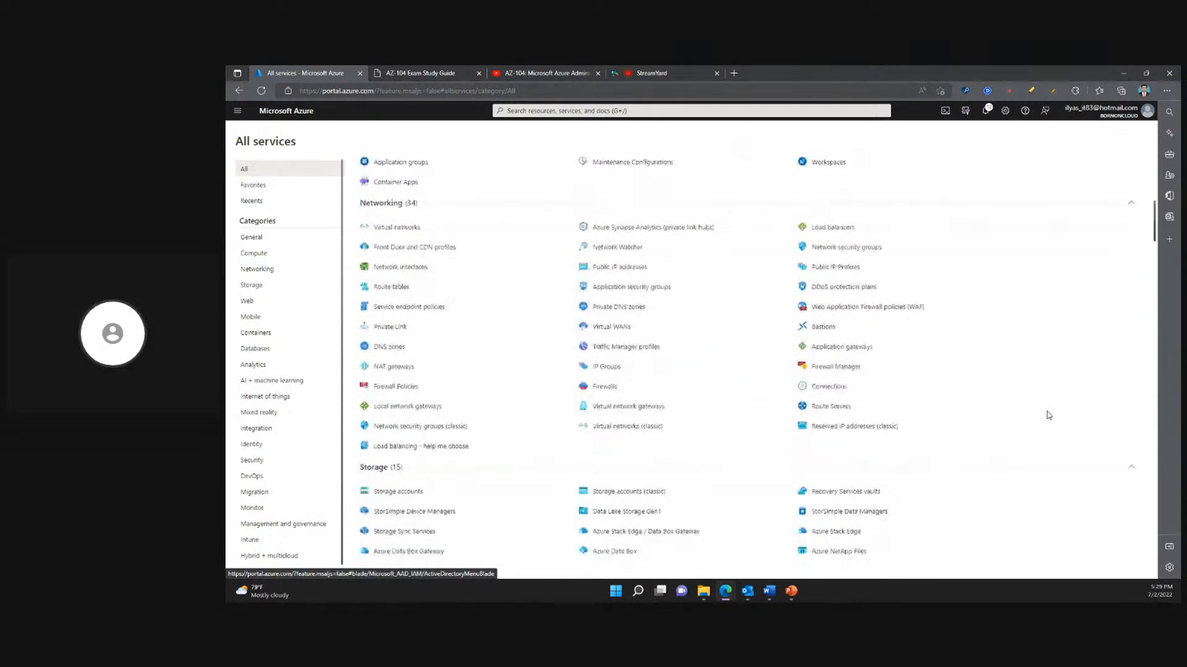
scroll(1049, 414, "down", 6)
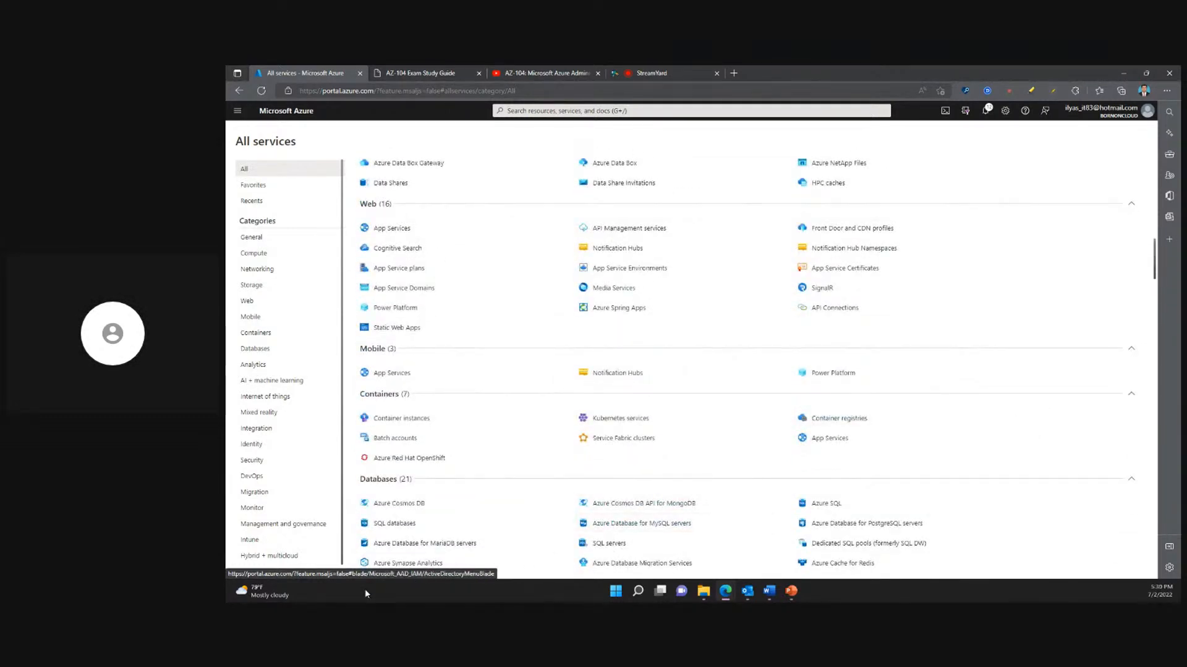
scroll(287, 553, "down", 1)
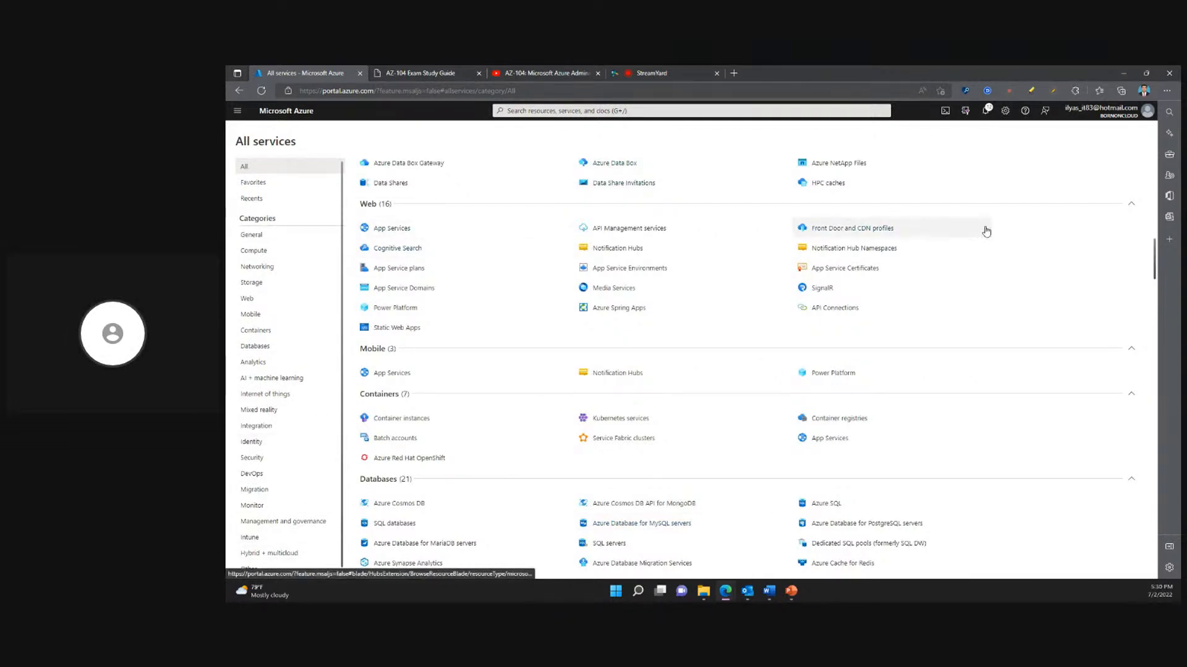
key("ctrl+f")
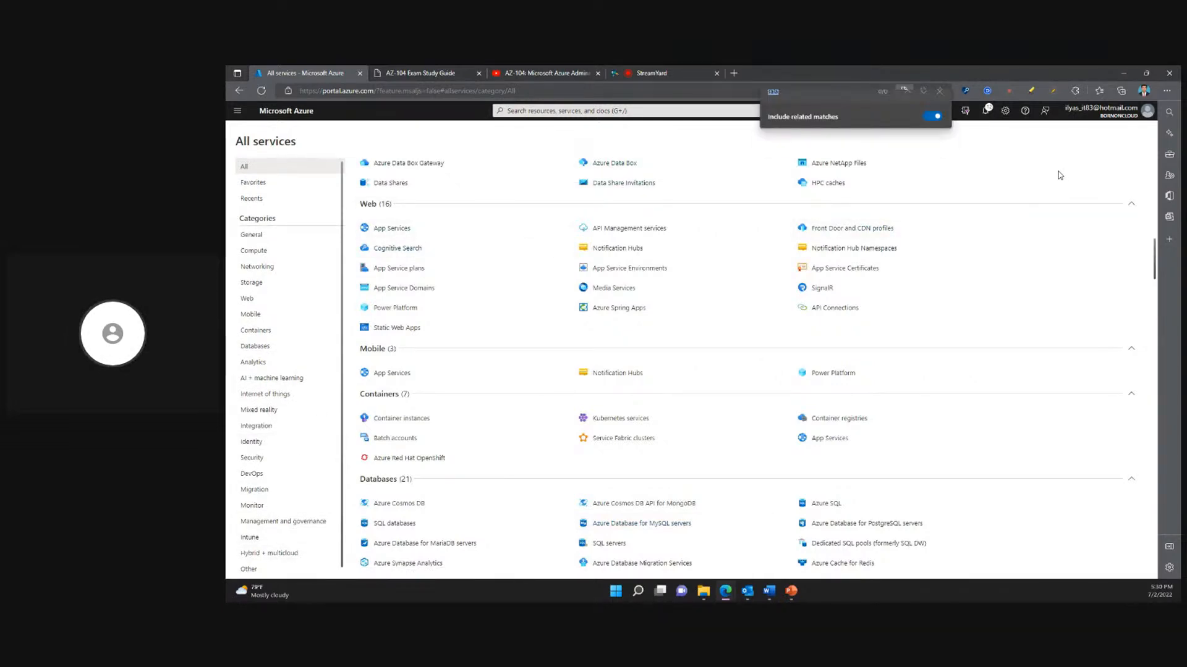
type("active")
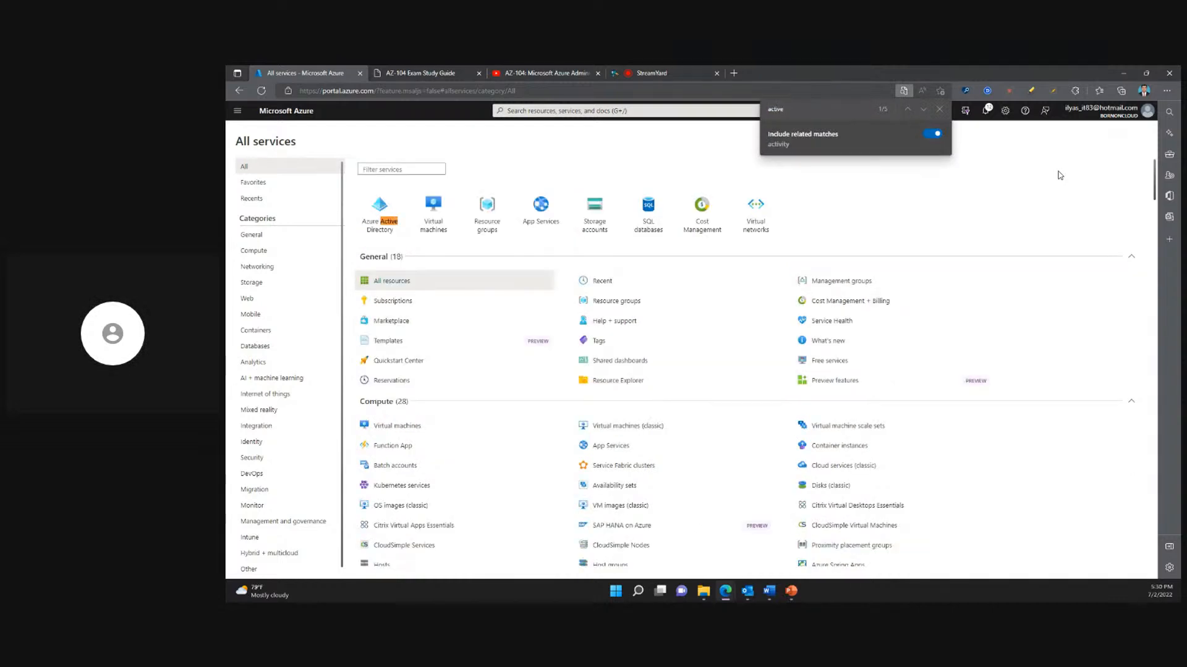
left_click(938, 109)
left_click(379, 219)
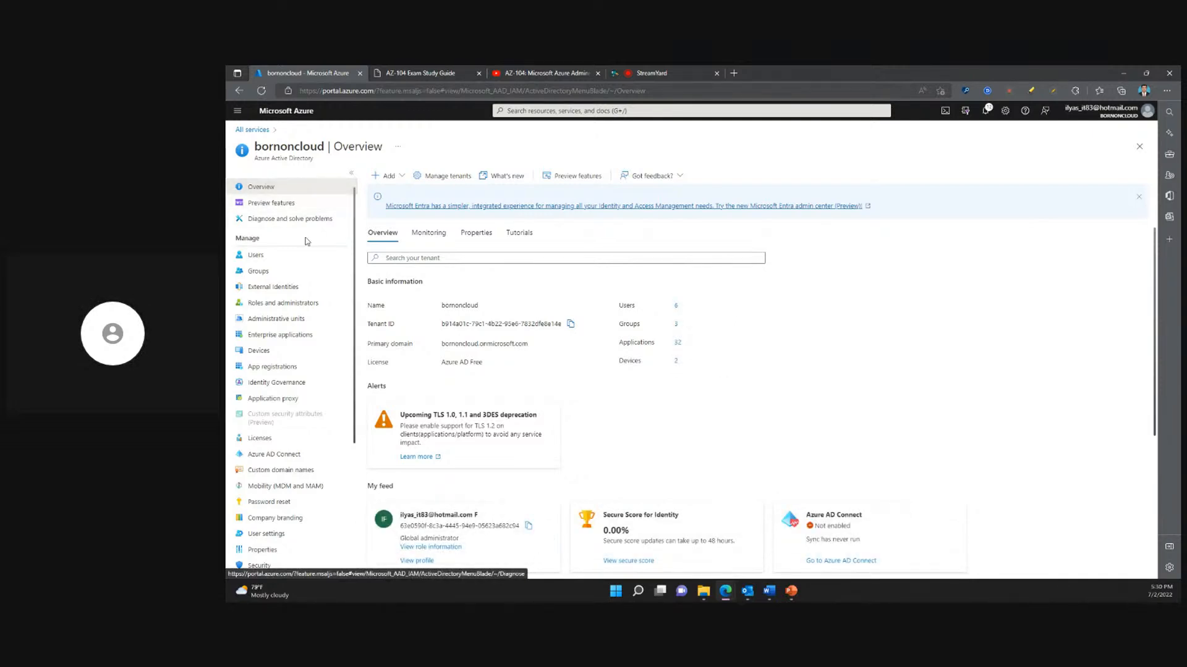
- Open the directory's list of all users and widen the User principal name column
scroll(307, 394, "down", 5)
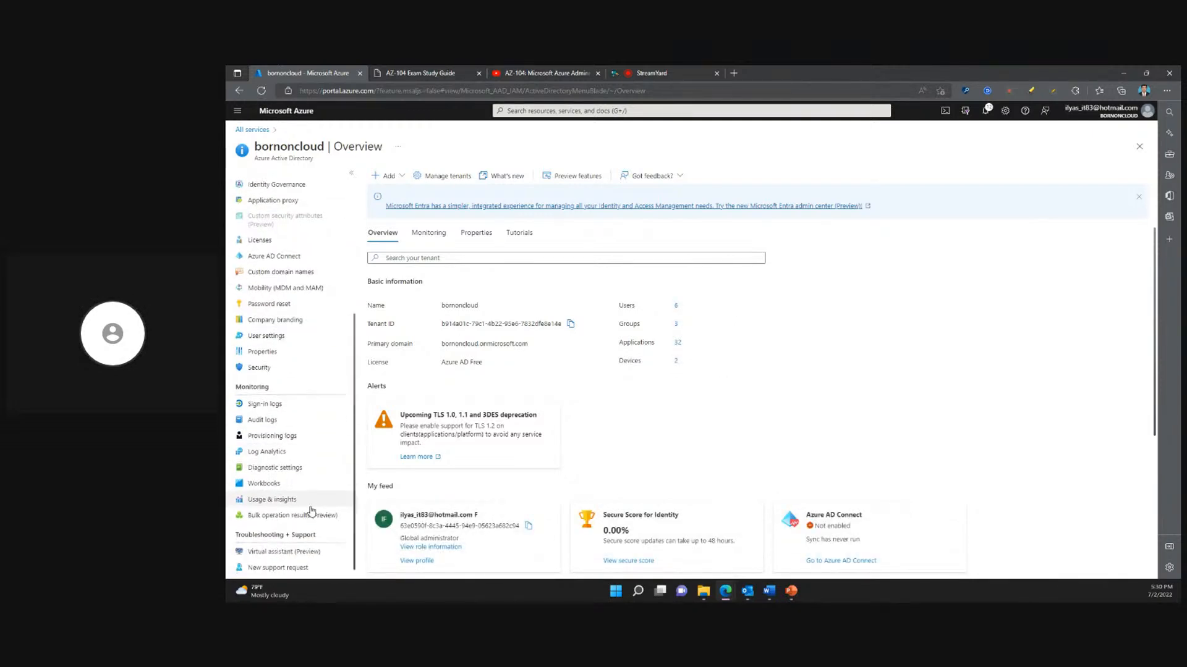
scroll(310, 535, "up", 5)
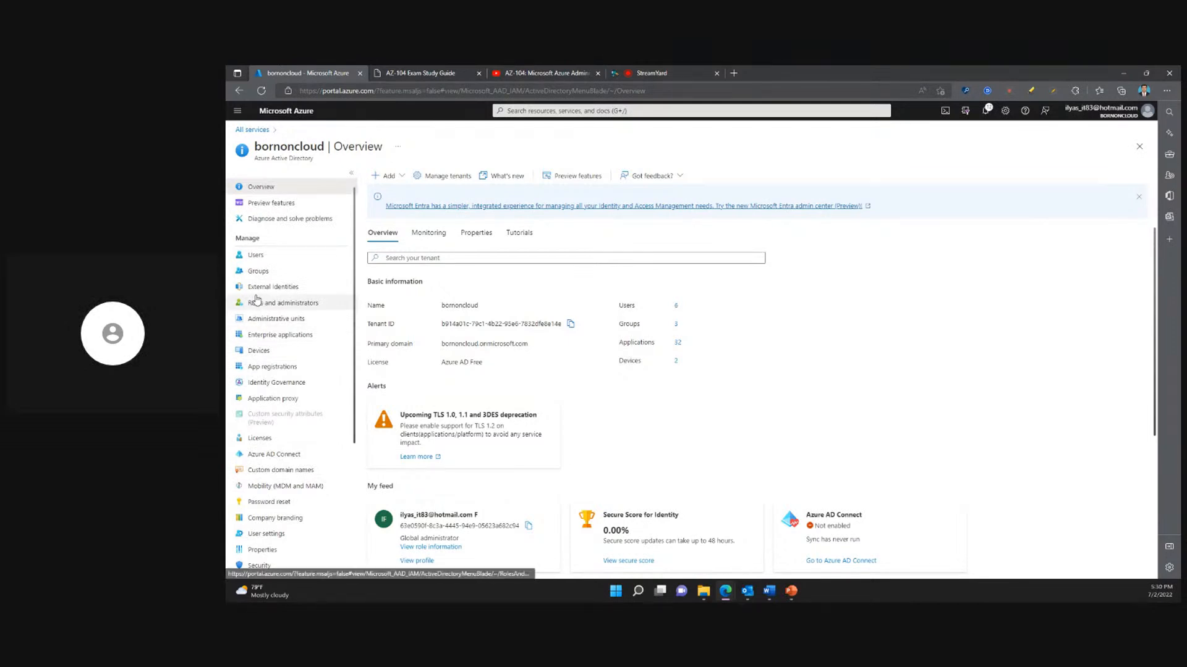
left_click(285, 256)
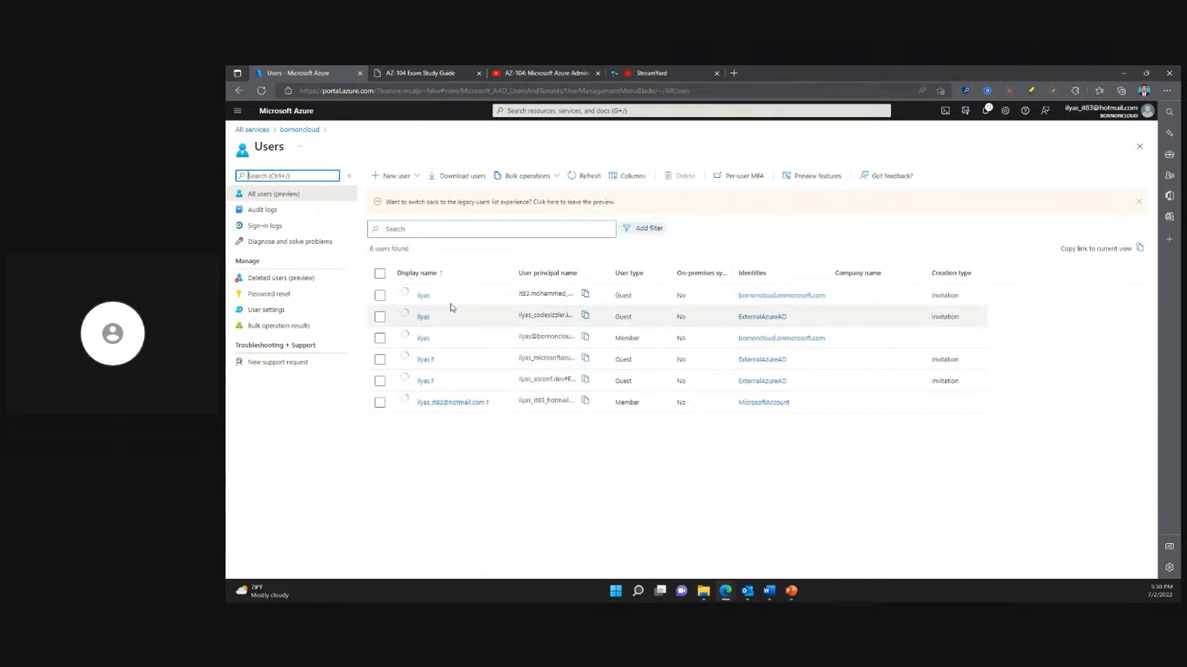
left_click_drag(609, 273, 641, 272)
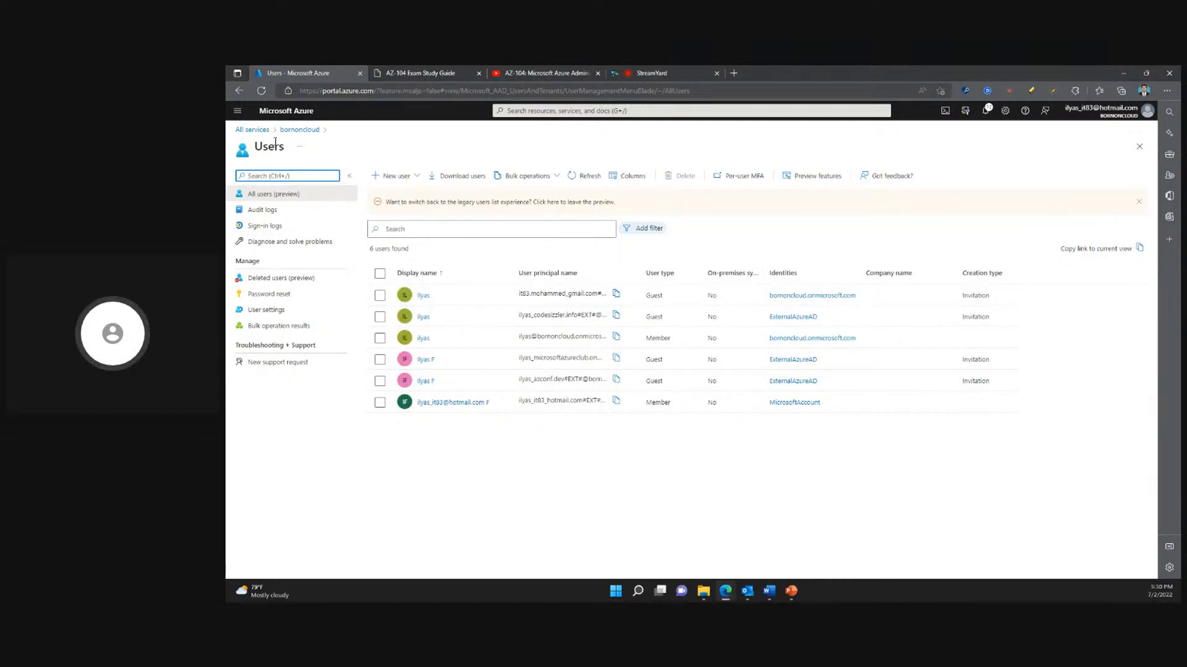
- Return to the bornoncloud overview and open the list of tenants to show the available organizations
left_click(300, 130)
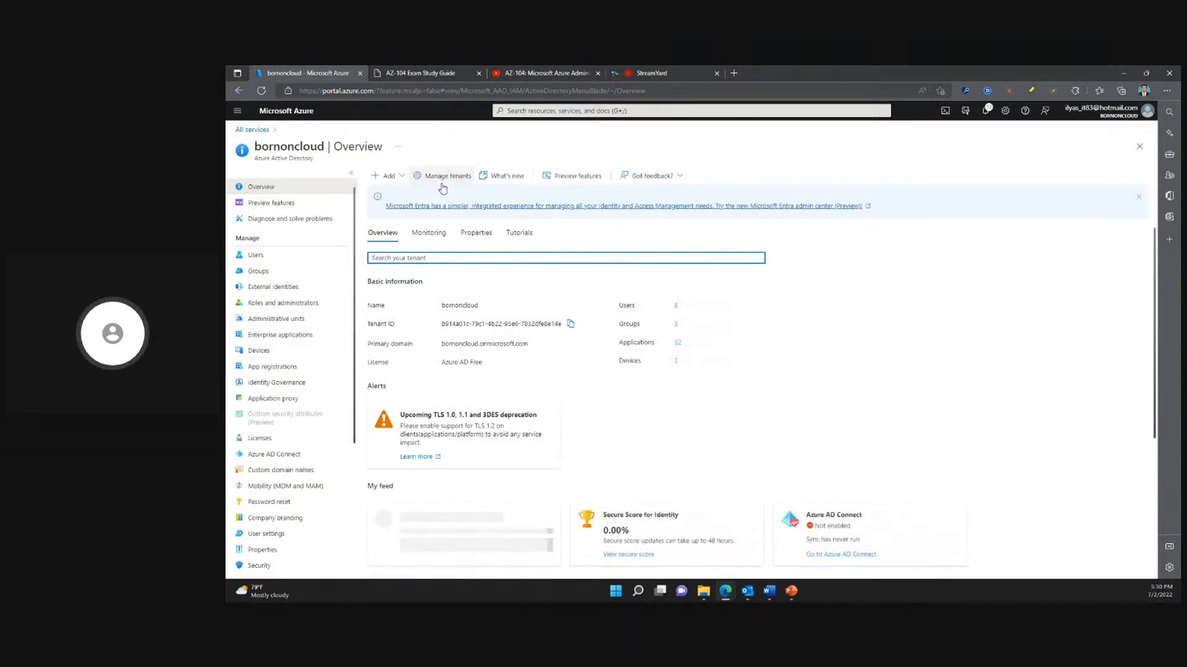
left_click(442, 177)
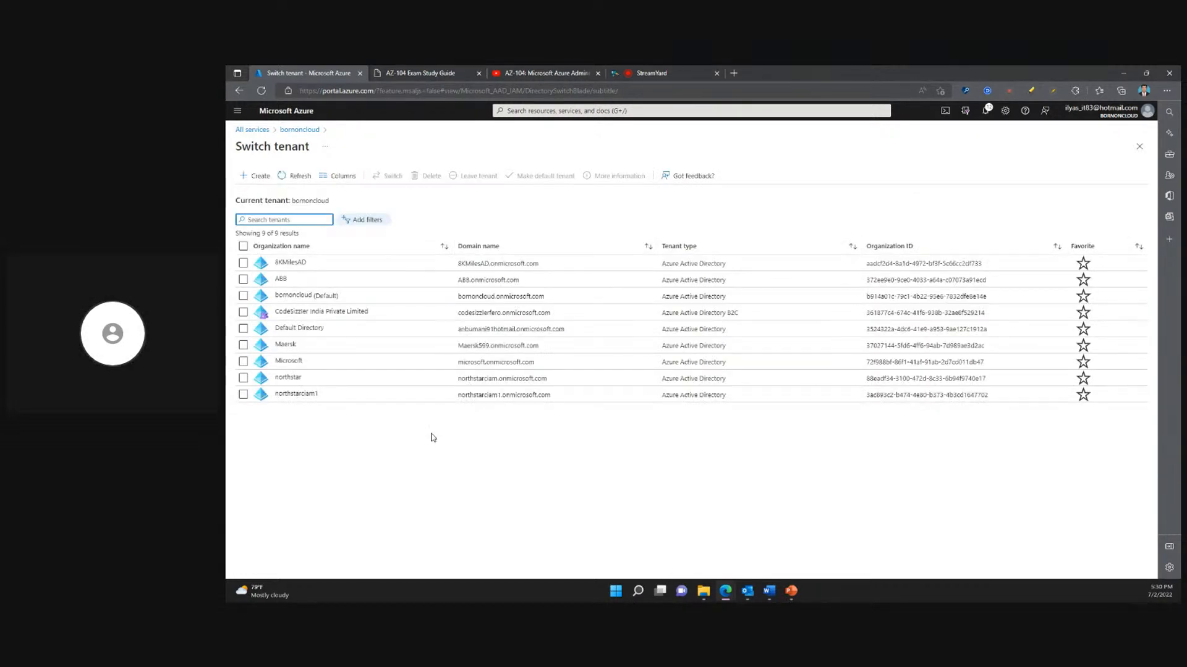
left_click(411, 444)
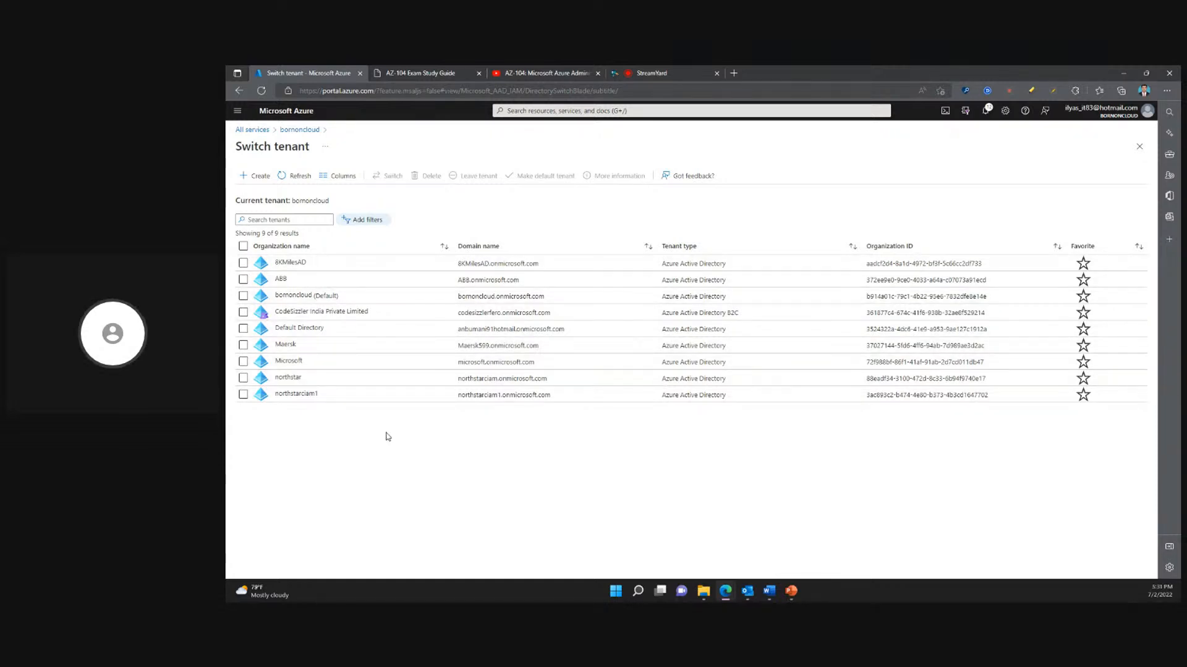
- Close the tenant list and highlight the bornoncloud tenant's name and primary domain in its basic information
left_click(1139, 147)
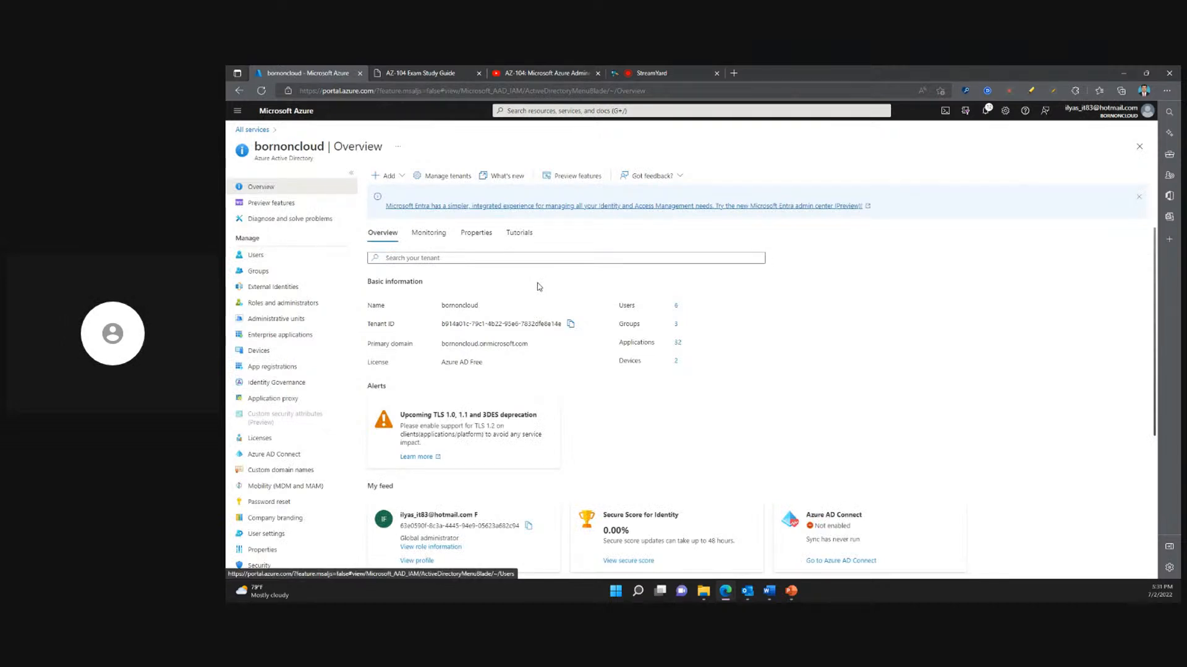
left_click_drag(443, 307, 480, 305)
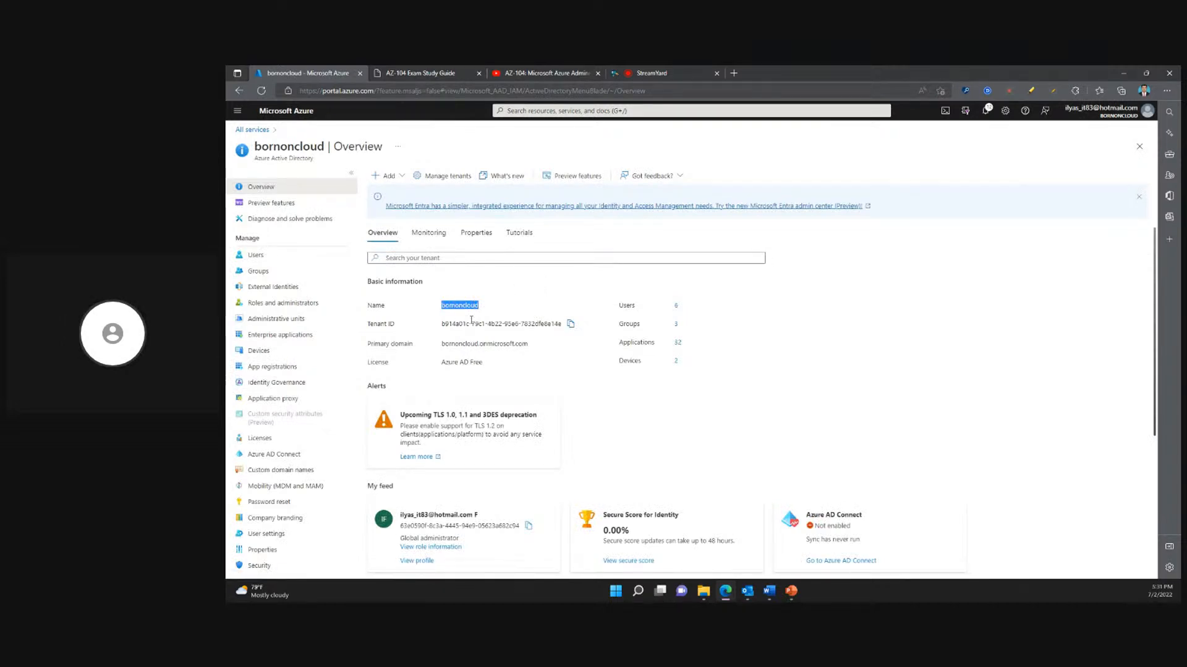
left_click(470, 320)
left_click_drag(441, 344, 530, 342)
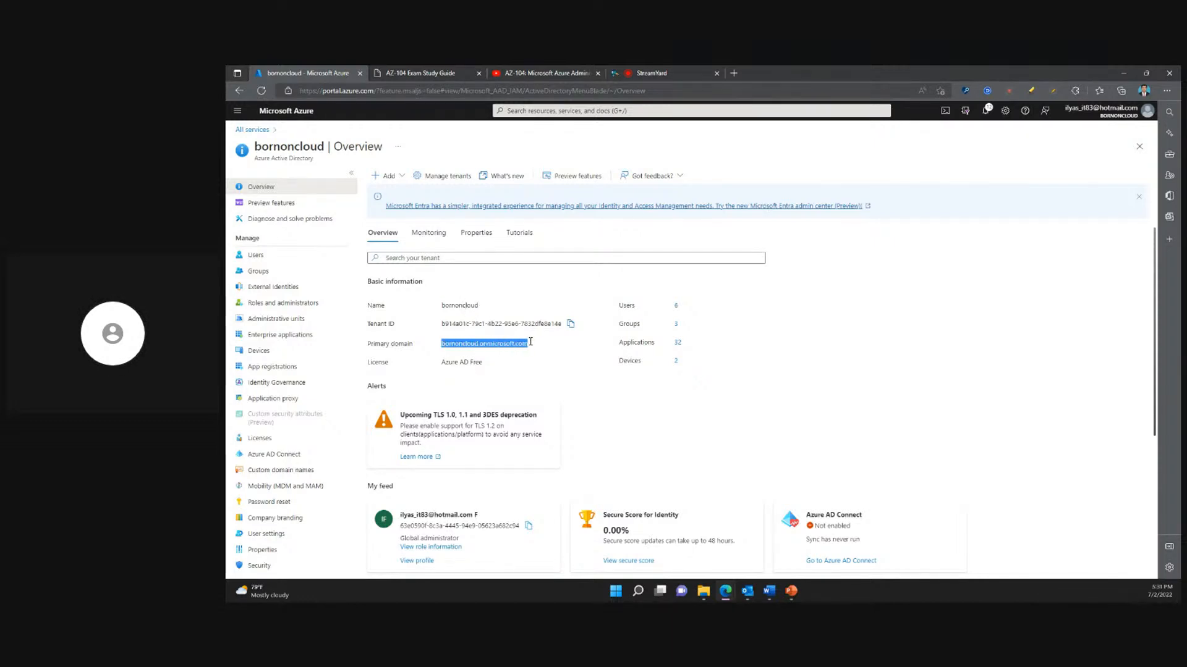
left_click(511, 369)
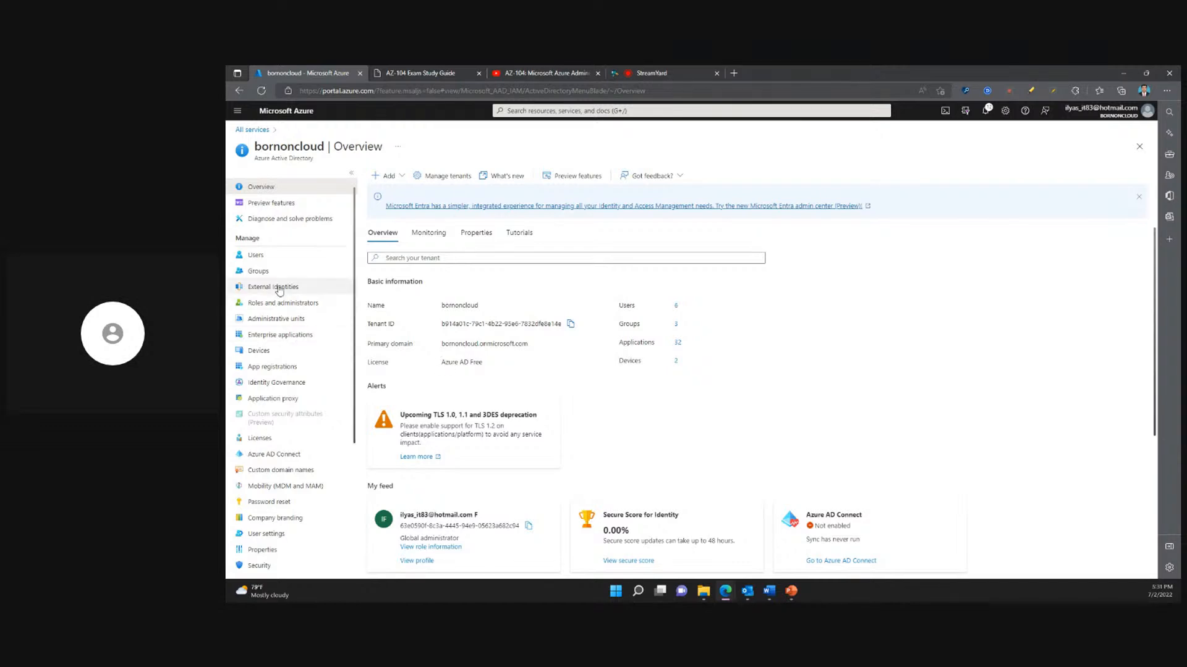
- Open the New user form from the bornoncloud user list
left_click(280, 262)
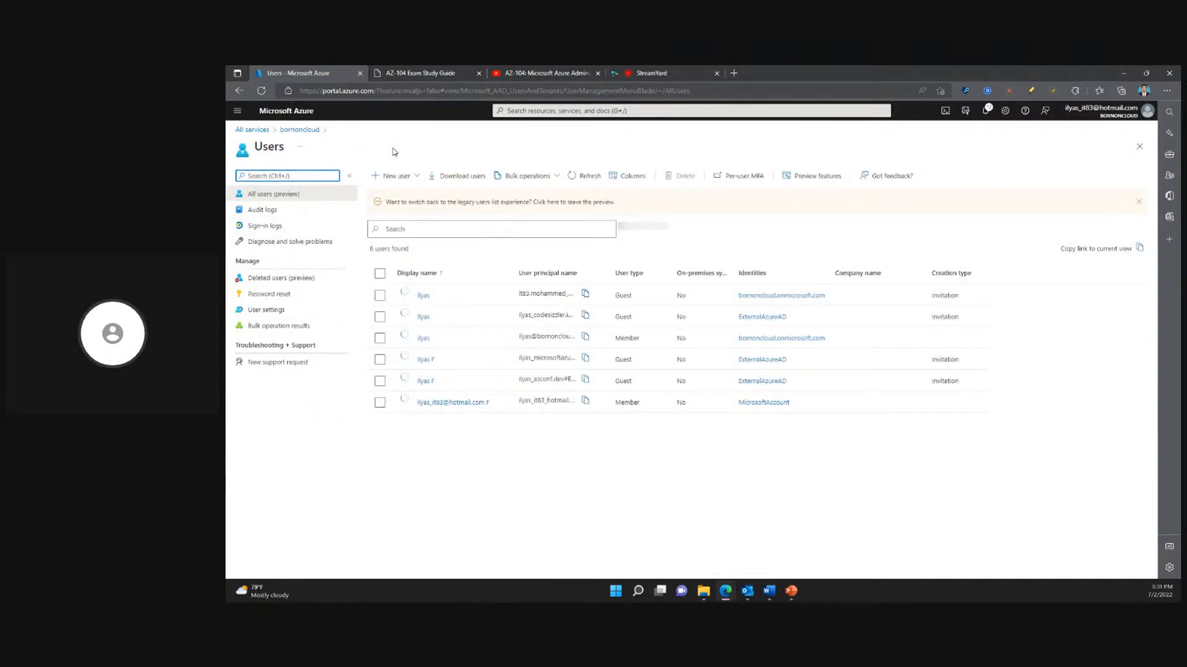
left_click(413, 180)
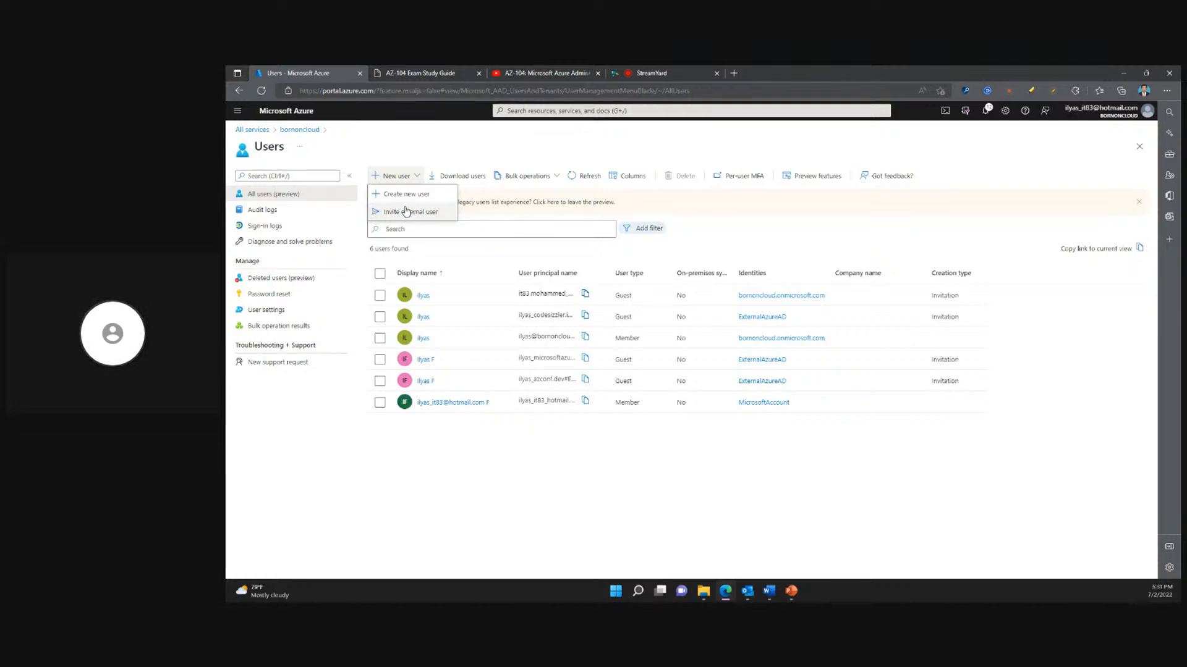
left_click(404, 210)
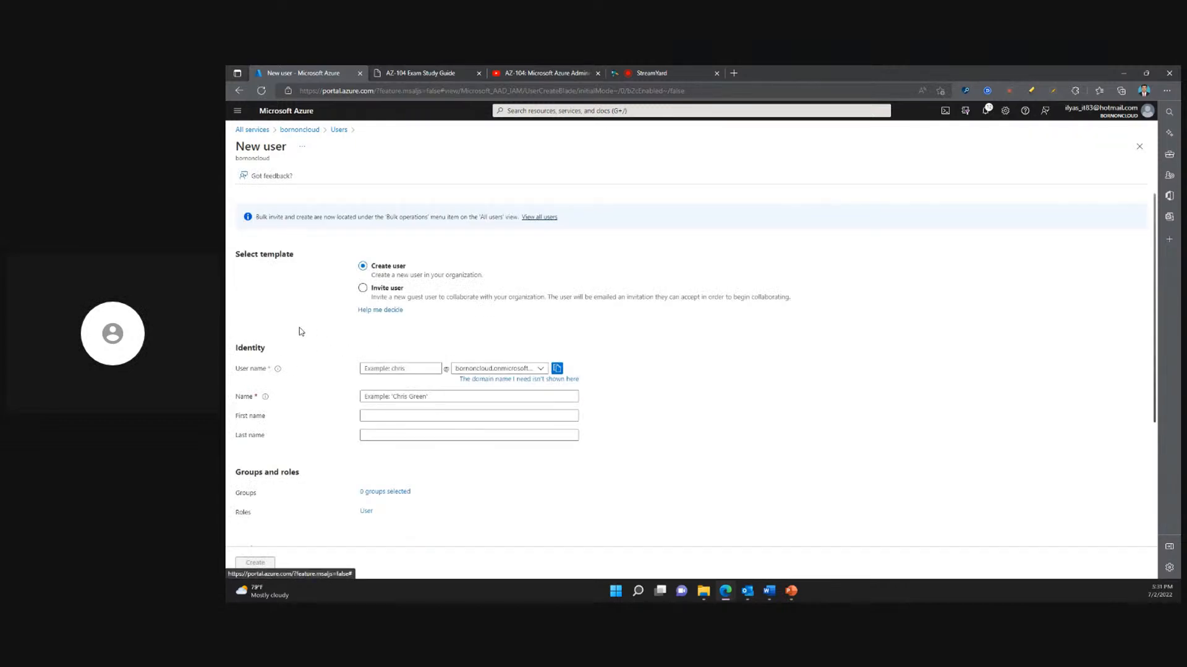
- Highlight the description of the Create user template and check which domain names are offered for the user name
scroll(301, 332, "down", 1)
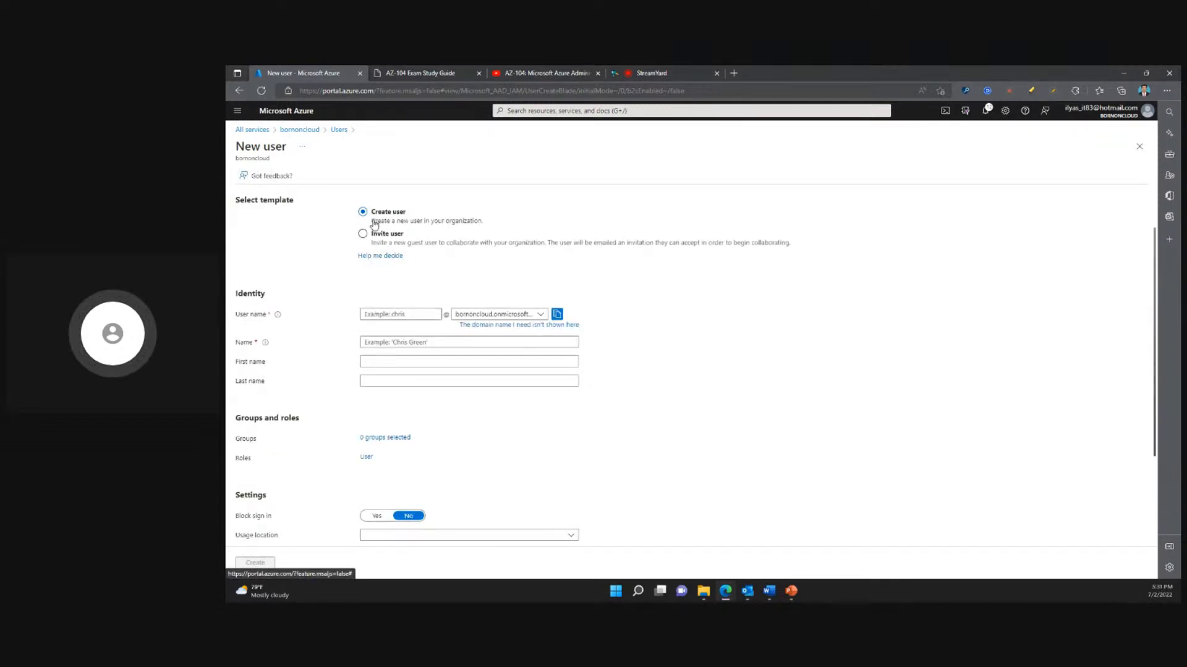
left_click_drag(371, 221, 488, 222)
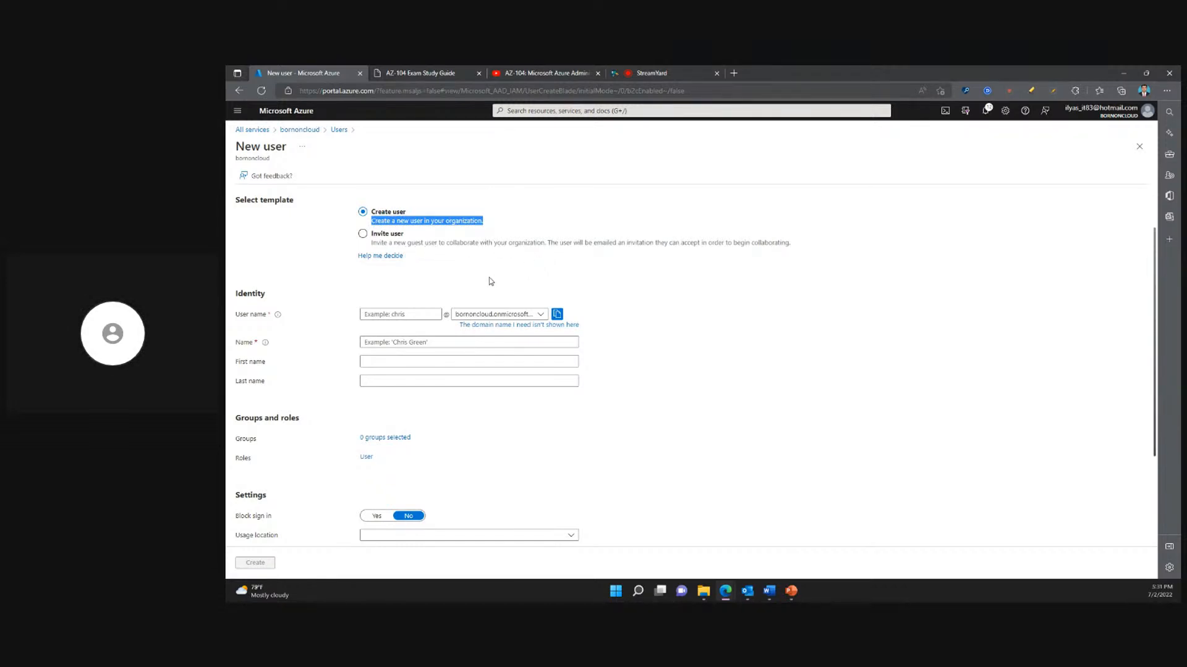
scroll(490, 279, "up", 1)
left_click(474, 337)
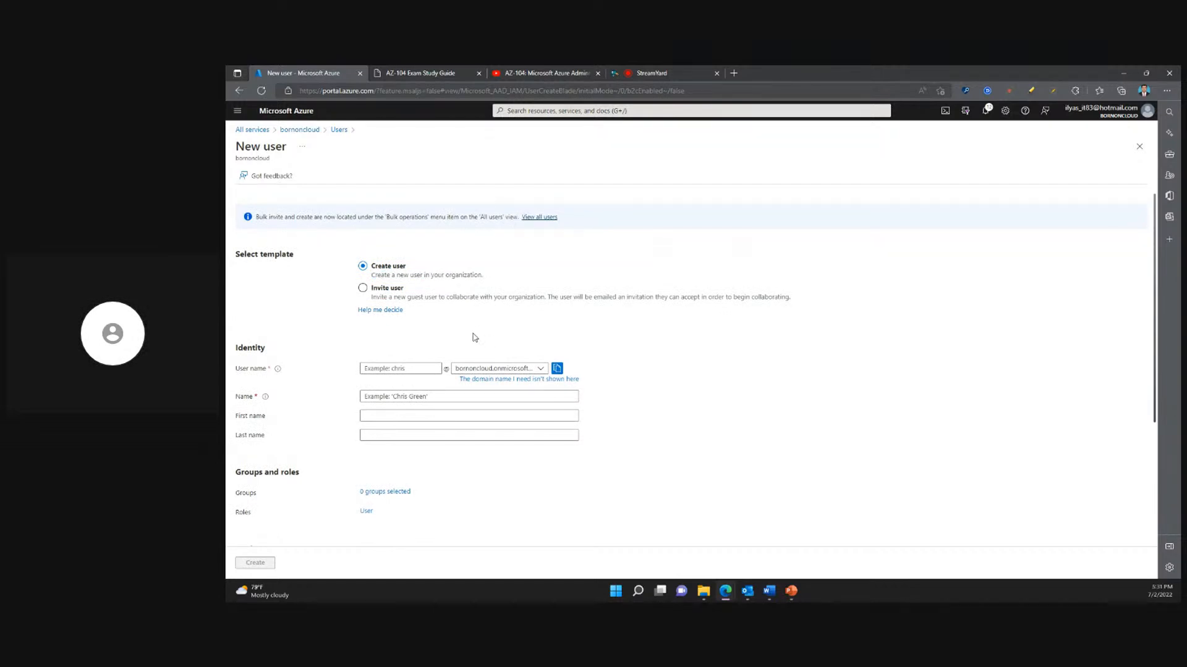
left_click(528, 369)
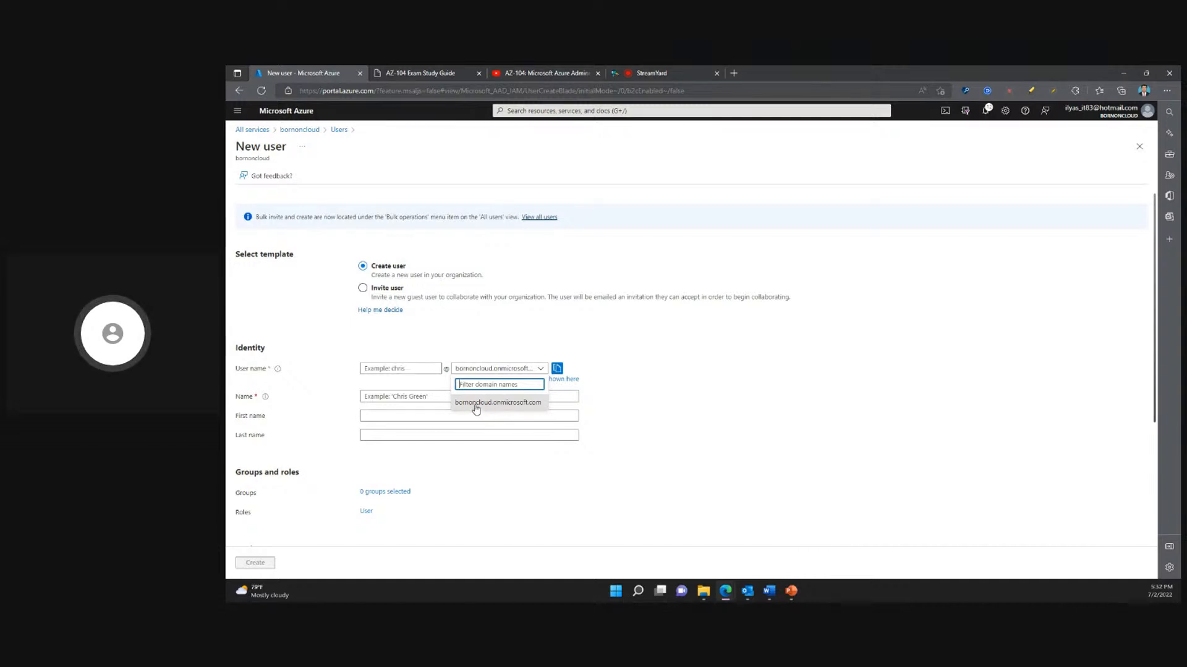
left_click(611, 373)
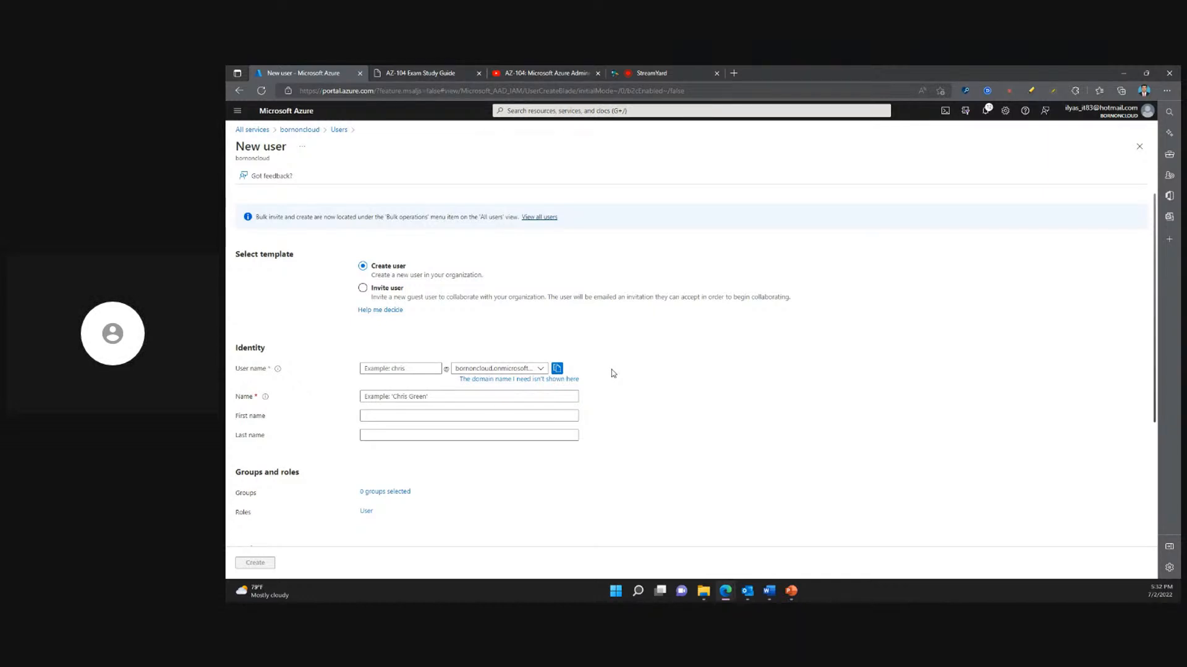
- Fill in the new account's user name and copy the same value into the Name field
left_click(402, 368)
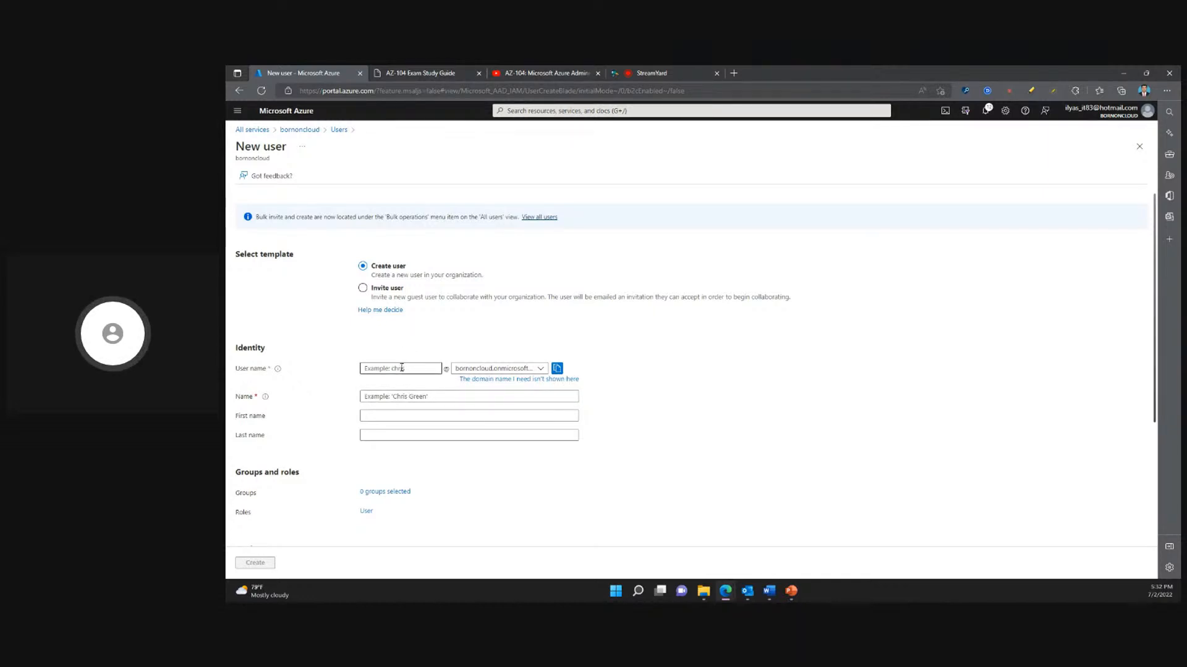
left_click(400, 369)
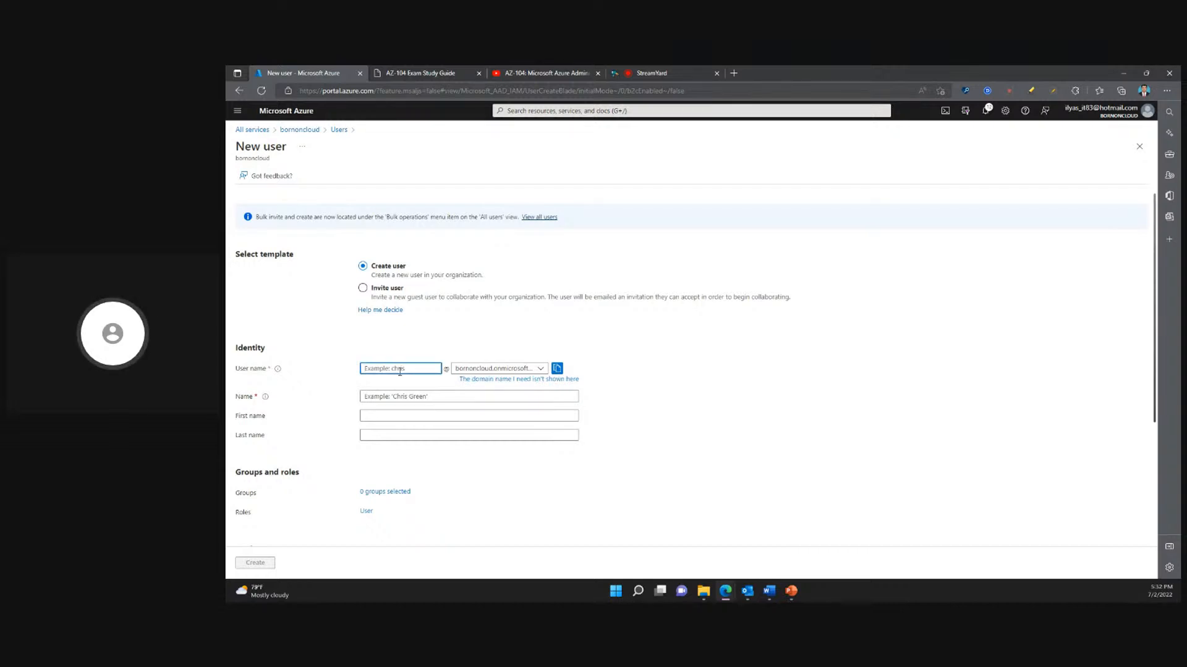
type("chris")
left_click(680, 372)
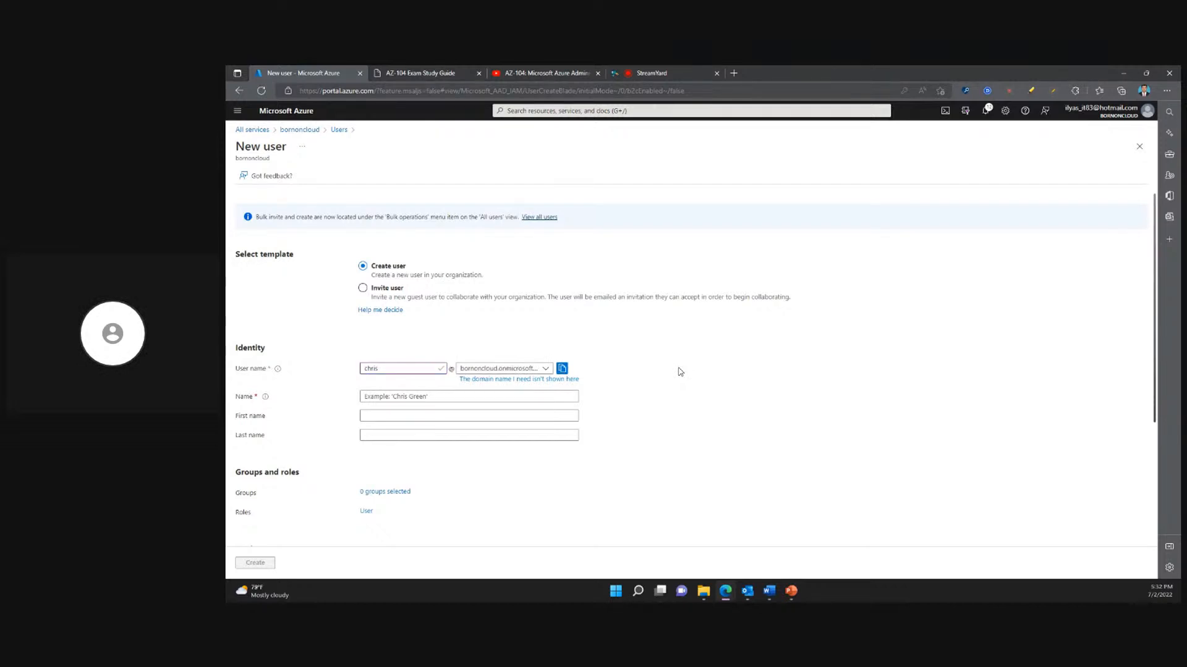
left_click_drag(389, 369, 353, 383)
key("ctrl+c")
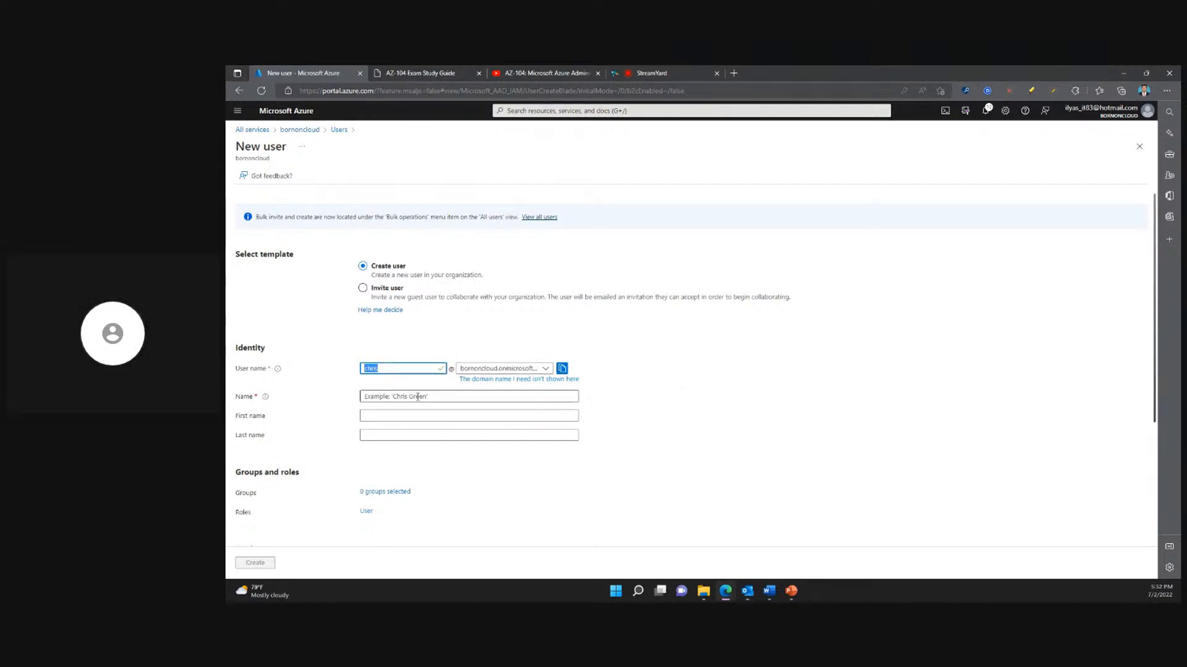
left_click(387, 397)
key("ctrl+v")
left_click(696, 396)
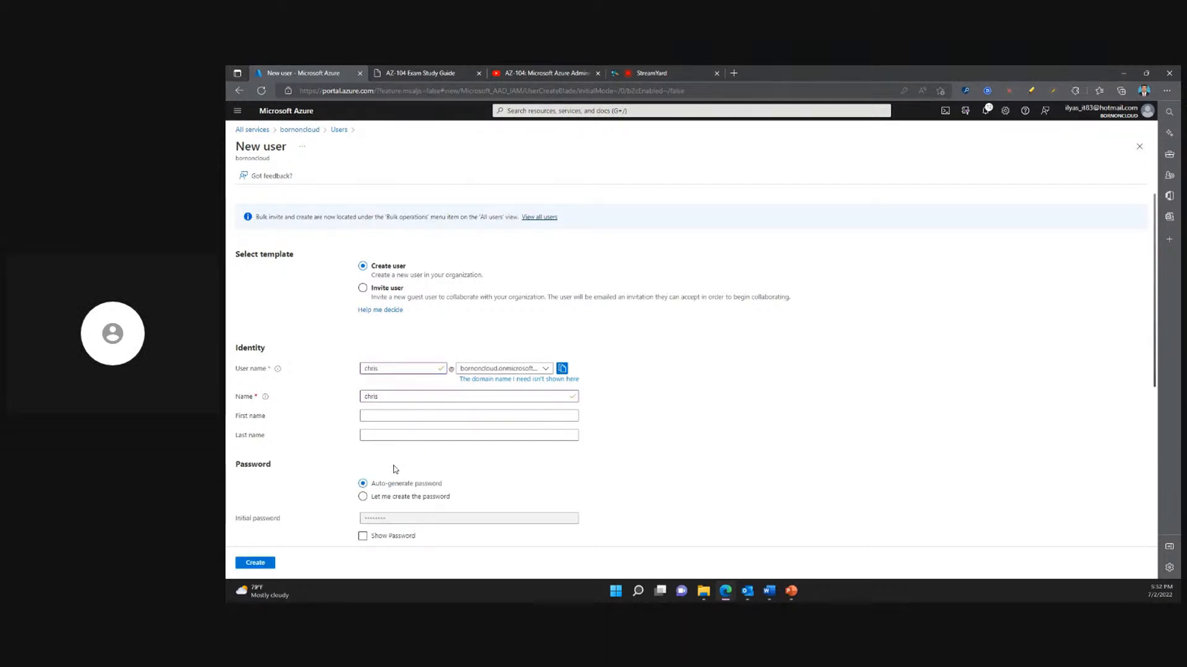
- Try the option to create the initial password manually, and return to the auto-generated password
scroll(395, 470, "down", 1)
scroll(343, 439, "down", 1)
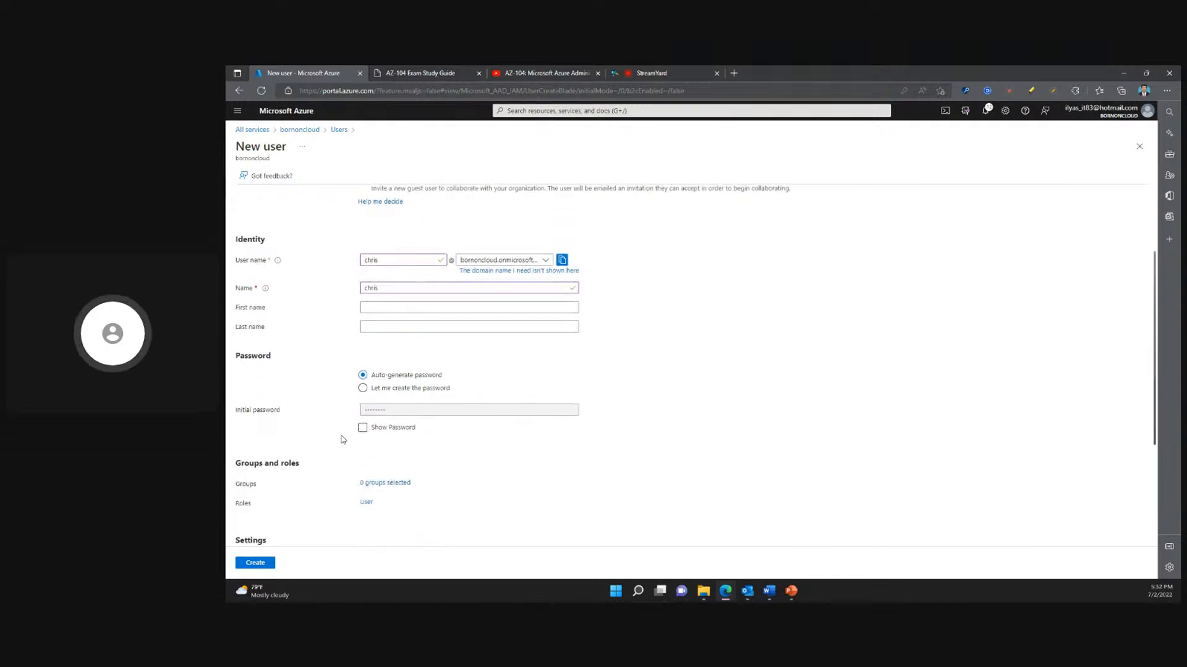
left_click(362, 388)
left_click(371, 410)
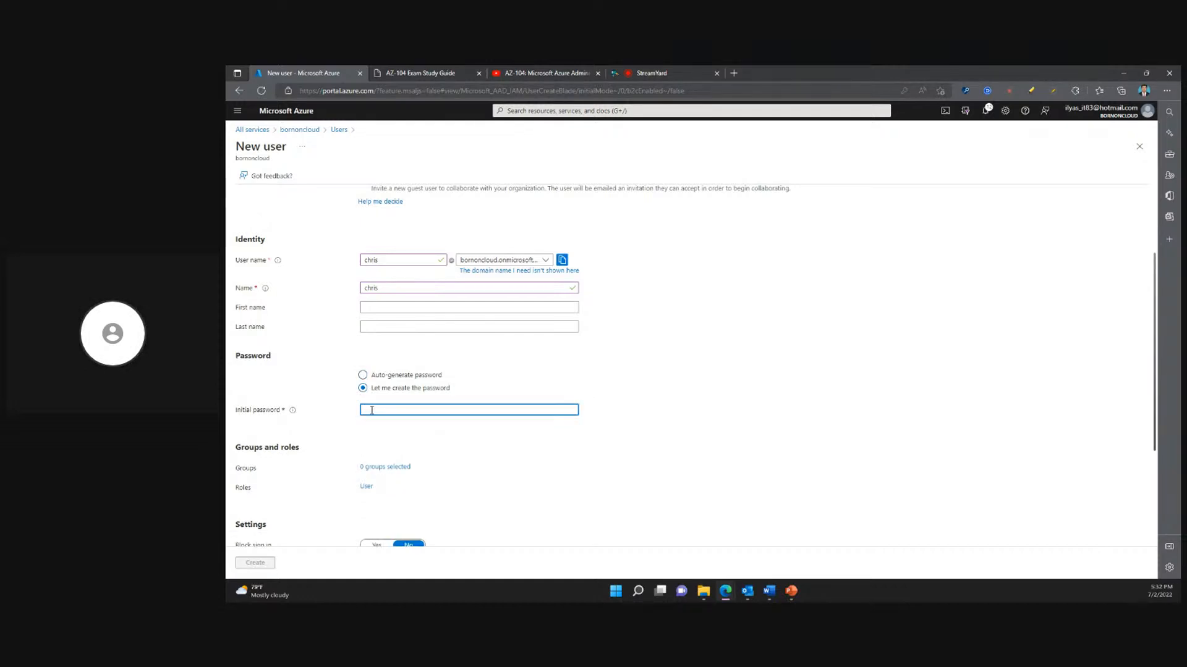
left_click(363, 375)
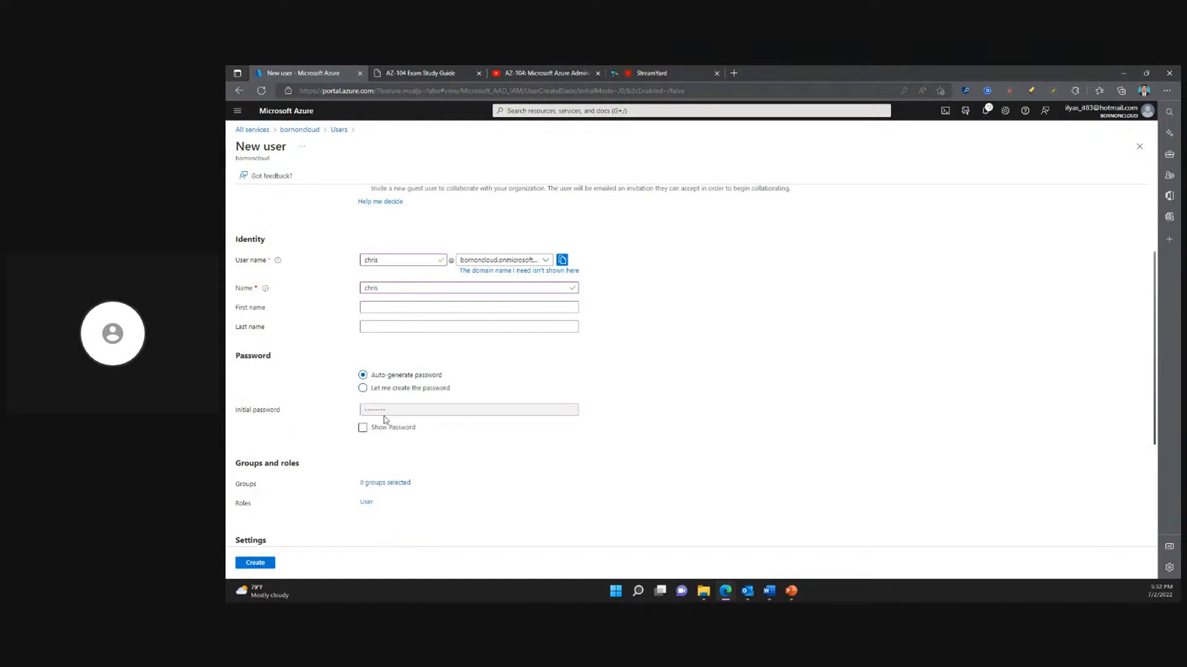
- Reveal the auto-generated initial password and highlight it in its field
left_click(362, 427)
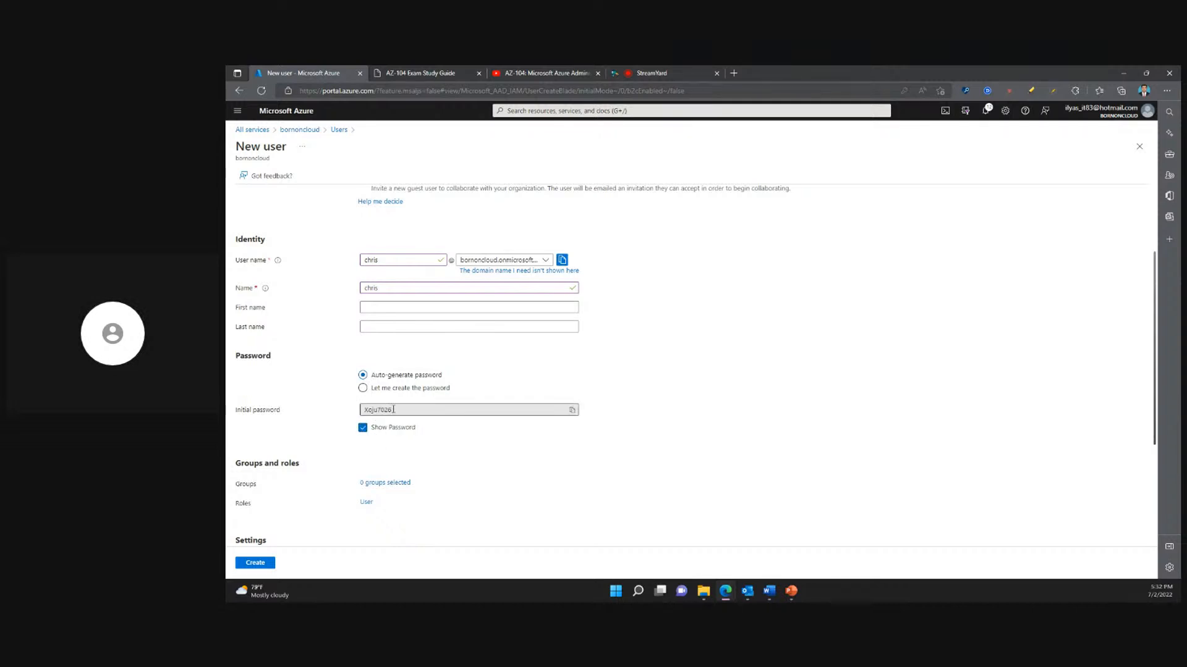
left_click(357, 413)
left_click(542, 437)
left_click_drag(388, 410, 361, 417)
left_click(576, 374)
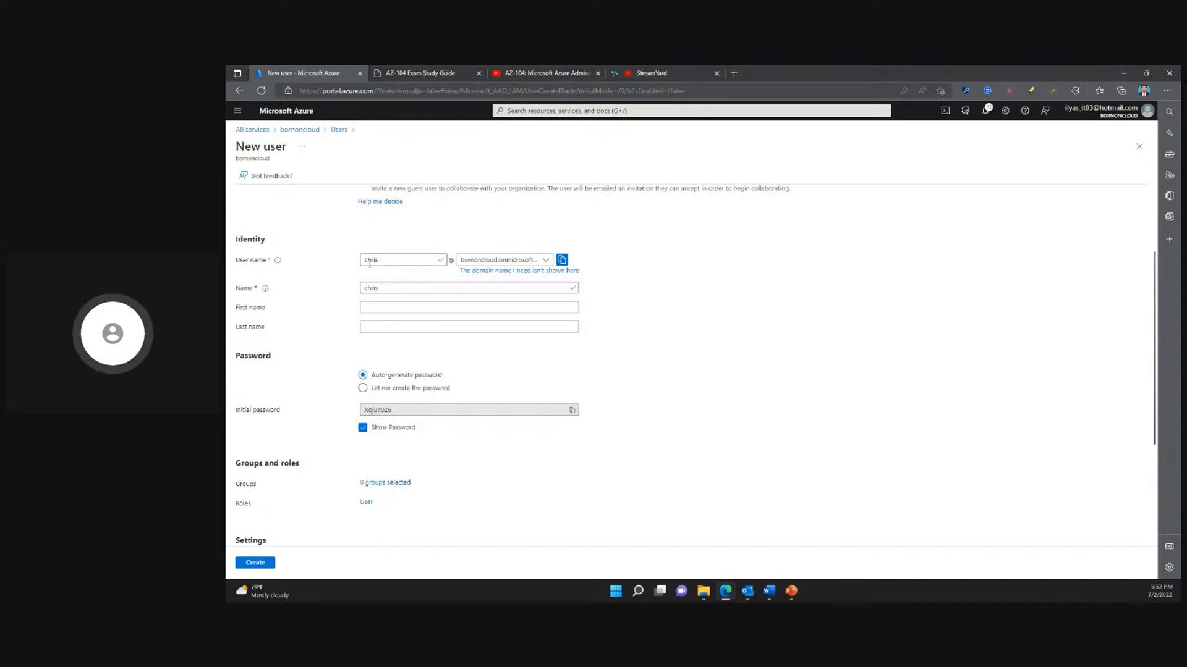
- Create the user with the group, role, settings and job fields left as they are, and dismiss the browser's offer to save the password
scroll(461, 363, "down", 3)
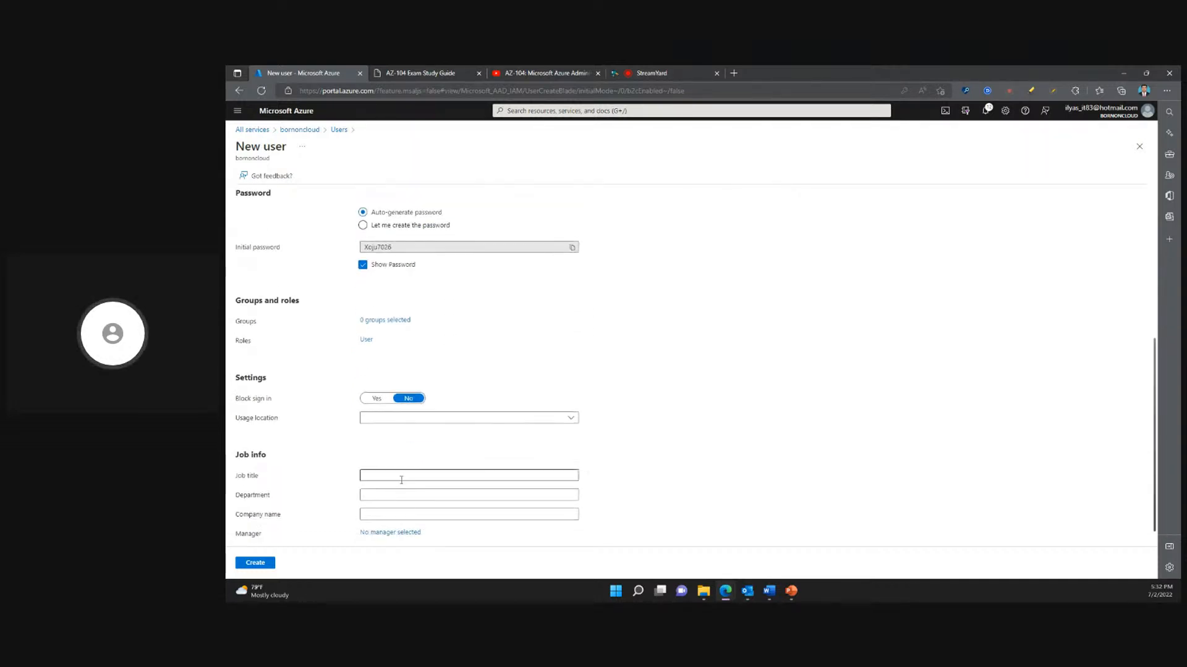
left_click(259, 564)
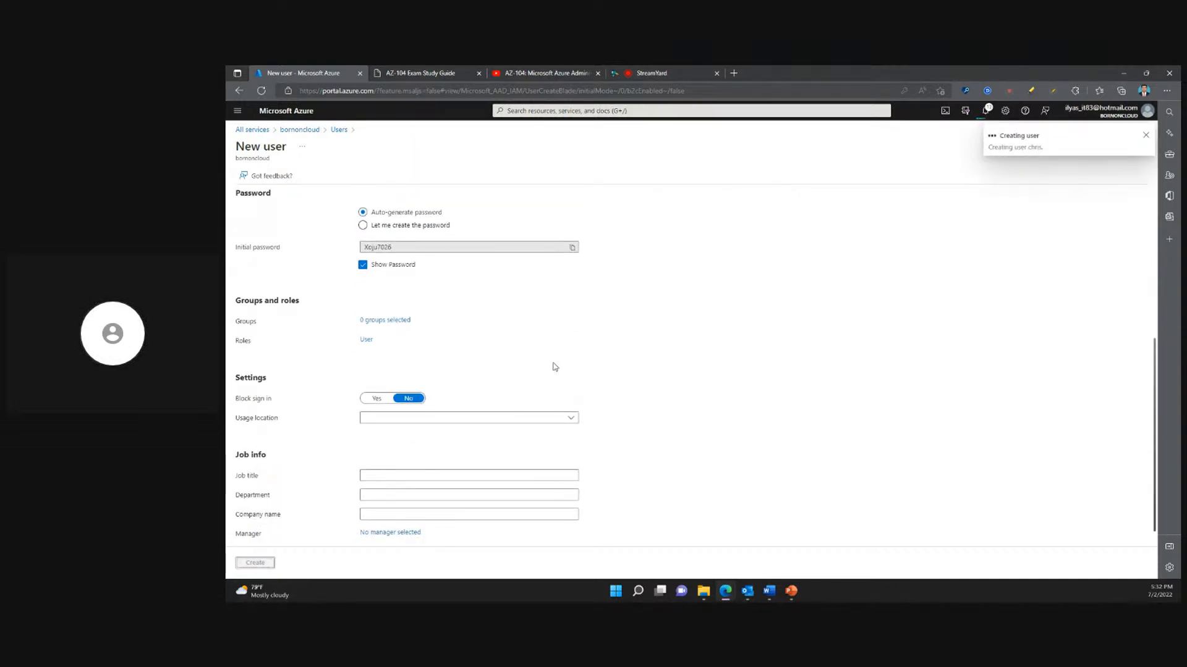
scroll(559, 368, "up", 2)
scroll(563, 369, "up", 2)
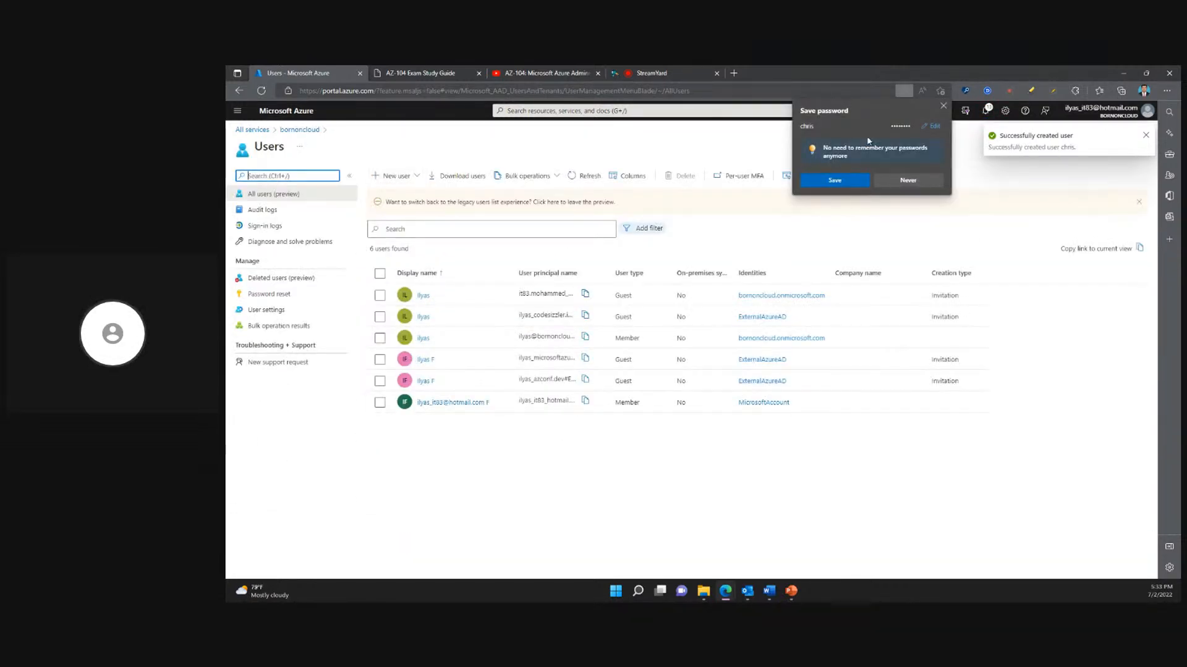
left_click(943, 106)
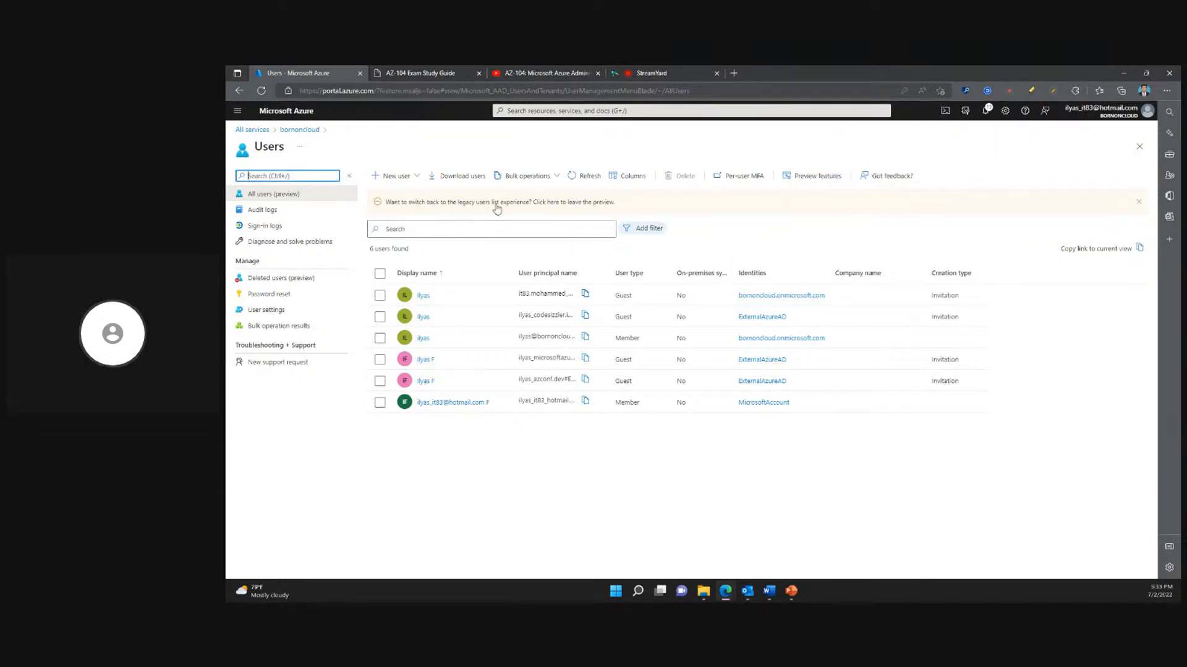
- Refresh the user list and check the Guest and Member entries in the user type column
left_click(581, 176)
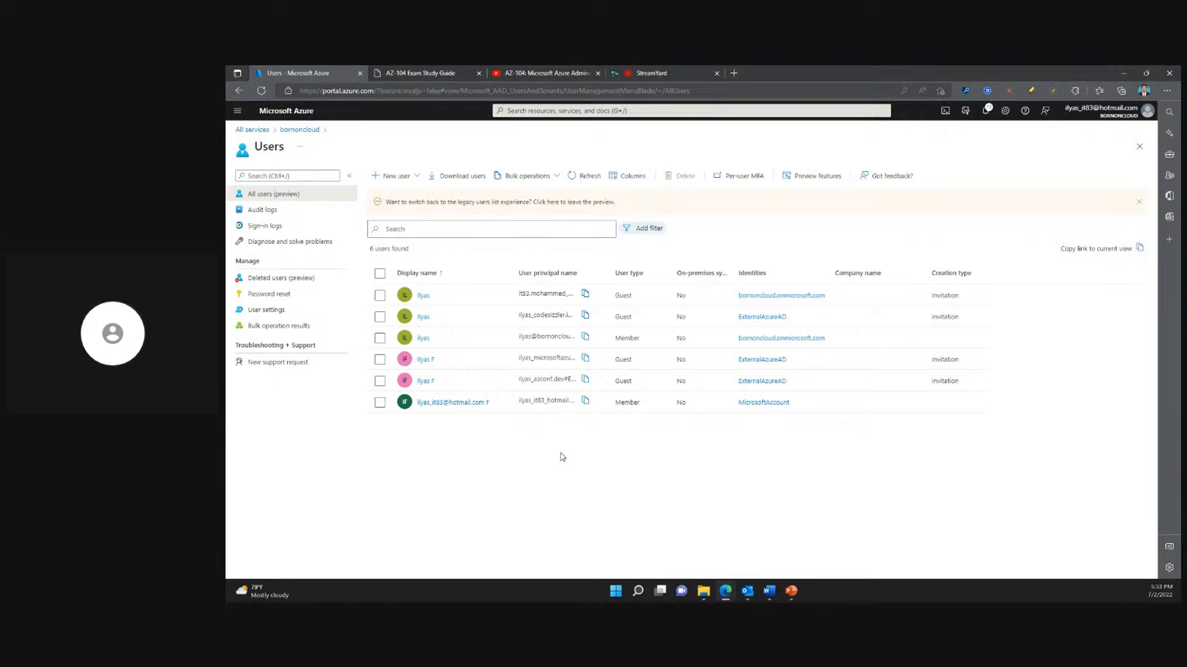
left_click(616, 299)
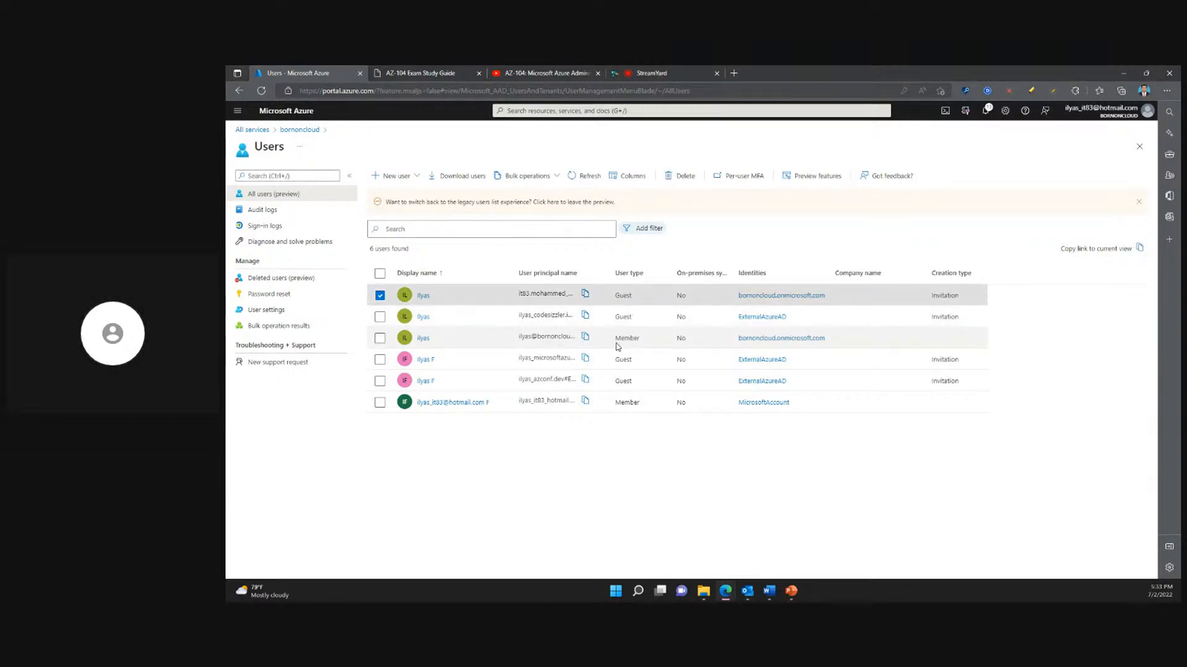
left_click(627, 443)
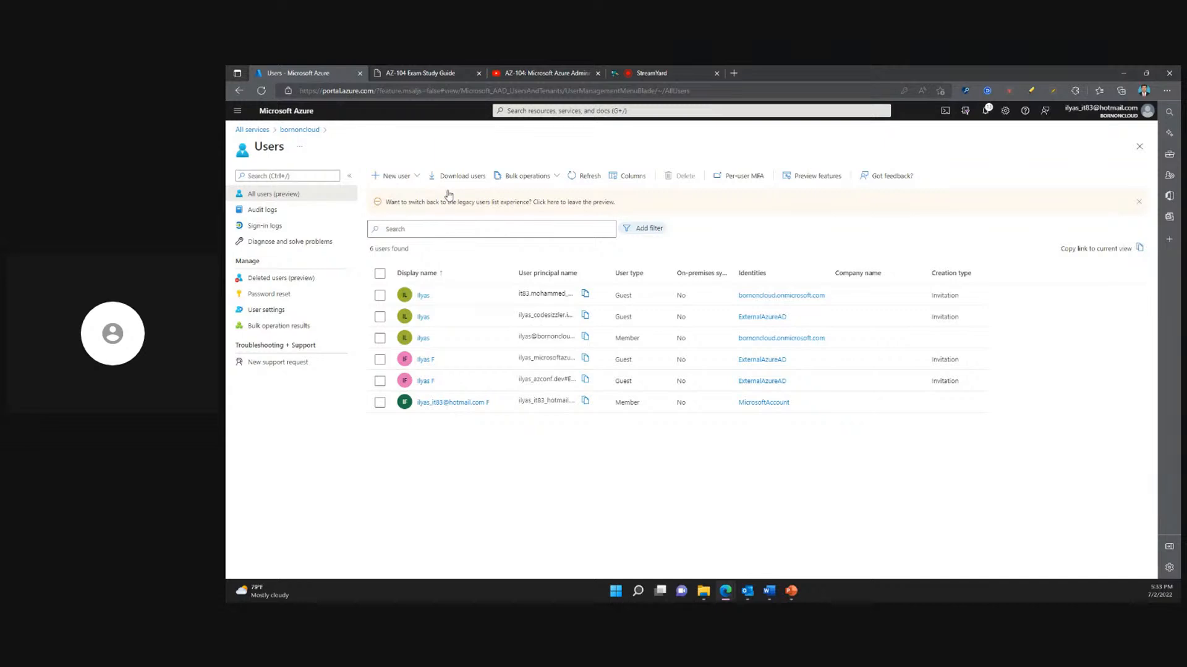
- Download the CSV template for bulk creating users and open UserCreateTemplate.csv in a maximized Excel window
left_click(543, 177)
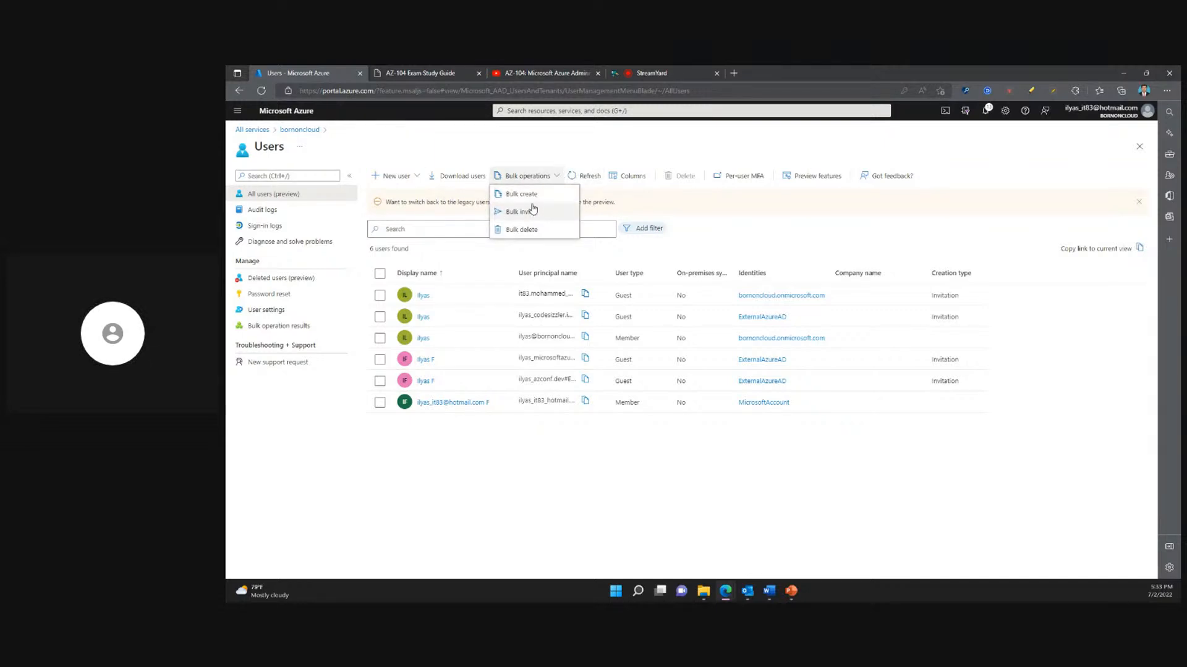
left_click(528, 194)
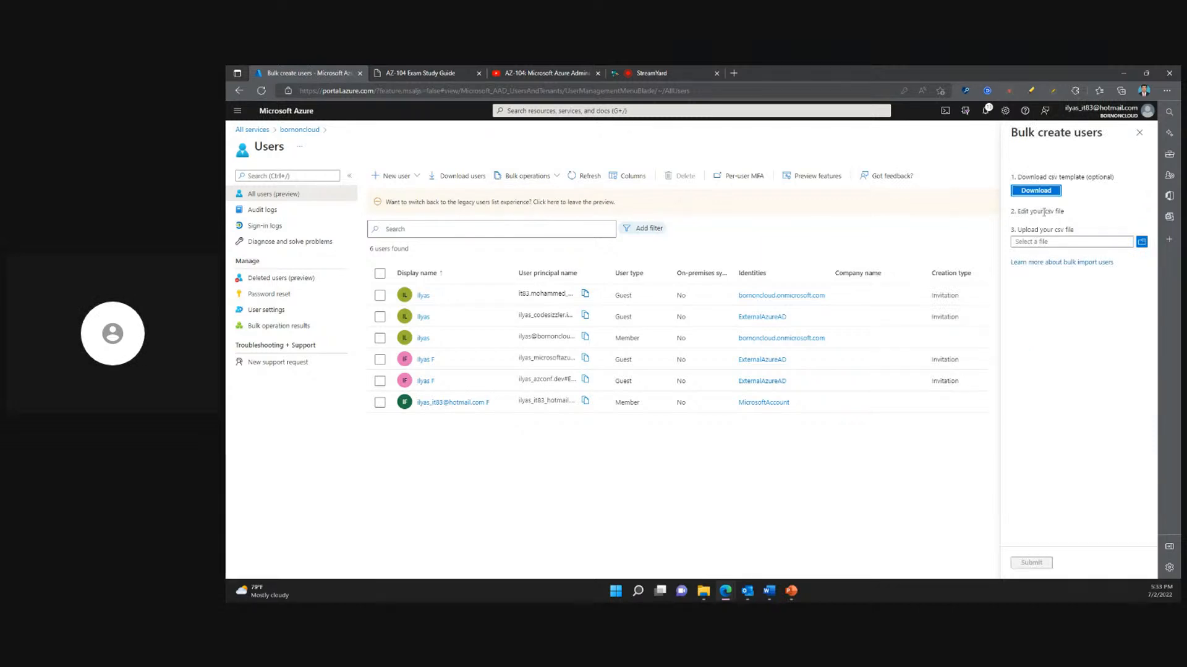
left_click(1041, 192)
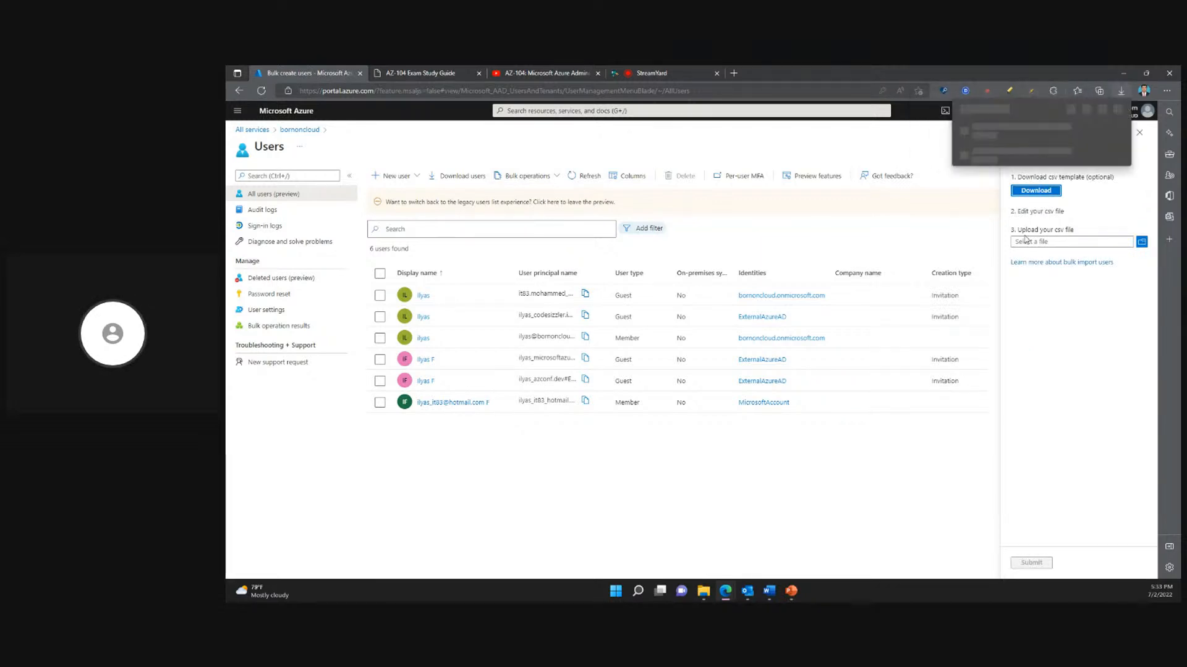
left_click(981, 135)
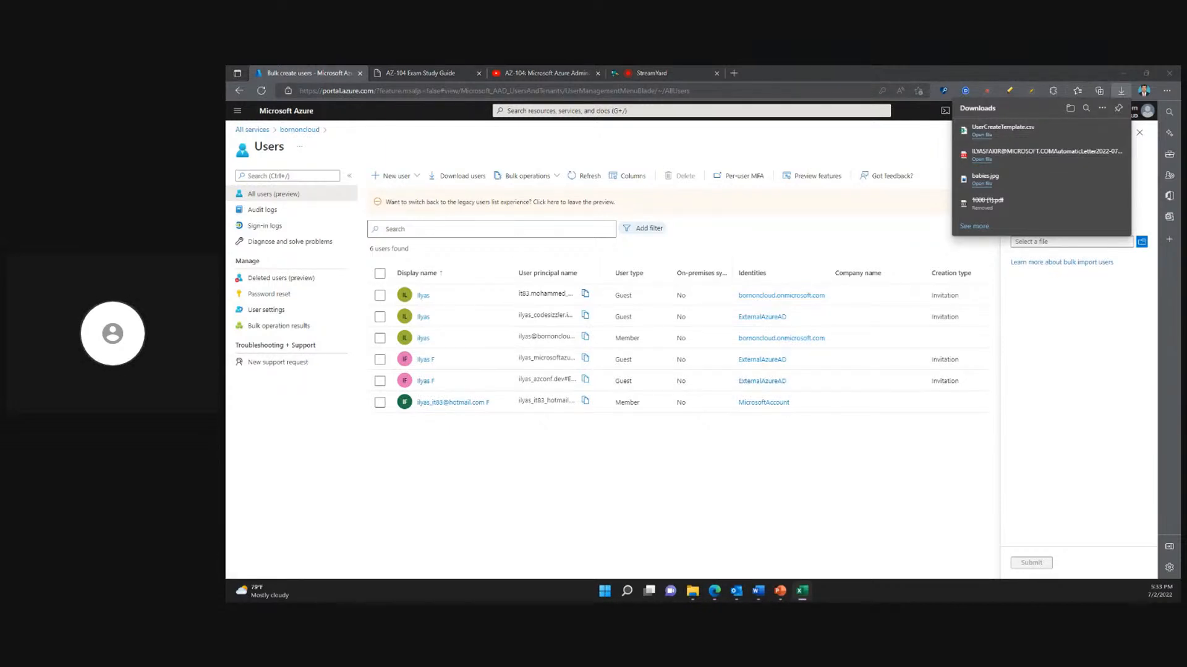
left_click_drag(227, 303, 738, 323)
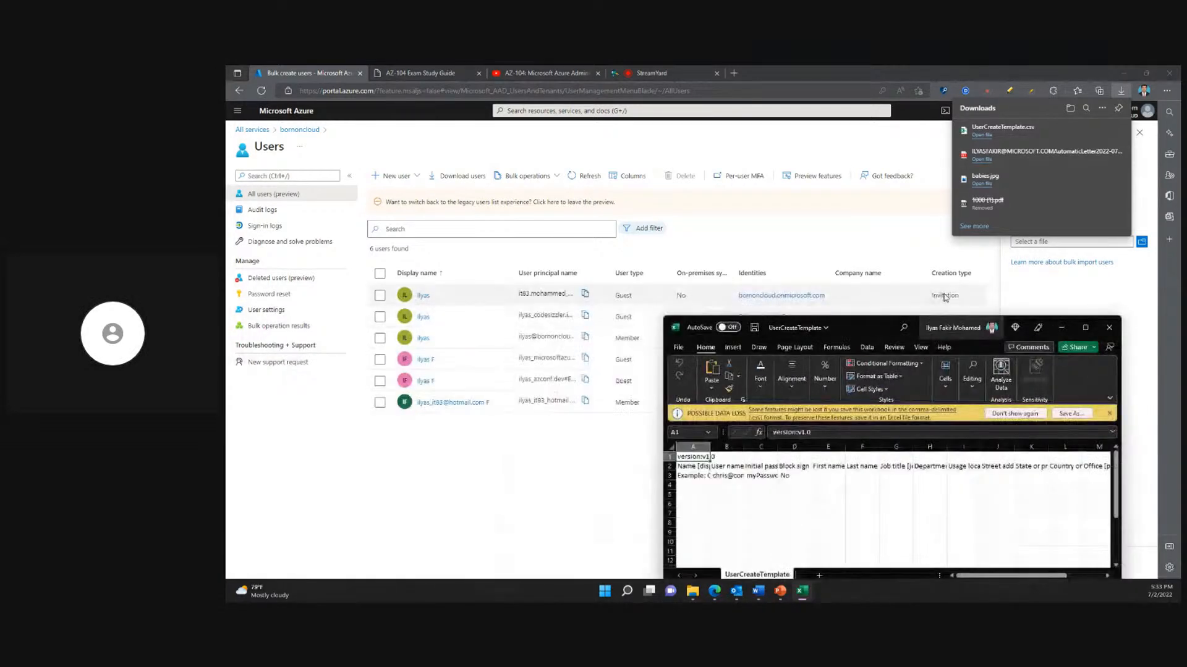
left_click(1083, 325)
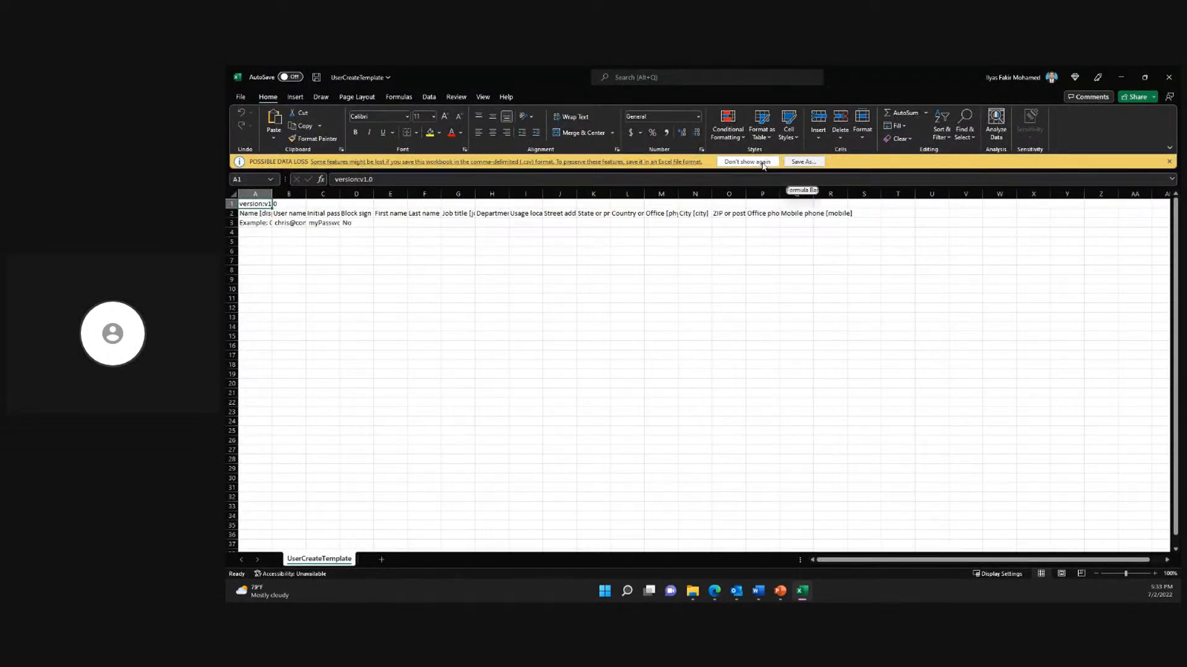
left_click(1169, 162)
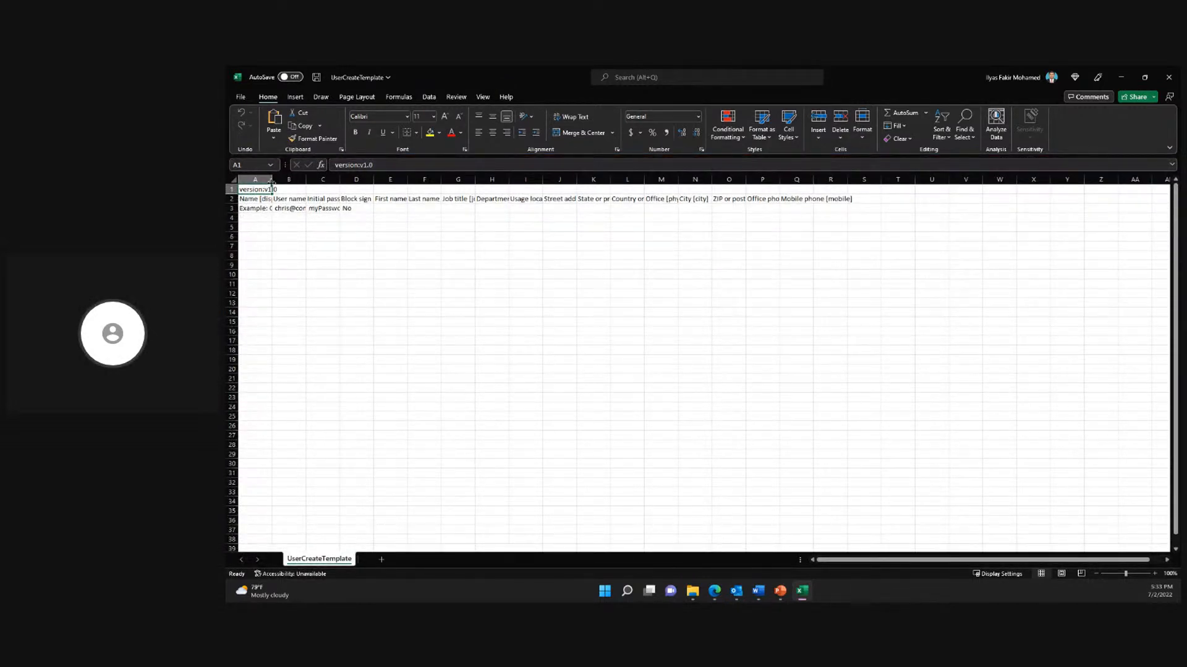
- Fit columns A to F of the template to their contents to read the header of each user field
double_click(271, 180)
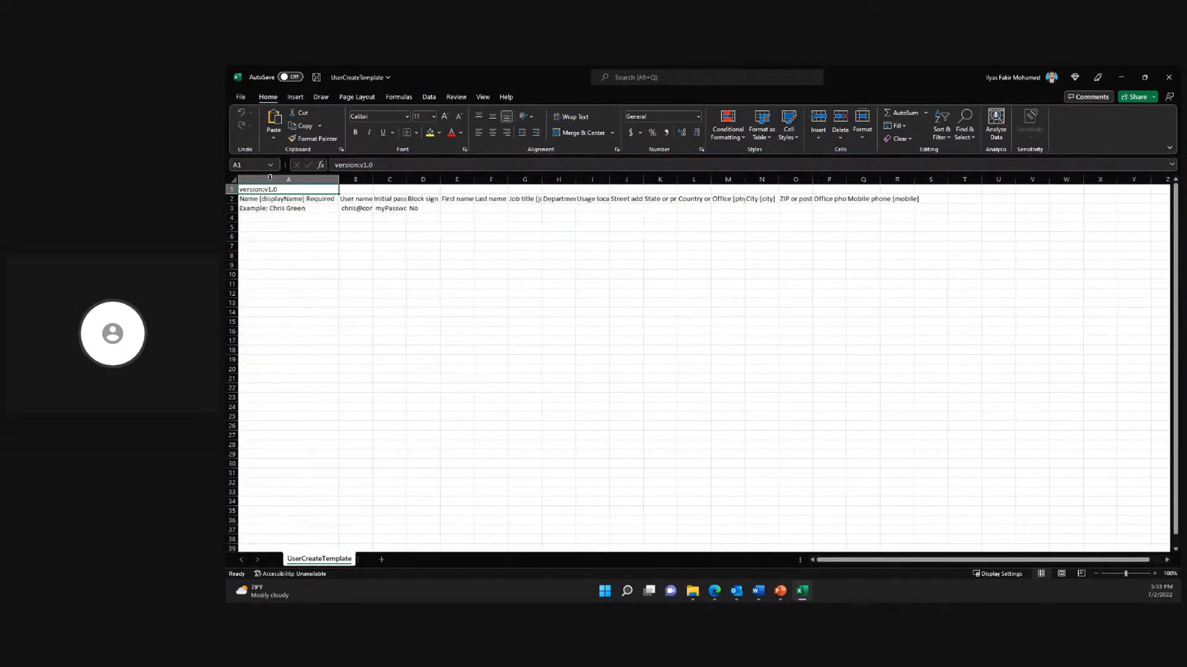
double_click(373, 179)
double_click(508, 179)
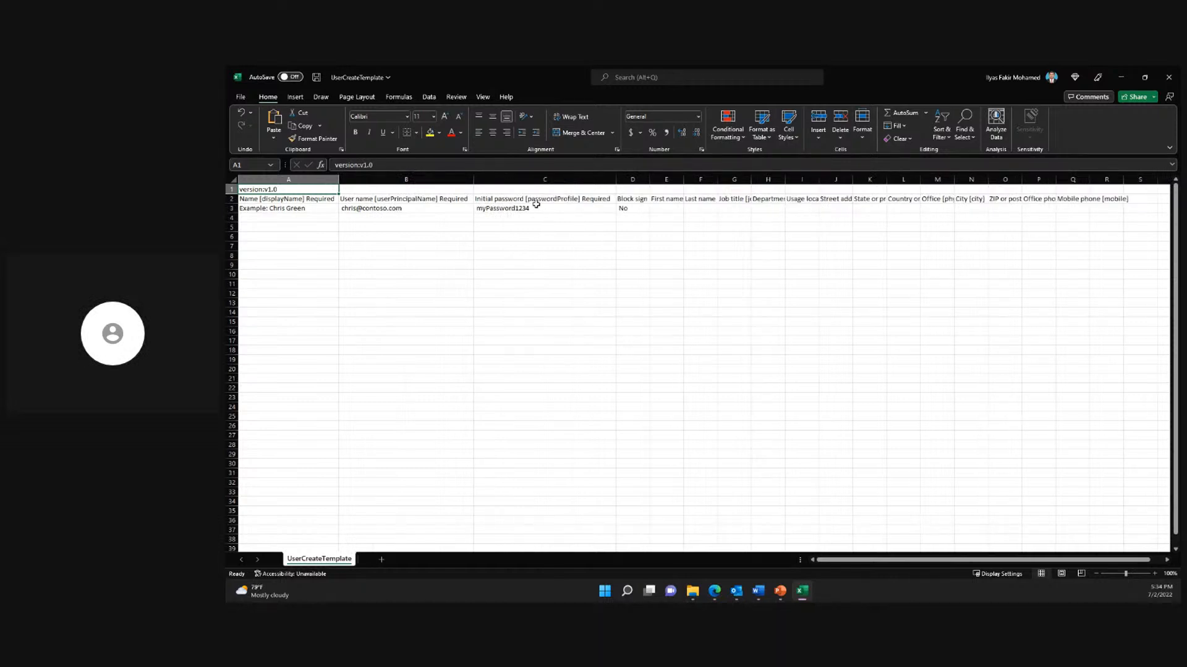
double_click(649, 179)
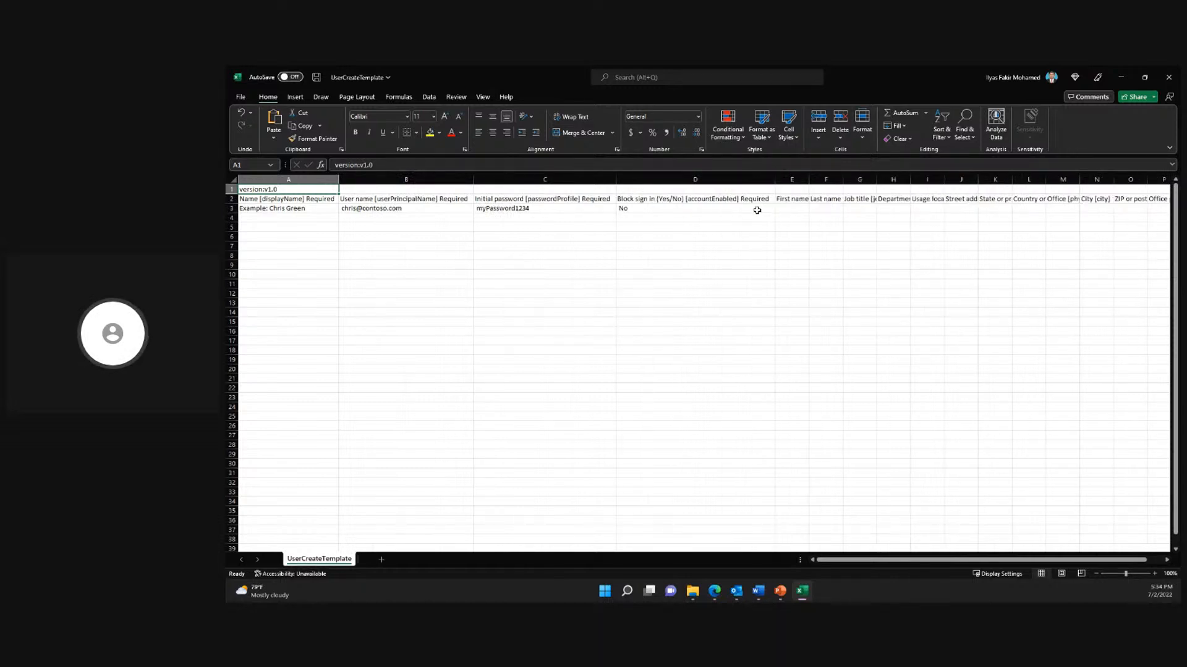
double_click(809, 179)
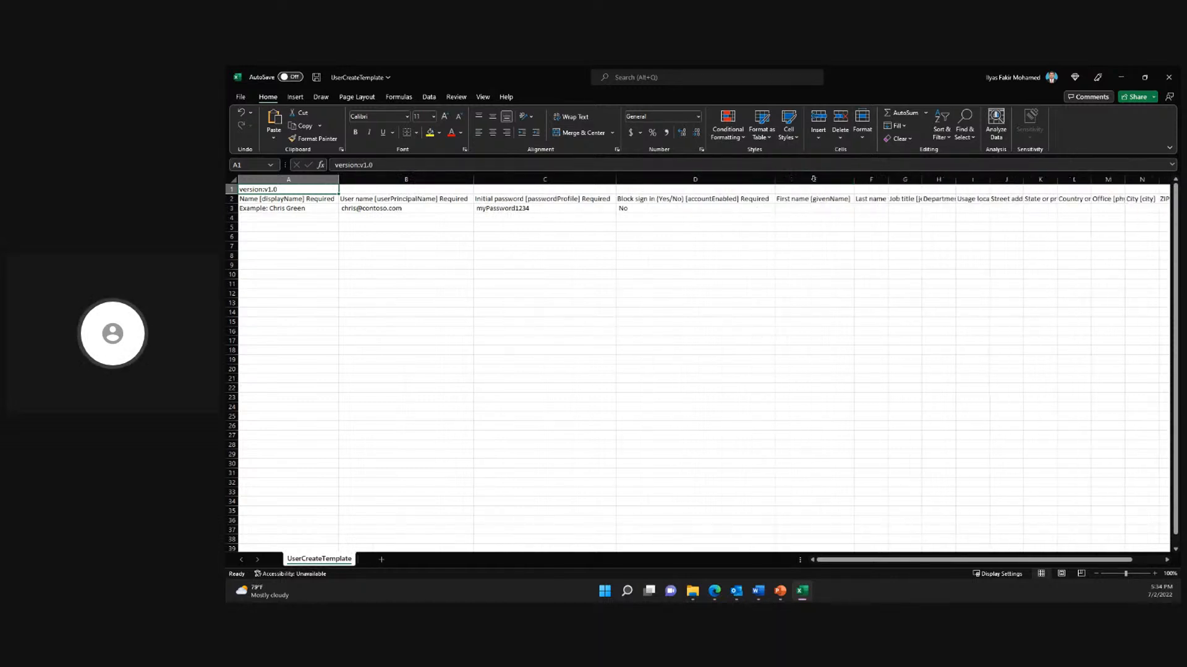
double_click(889, 180)
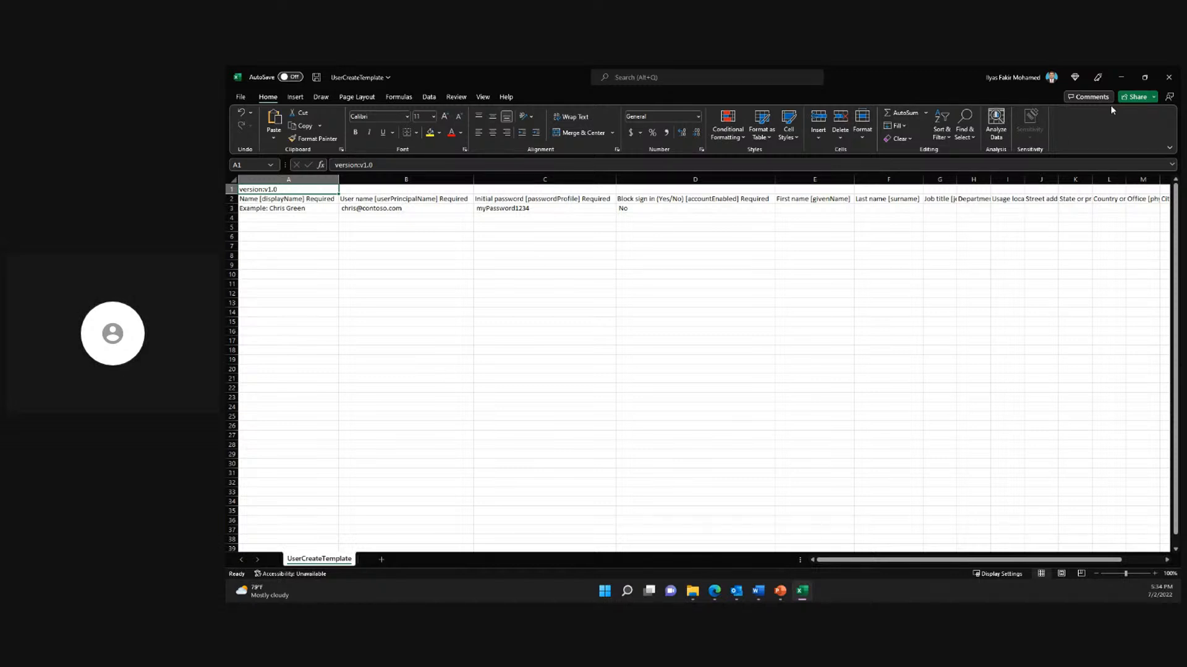
- Close the template without saving the changes and dismiss the browser's downloads list
left_click(1168, 76)
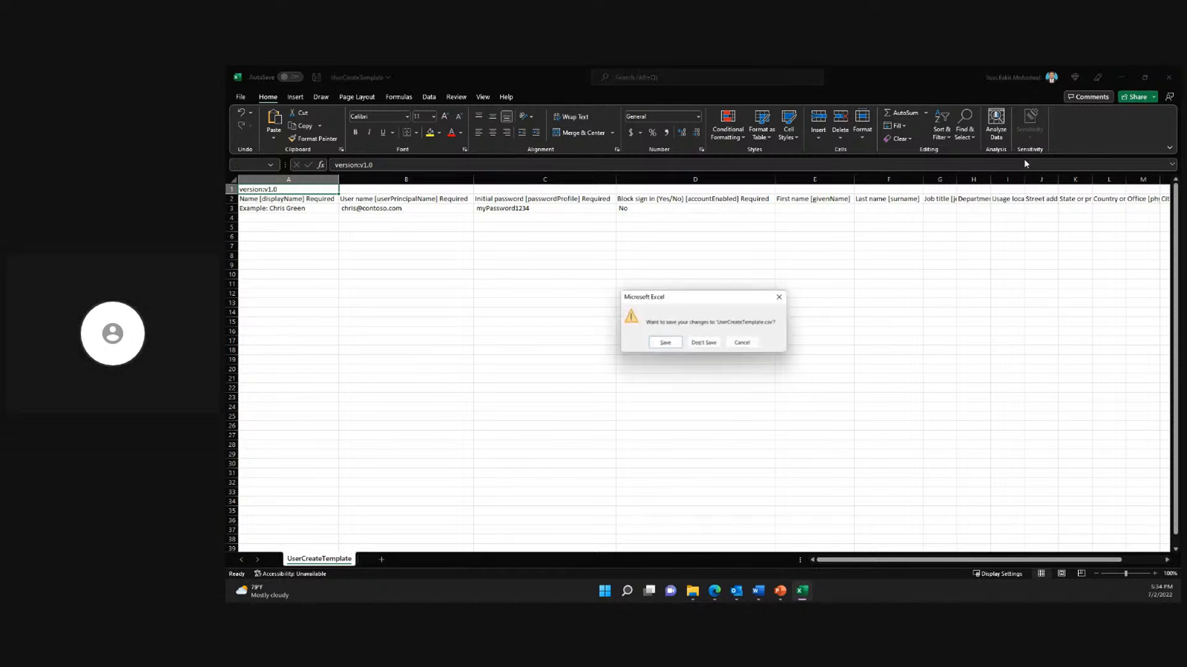
left_click(710, 347)
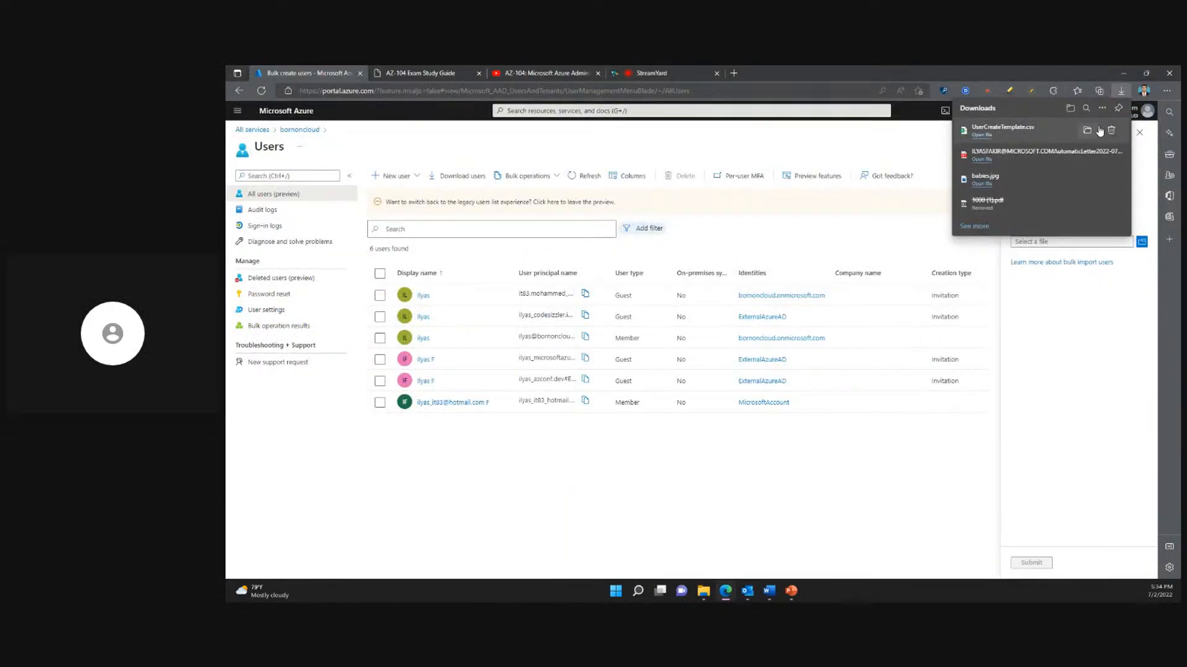
left_click(1092, 365)
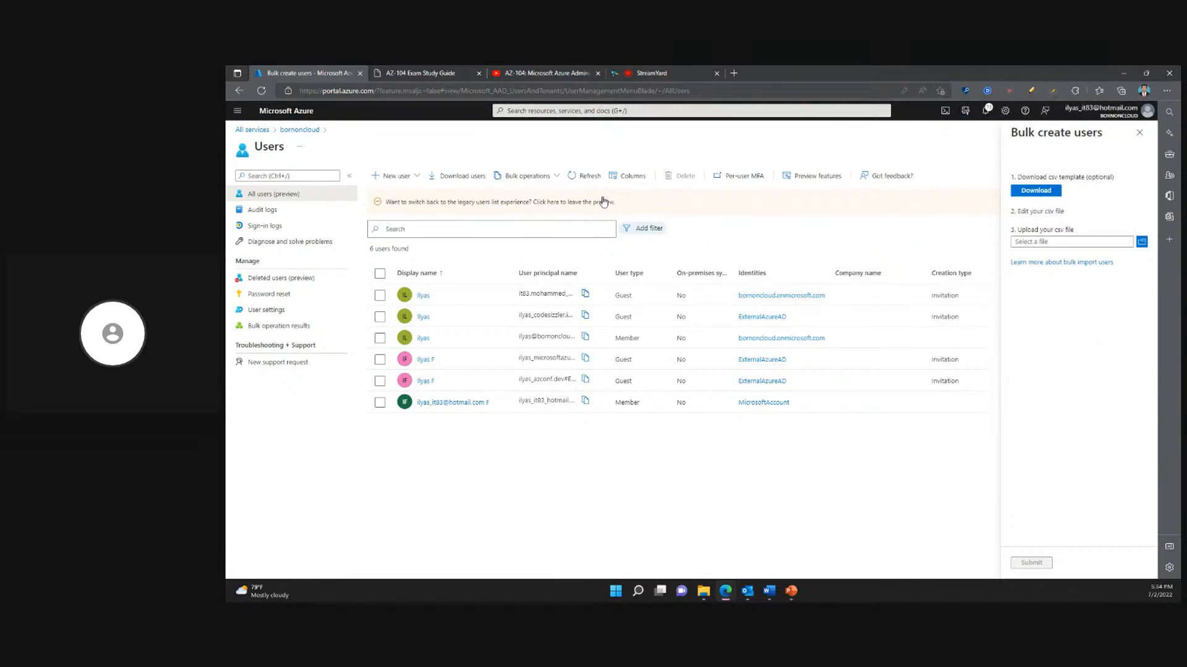
- Close the Bulk create users pane and dismiss the banner about switching back to the legacy users list
left_click(543, 177)
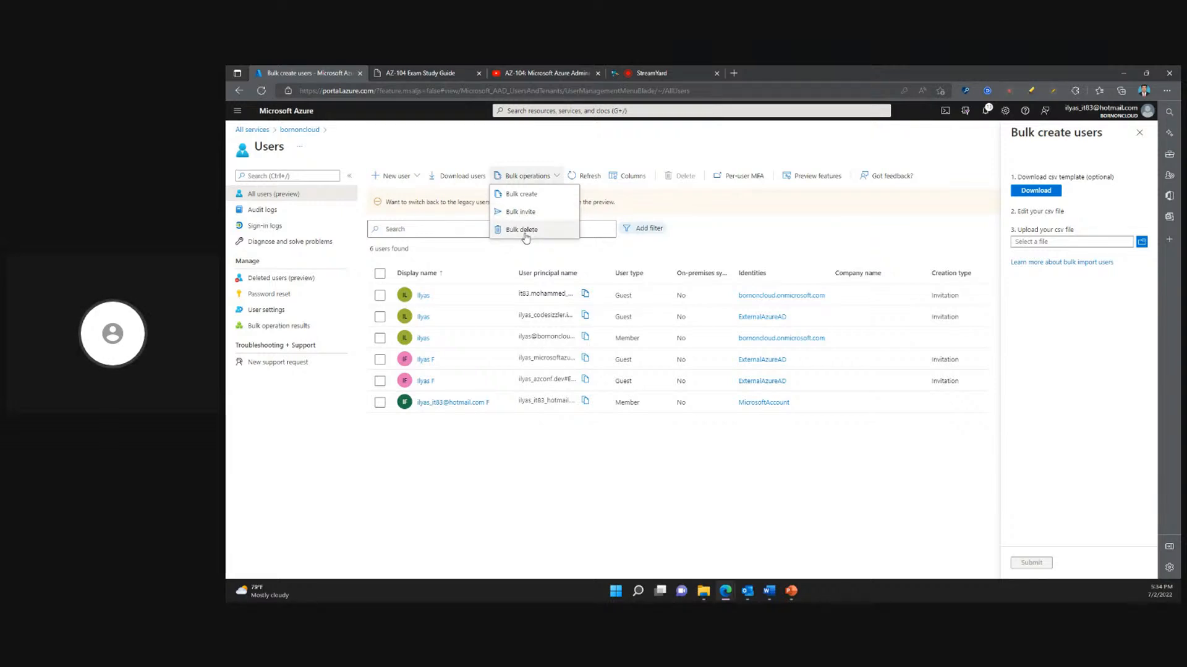
left_click(1139, 133)
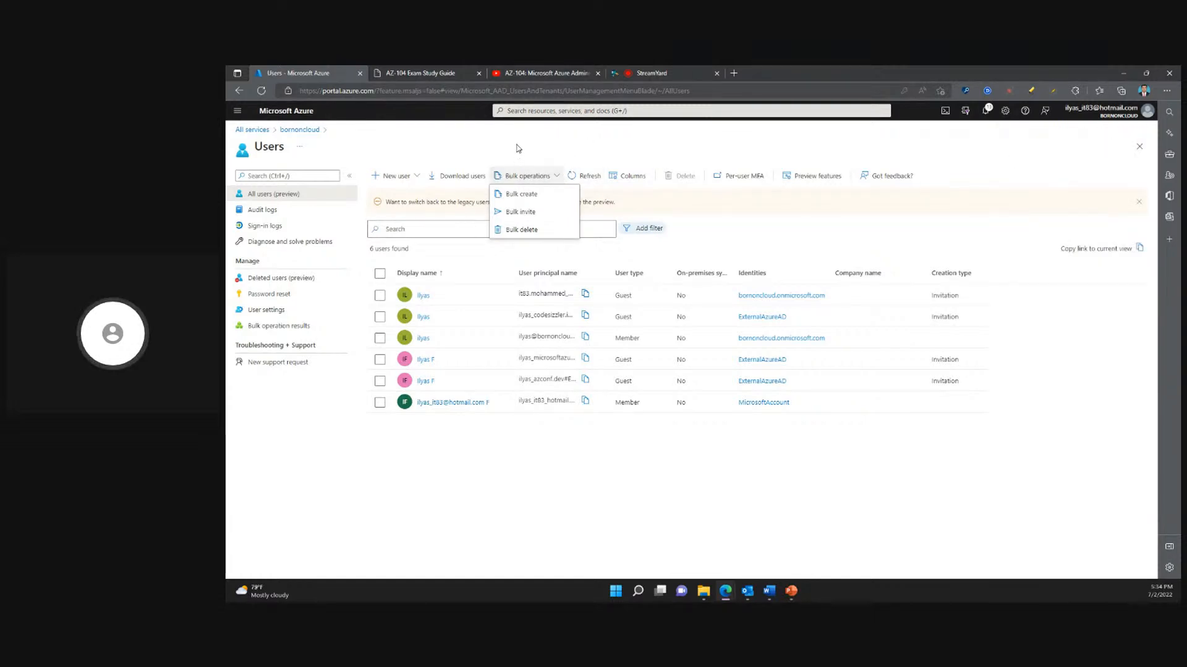
left_click(1139, 202)
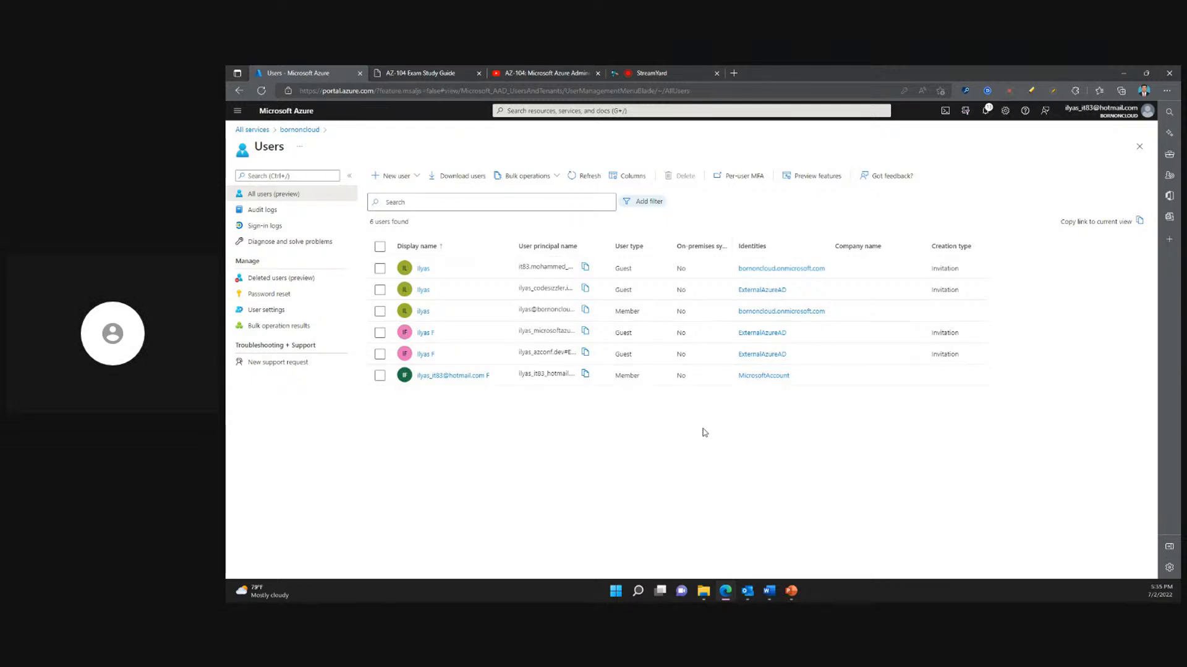
- Open the users' audit logs and browse the activities offered by the Activity filter without applying one
left_click(260, 212)
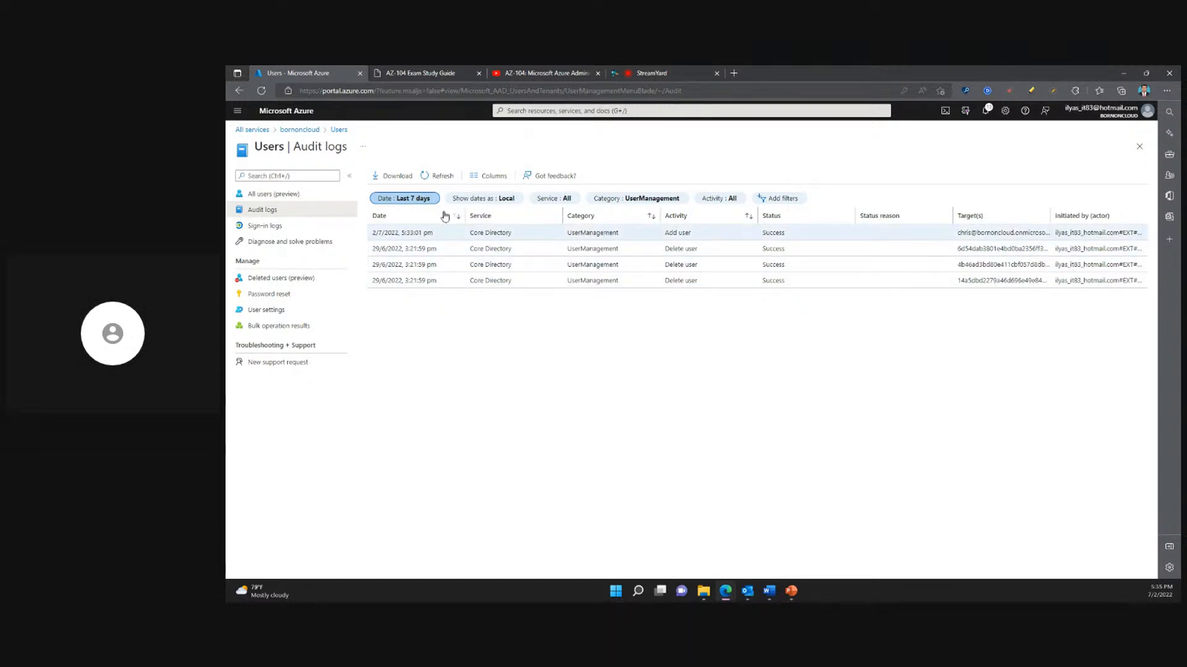
left_click(718, 199)
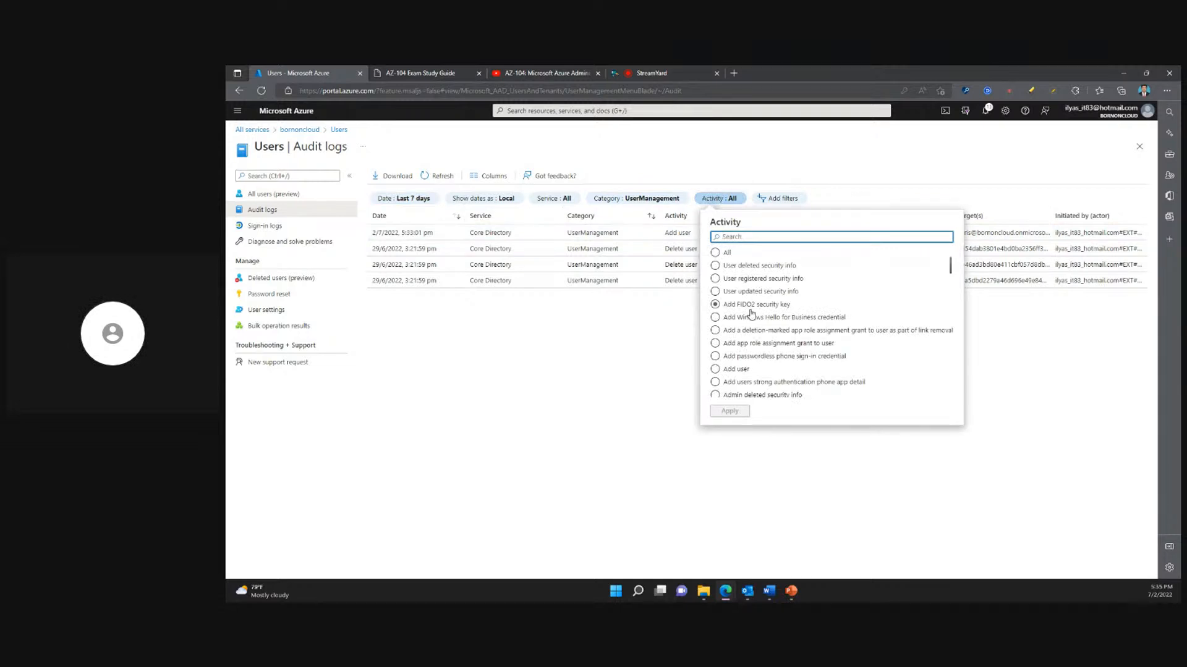
scroll(751, 314, "down", 10)
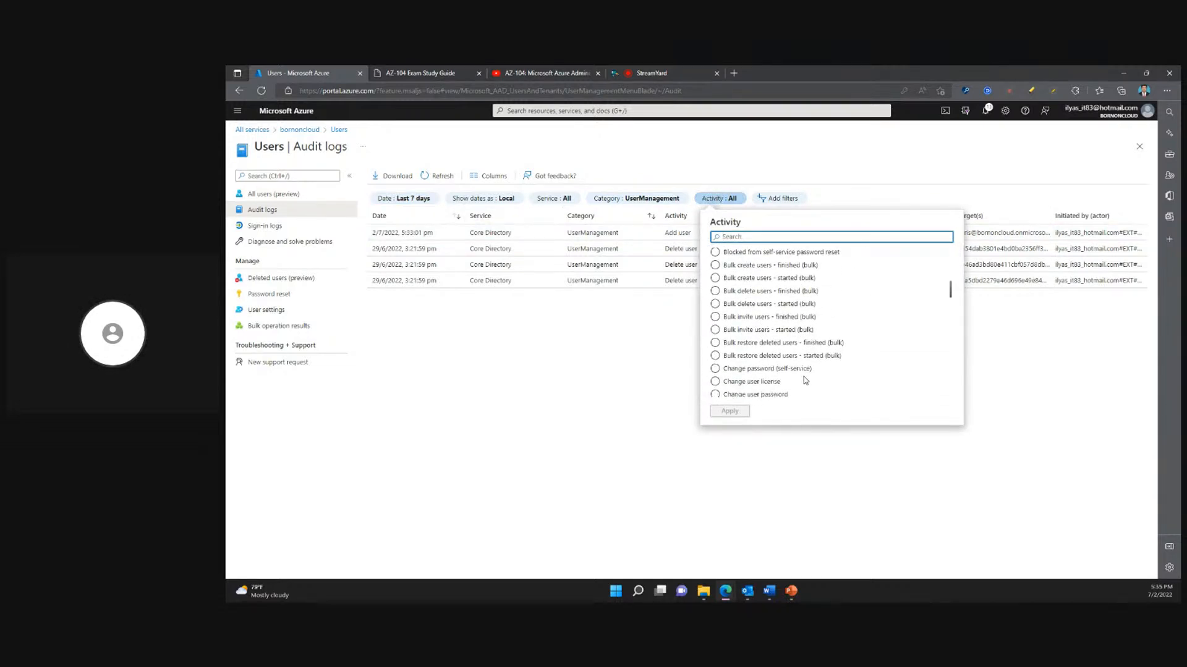
scroll(844, 384, "down", 2)
scroll(818, 334, "up", 5)
left_click(816, 327)
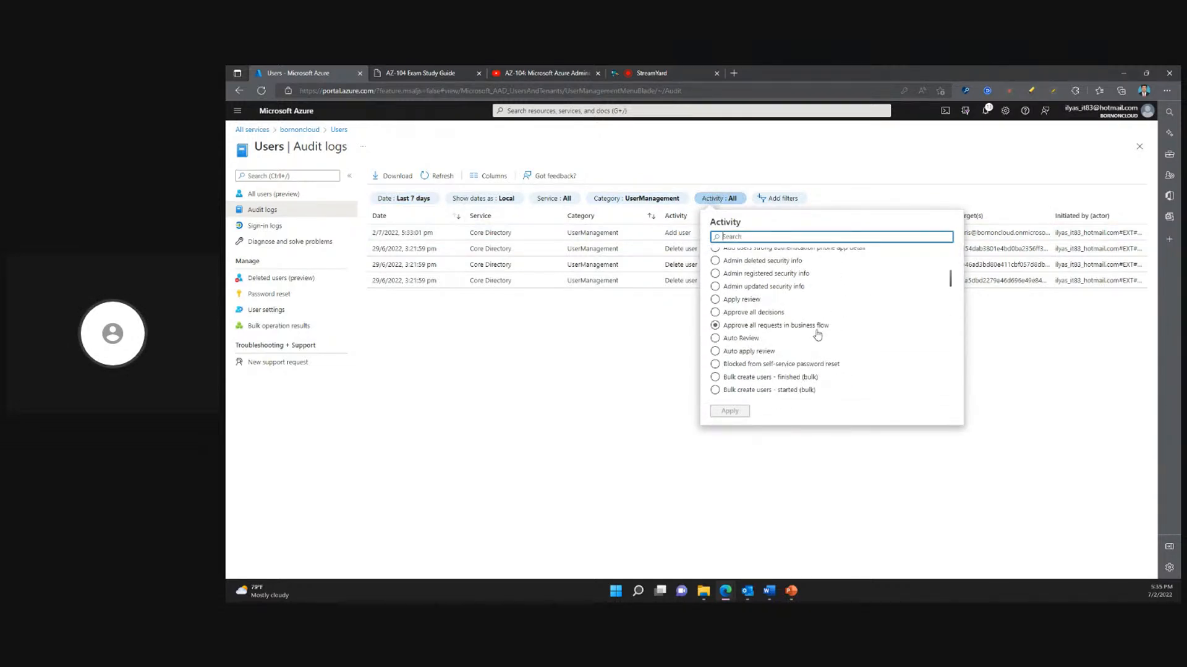
scroll(818, 335, "up", 5)
left_click(649, 405)
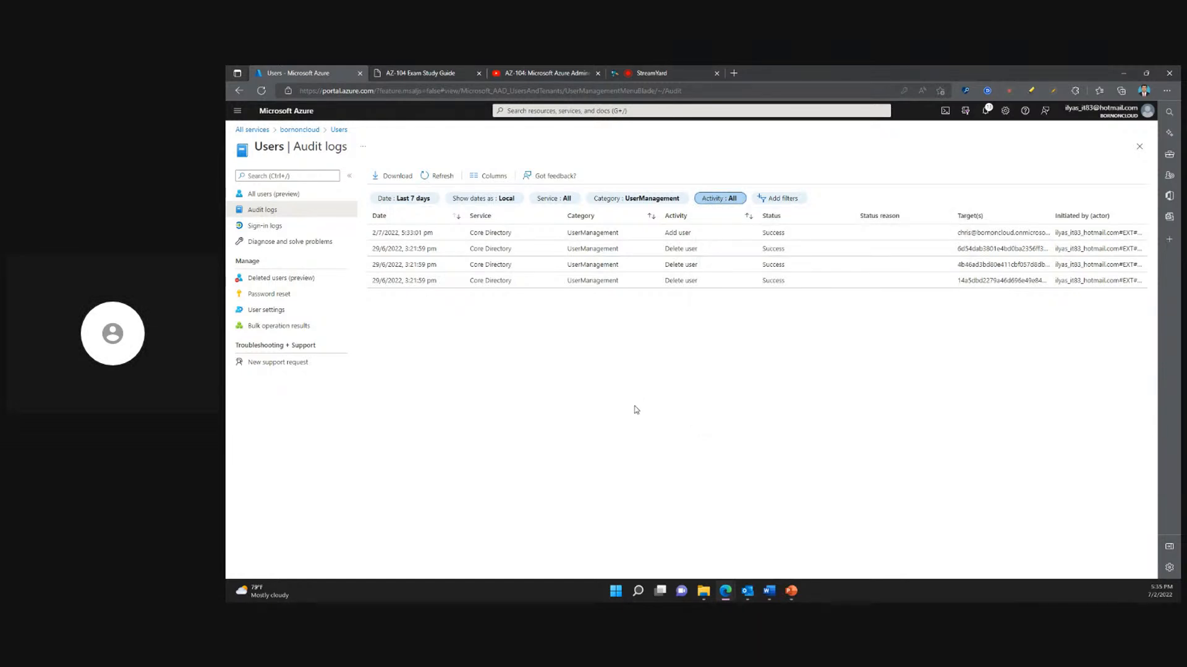
- Review the bulk user operations among the audit logs' Activity filter options without applying one, and view the deleted users list
left_click(727, 201)
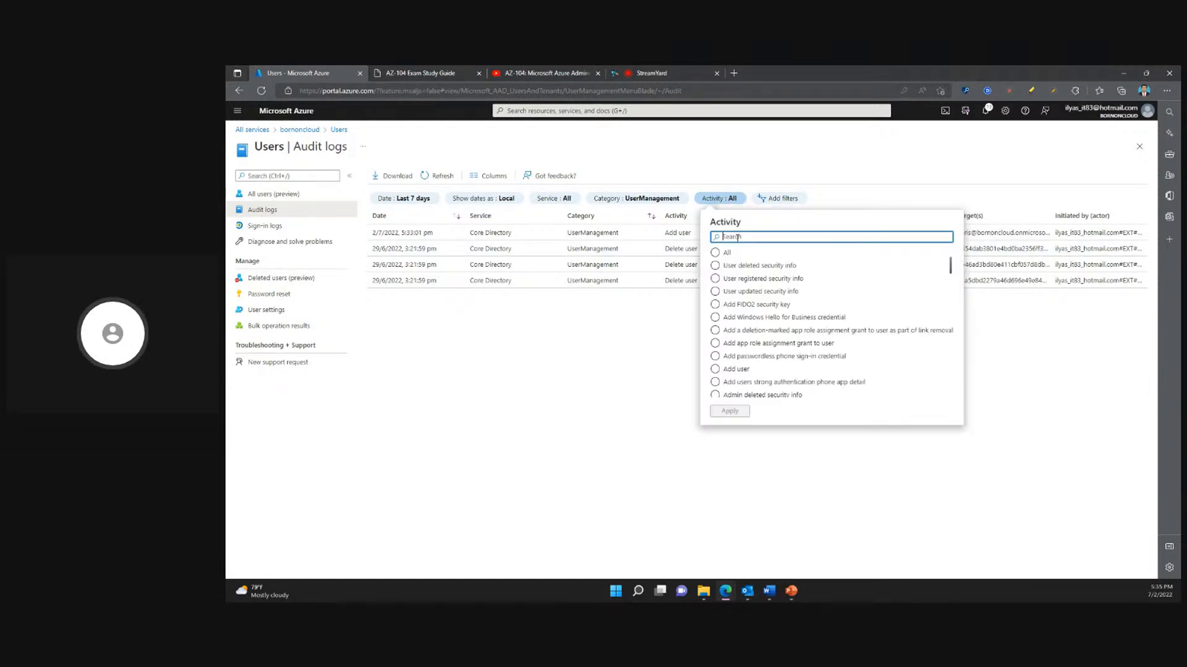
scroll(782, 365, "down", 3)
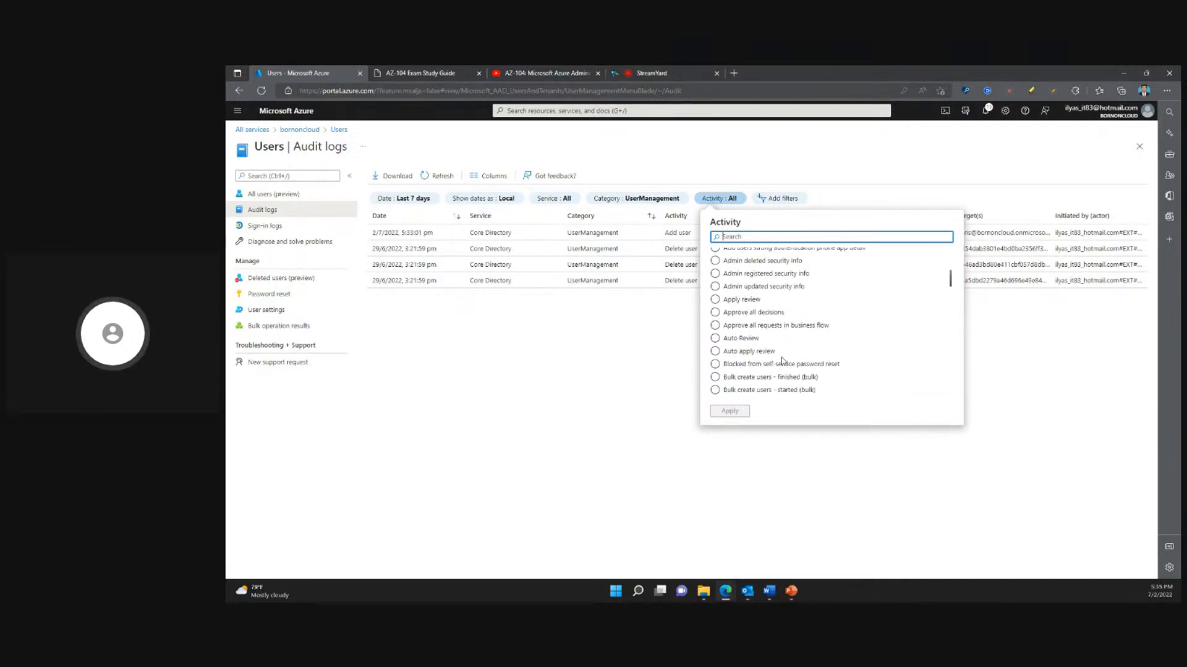
scroll(782, 360, "down", 3)
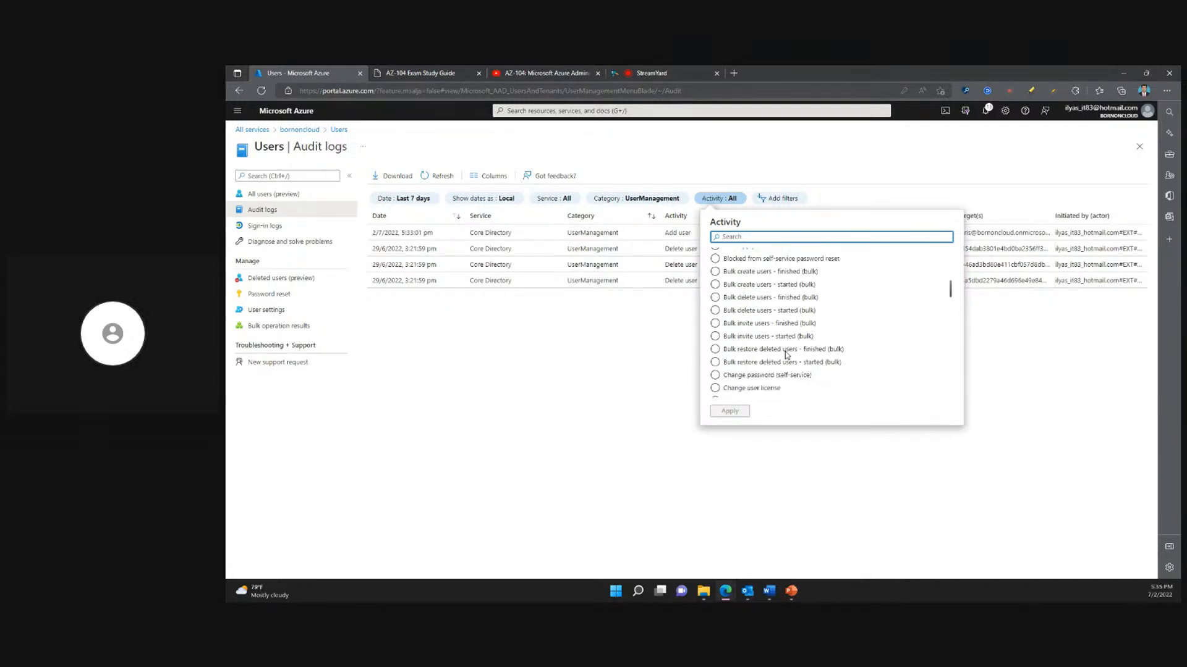
left_click(612, 402)
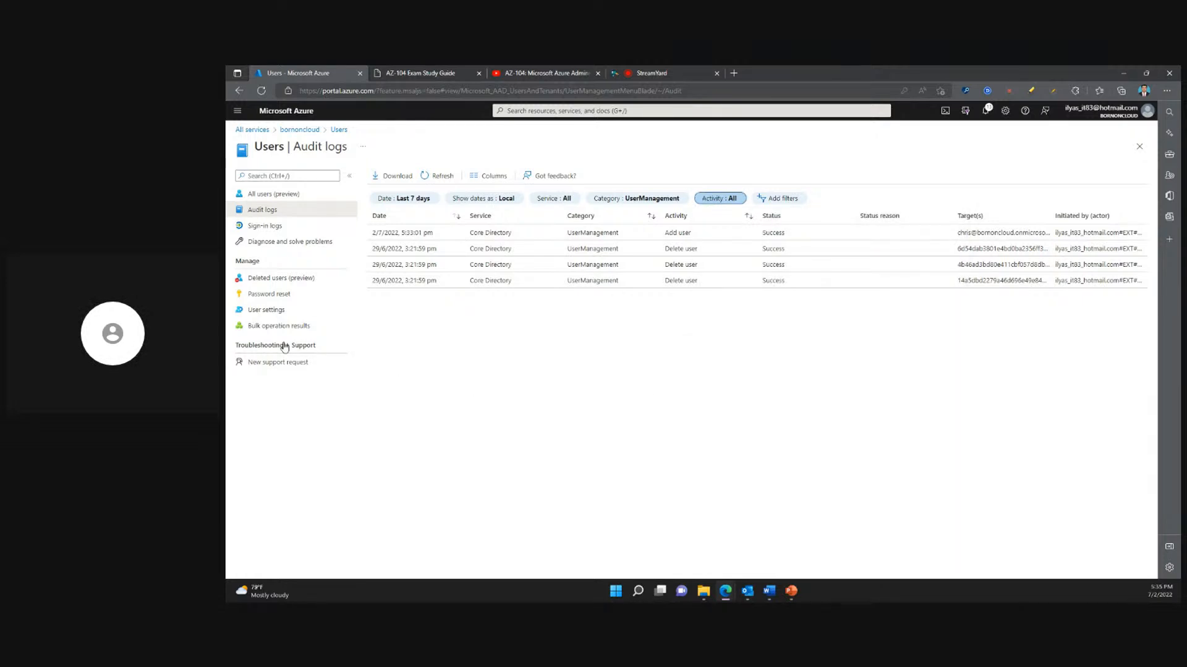
left_click(269, 280)
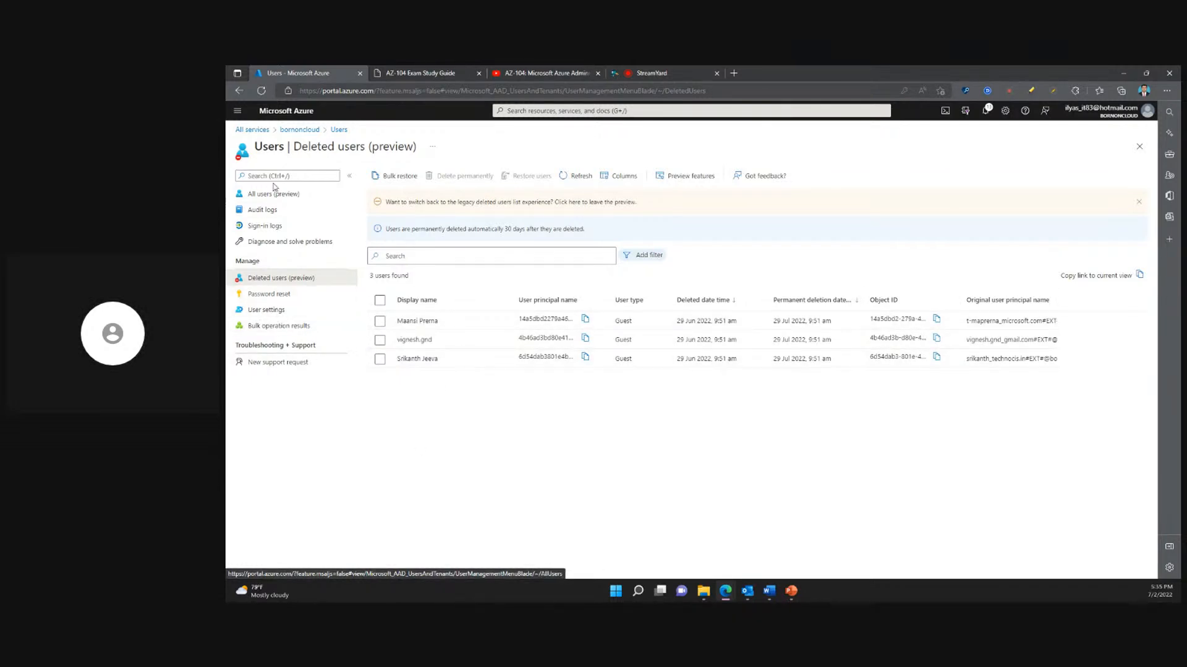
- Open the form for a new group in the bornoncloud directory and check the available group types, keeping Security
left_click(317, 132)
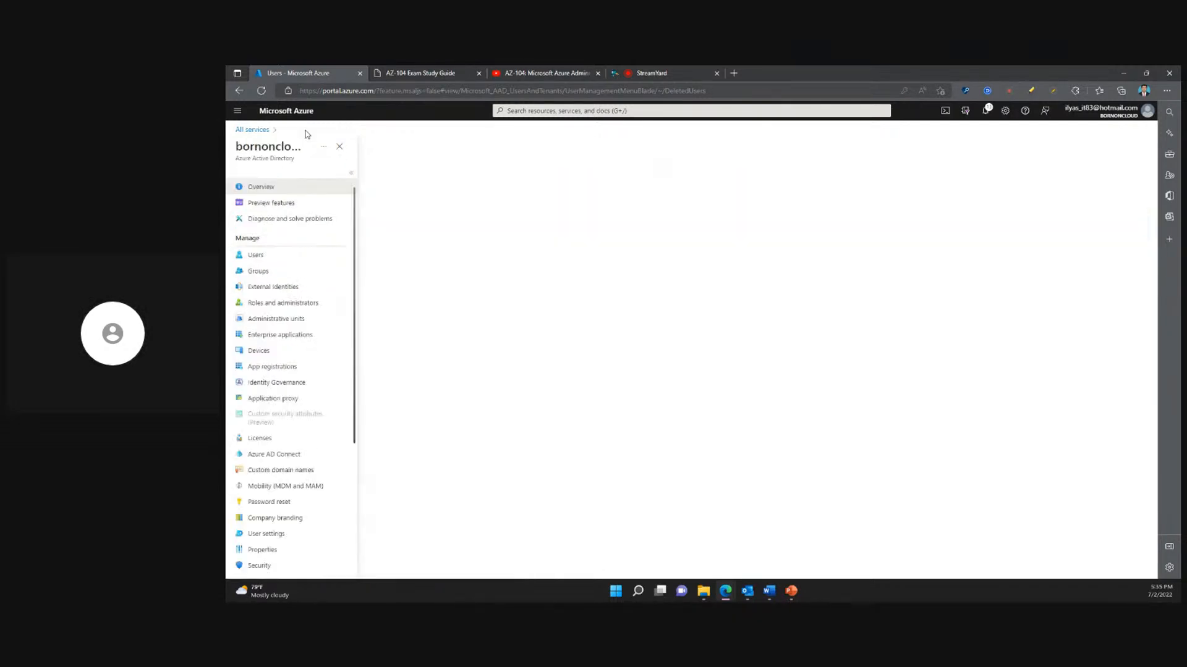
left_click(274, 276)
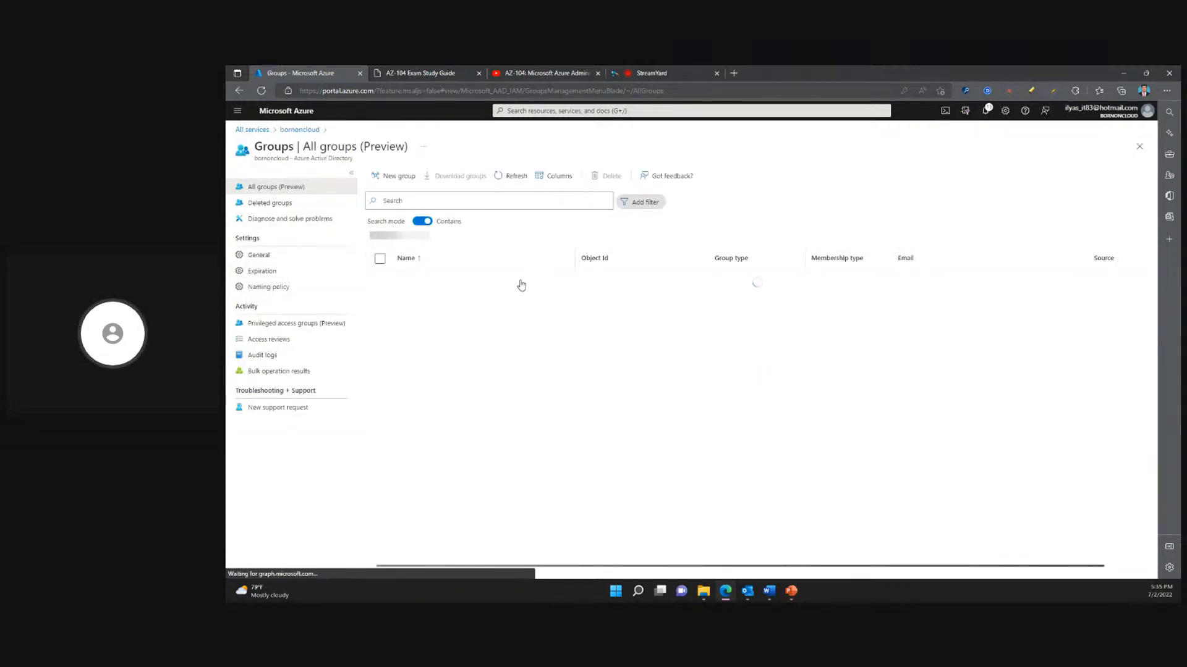
left_click(395, 179)
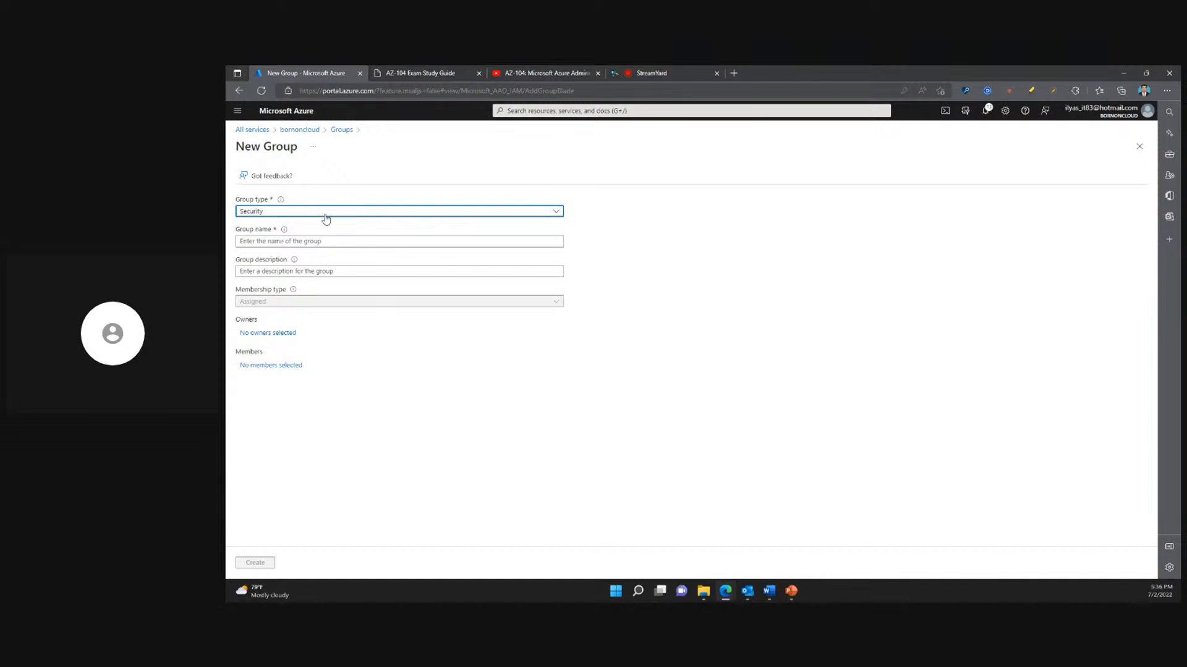
left_click(326, 218)
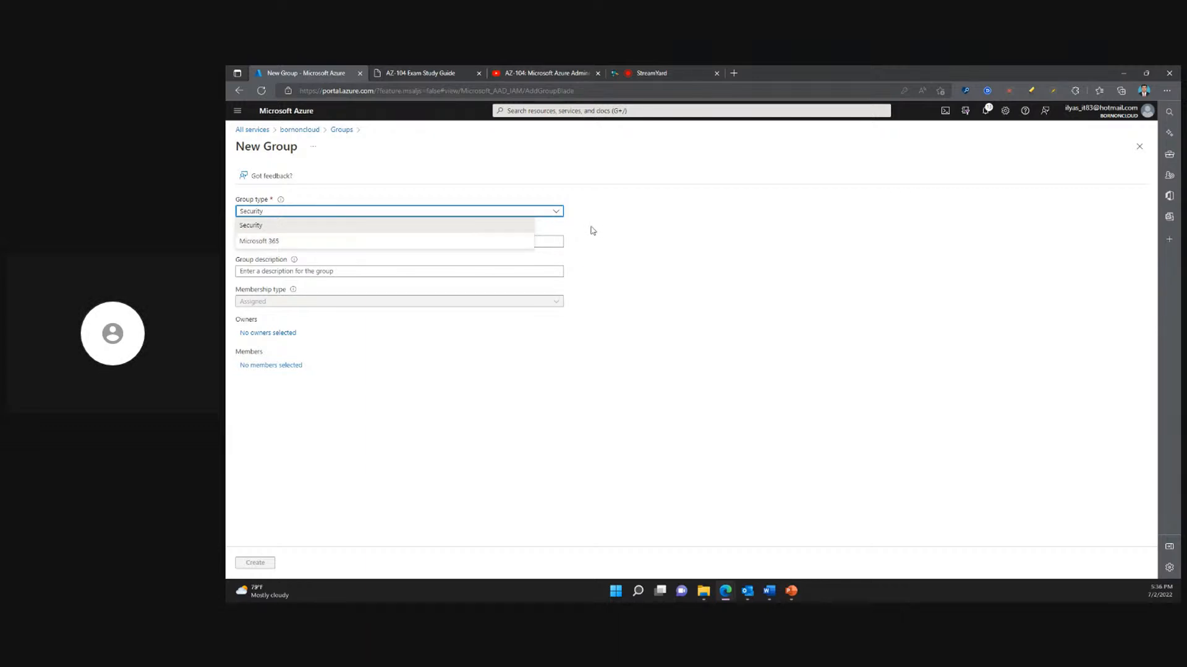
left_click(663, 240)
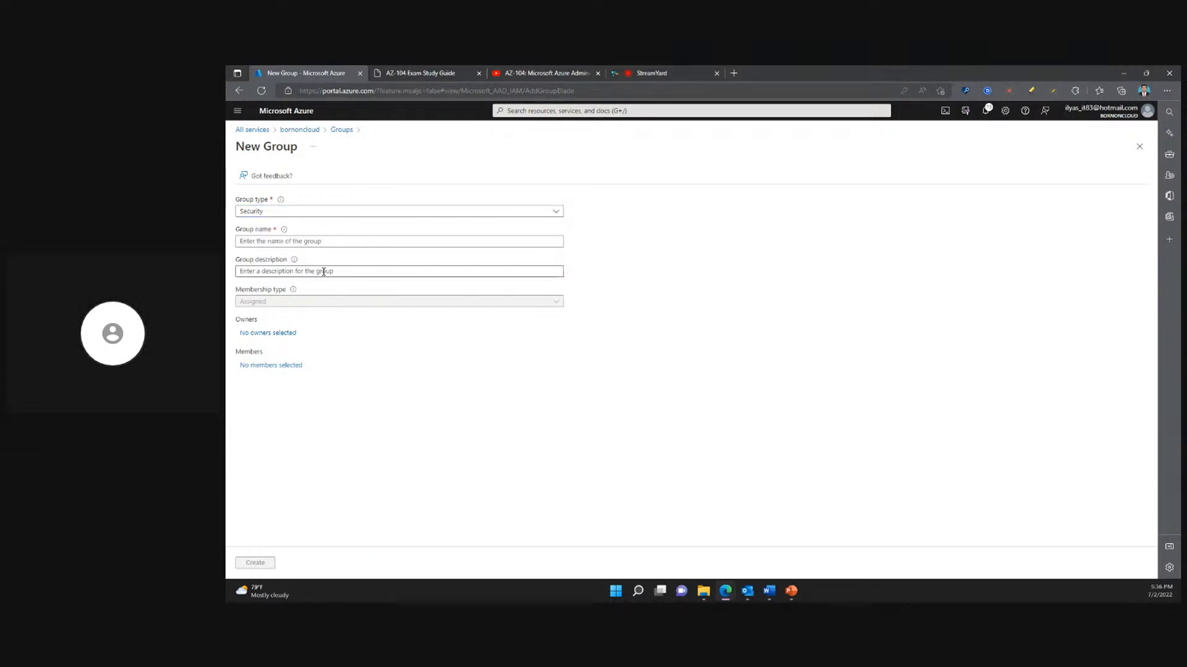
- Browse the candidates offered as owners and as members of the new group without selecting any
left_click(319, 243)
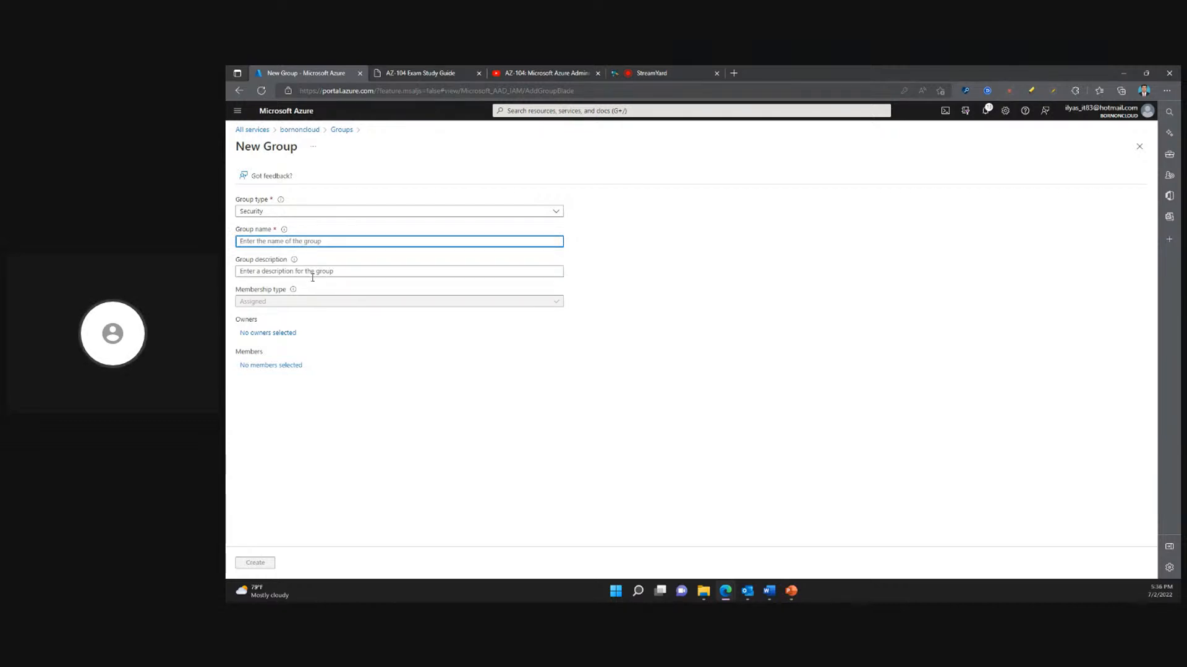
left_click(258, 337)
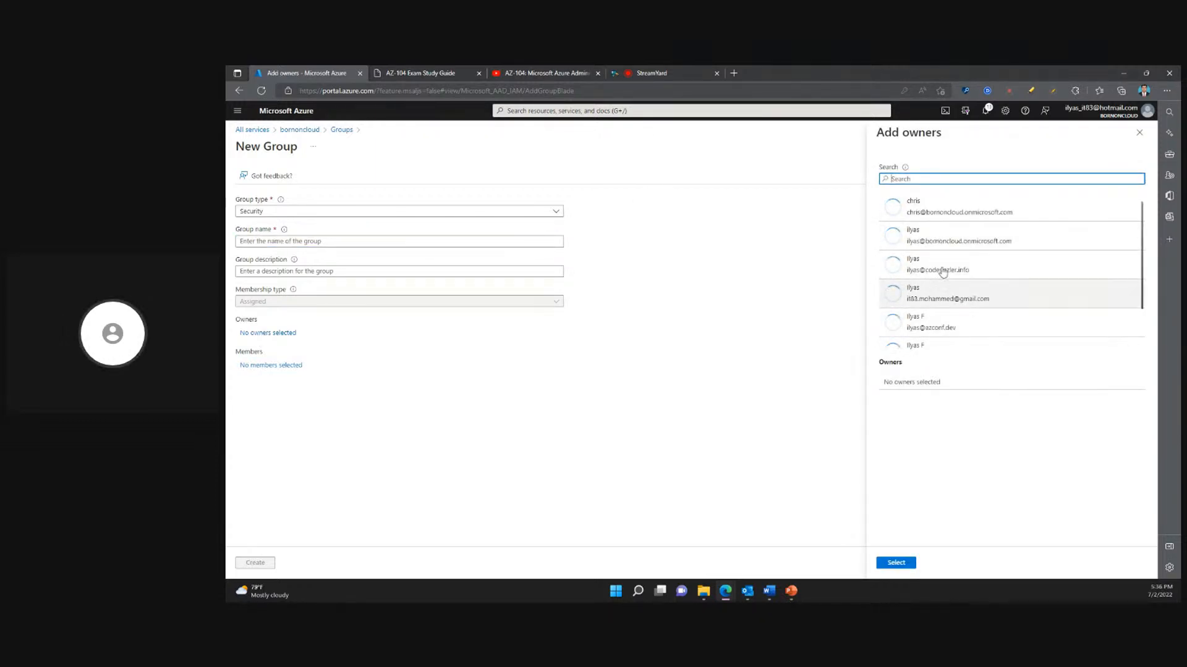
scroll(944, 317, "down", 1)
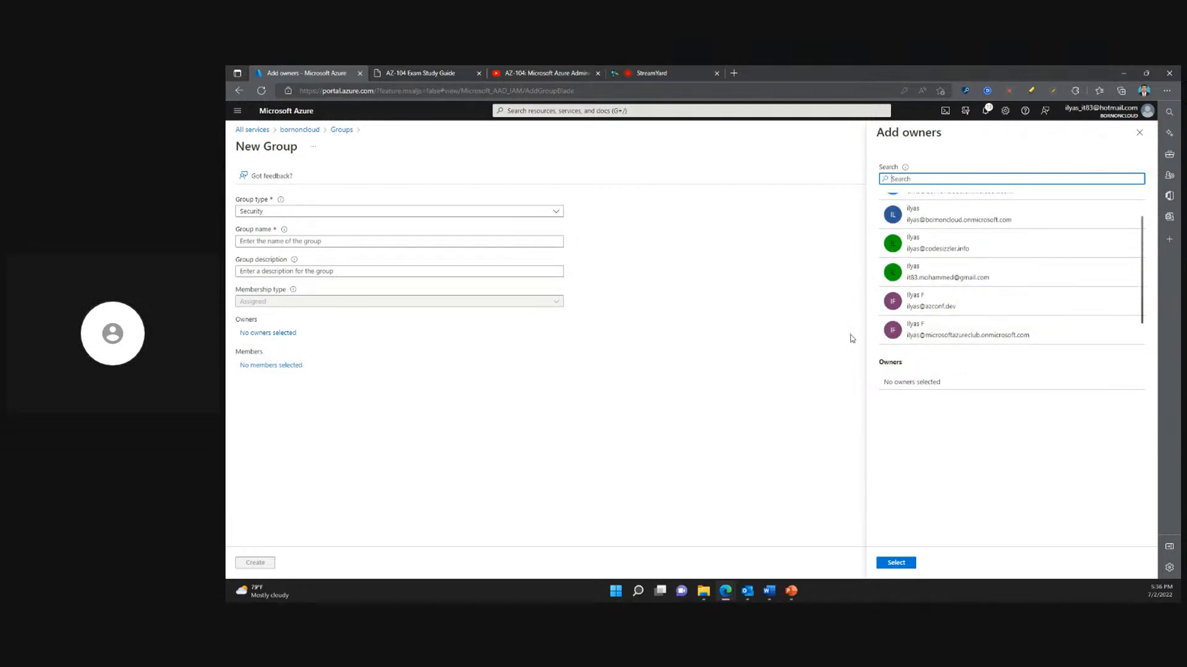
left_click(254, 367)
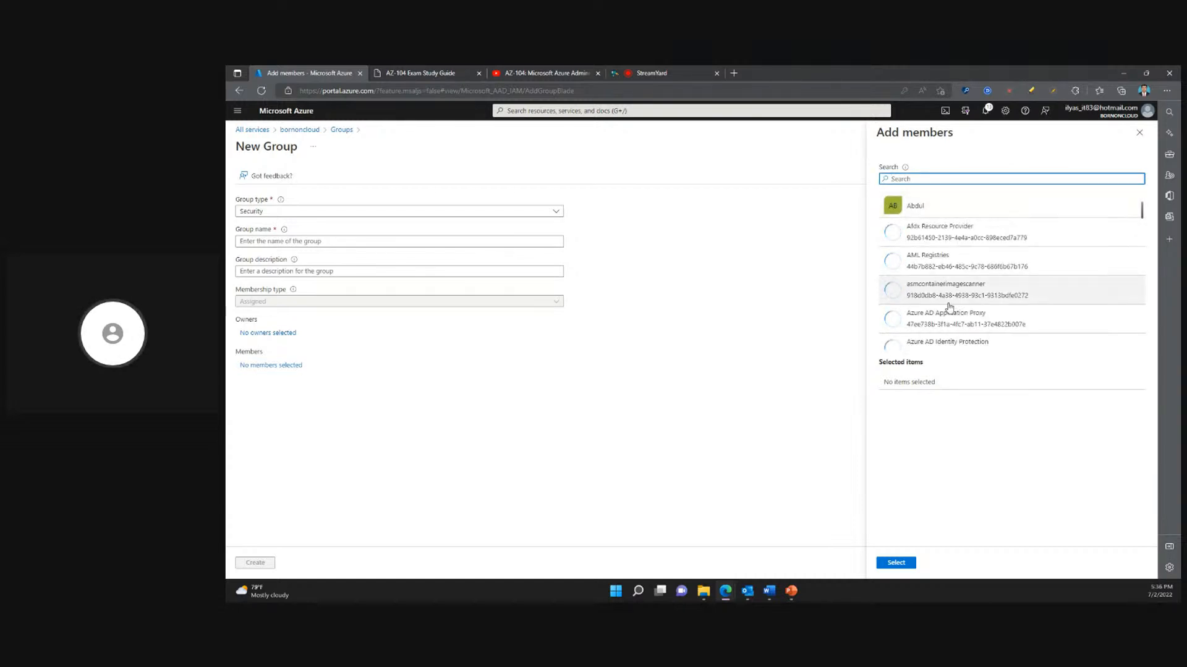
scroll(949, 307, "down", 2)
scroll(949, 307, "down", 2)
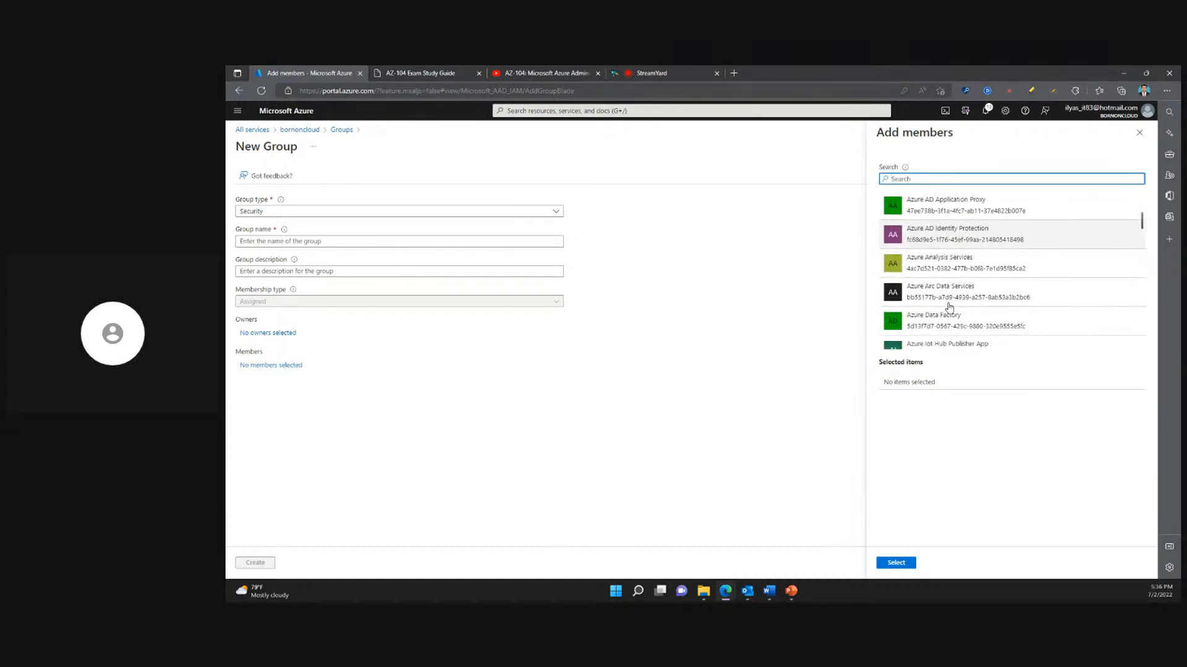
scroll(949, 307, "down", 3)
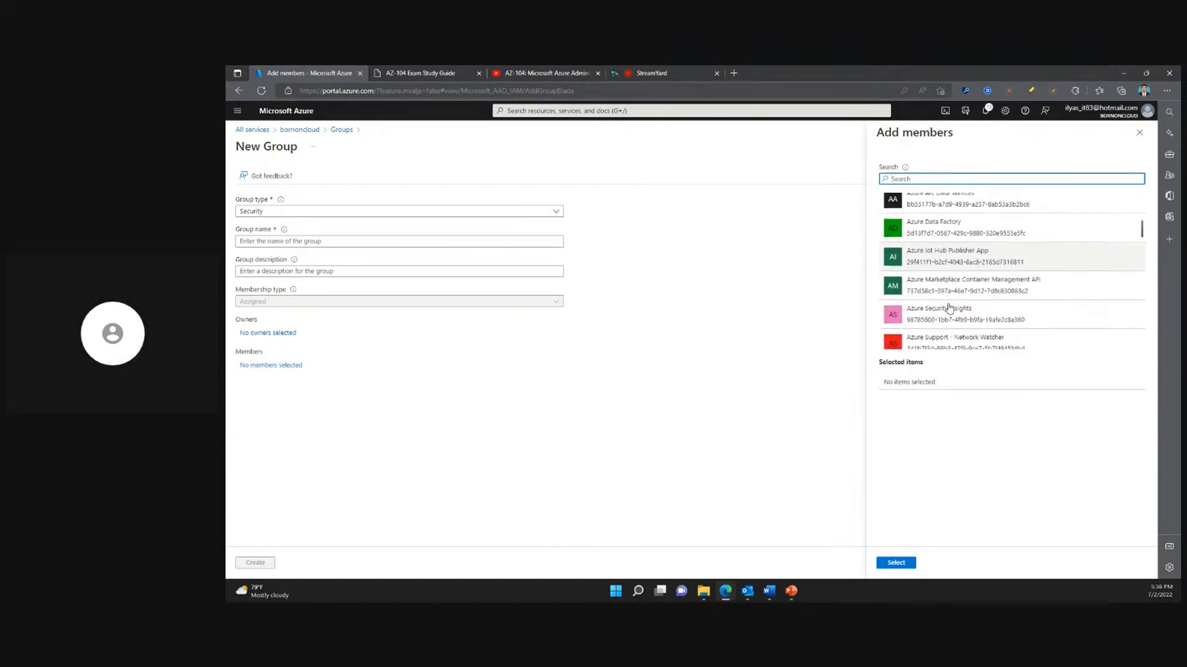
- Leave the new group form without creating the group and take a look at the groups' access reviews
left_click(1139, 133)
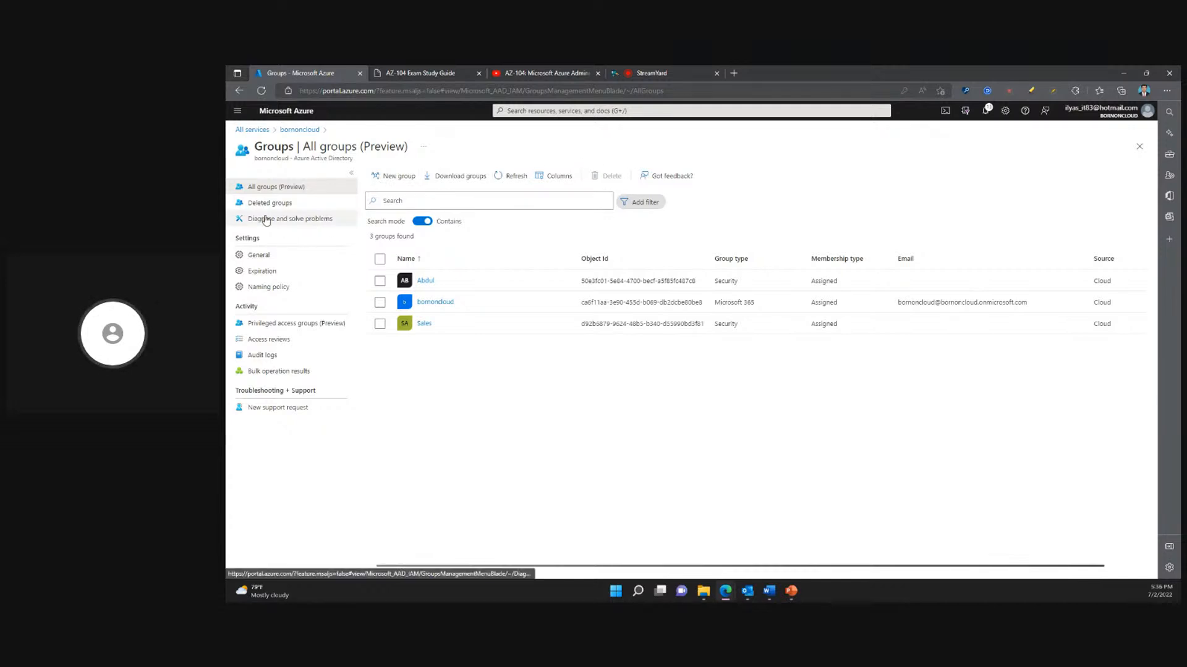
left_click(263, 341)
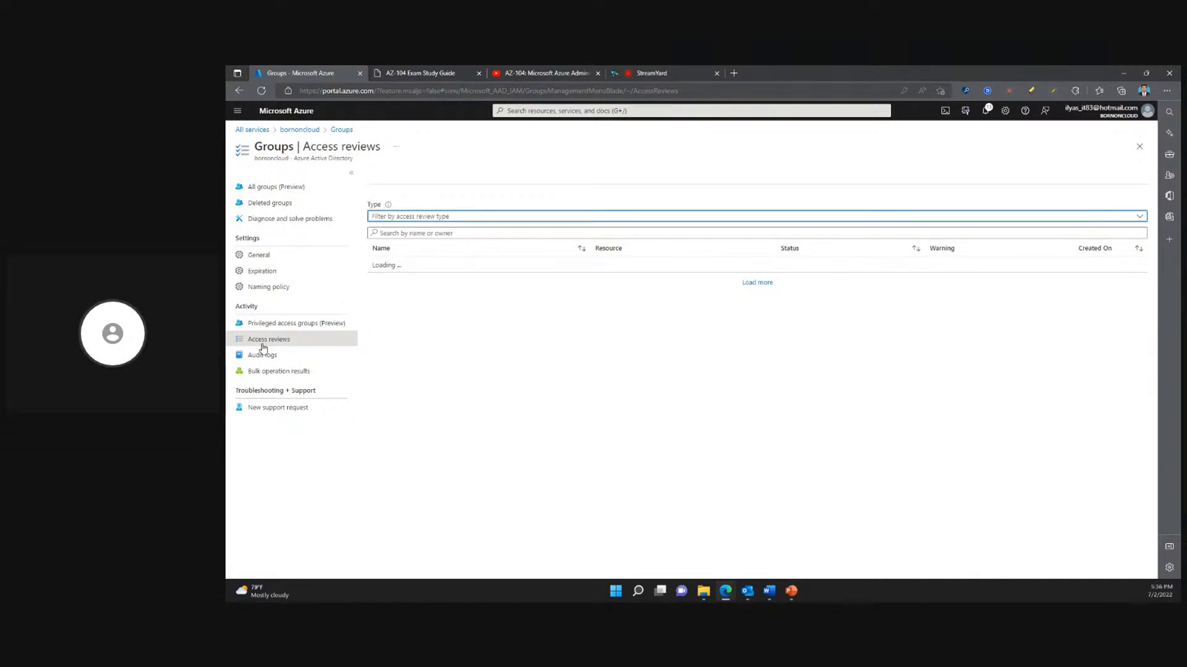
left_click(1139, 147)
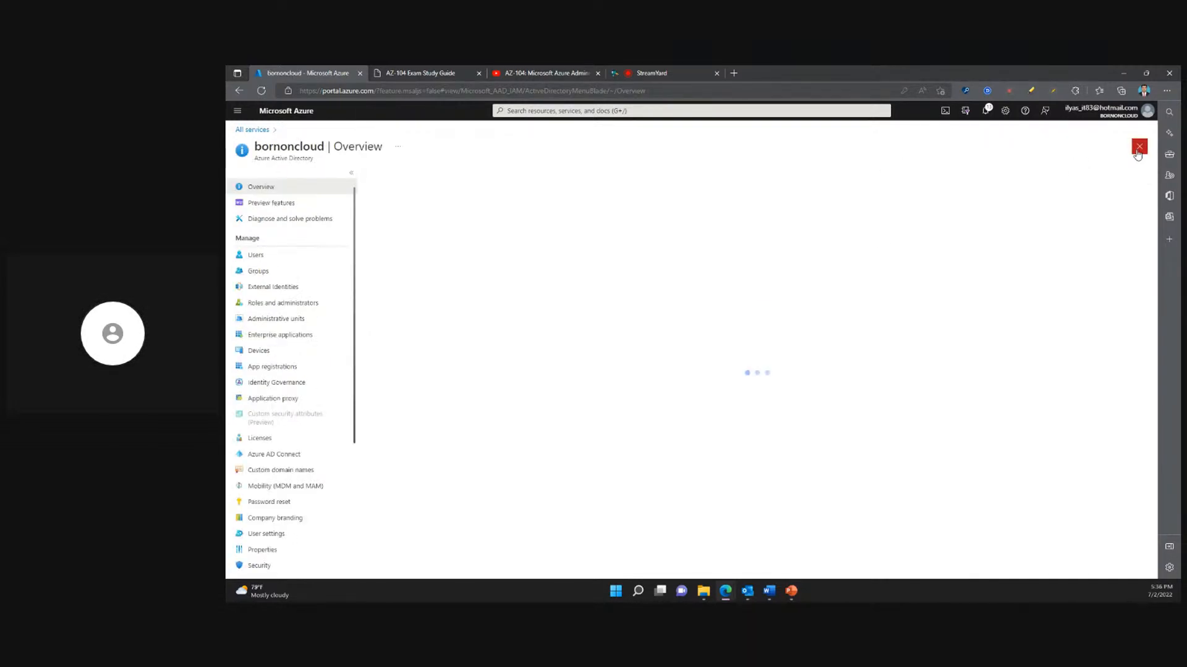
- Open the directory's roles and administrators, and examine the built-in roles list and the signed-in account's own role
left_click(273, 303)
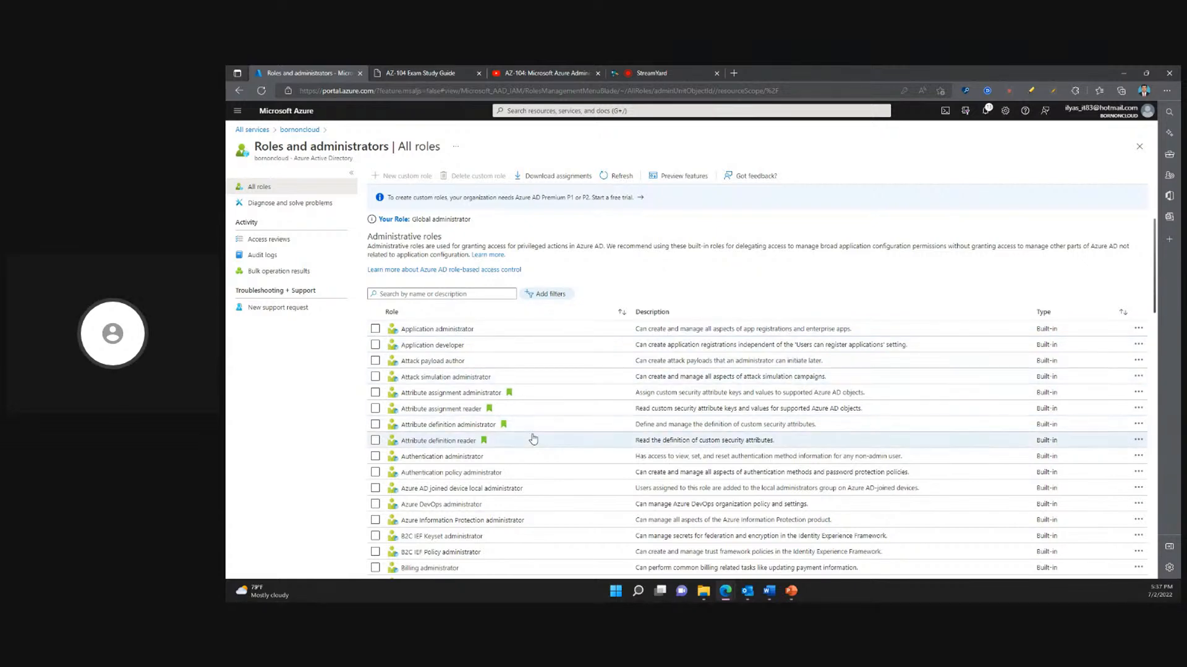
scroll(531, 431, "down", 3)
scroll(530, 429, "up", 3)
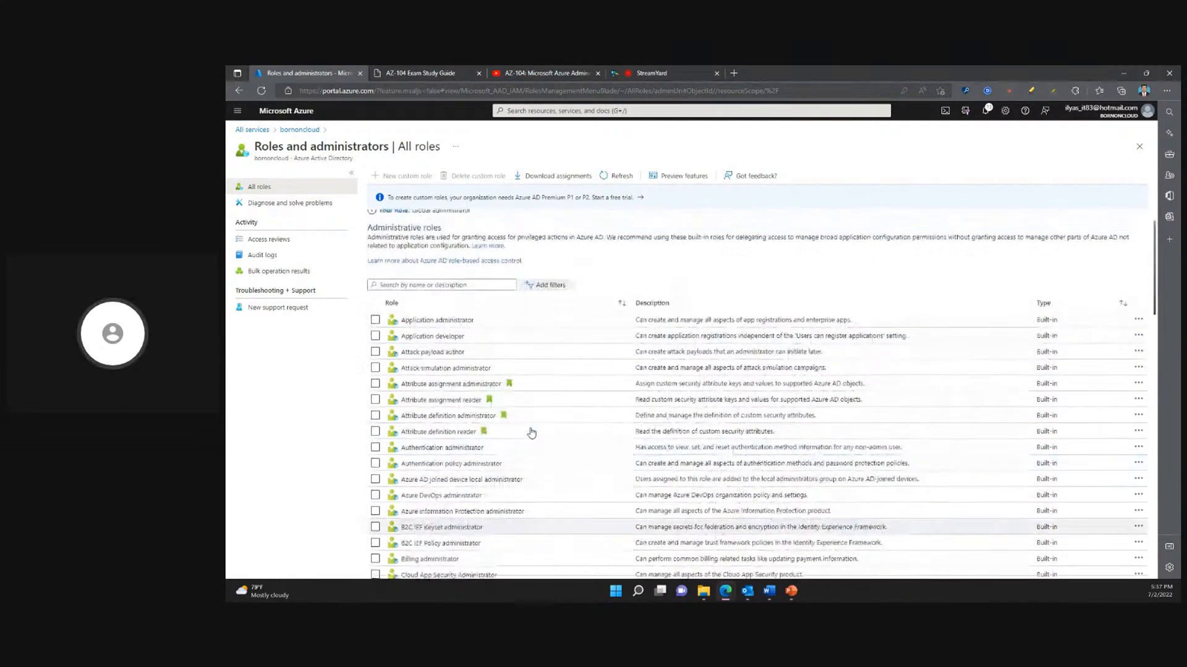
mouse_move(416, 219)
left_mouse_down()
mouse_move(470, 217)
mouse_move(412, 220)
left_mouse_up()
left_click(469, 218)
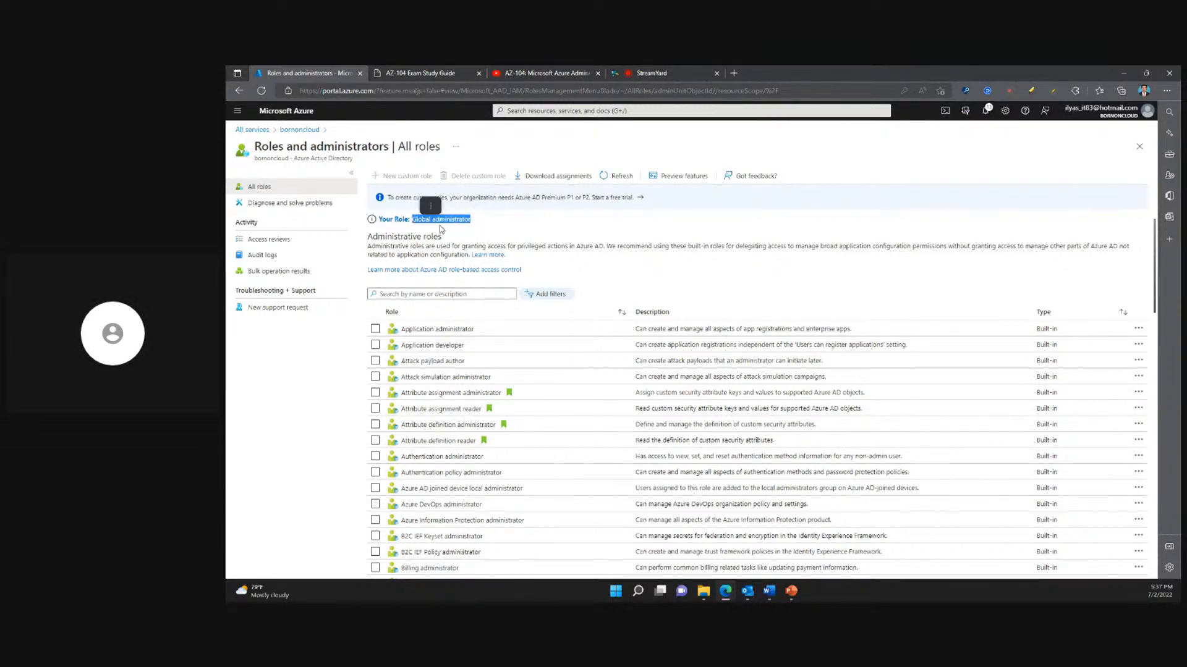
left_click(470, 231)
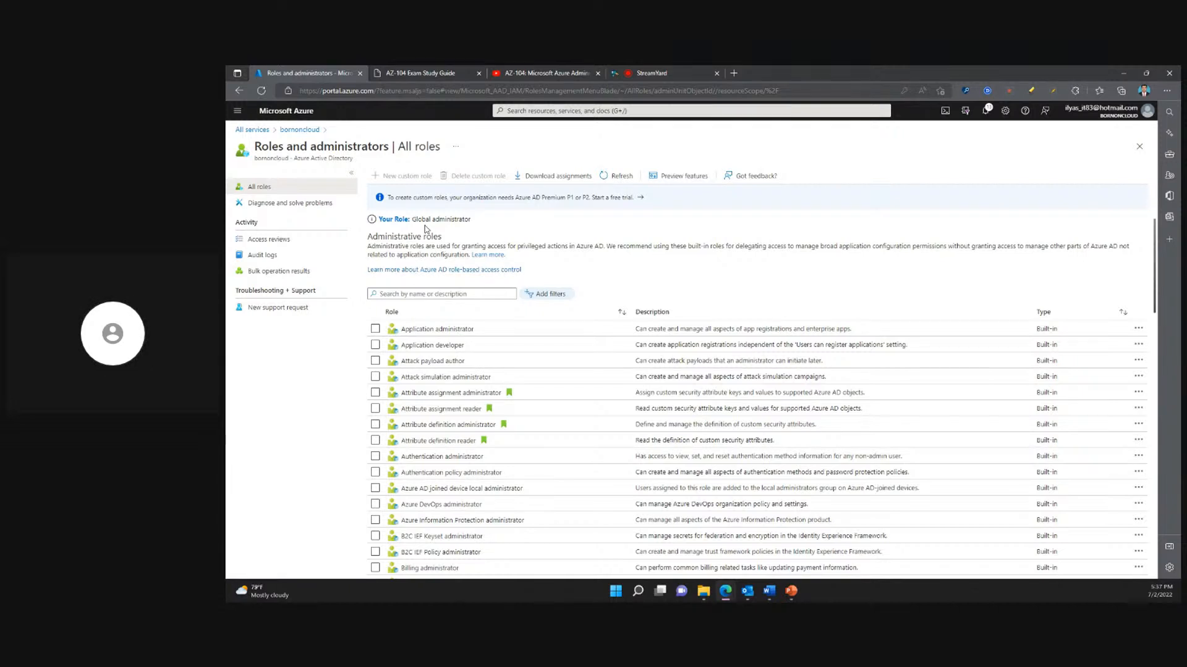
- Open the directory's administrative units and try out the unit search, leaving the search text empty
left_click(1139, 147)
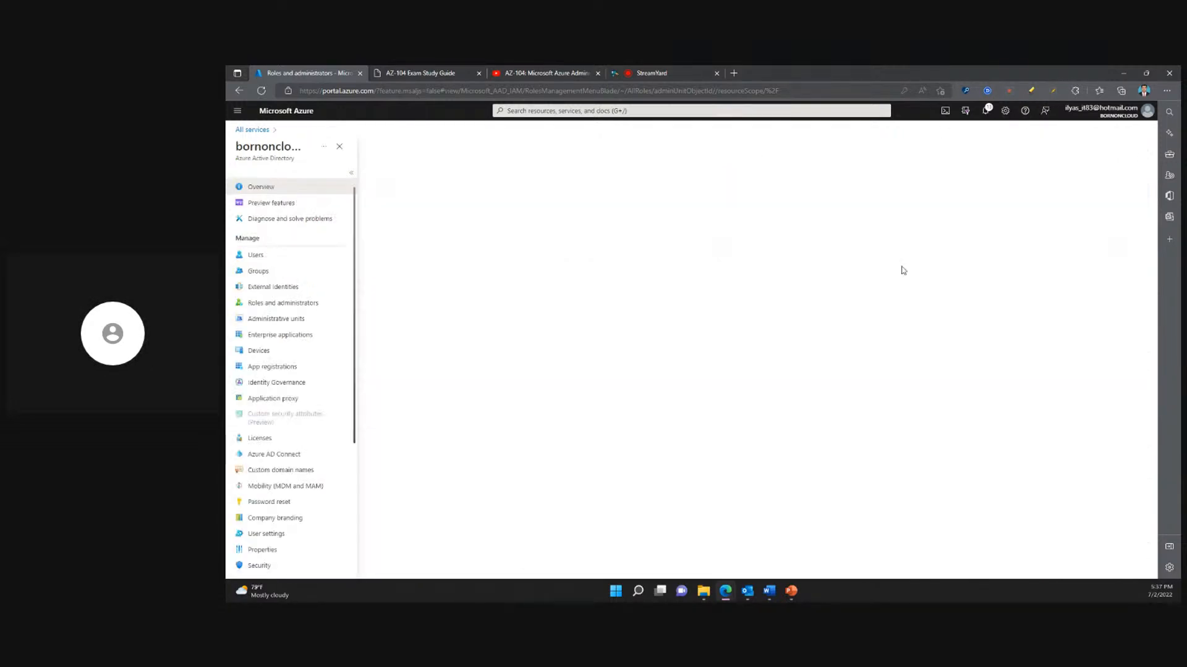
left_click(280, 322)
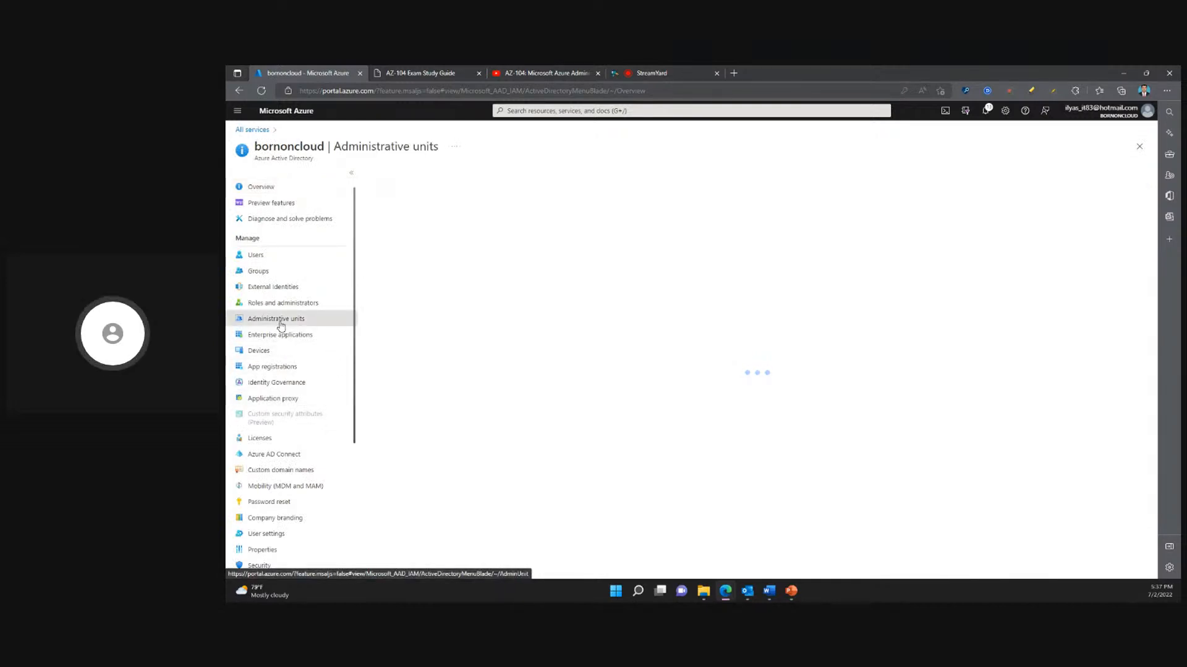
type("h")
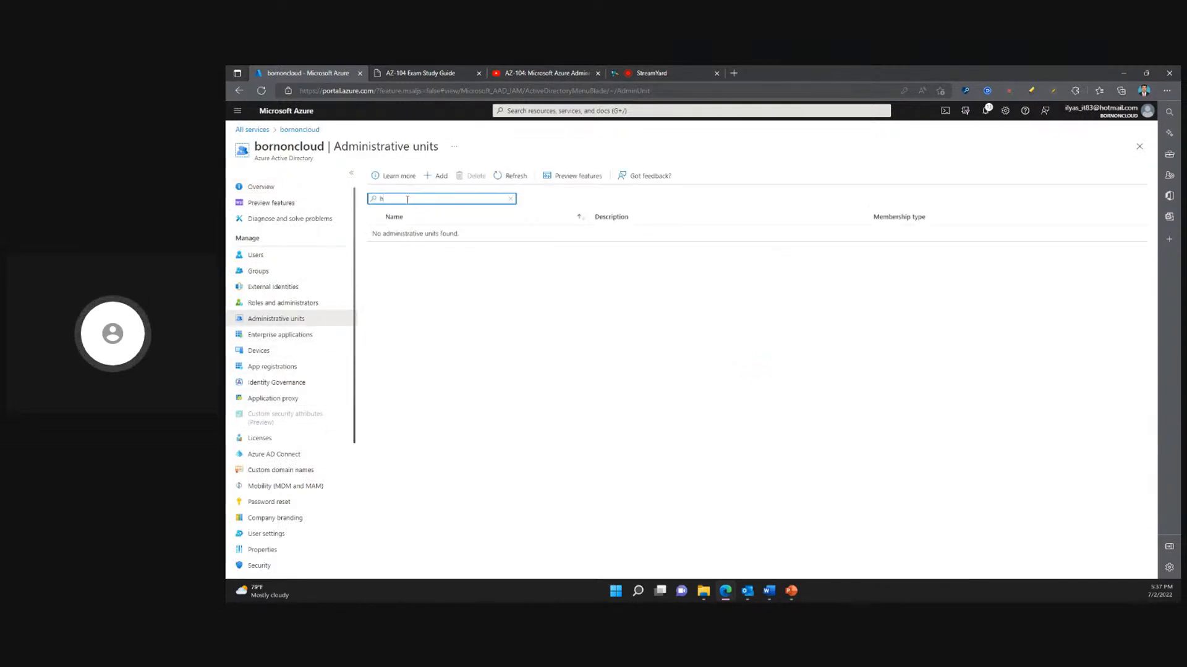
key("BackSpace")
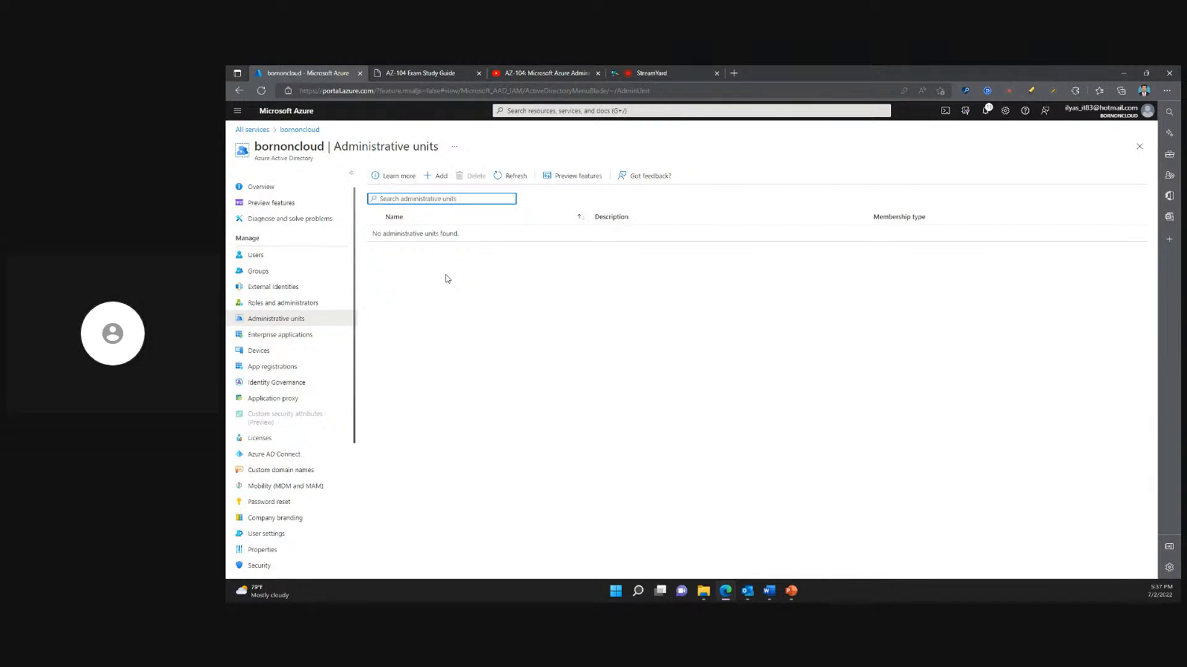
scroll(309, 424, "down", 1)
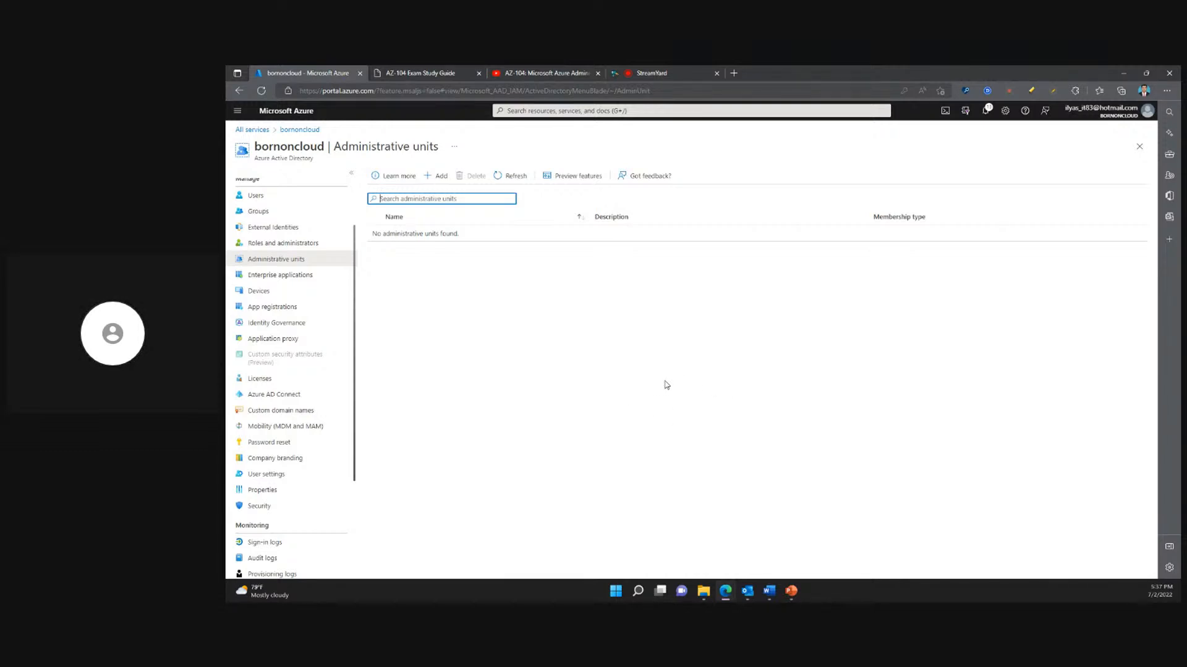
- Check the live comments in StreamYard and go back through earlier messages in the YouTube live chat for viewer questions
mouse_move(793, 594)
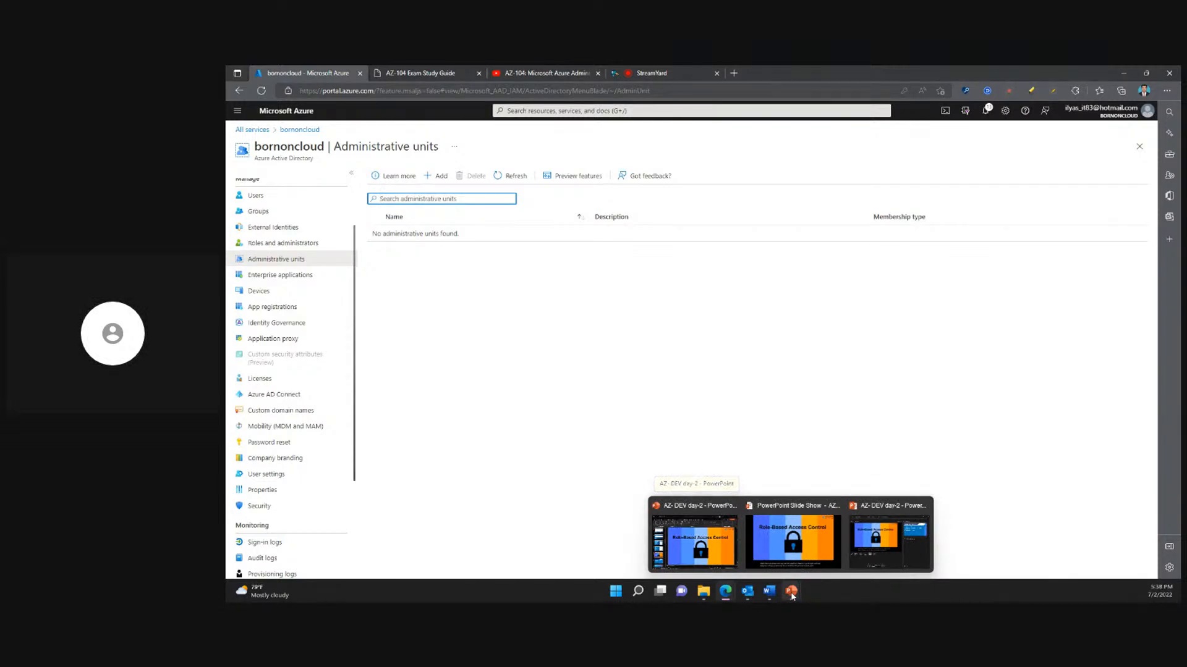
left_click(683, 72)
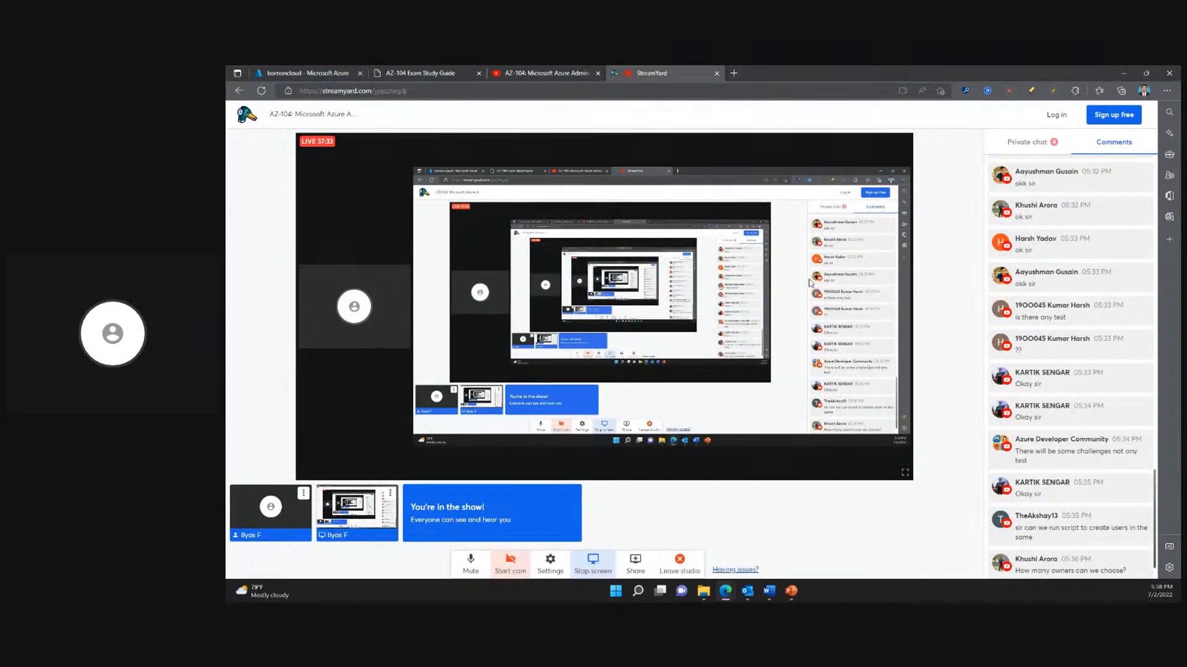
left_click(550, 72)
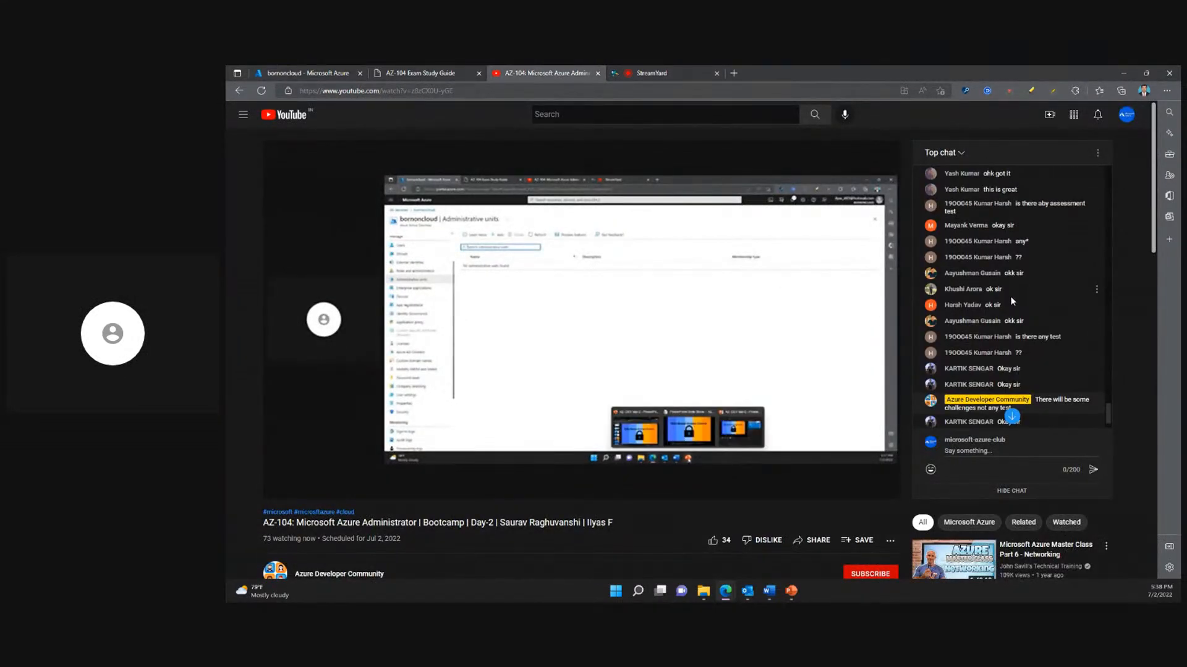
scroll(1009, 296, "up", 1)
scroll(1011, 297, "up", 1)
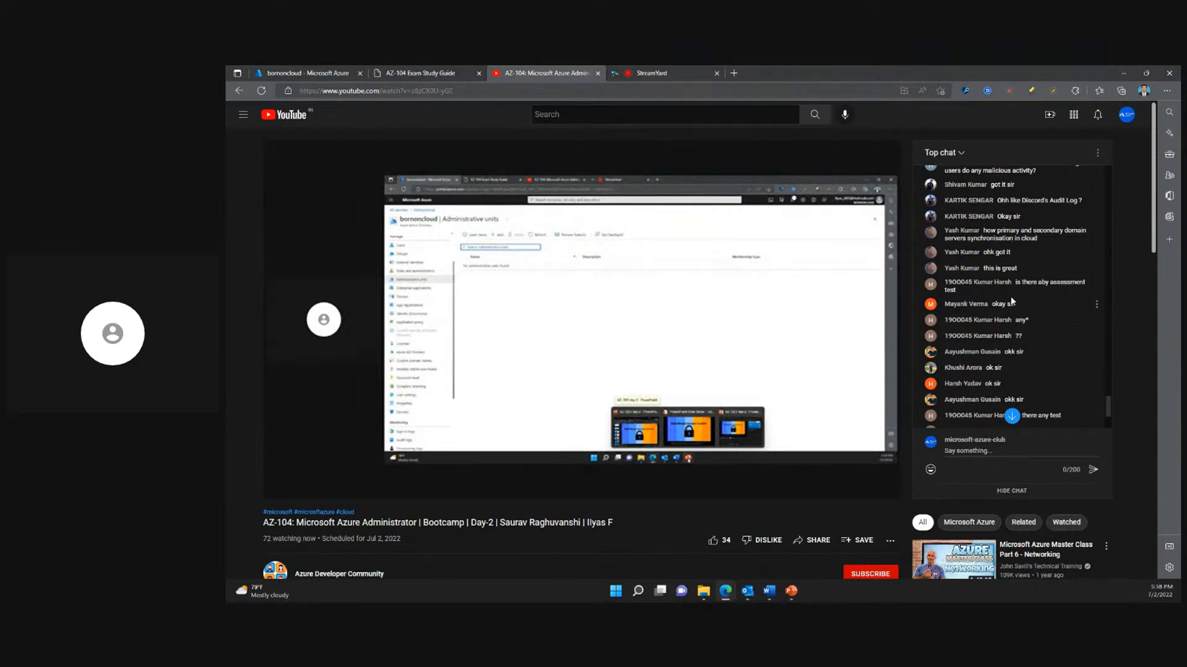
scroll(1011, 301, "up", 1)
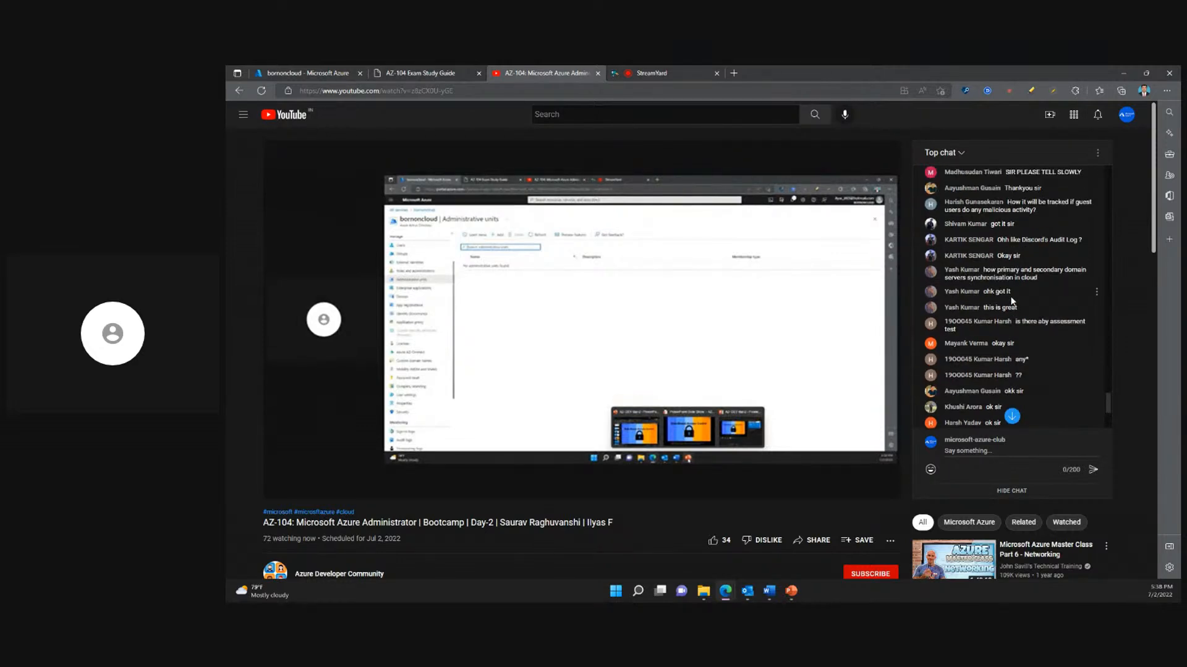
scroll(1011, 301, "up", 1)
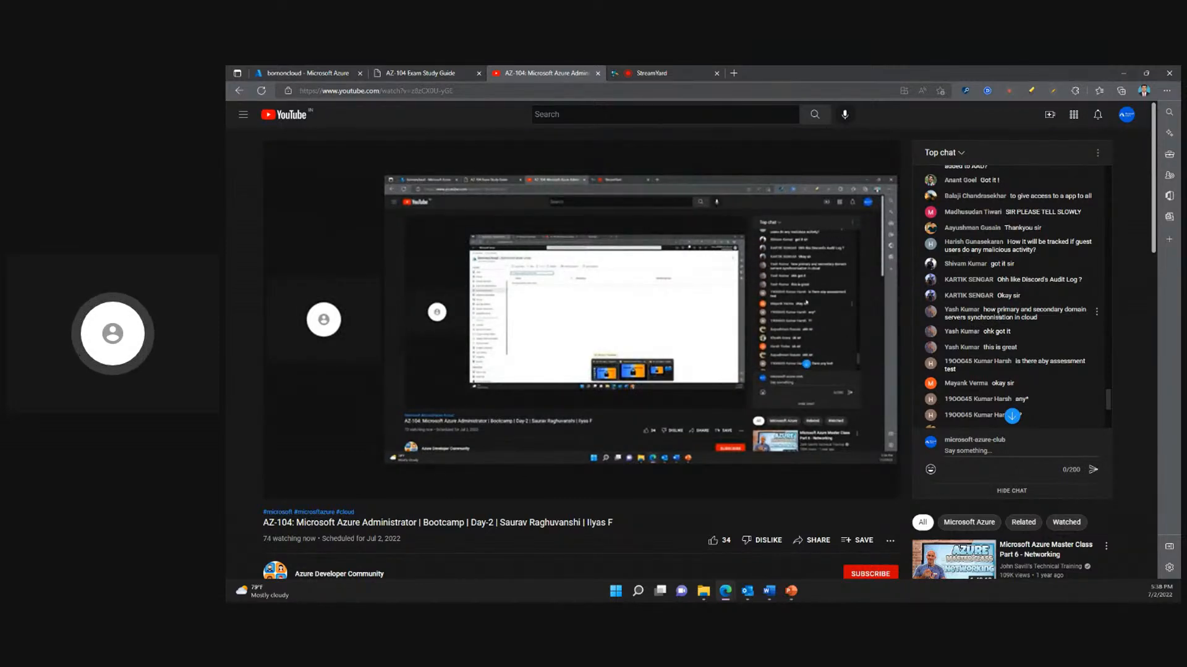
- Highlight the chat question about primary and secondary domain server synchronisation in the cloud while answering it, and clear the highlight
left_click_drag(984, 310, 1027, 318)
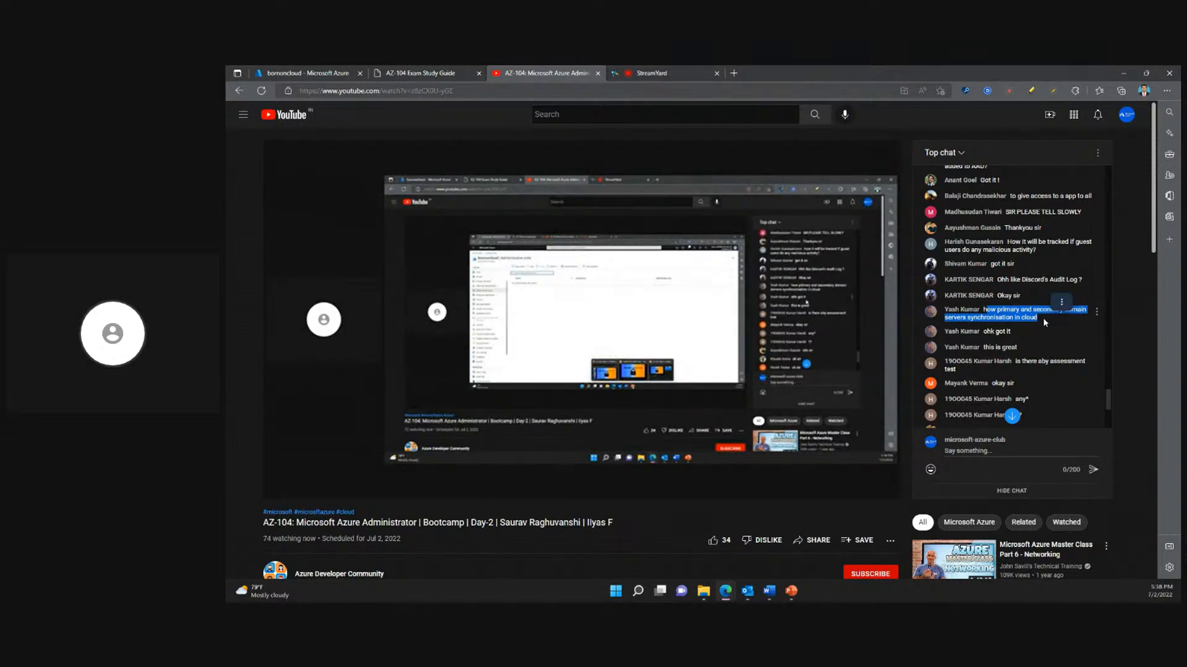
left_click_drag(1043, 318, 984, 314)
left_click(1033, 331)
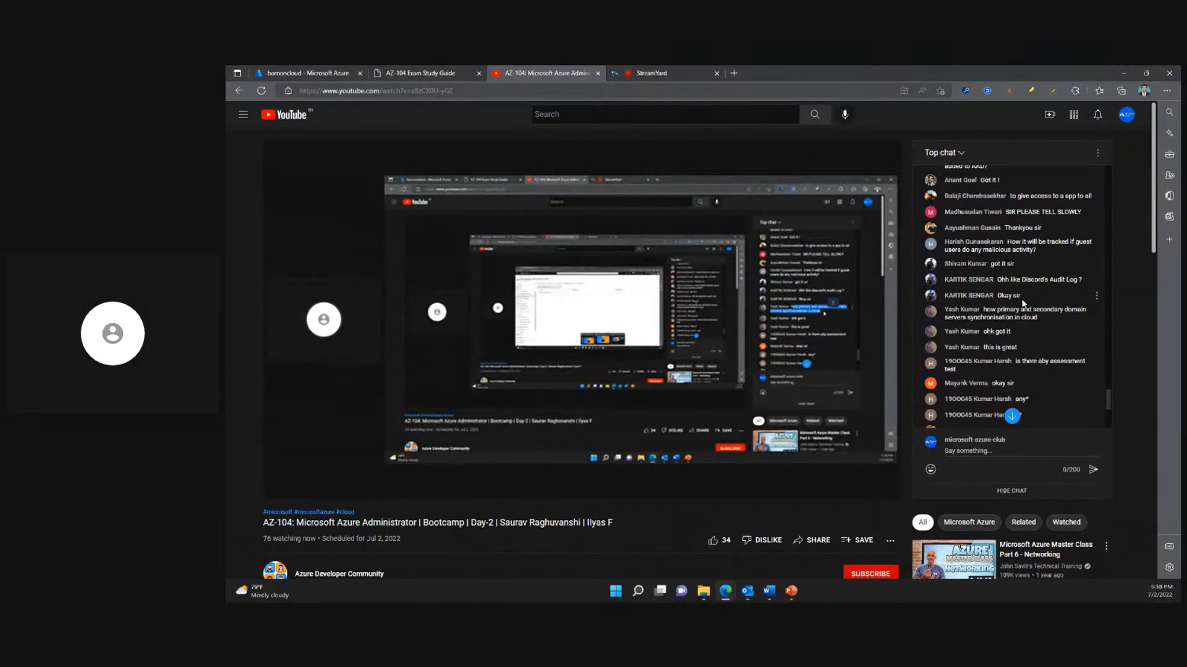
- Highlight the chat question about running a script to create users, and return to the Role-Based Access Control slide in PowerPoint
scroll(1022, 303, "down", 3)
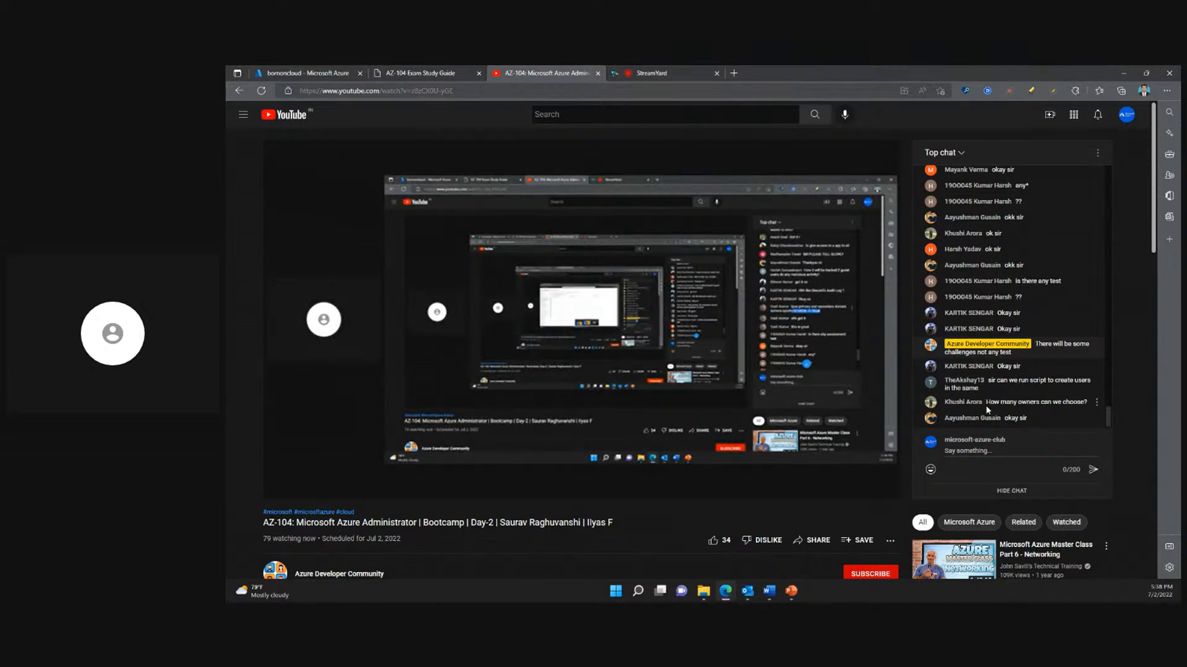
left_click_drag(988, 380, 1013, 396)
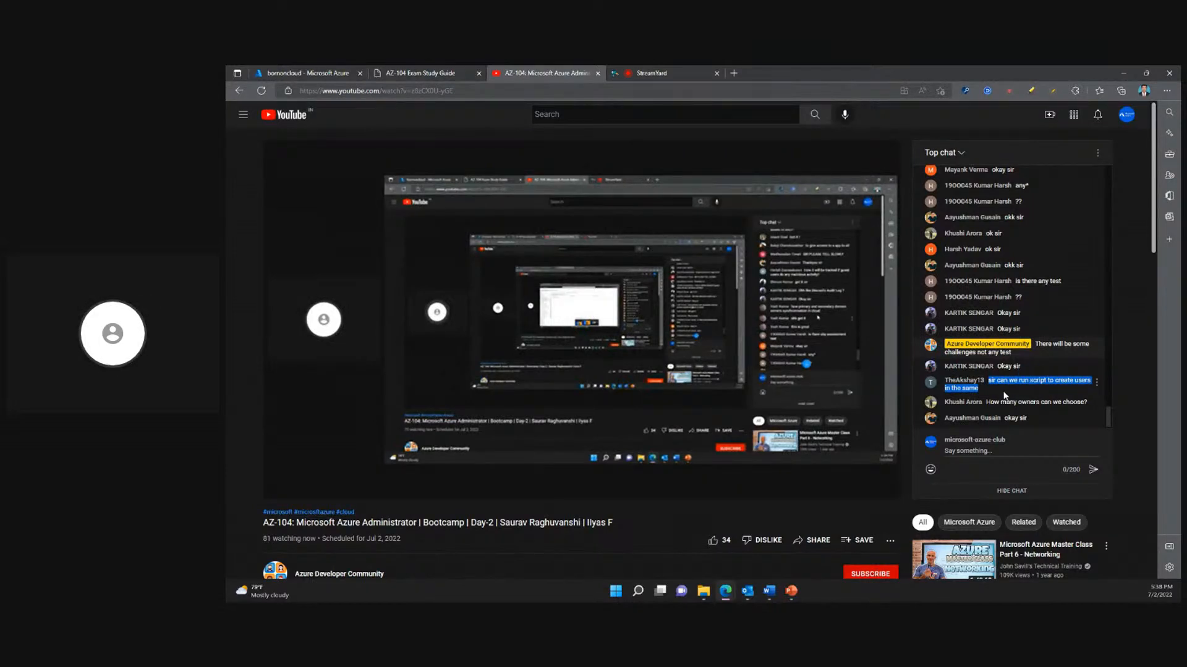
left_click(1008, 398)
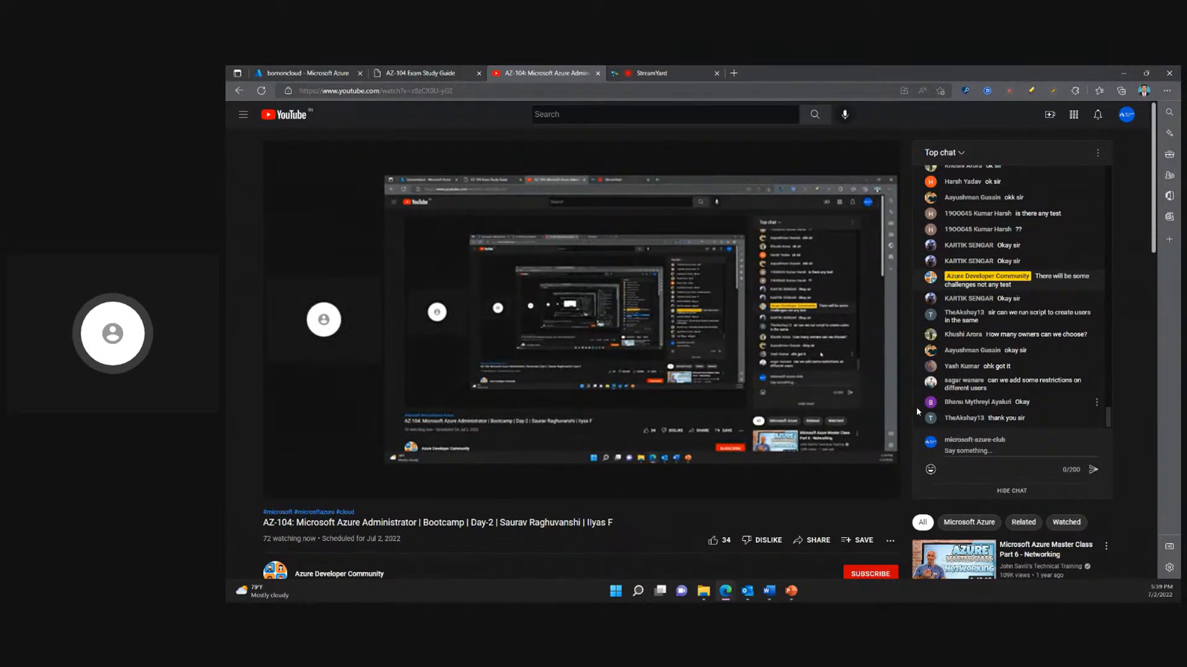
left_click(1124, 75)
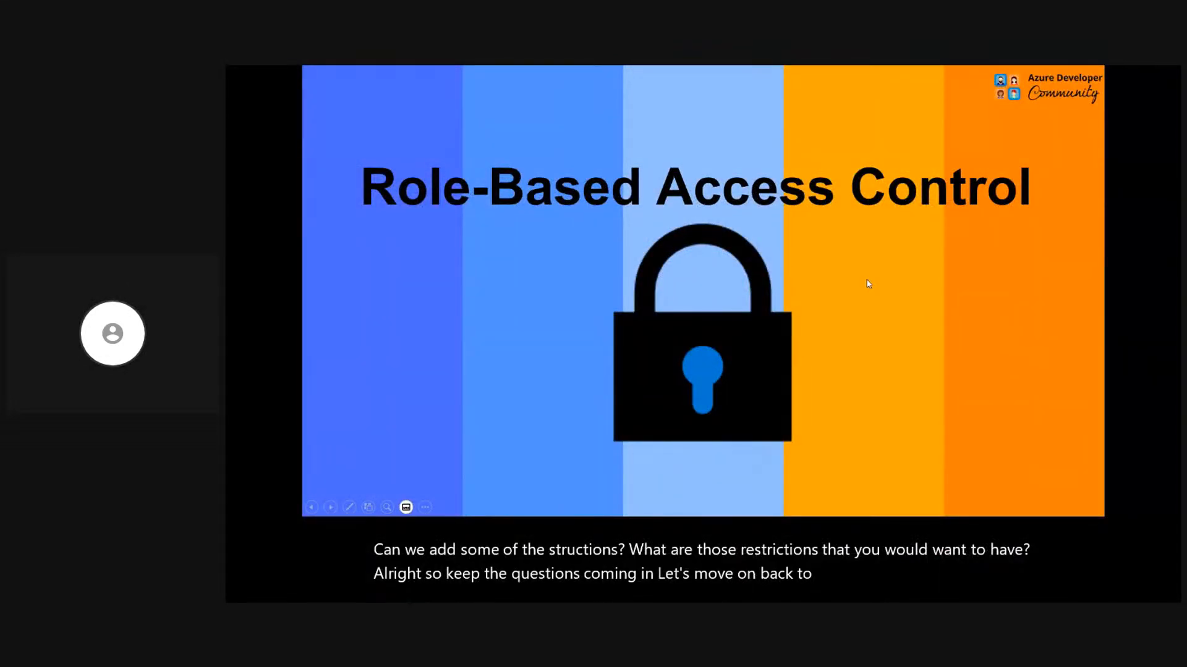
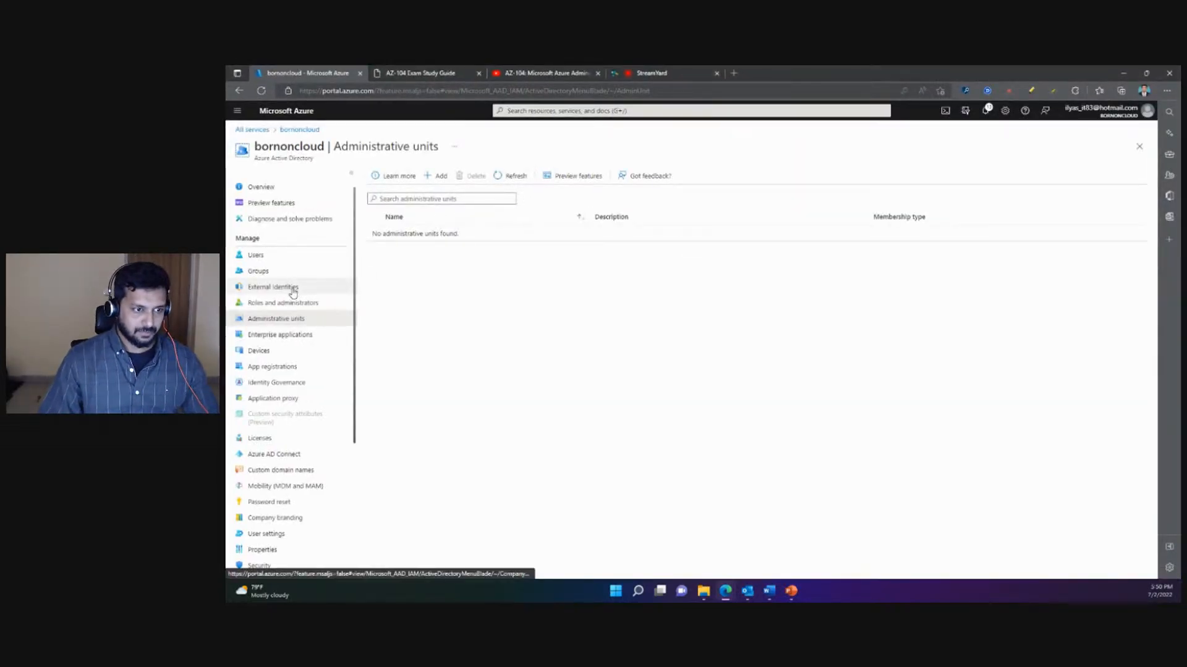
- Leave the administrative units and open Access Control (IAM) for the personal storage account located in South India
scroll(293, 293, "down", 1)
scroll(292, 293, "up", 1)
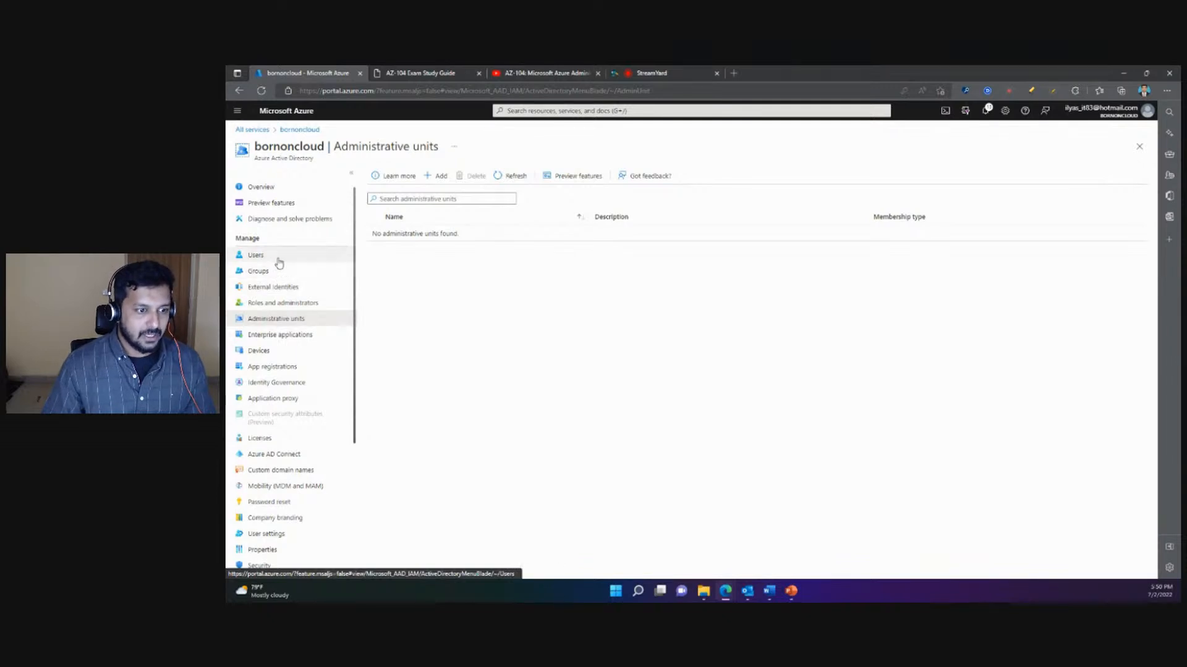
left_click(1142, 151)
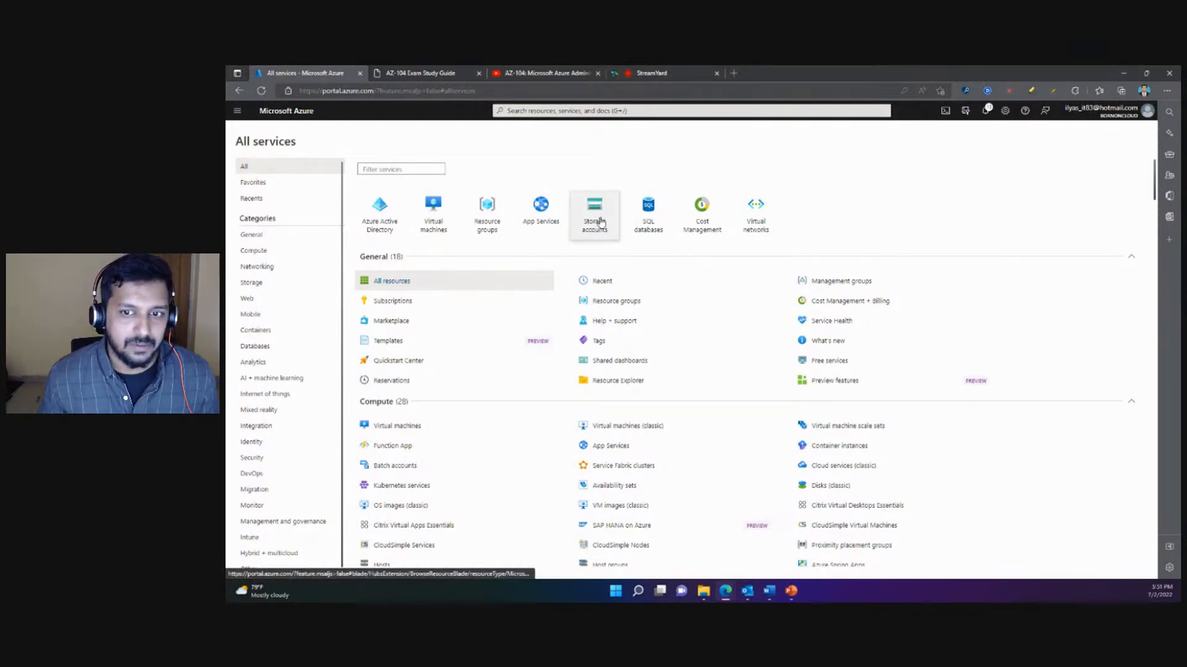
left_click(600, 222)
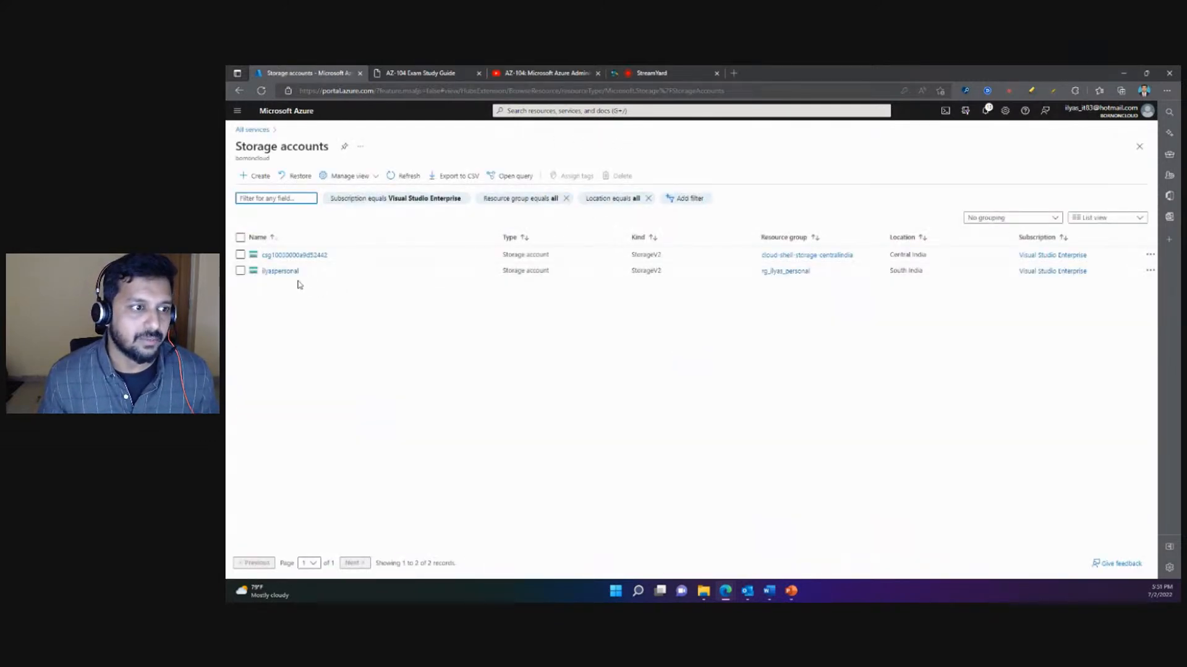
left_click(279, 271)
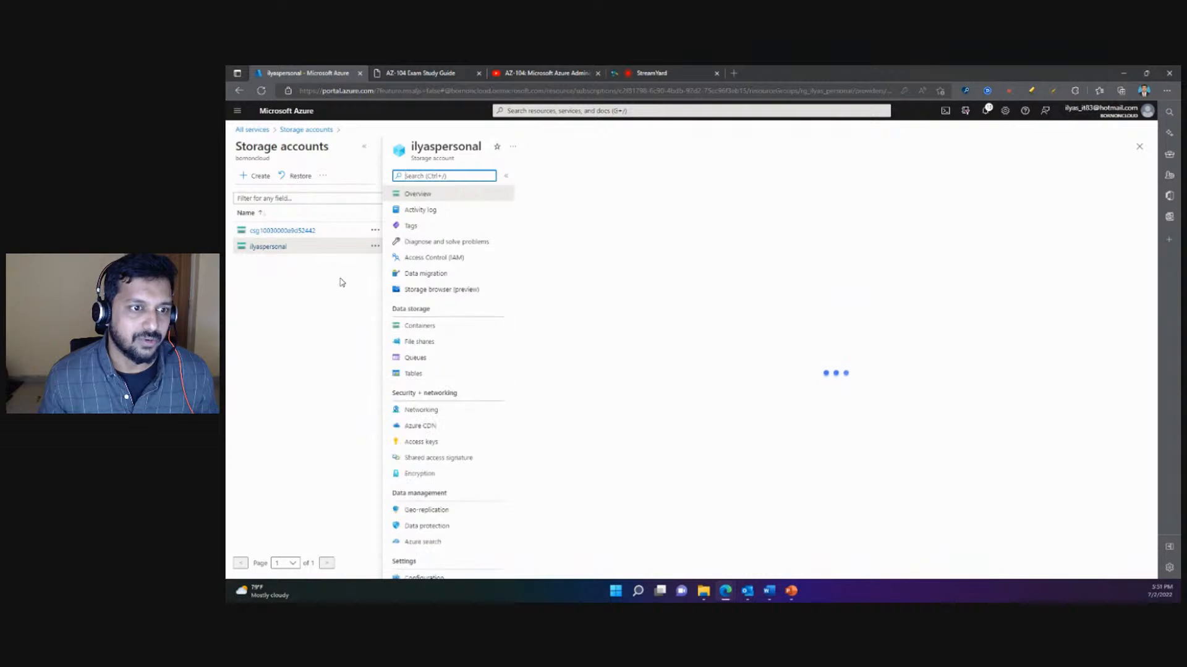
left_click(435, 258)
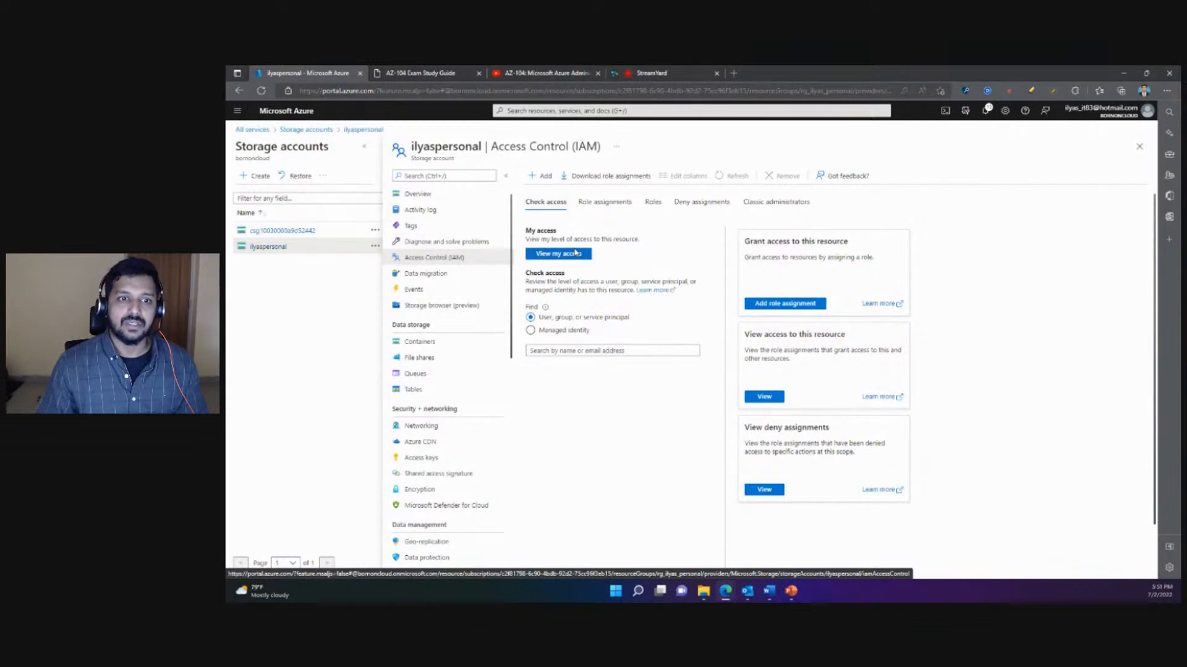
- View your own access level to the storage account and look through its existing role assignments
left_click_drag(530, 232, 647, 240)
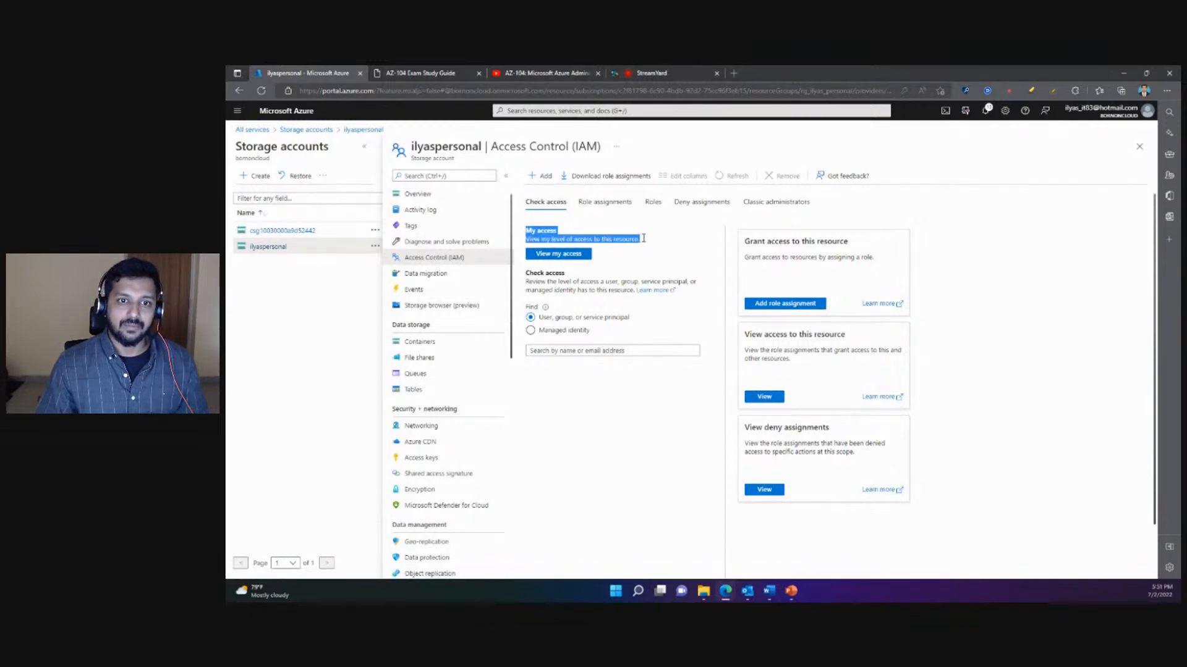
left_click(554, 259)
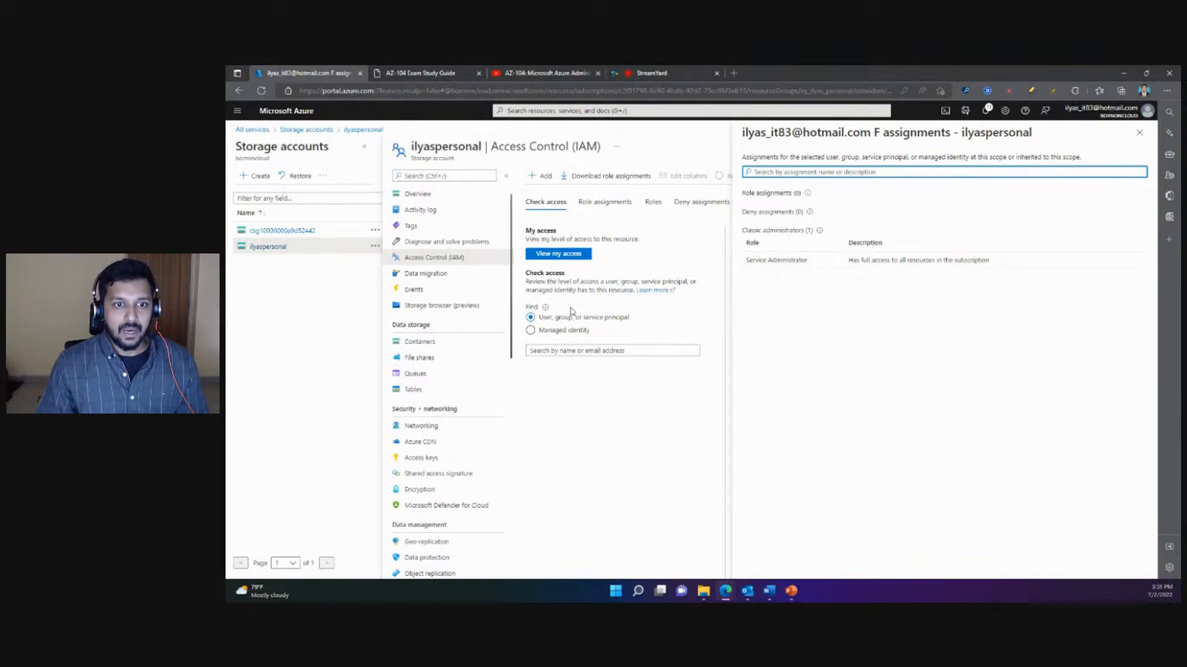
left_click(592, 205)
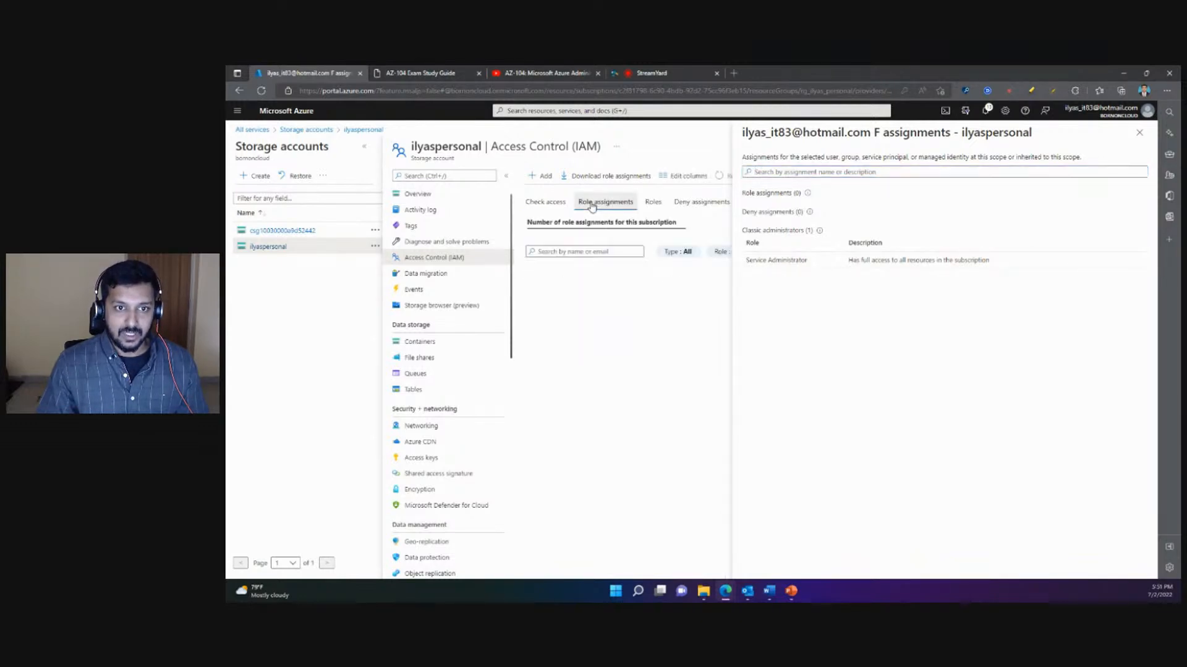
left_click(1140, 136)
scroll(773, 340, "down", 1)
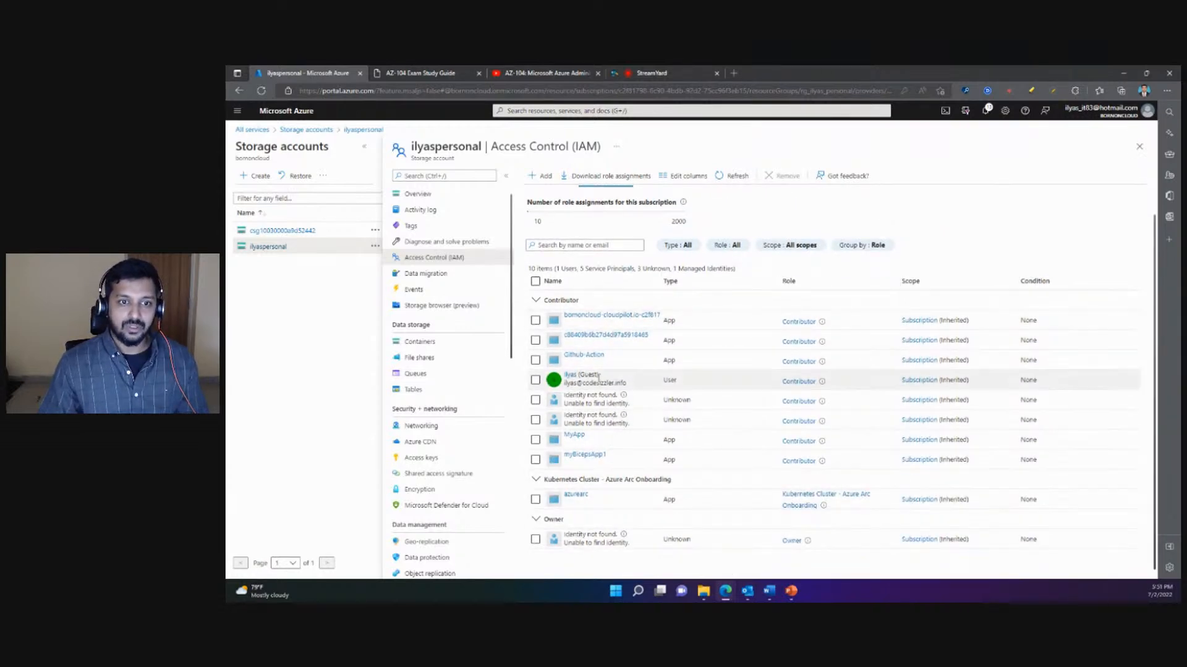
scroll(641, 375, "up", 1)
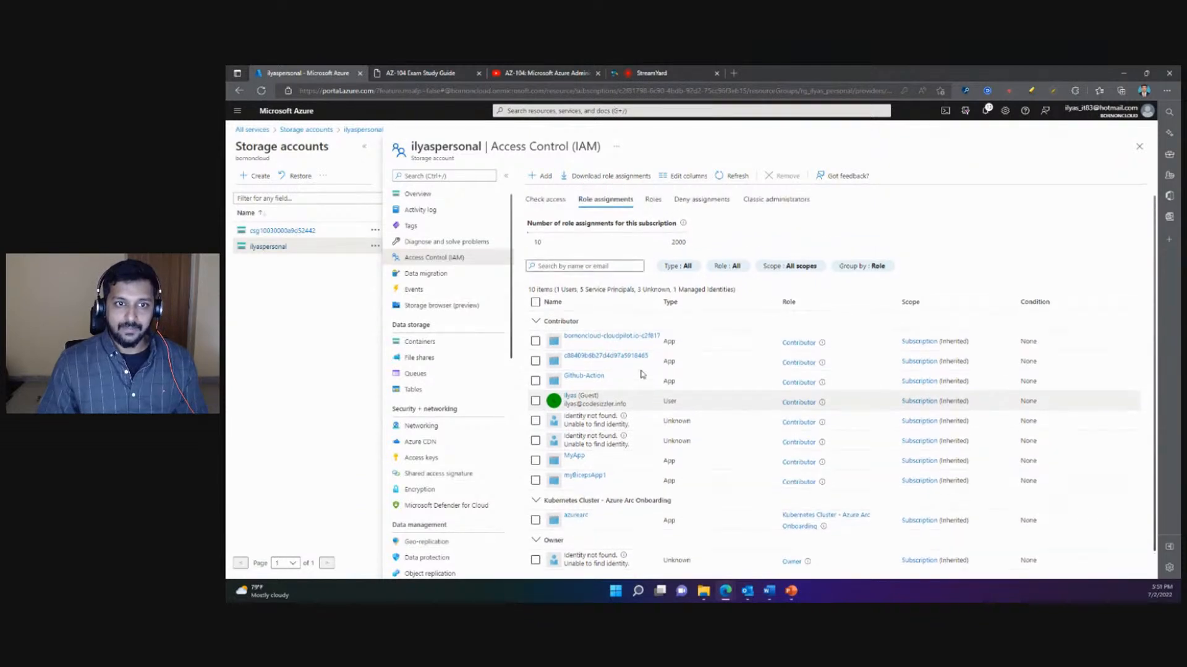
- Start a new role assignment on the storage account and choose the Owner role
left_click(543, 176)
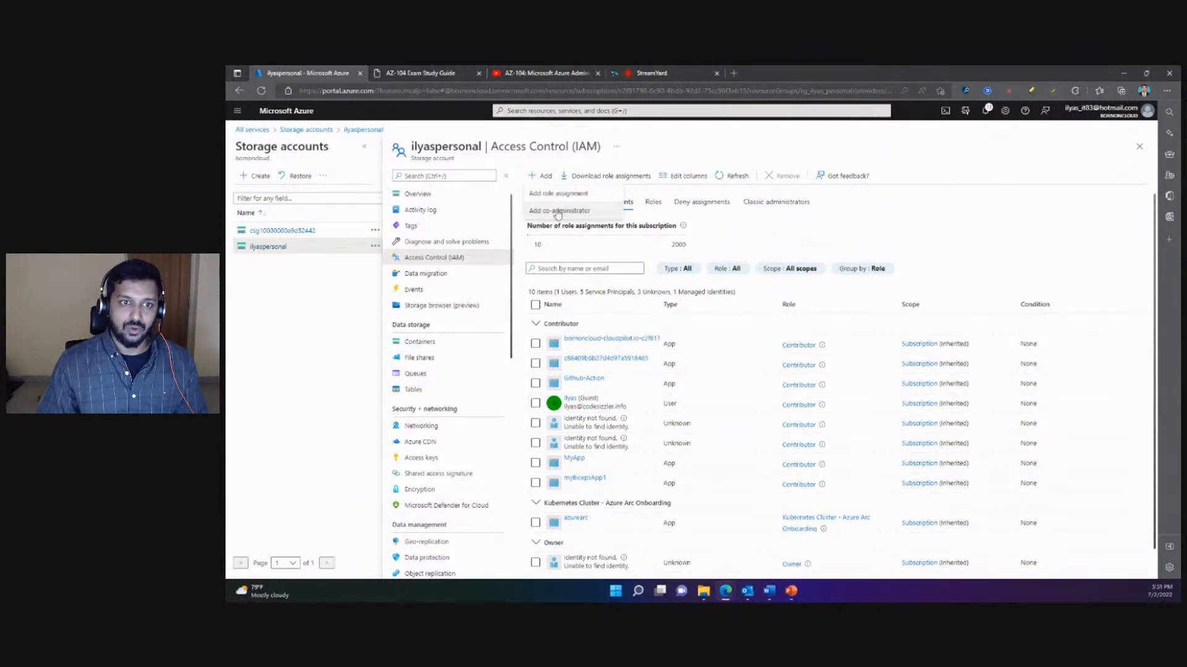
left_click(556, 194)
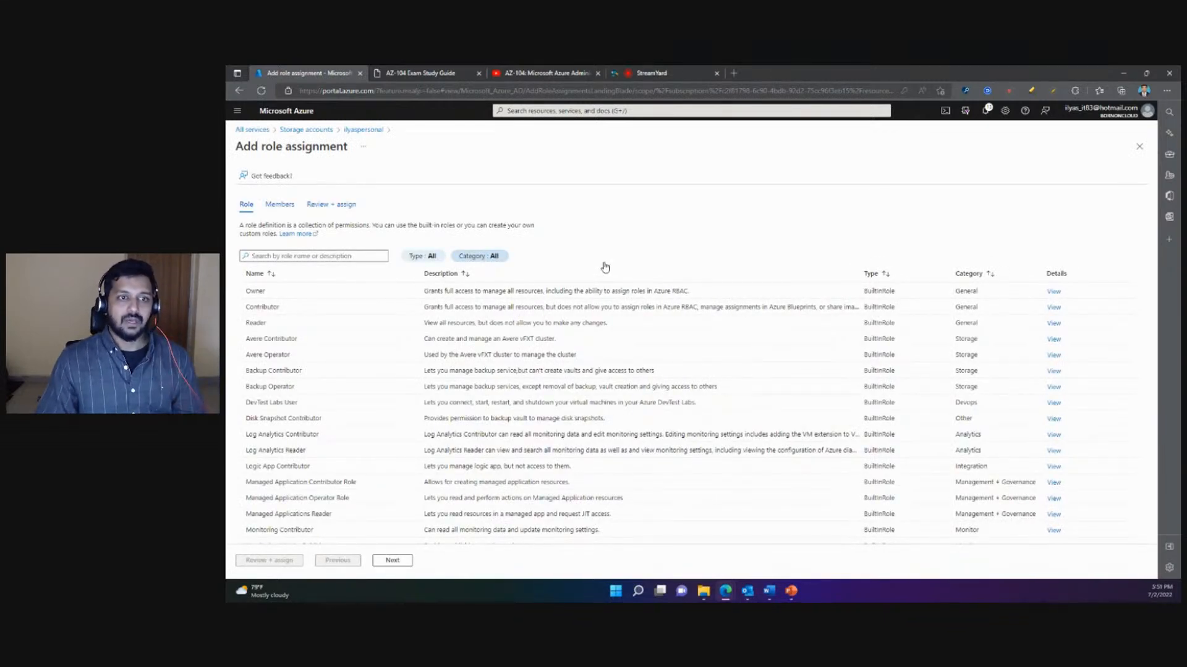
scroll(622, 249, "down", 1)
scroll(622, 249, "up", 1)
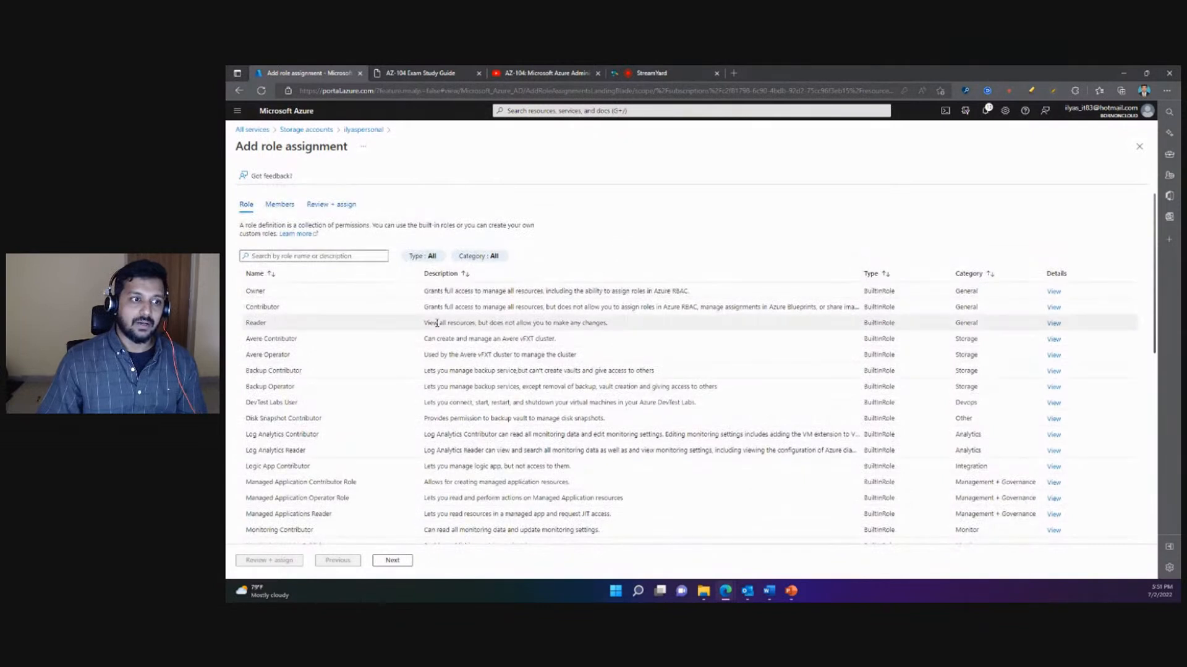
left_click(277, 297)
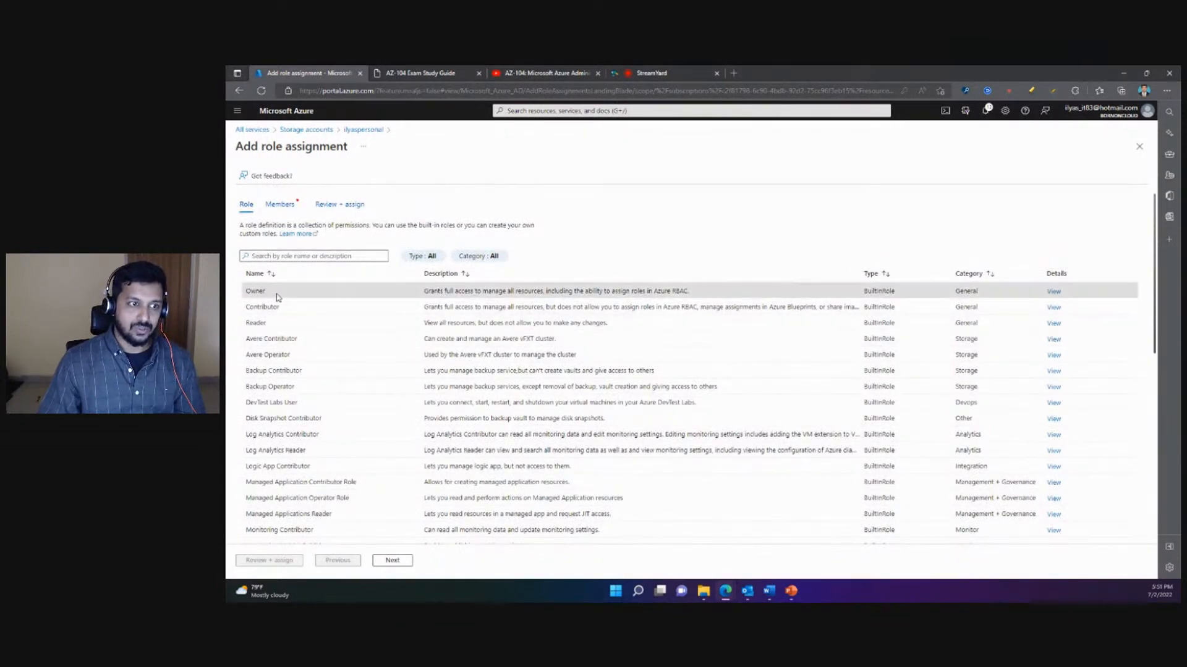
- Add the second user in the directory's member list as a member of the Owner role assignment
left_click(280, 205)
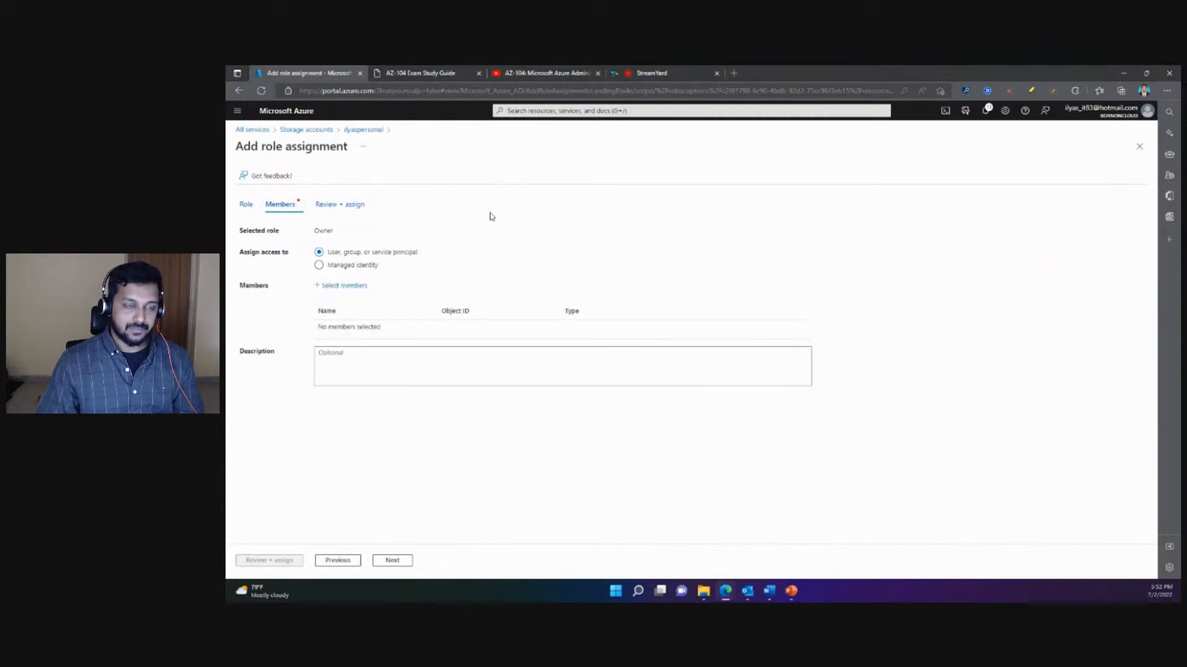
left_click(337, 286)
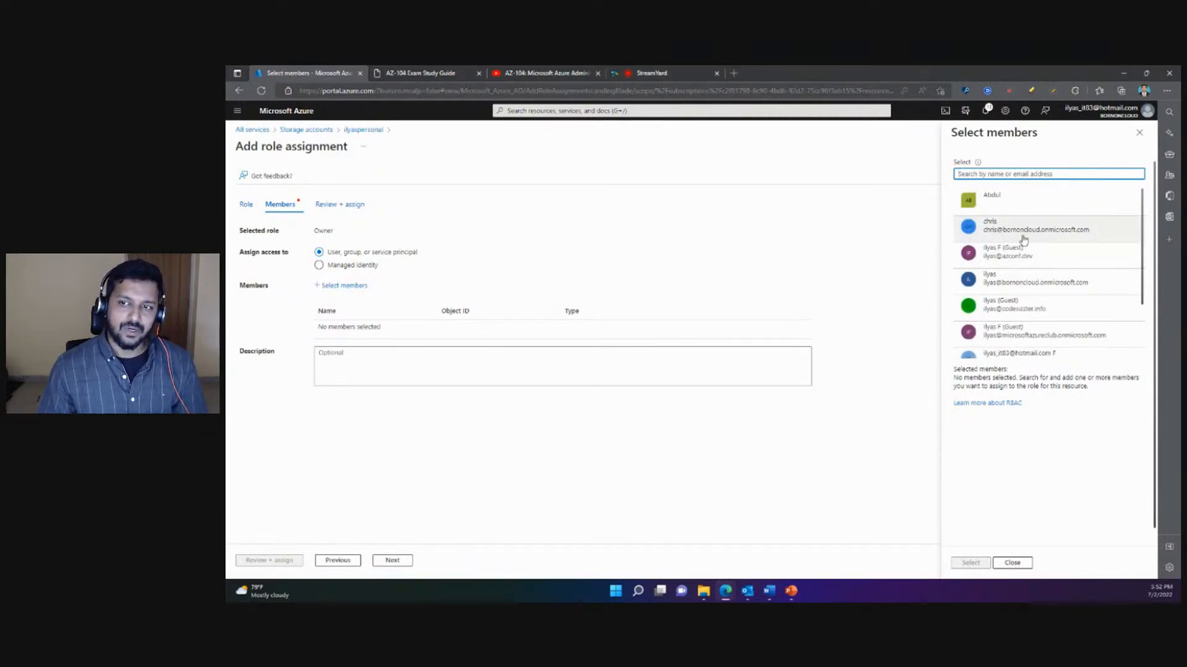
left_click_drag(1014, 235, 1018, 234)
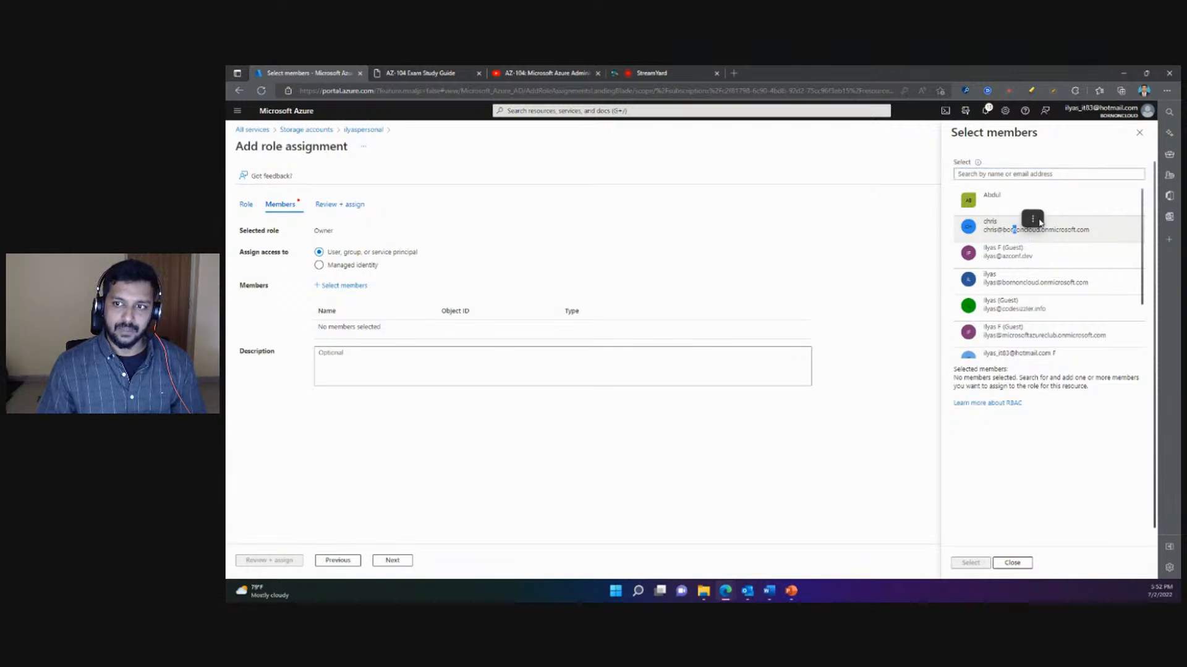
double_click(989, 223)
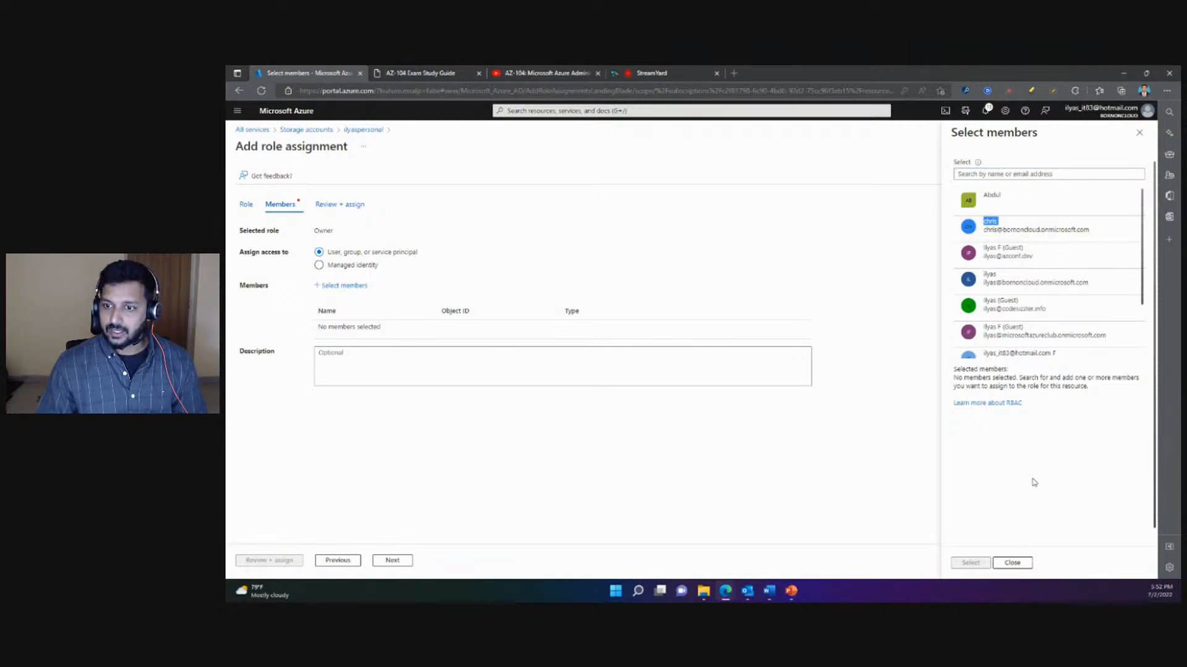
left_click(1097, 232)
left_click(981, 563)
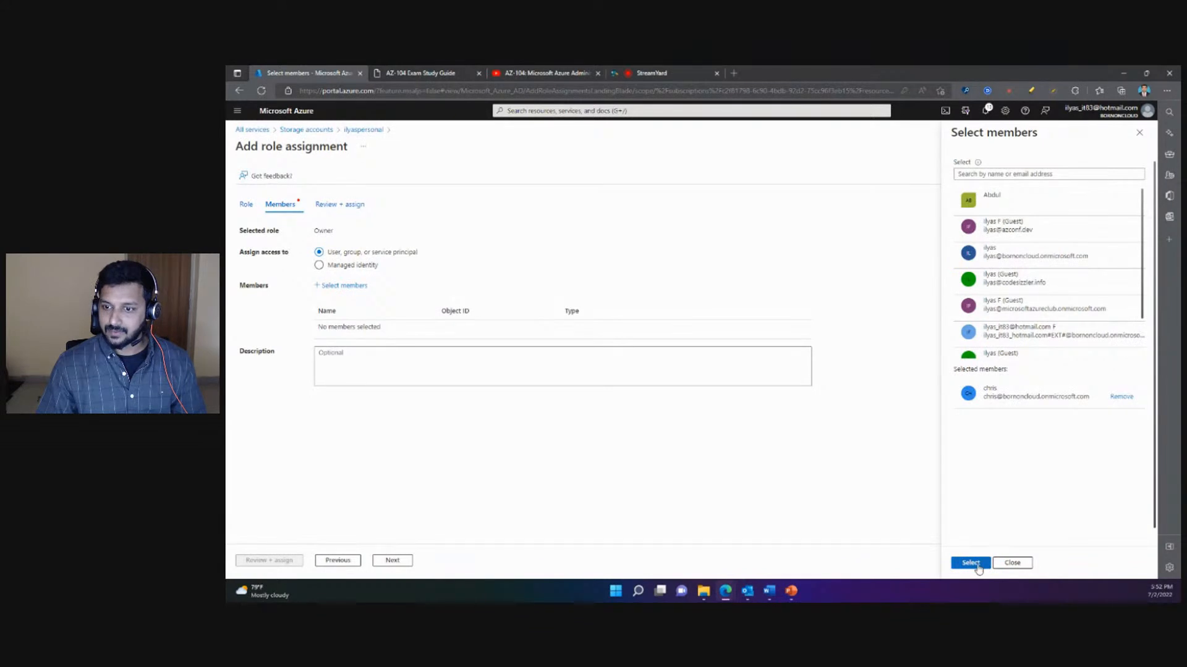
- Add the guest user from the azconf.dev domain as another member of the Owner role assignment
left_click(341, 285)
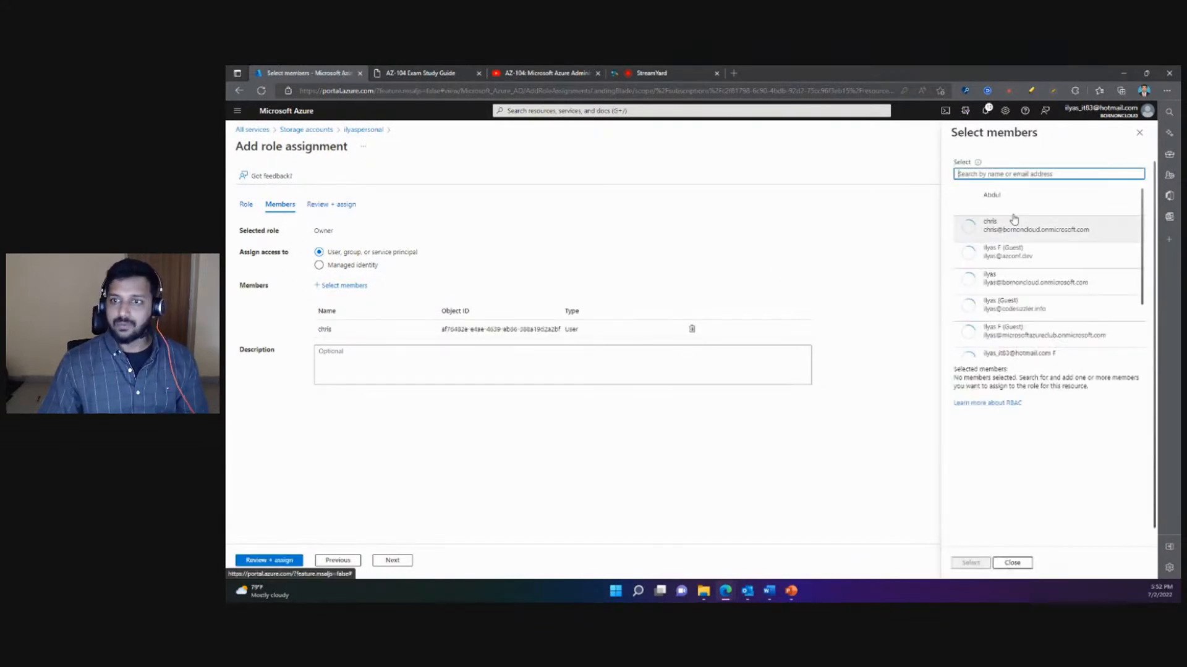
left_click(1033, 265)
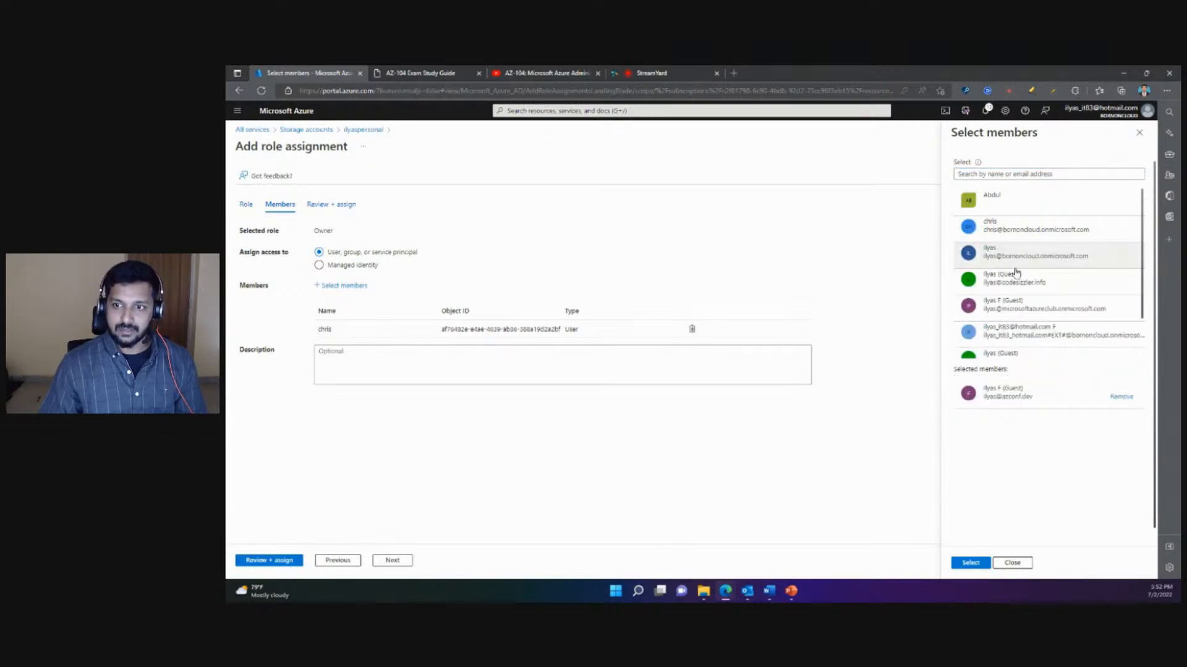
left_click(976, 564)
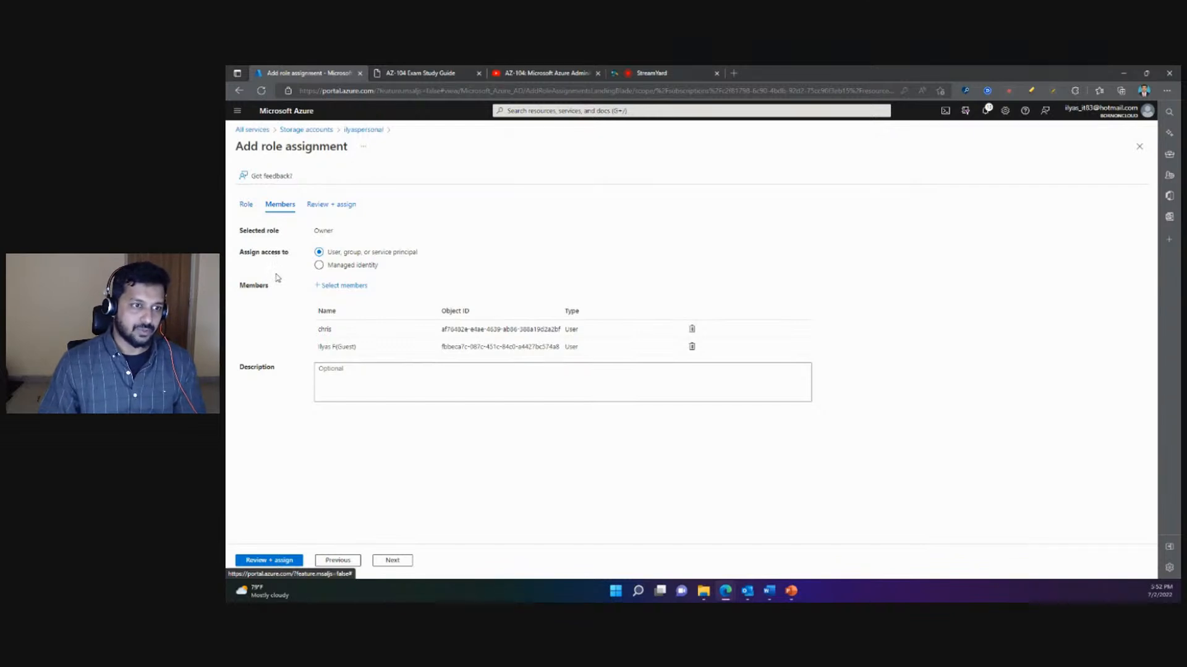
- Try Managed identity, switch access back to User, group, or service principal, and proceed to the assignment review with the description left empty
left_click(319, 266)
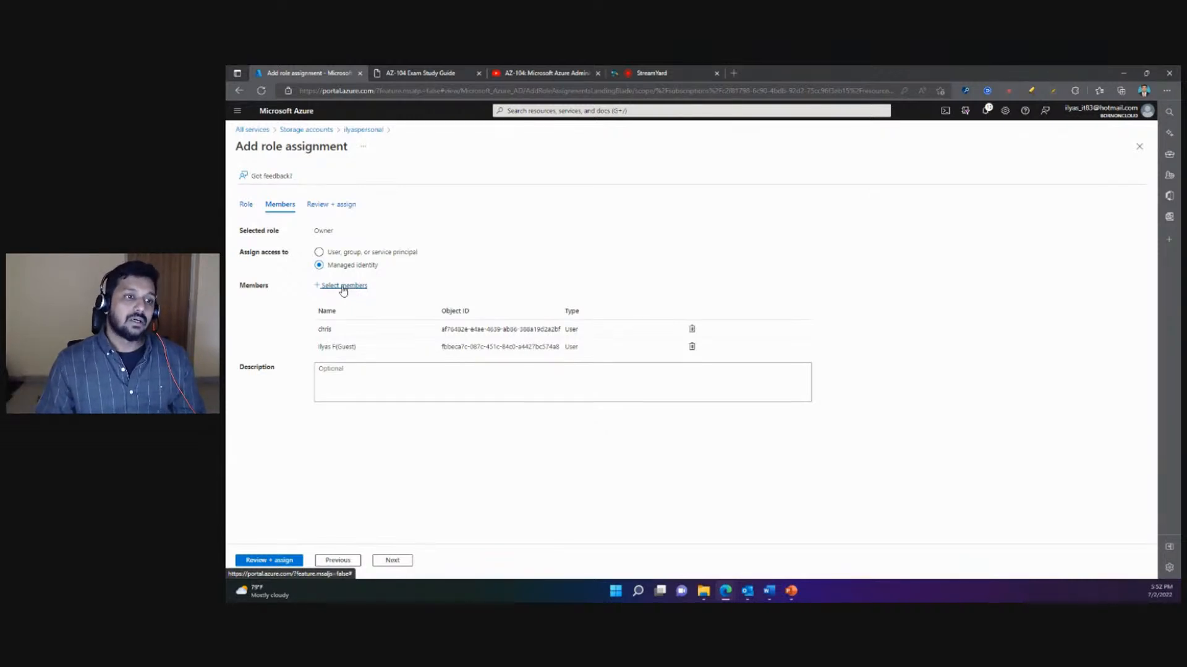
left_click(330, 254)
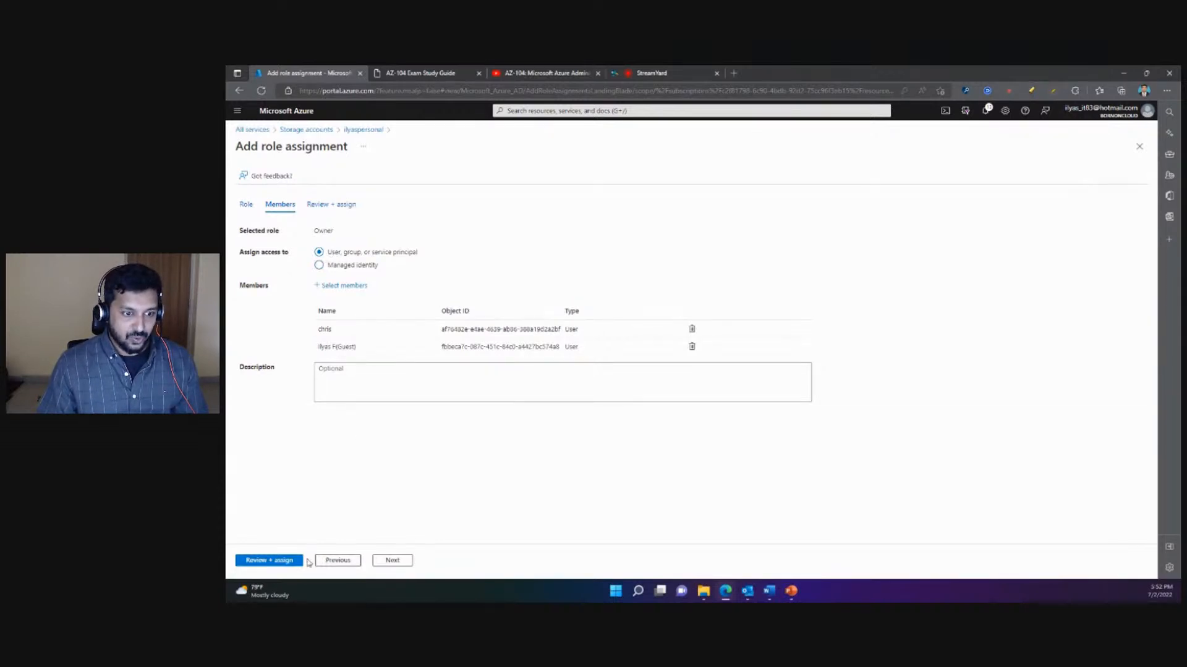
left_click(369, 379)
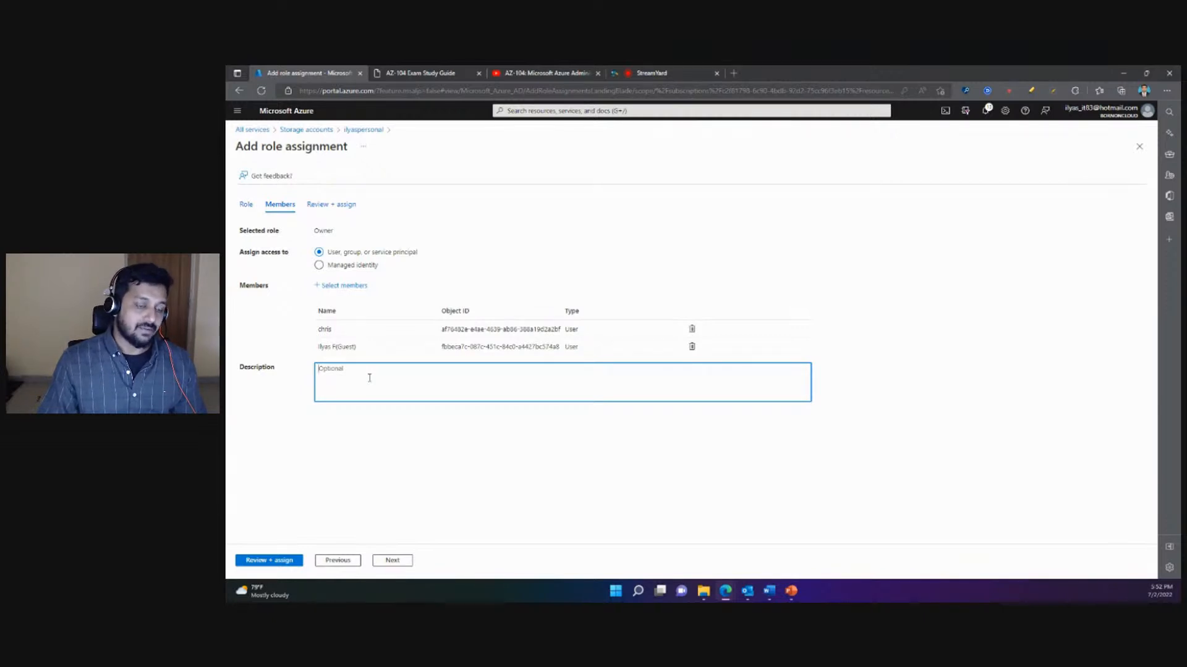
left_click(266, 563)
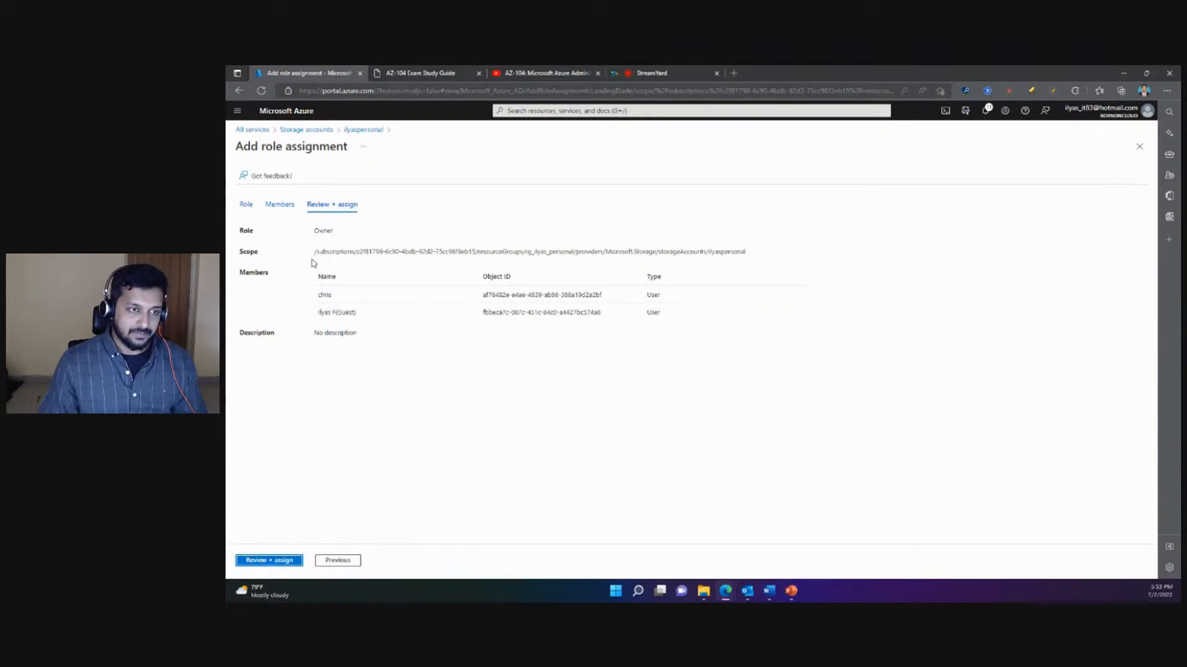
- Highlight the beginning of the scope path and the Owner role in the assignment review, and clear the highlight
left_click_drag(317, 252, 344, 252)
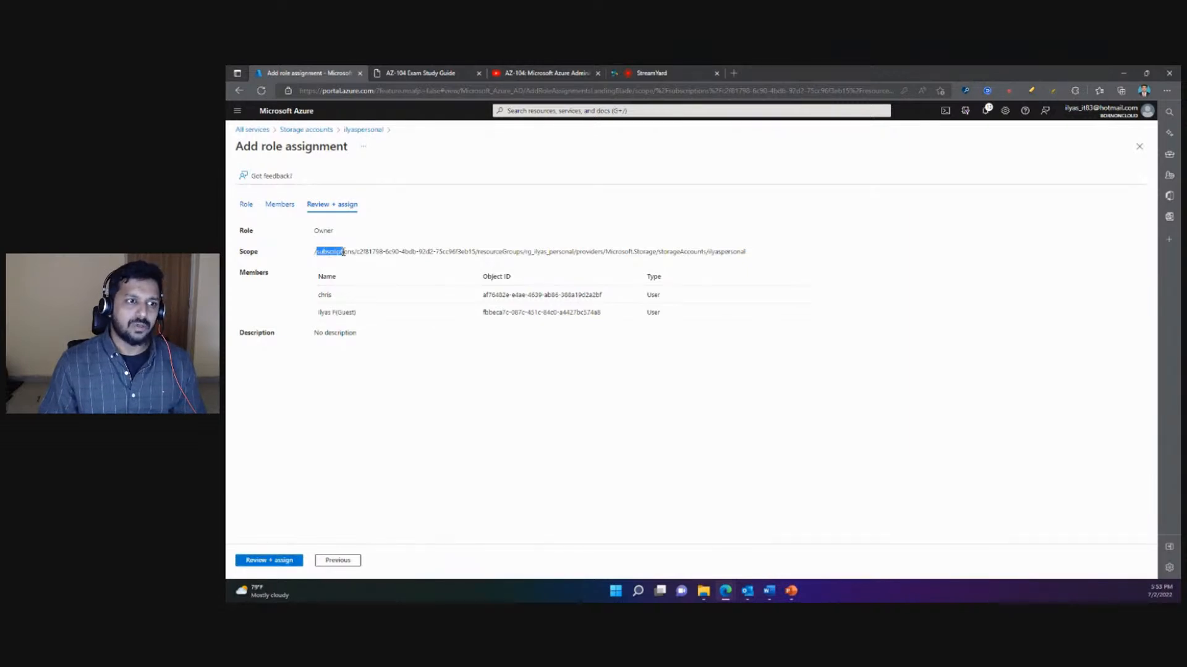
left_click(311, 243)
double_click(322, 230)
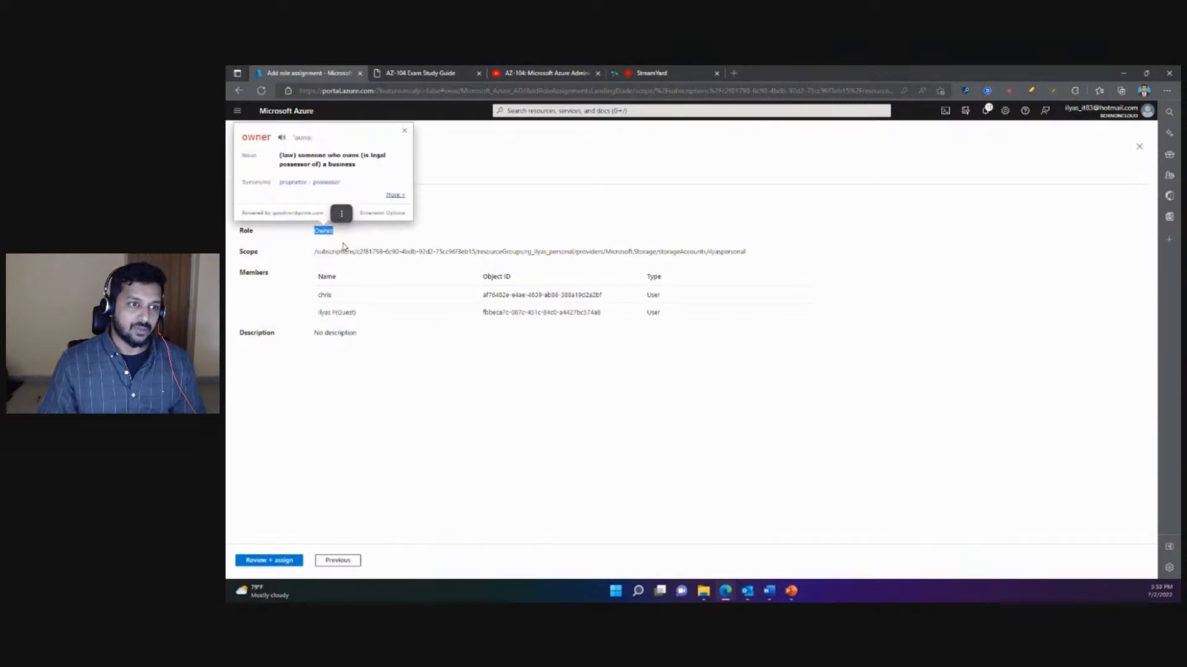
left_click(344, 246)
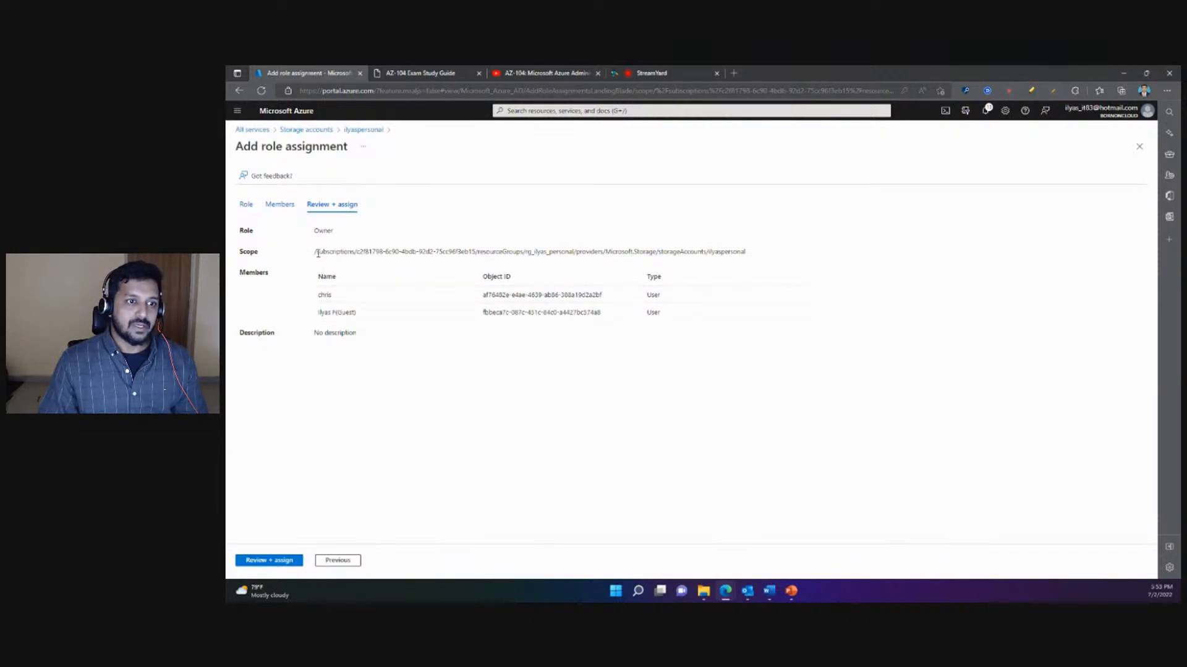
- Highlight the subscription, resource group and storage account parts of the scope path in turn, and clear the selection
left_click_drag(317, 252, 450, 252)
left_click(357, 261)
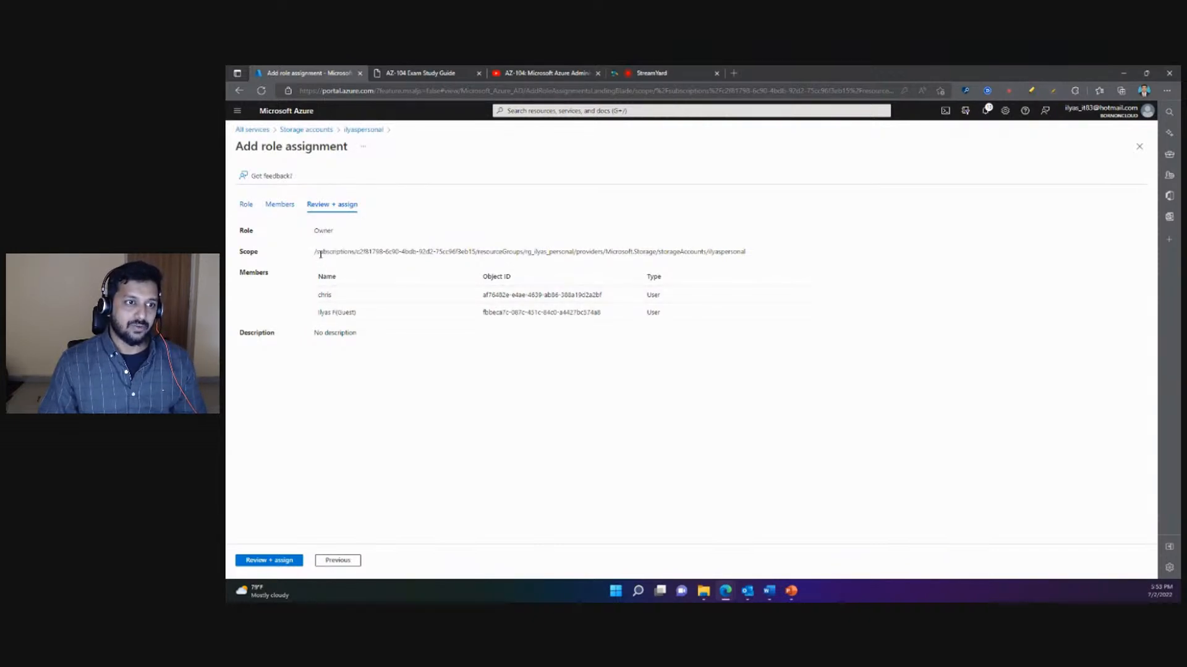
left_click_drag(320, 253, 356, 258)
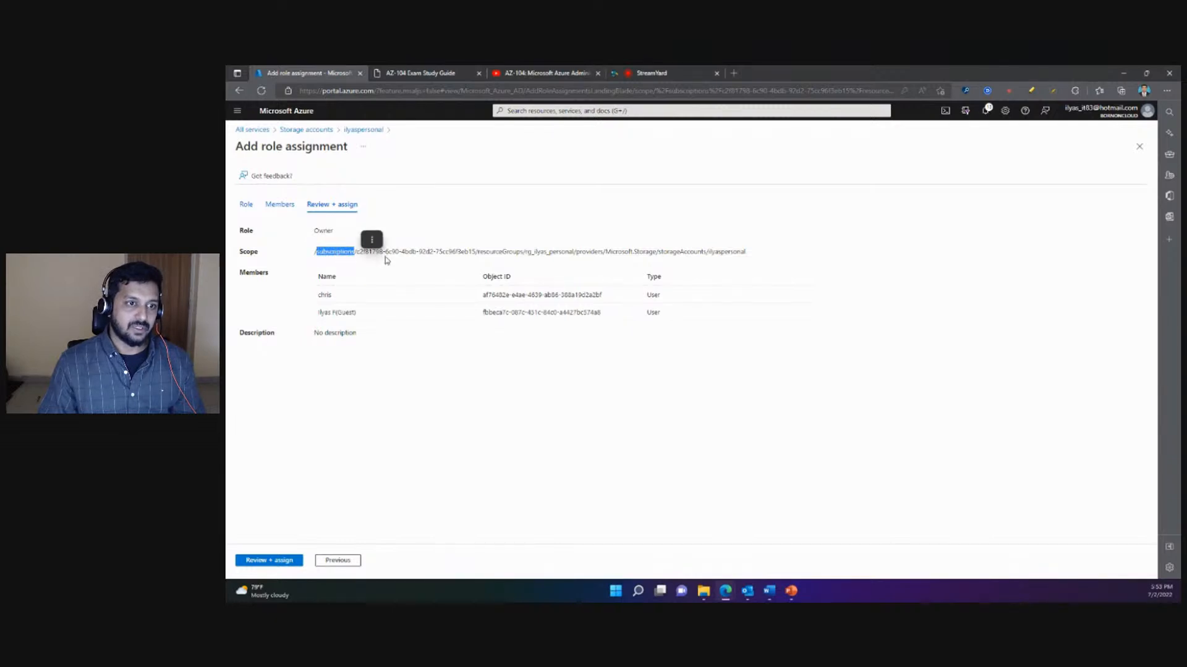
left_click(360, 260)
left_click_drag(474, 253, 358, 257)
left_click(481, 259)
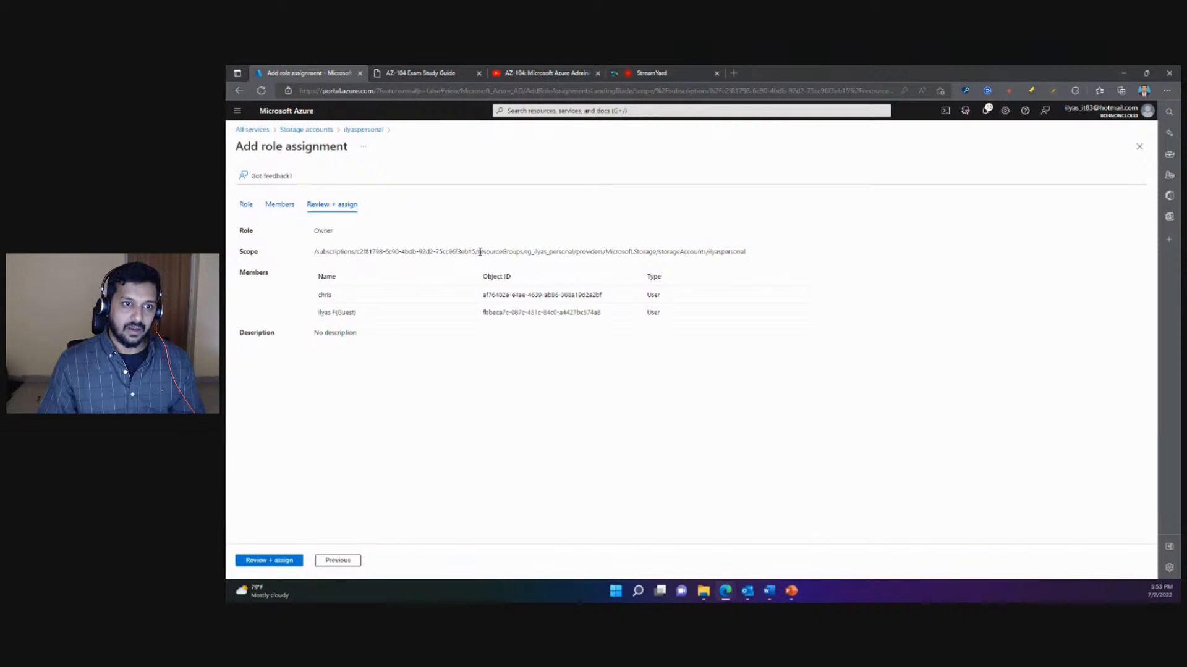
left_click_drag(479, 253, 564, 254)
left_click(519, 269)
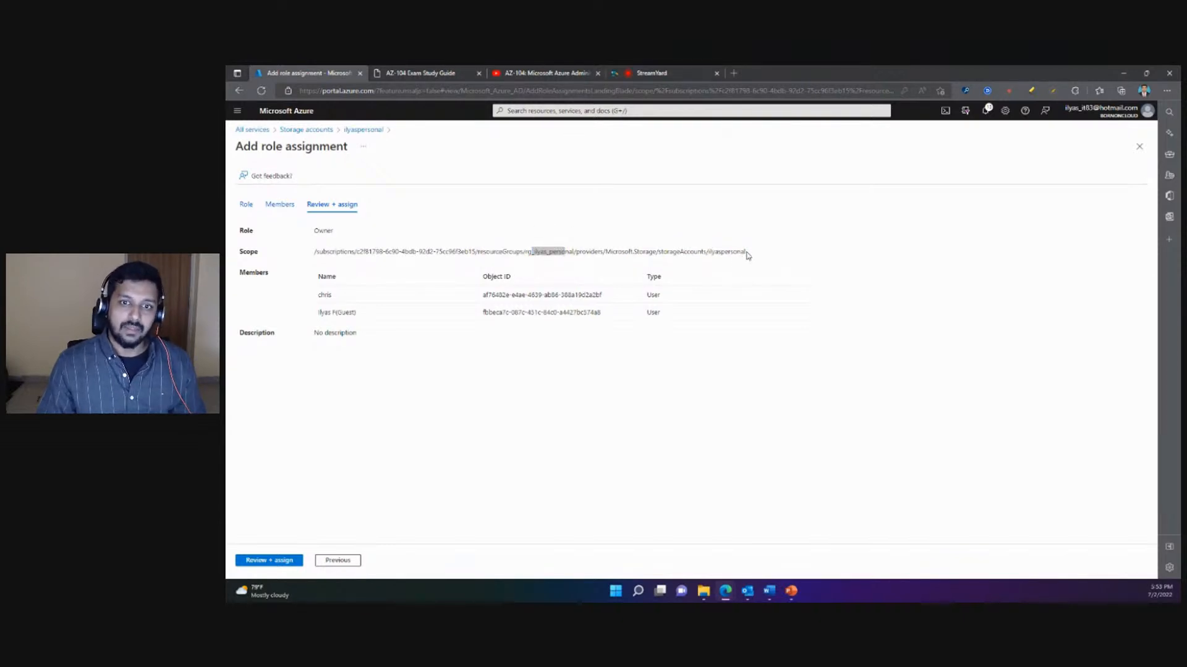
left_click_drag(746, 253, 606, 261)
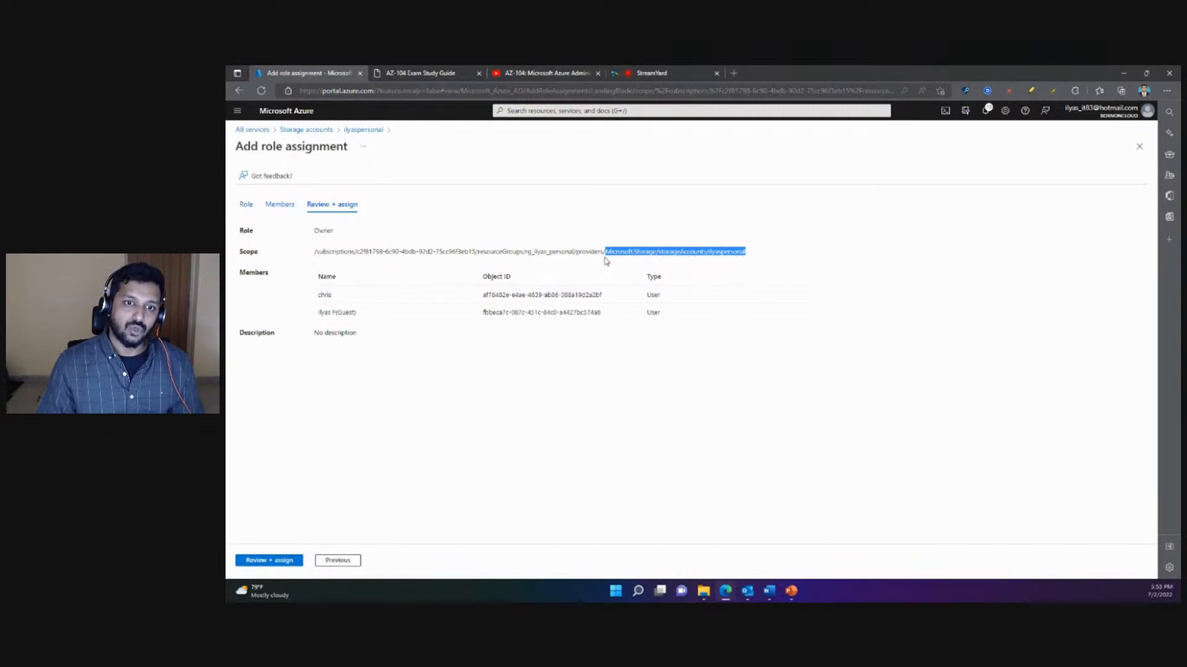
left_click(604, 261)
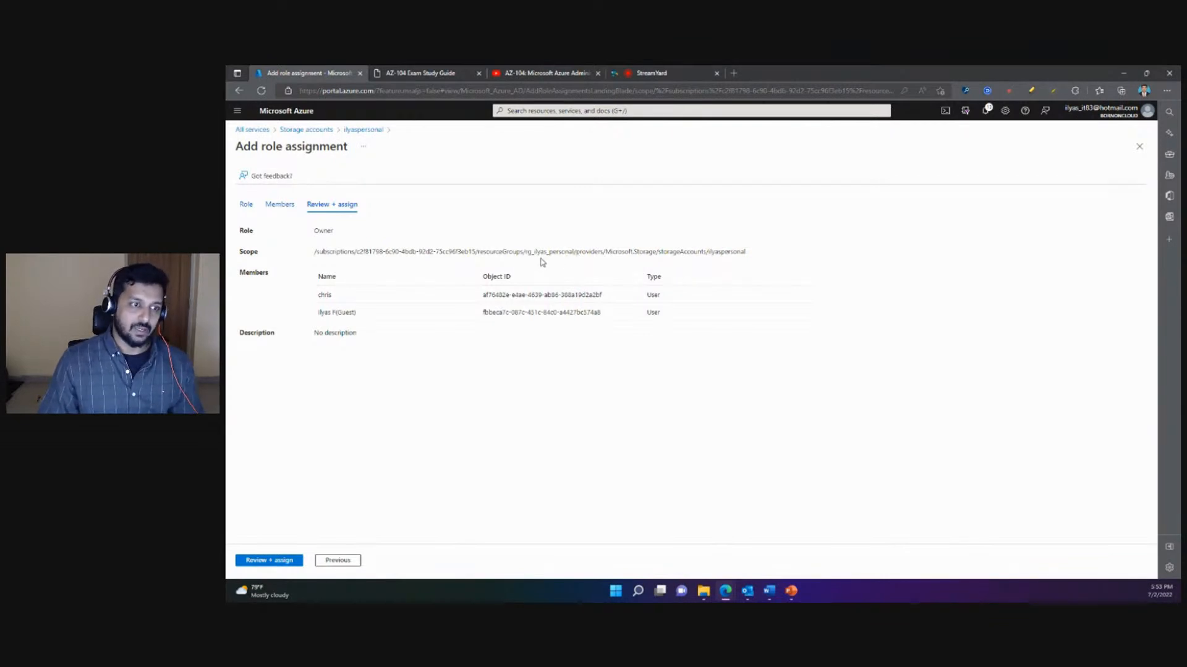
- Assign the Owner role to the two reviewed members on the storage account and dismiss the notification
left_click(276, 560)
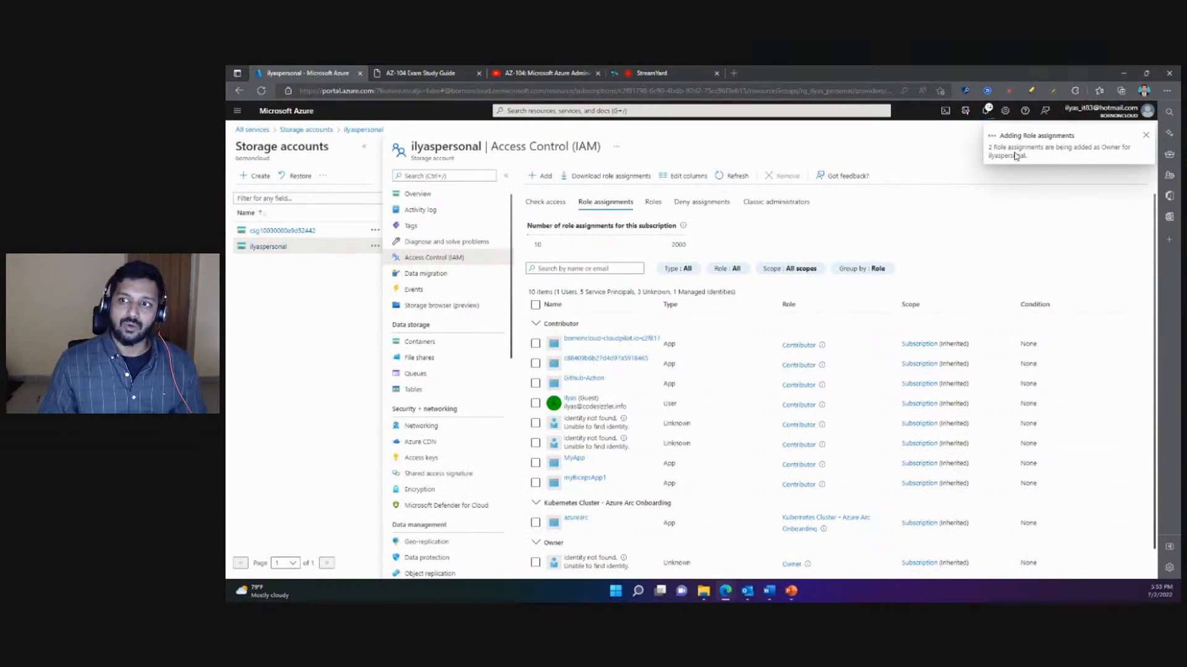
left_click(1145, 138)
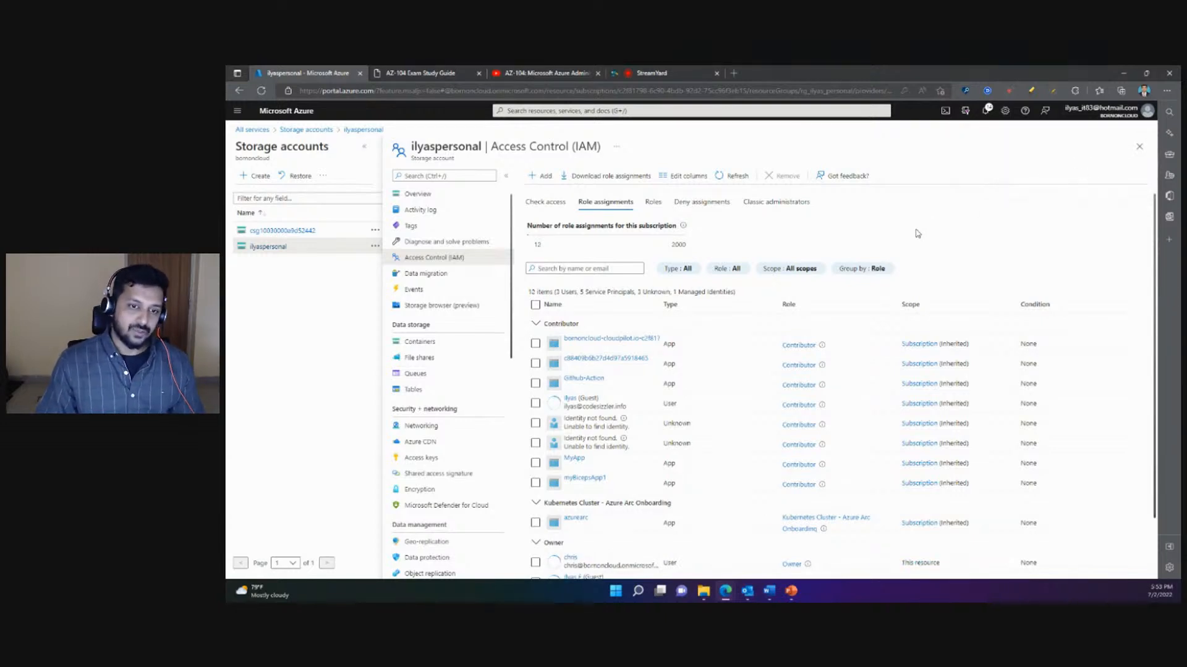
- List the role definitions available for the storage account and look through the built-in roles
left_click(654, 202)
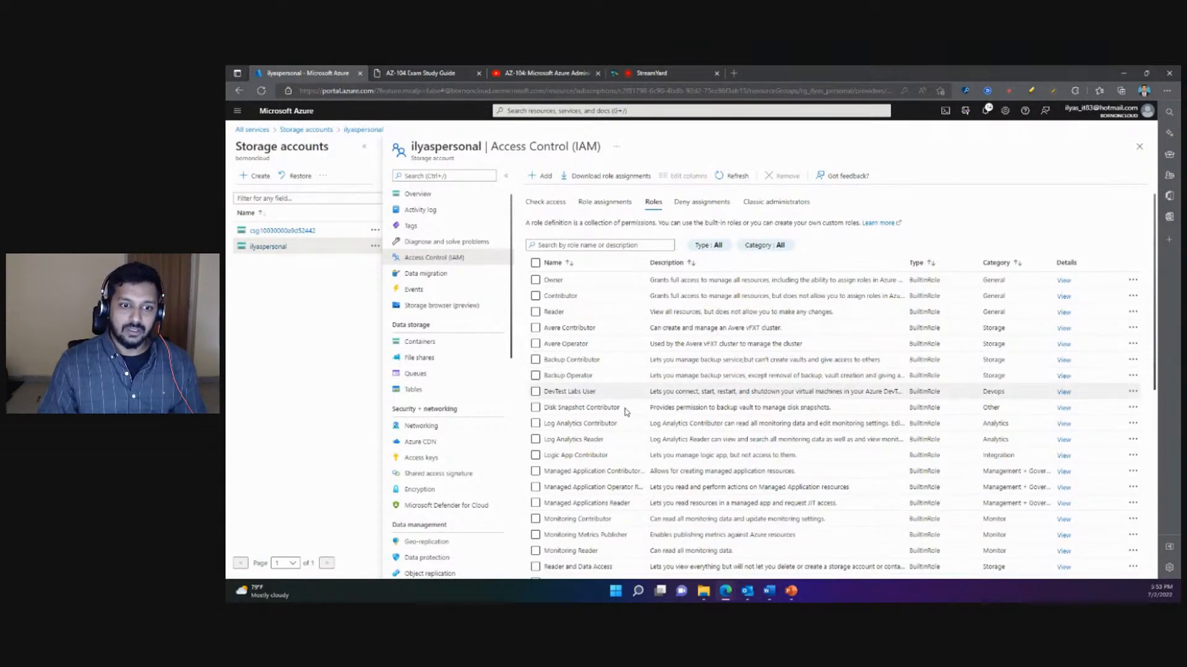
scroll(680, 421, "down", 2)
scroll(683, 425, "up", 2)
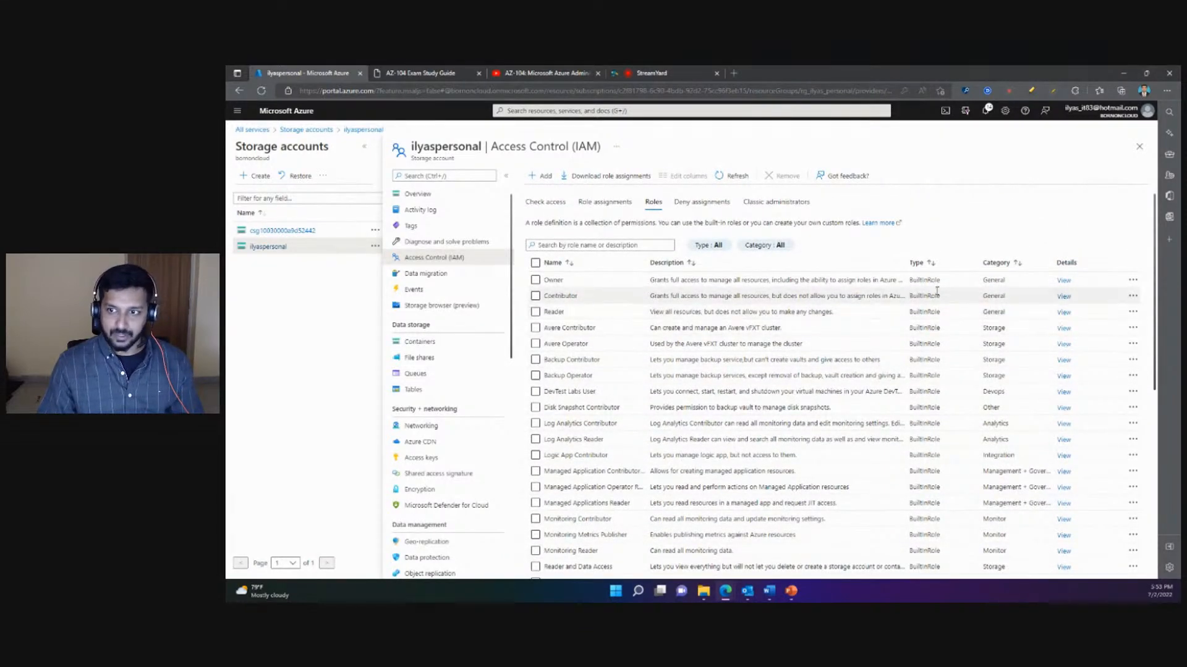
- View the Owner role's details, highlight the number of permissions, and examine the list of permitted actions
left_click(1063, 282)
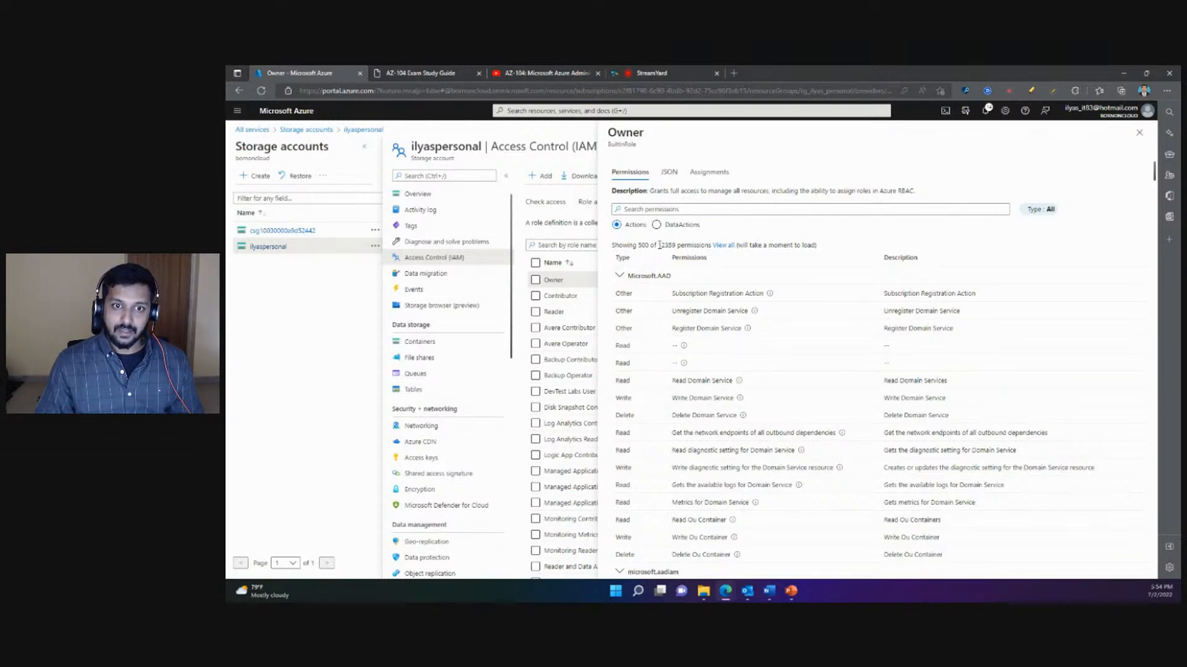
left_click_drag(658, 245, 706, 247)
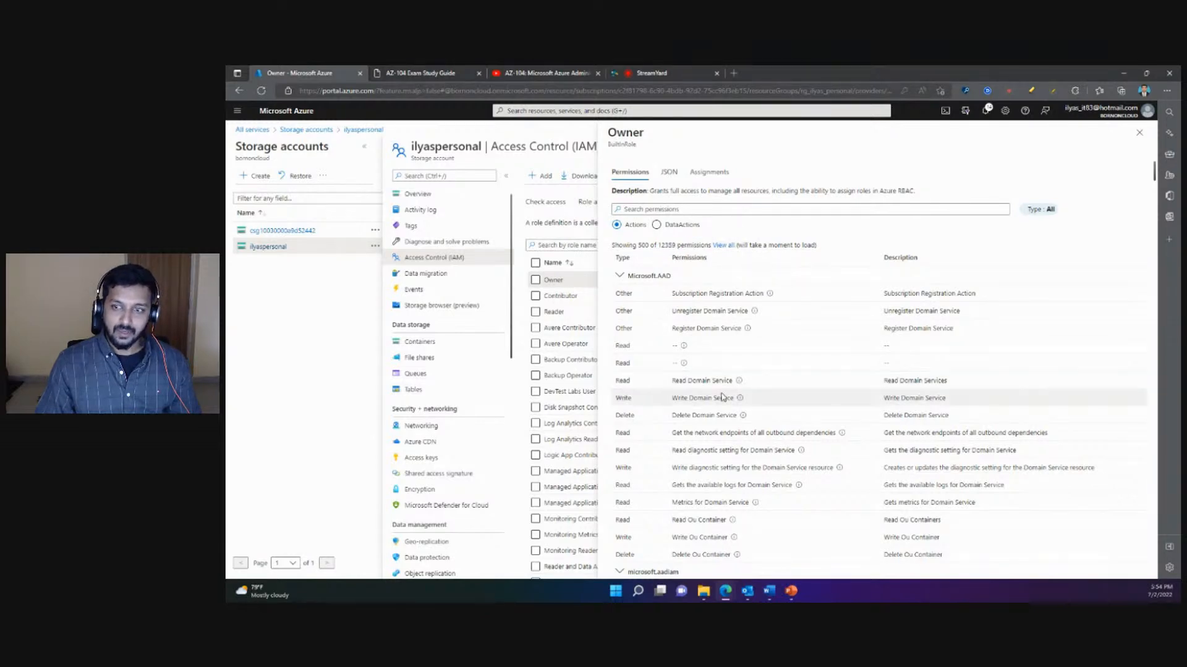
scroll(719, 396, "down", 10)
scroll(720, 397, "down", 6)
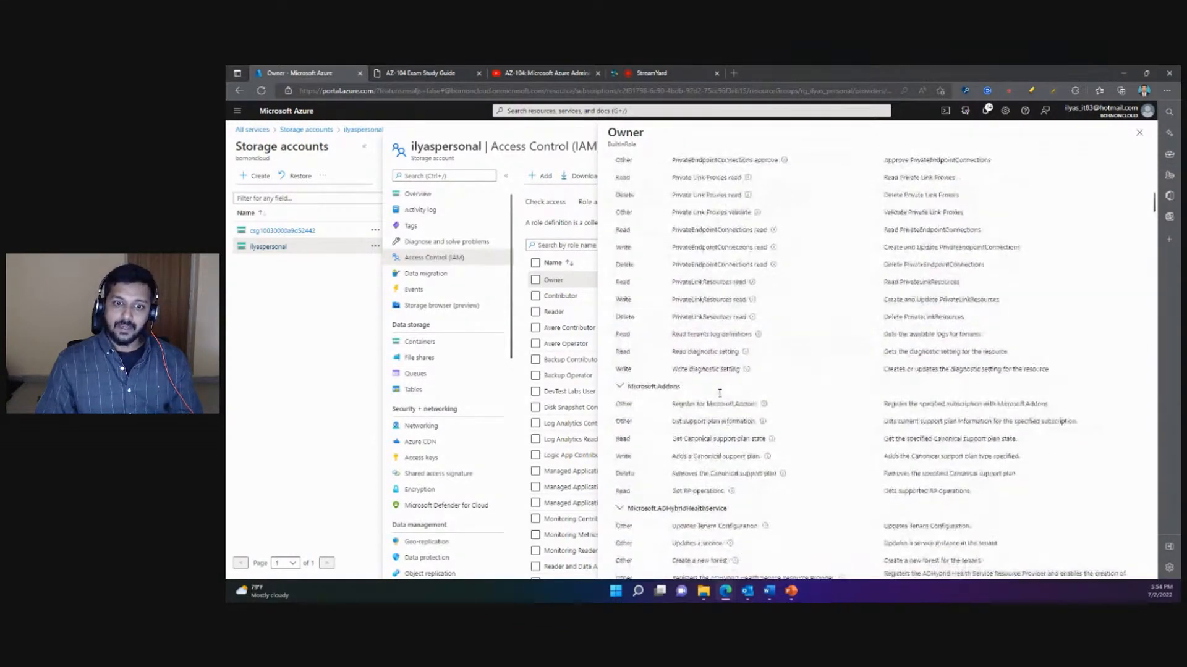
scroll(717, 393, "up", 20)
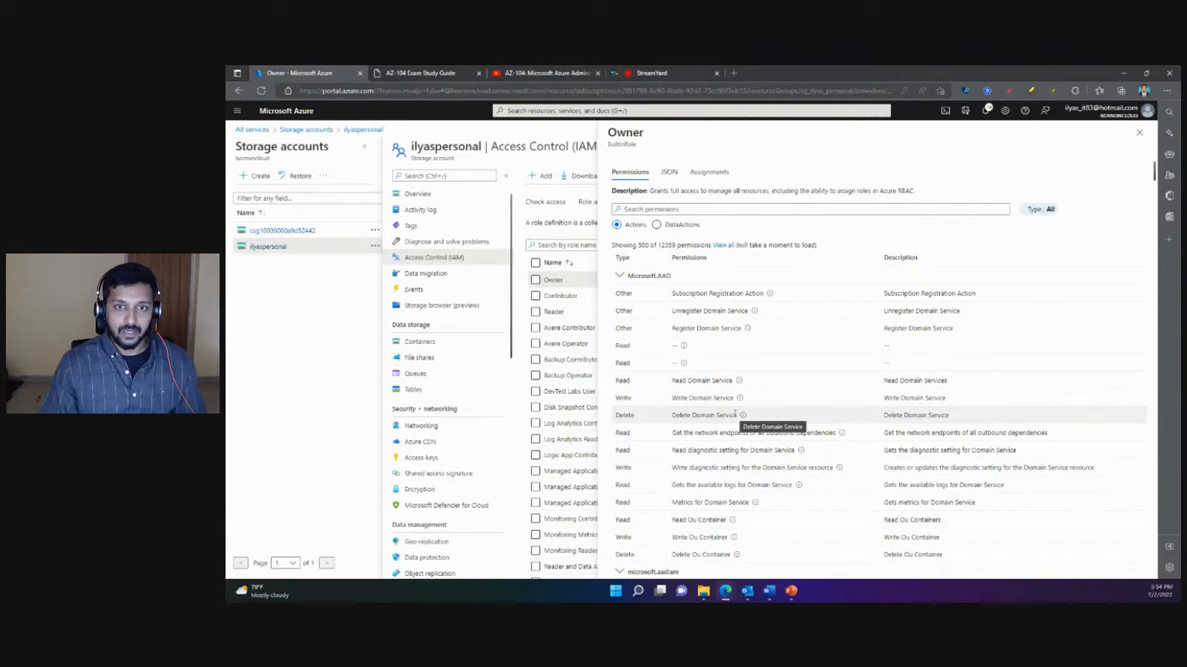
- Show the Owner role's JSON definition, highlight the whole definition and part of the id line, and clear the highlights
left_click(669, 173)
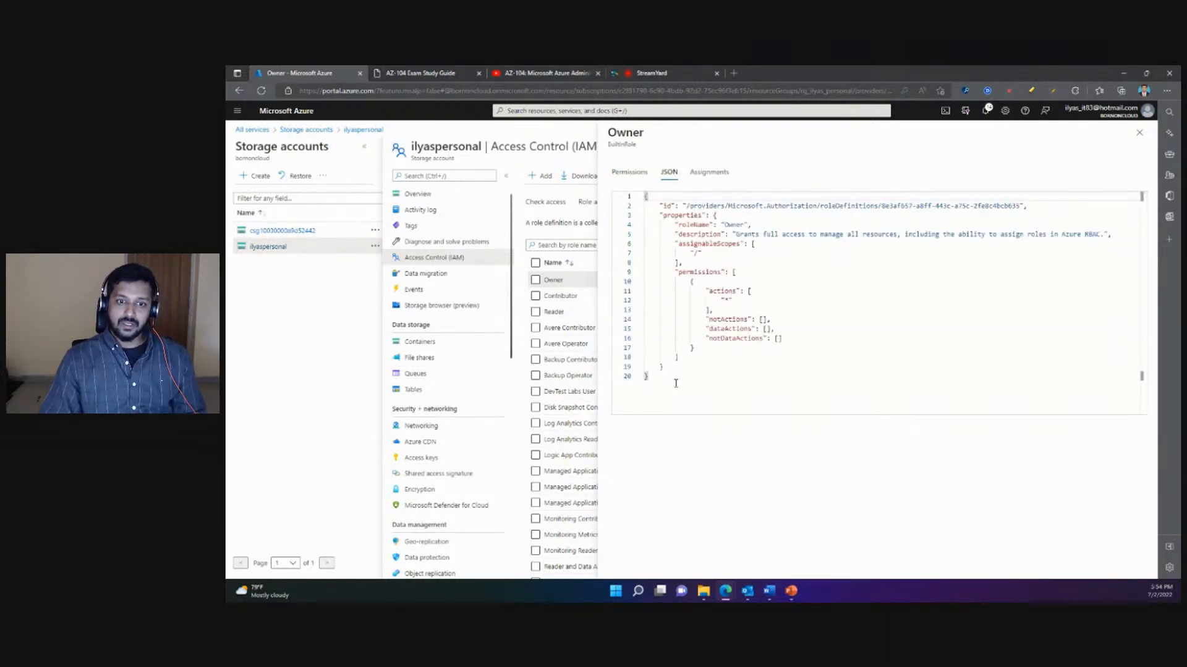
left_click_drag(676, 383, 644, 197)
left_click(768, 283)
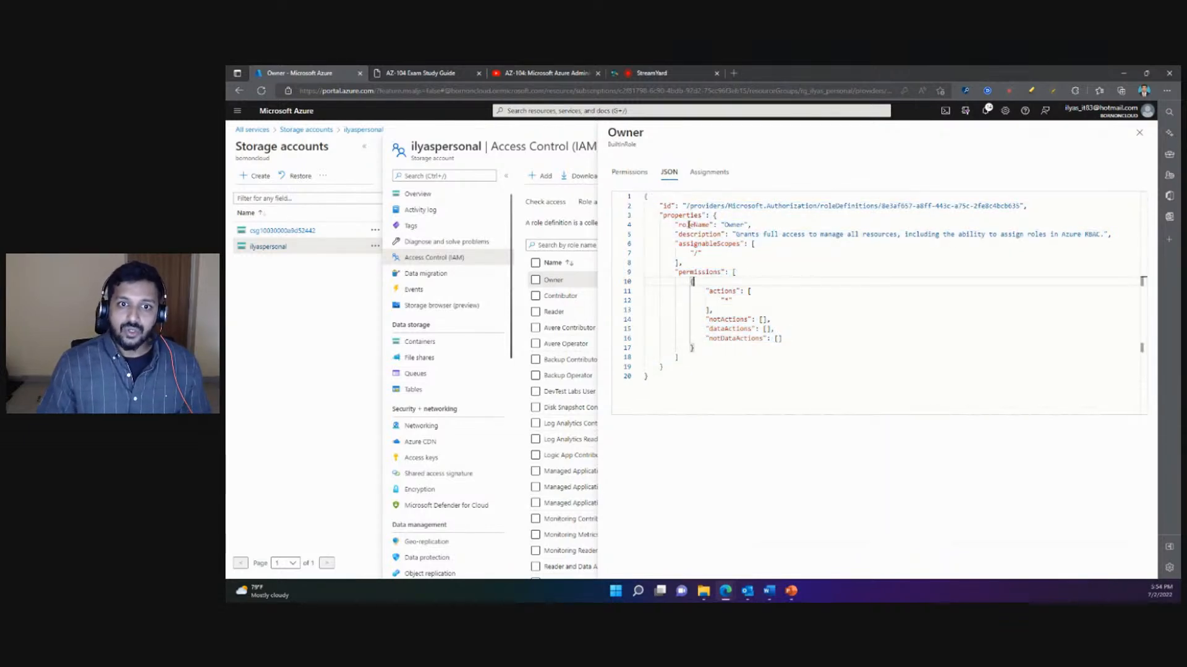
left_click_drag(1023, 206, 770, 199)
left_click(702, 244)
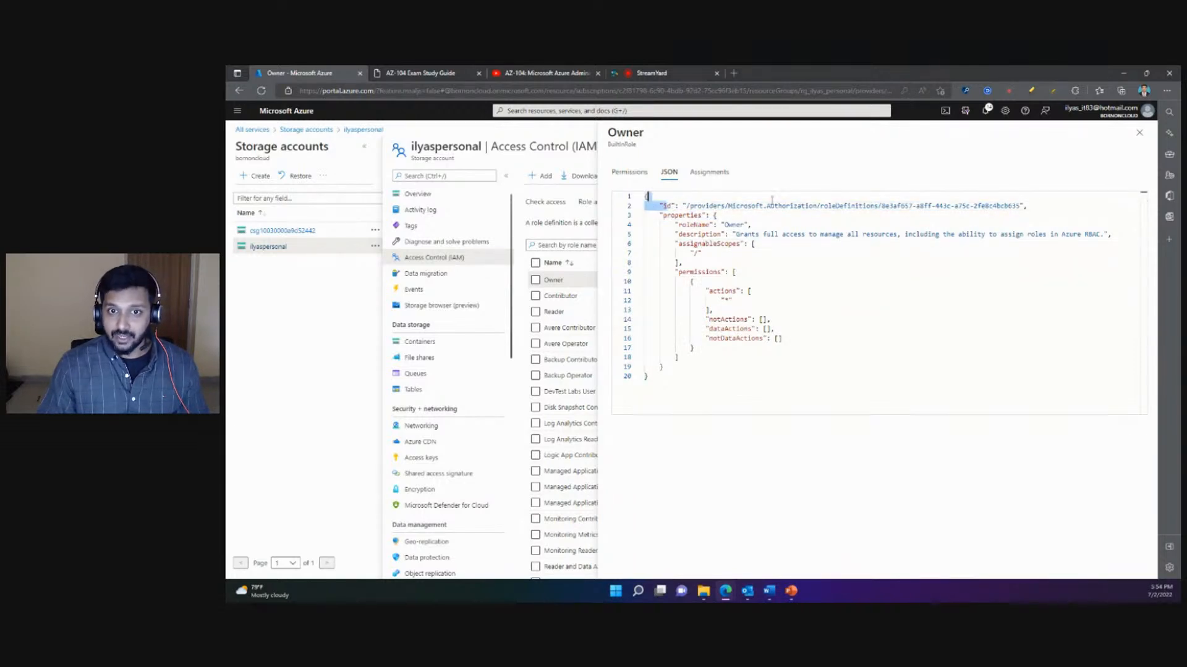
- Highlight the roleName property and the assignableScopes block in the Owner role's JSON definition
left_click(728, 244)
double_click(695, 225)
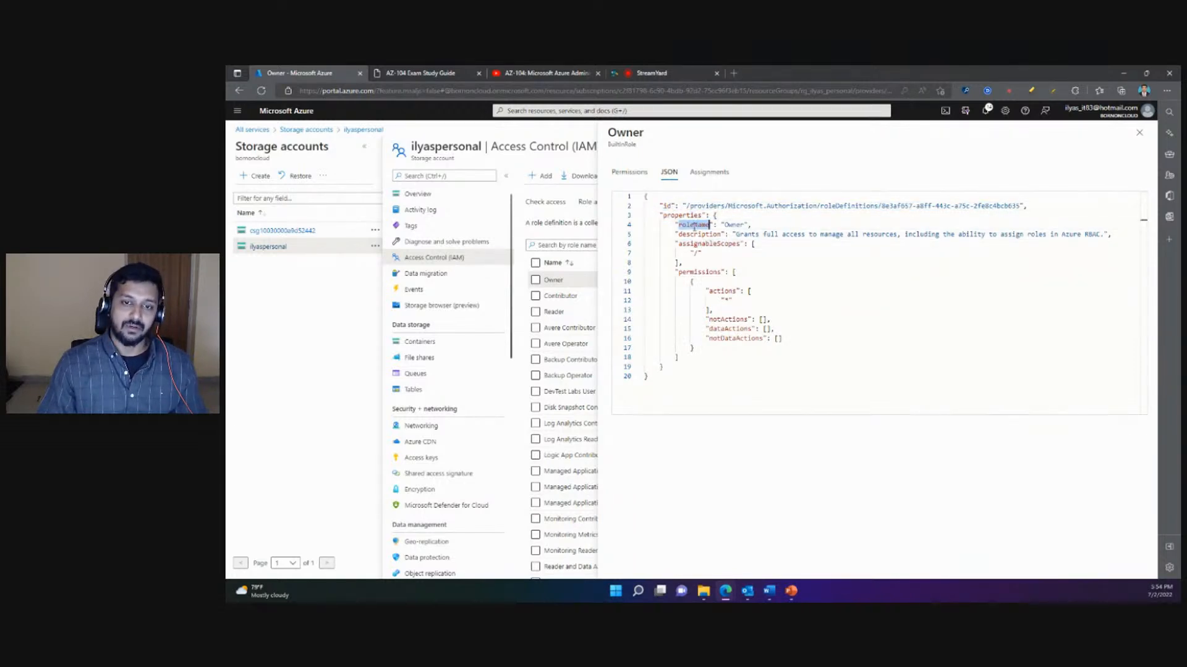
left_click(715, 257)
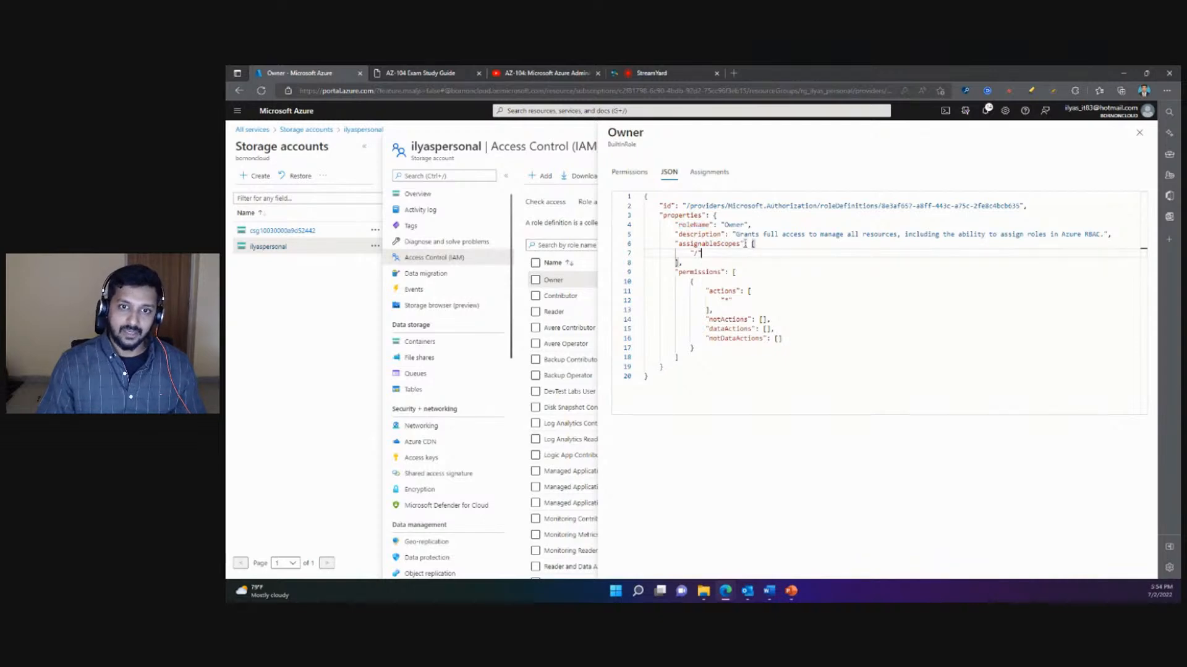
left_click(717, 272)
left_click_drag(677, 243, 690, 266)
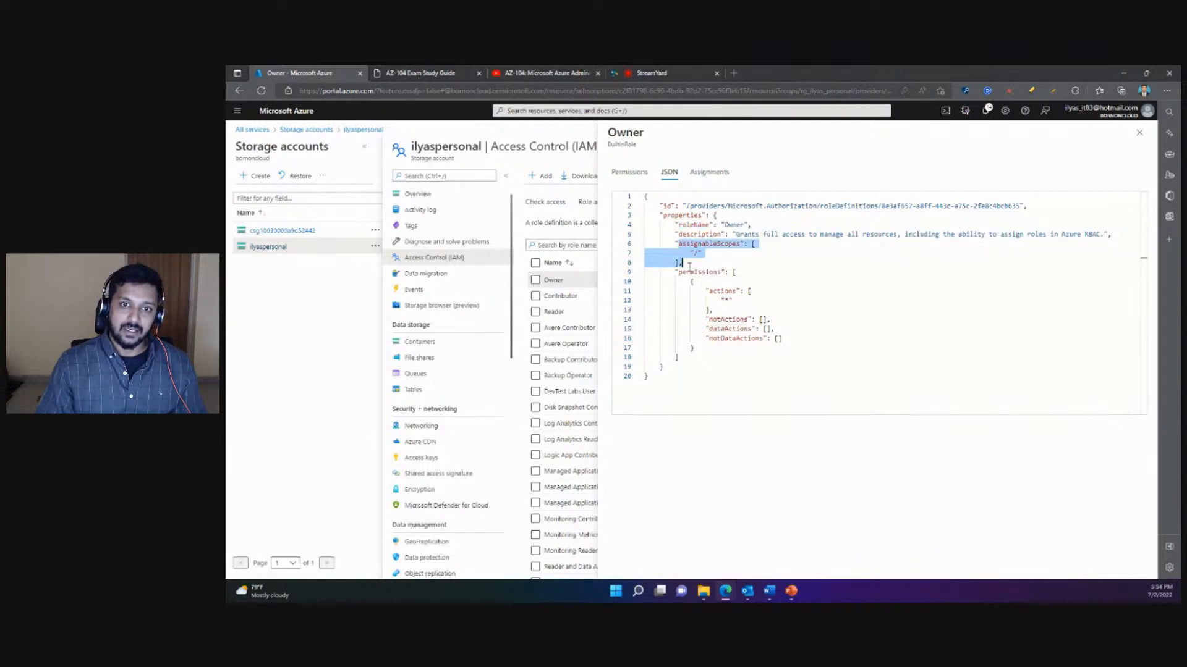
left_click(690, 265)
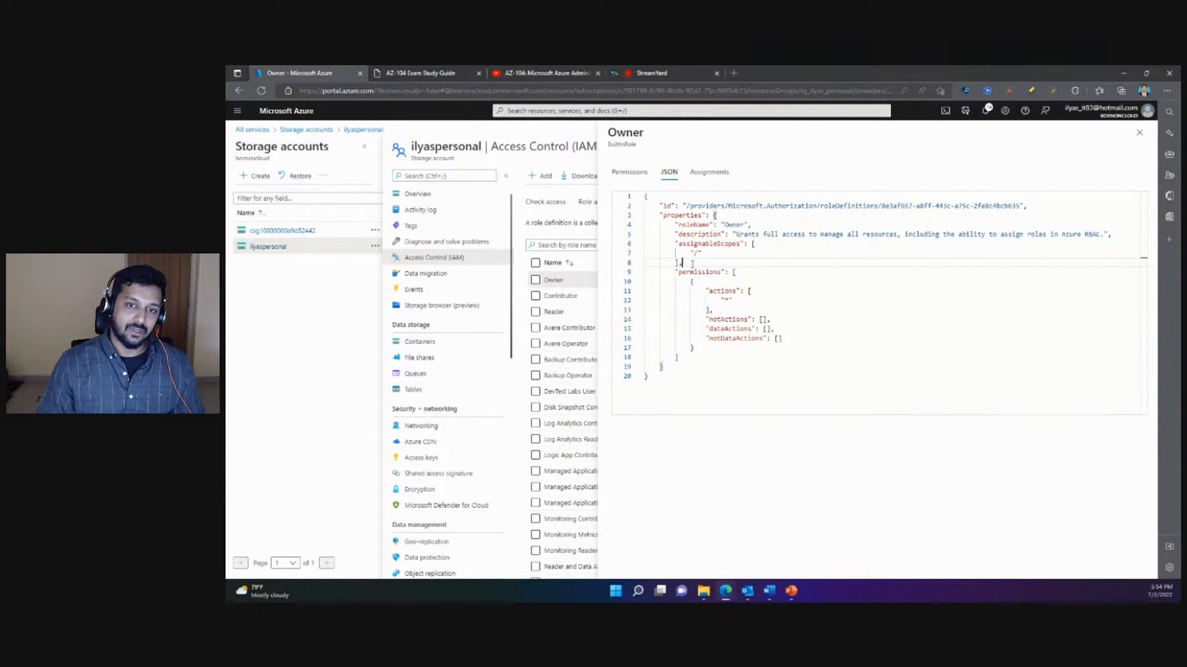
double_click(719, 245)
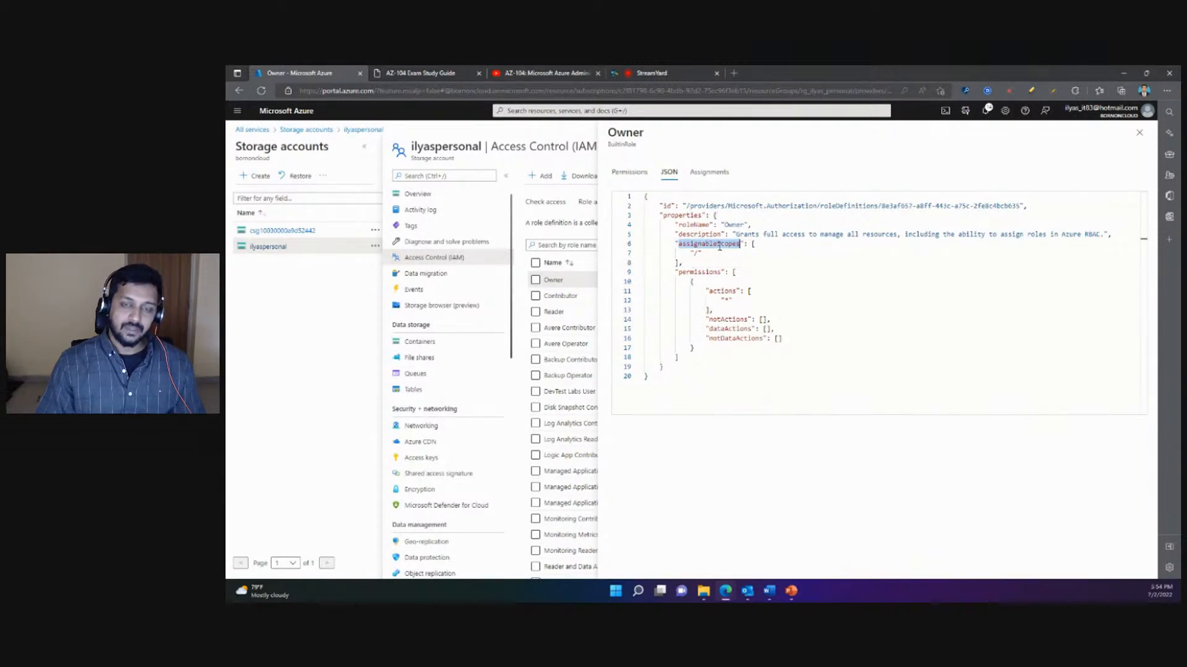
- Highlight the permissions block of the JSON definition, its entries from actions to dataActions, and the notDataActions property
left_click_drag(684, 264, 680, 358)
left_click(705, 295)
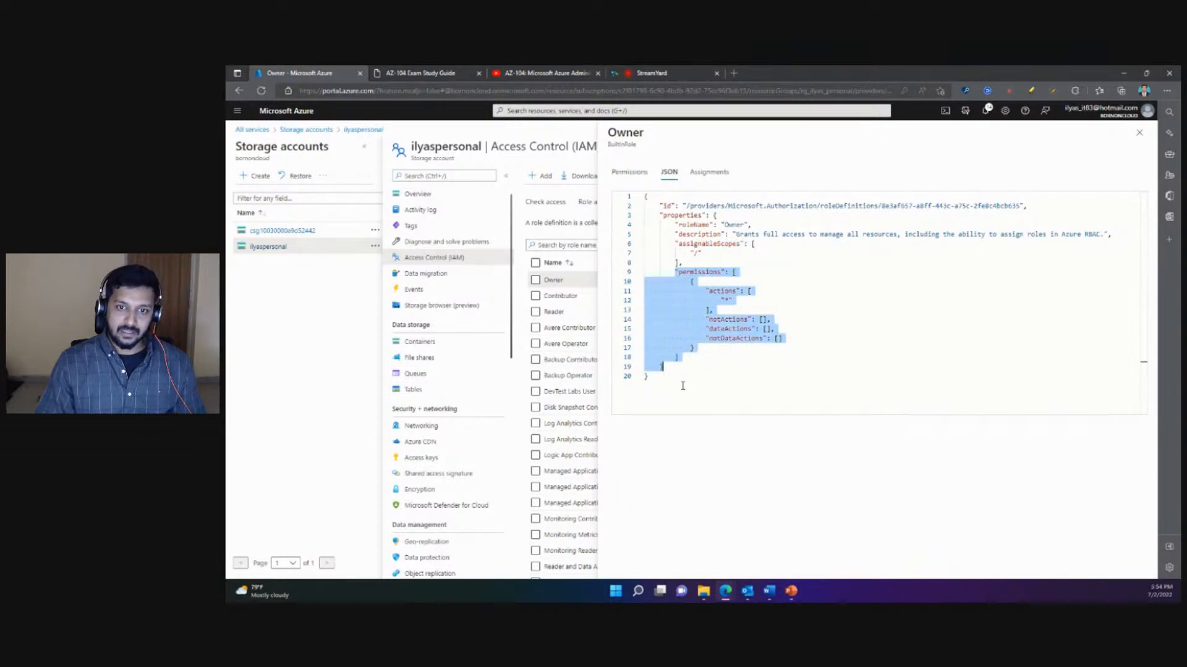
left_click(683, 386)
left_click_drag(704, 291, 778, 329)
left_click(717, 312)
left_click(734, 346)
left_click_drag(703, 338, 787, 340)
left_click(758, 366)
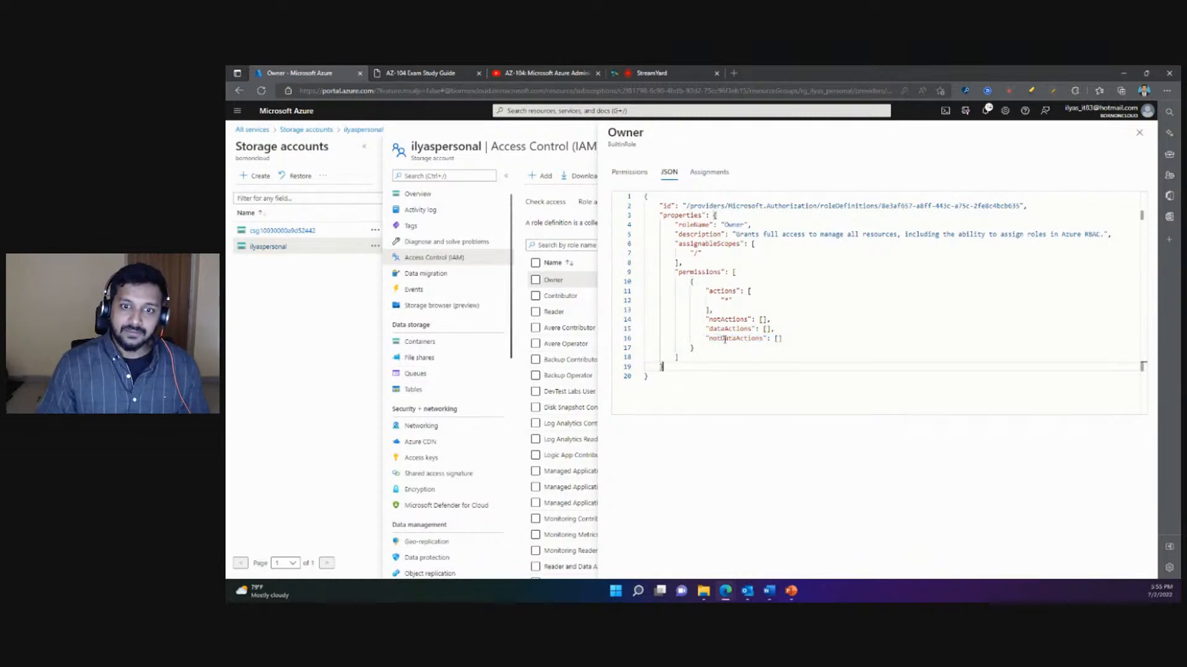
double_click(723, 338)
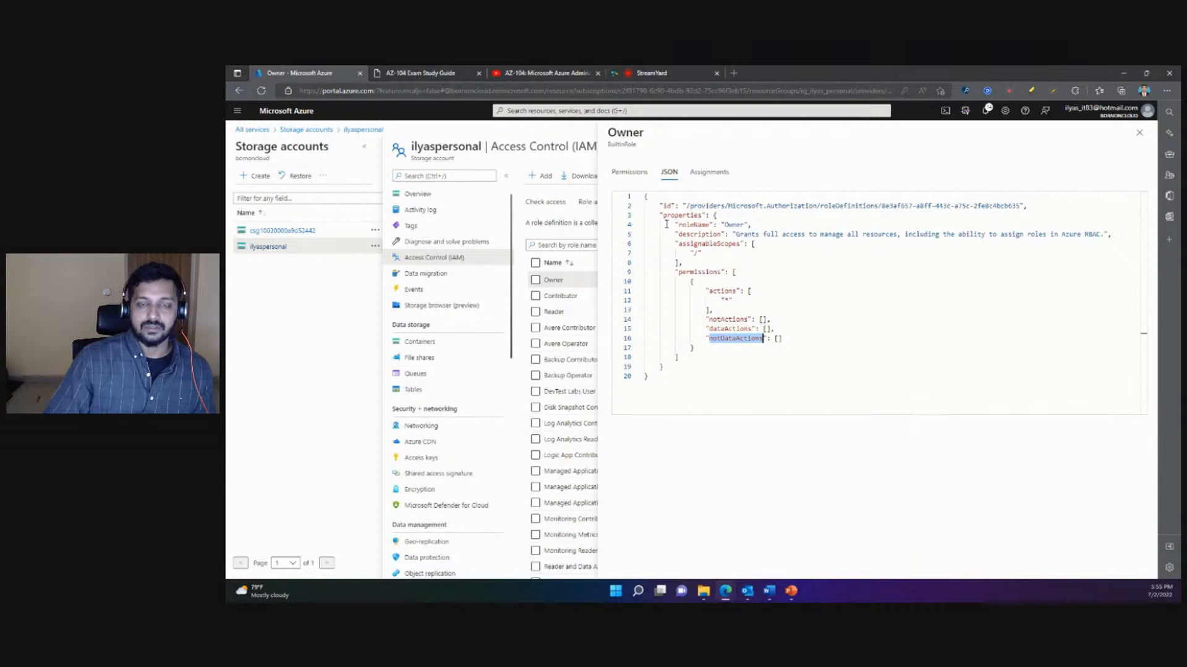
- Review who the Owner role is assigned to and close the role's details
left_click(709, 172)
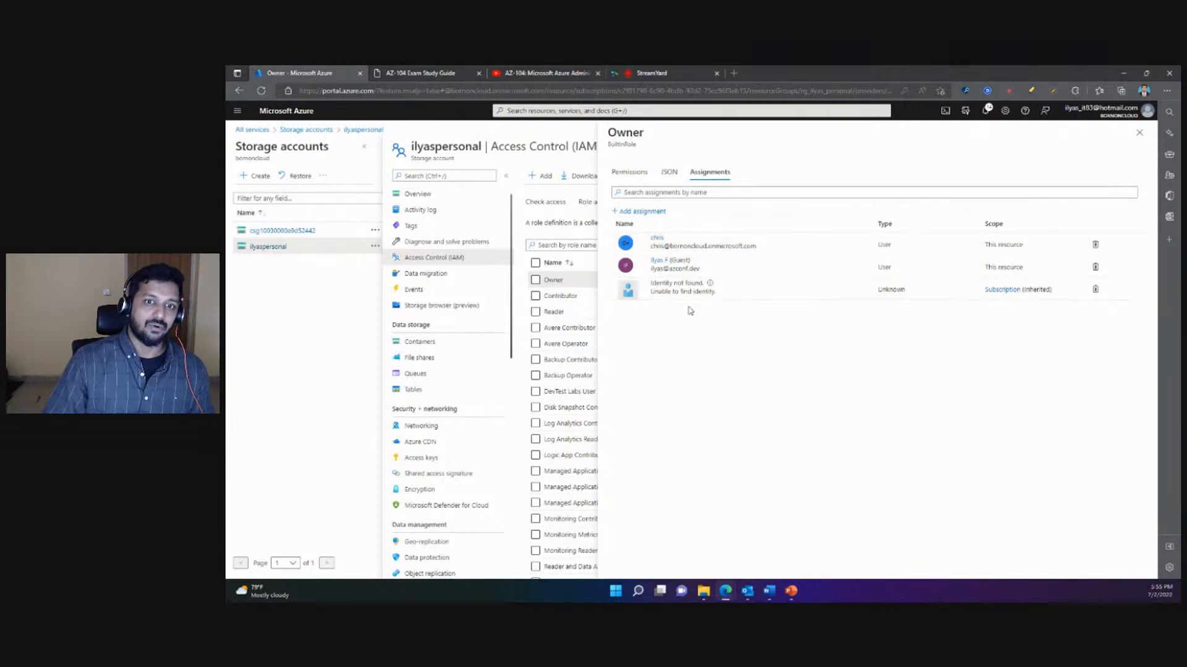
left_click(1139, 132)
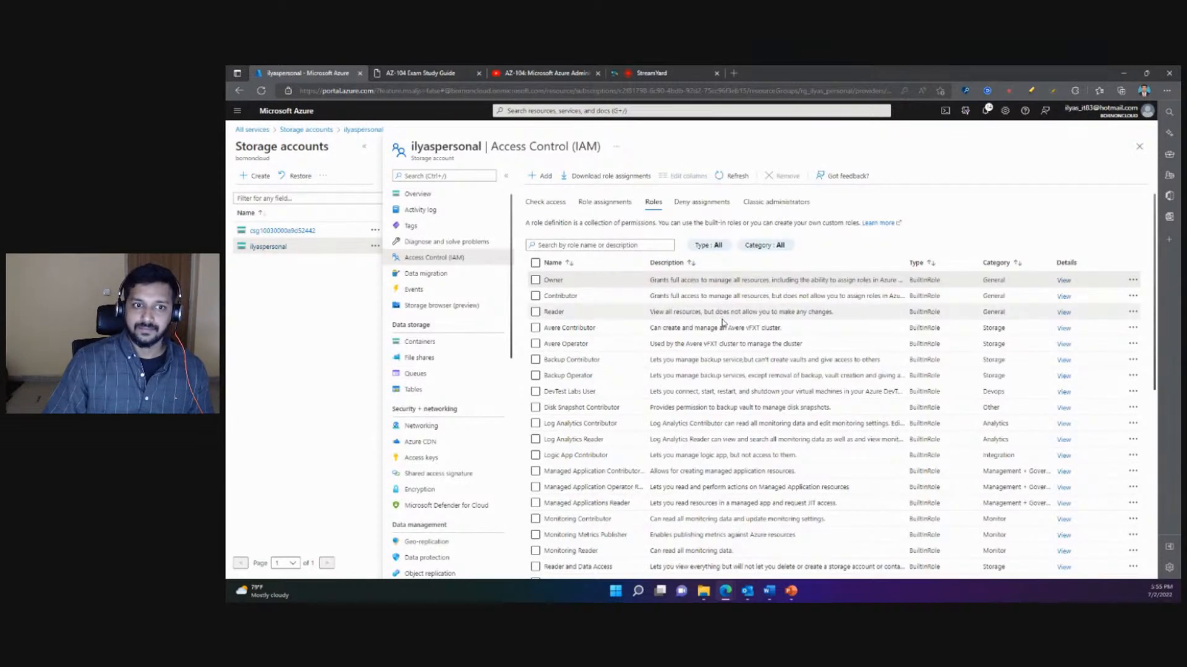
- Check the options for adding access without choosing one, and look through the full list of built-in roles down to Virtual Machine Contributor
left_click(543, 177)
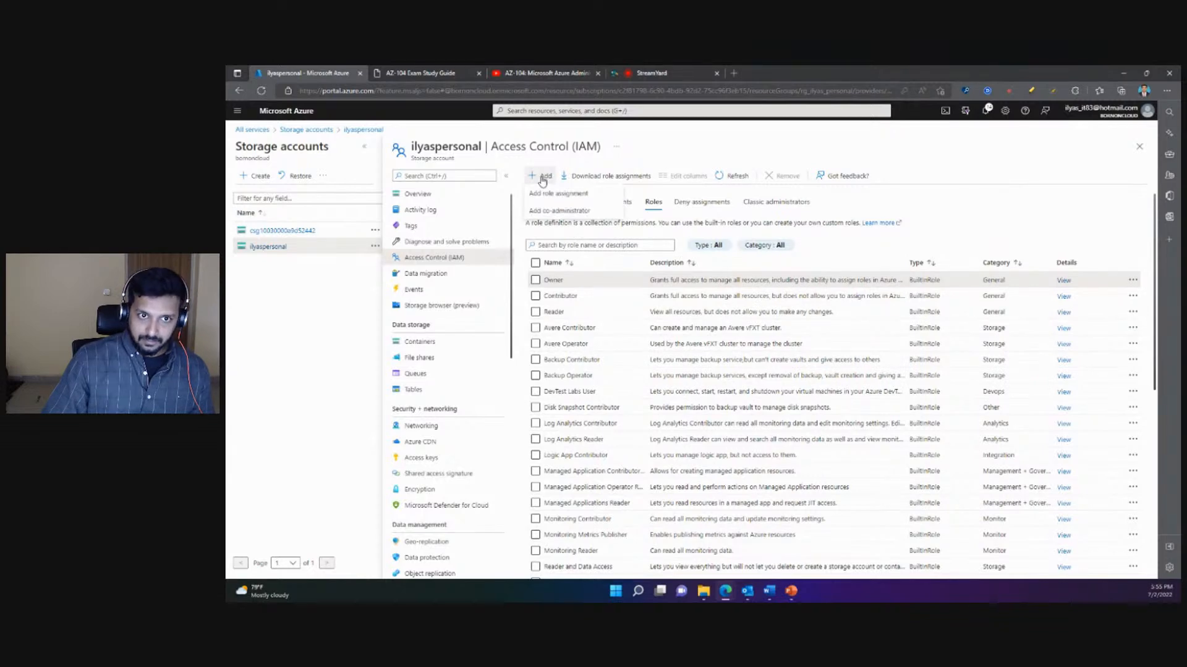
left_click(1005, 160)
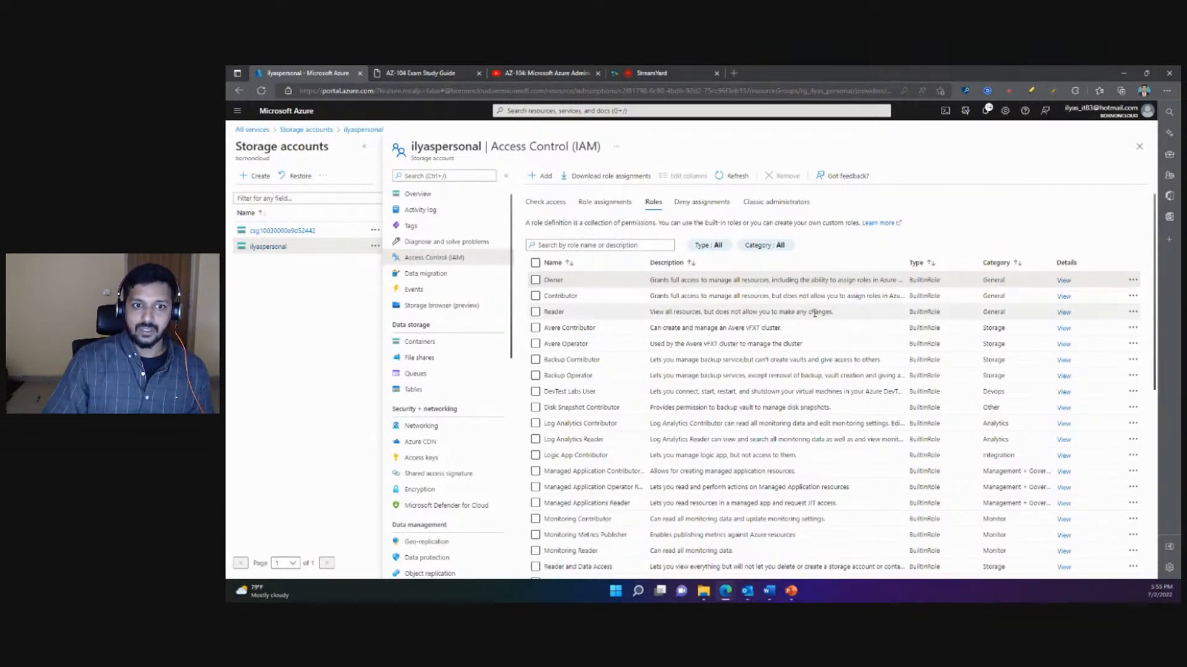
scroll(745, 374, "down", 2)
scroll(741, 373, "down", 2)
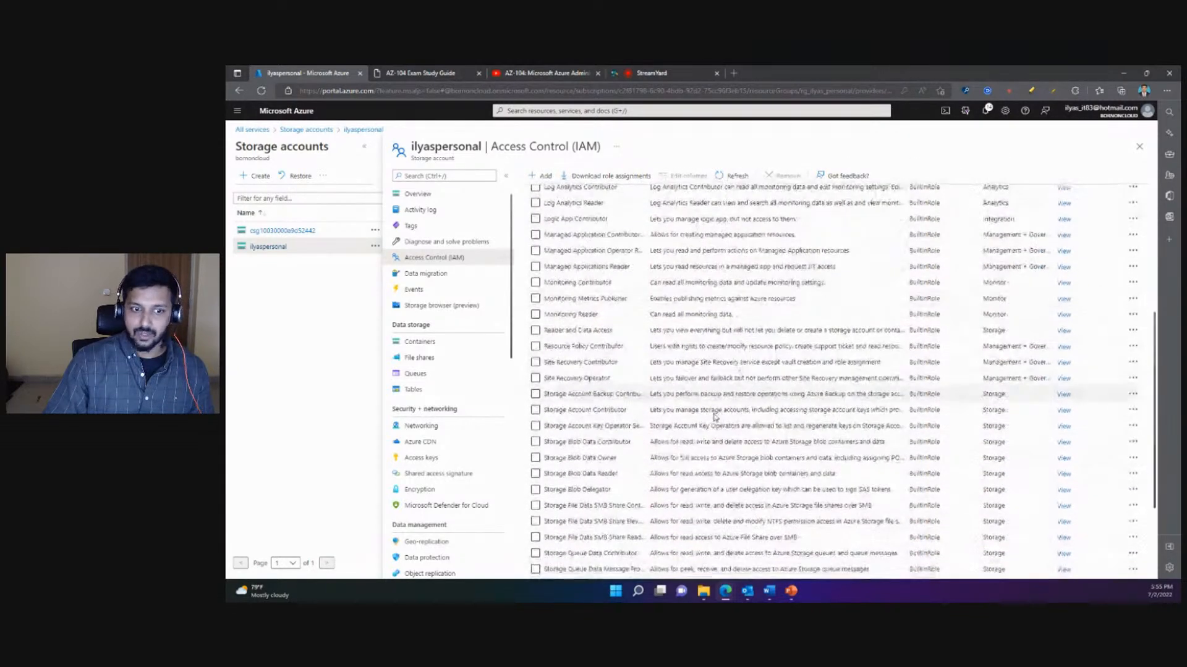
scroll(618, 395, "down", 2)
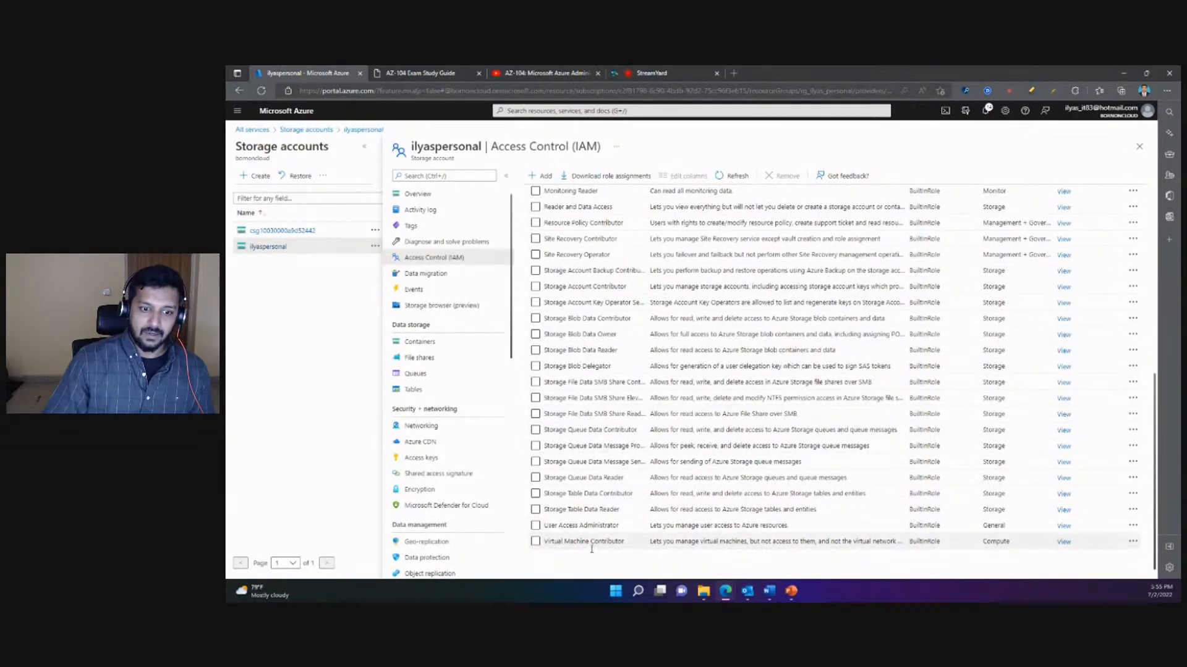
scroll(678, 367, "up", 5)
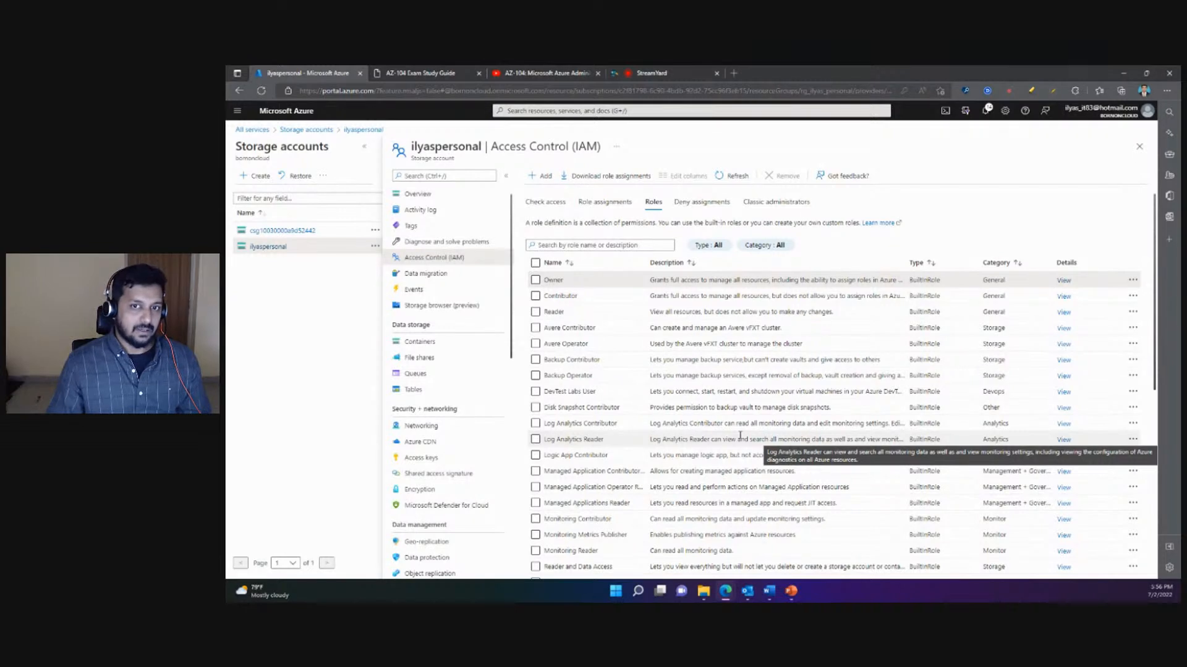
- Close the storage account's access control page to return to the storage accounts list, and try to switch to PowerPoint
left_click(1139, 147)
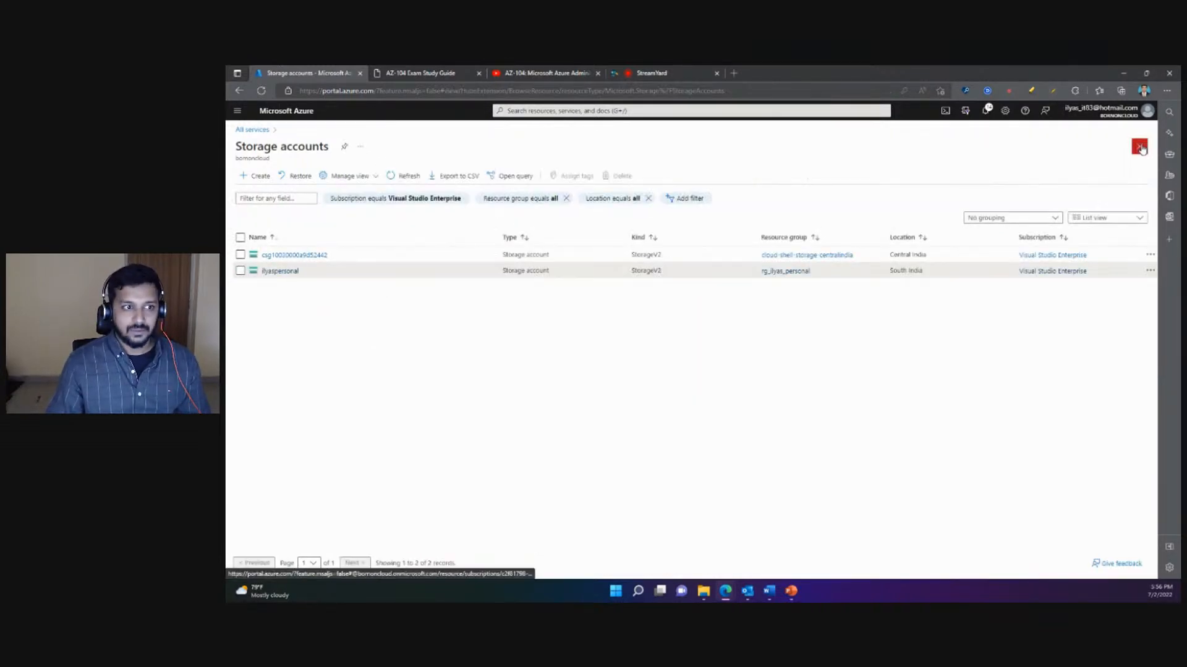
mouse_move(796, 596)
left_click(790, 557)
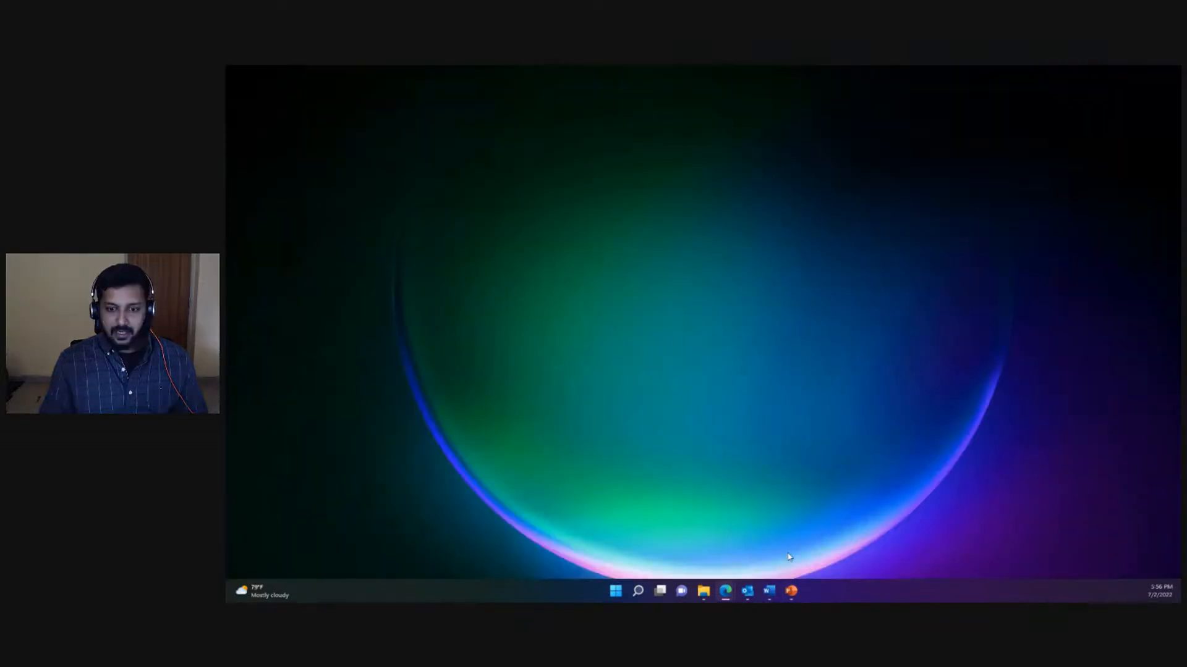
left_click(792, 593)
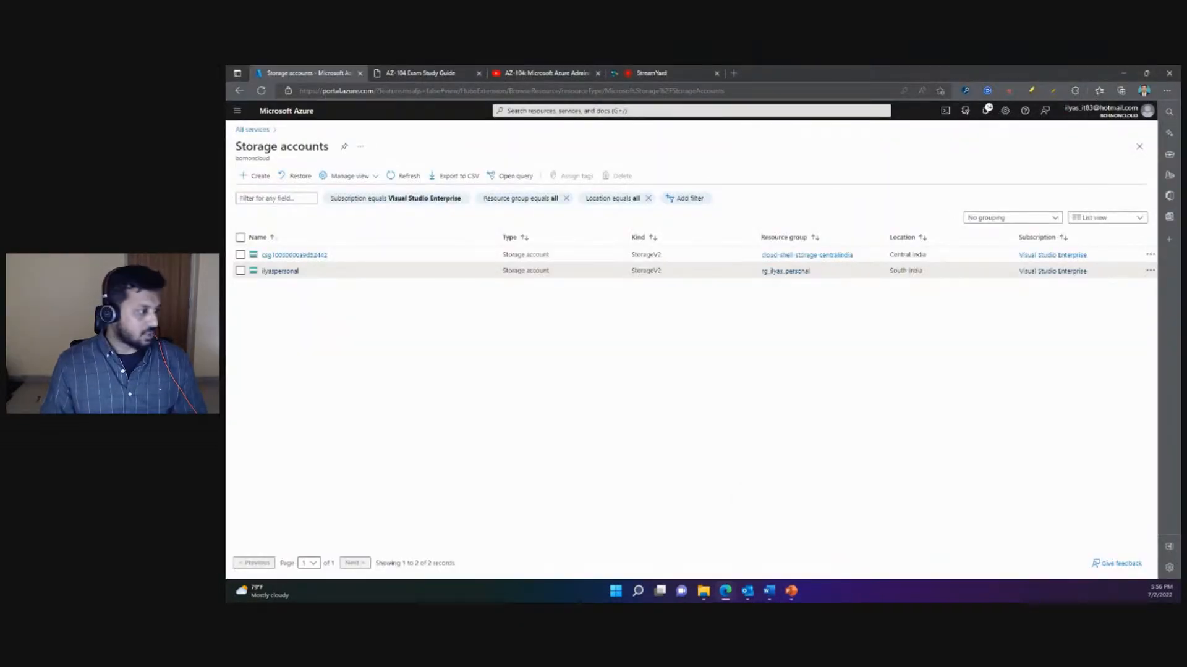
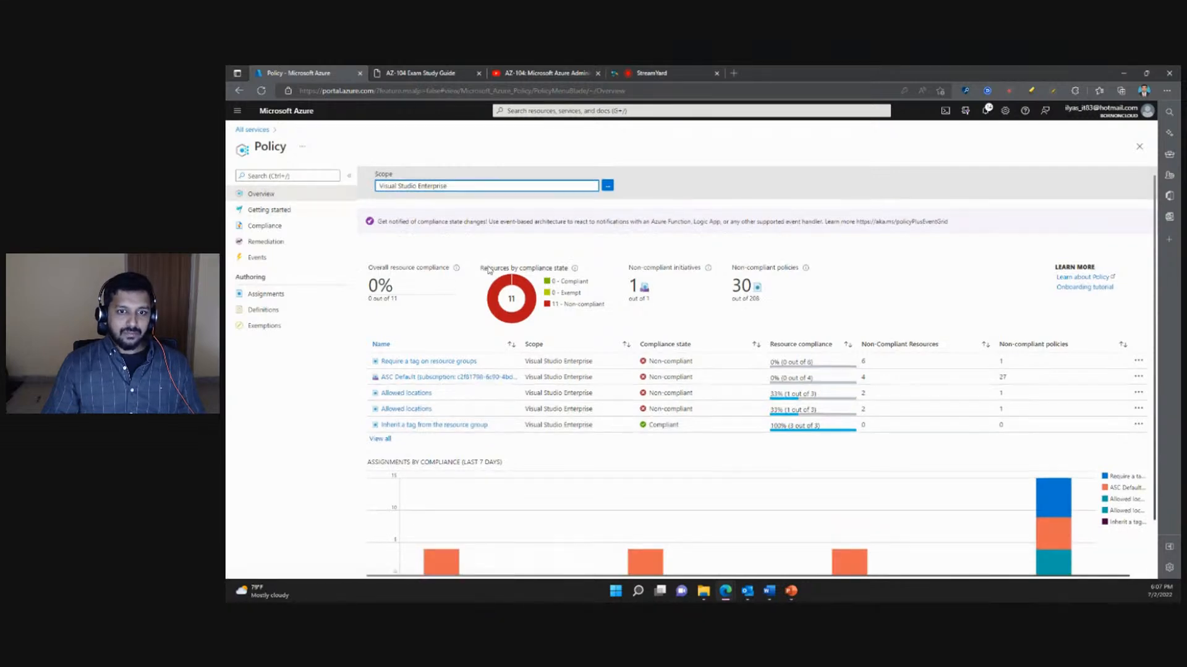
- Examine the Azure Policy overview for the Visual Studio Enterprise scope, including the compliance summary, assignment list and seven-day assignments chart
scroll(675, 344, "down", 1)
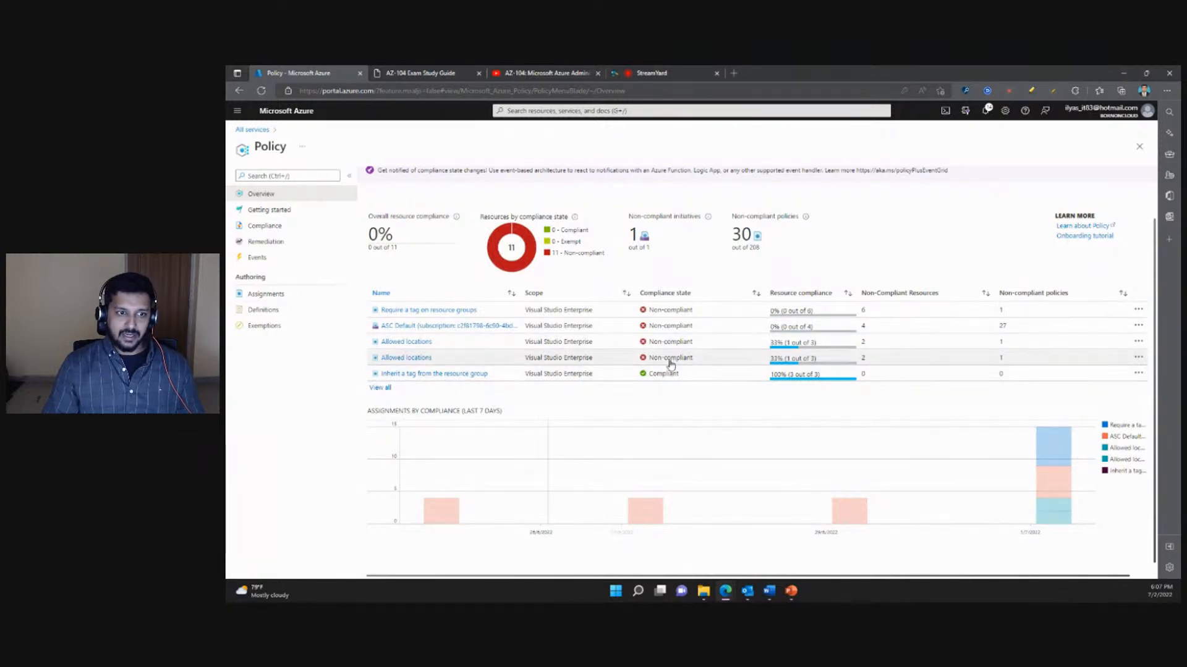
scroll(675, 359, "up", 1)
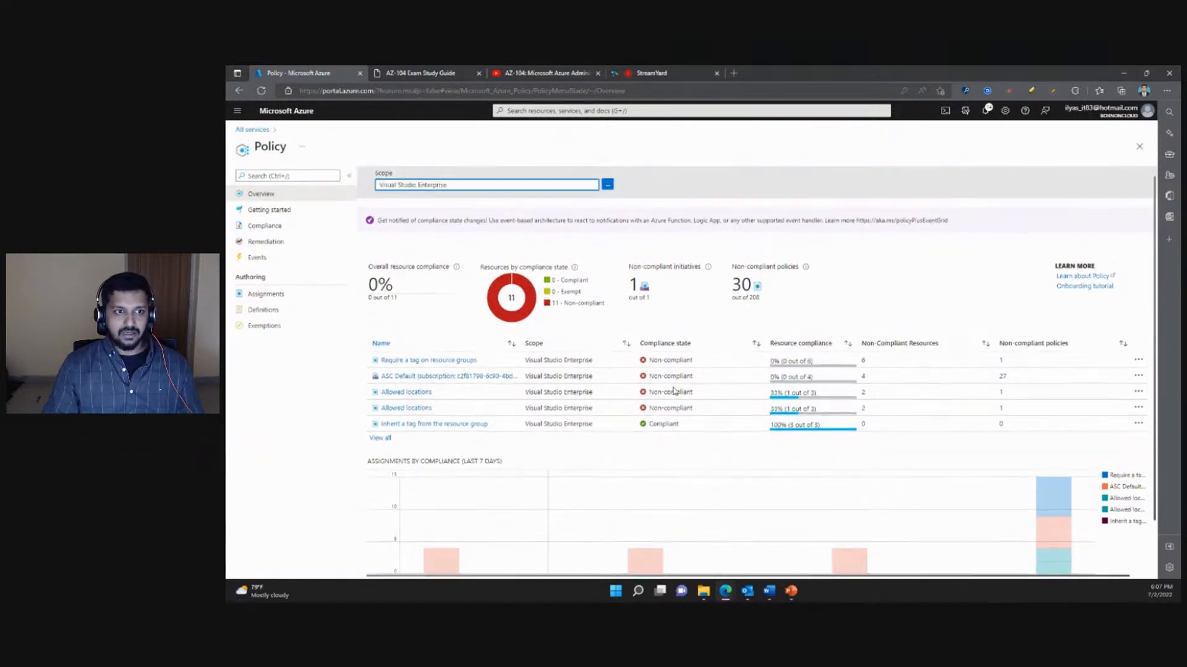
scroll(676, 389, "down", 1)
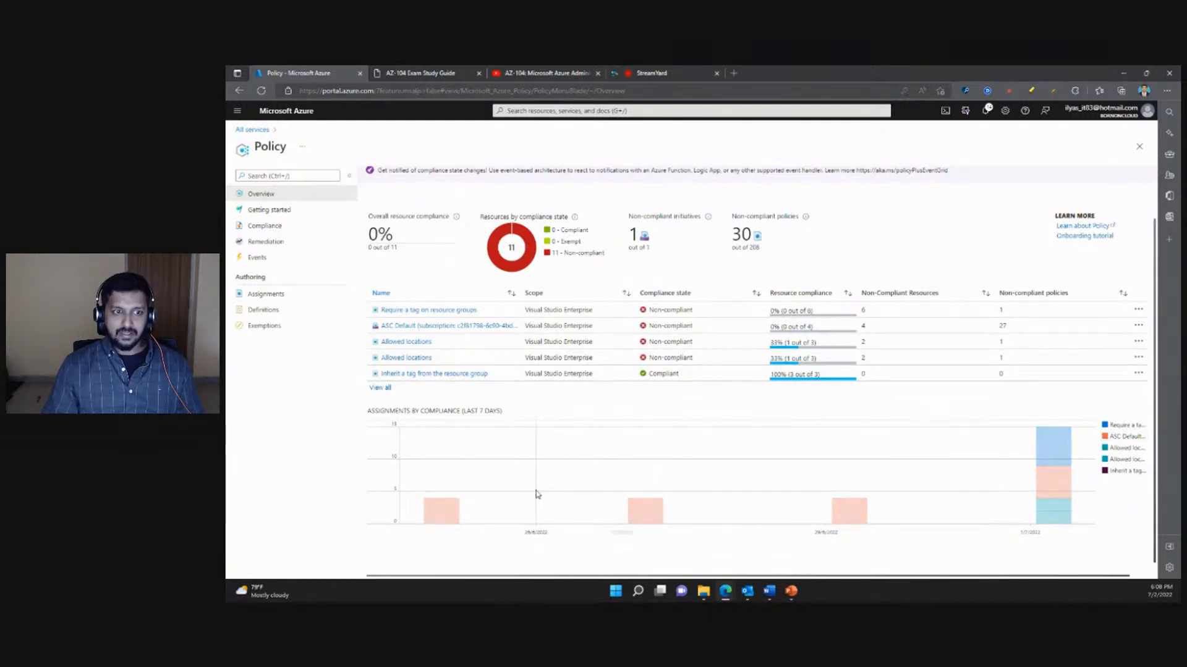
scroll(596, 404, "up", 1)
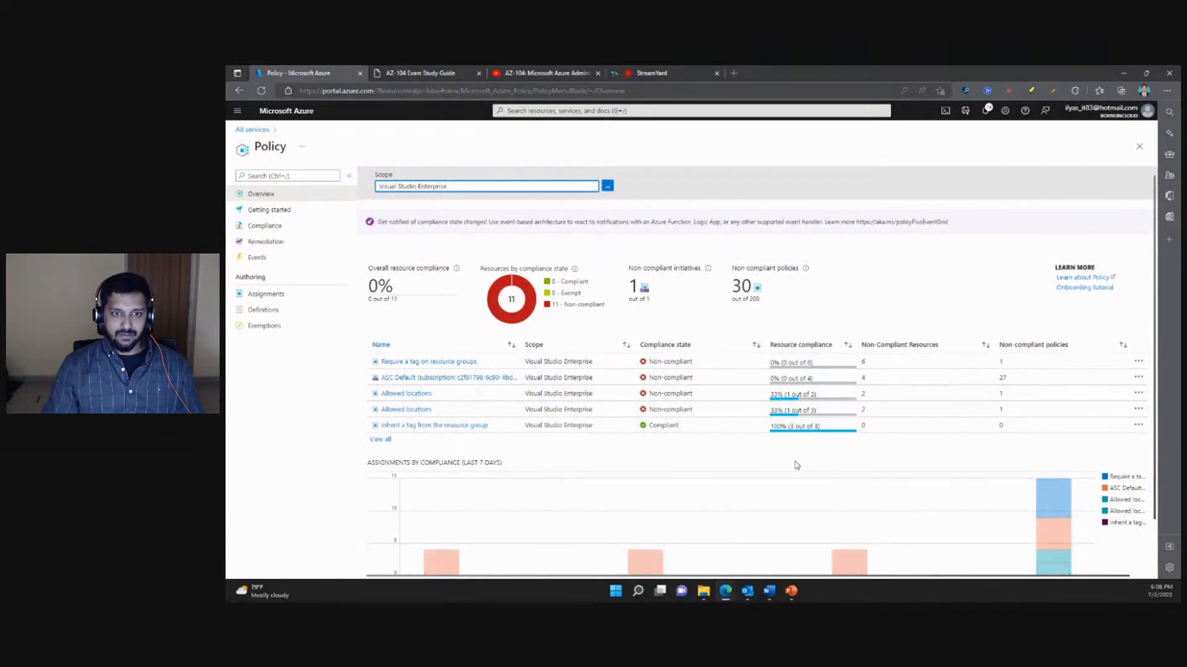
scroll(686, 483, "down", 1)
scroll(685, 482, "up", 1)
scroll(682, 480, "down", 1)
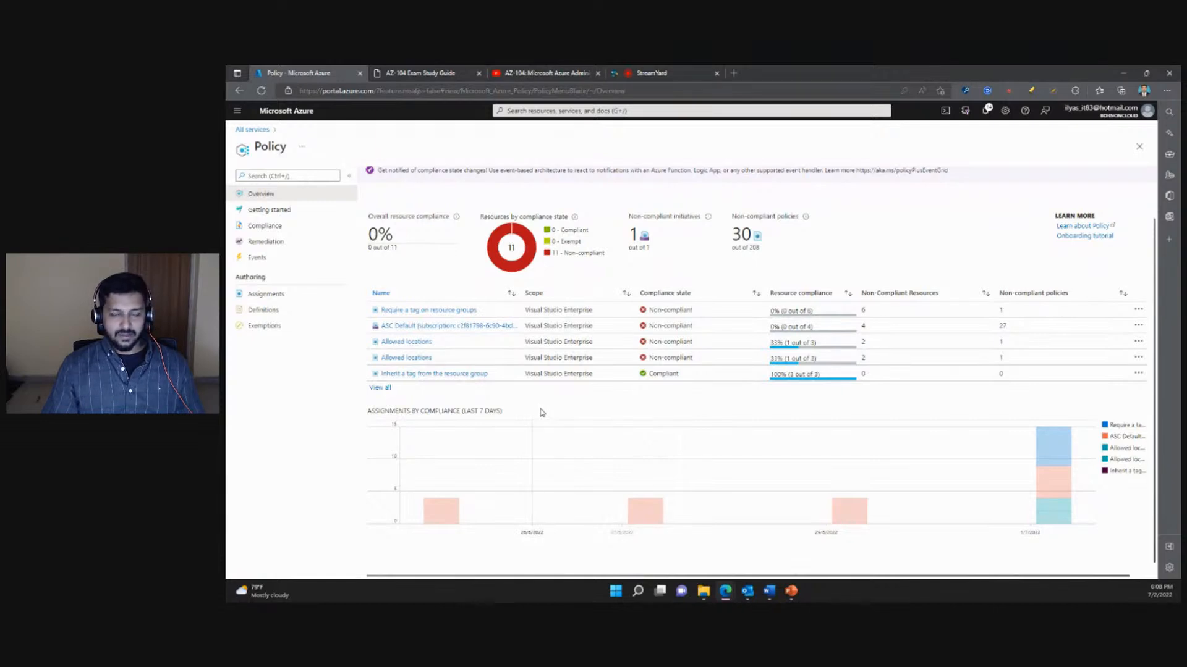
- Show the Getting started page of Azure Policy and highlight the Recommended policy assignments section
left_click(274, 211)
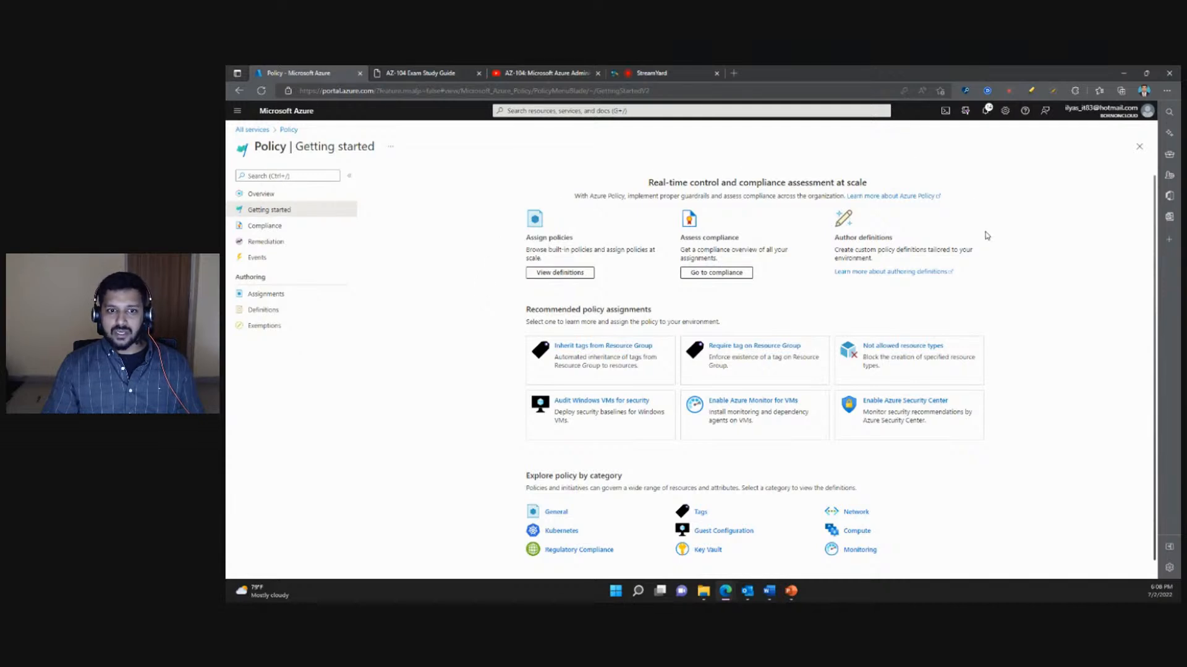
scroll(904, 301, "down", 1)
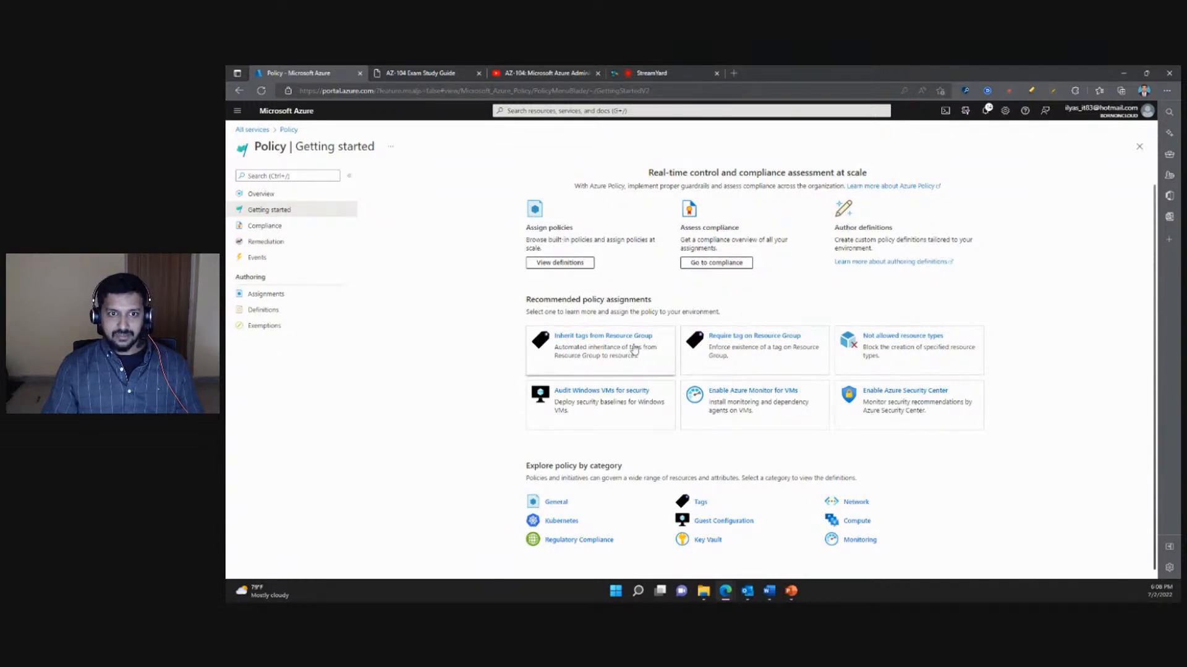
left_click_drag(526, 299, 736, 313)
left_click(716, 315)
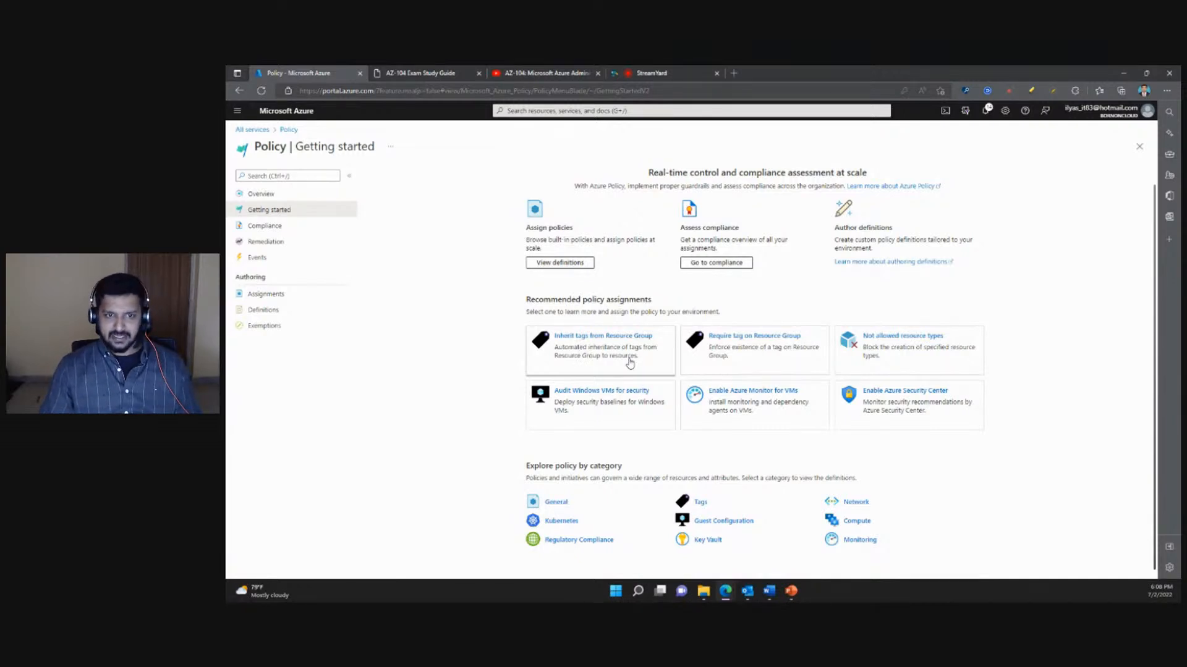
- Start a policy assignment from the recommended Inherit tags from Resource Group policy and highlight the word "tag" in its title
left_click(598, 365)
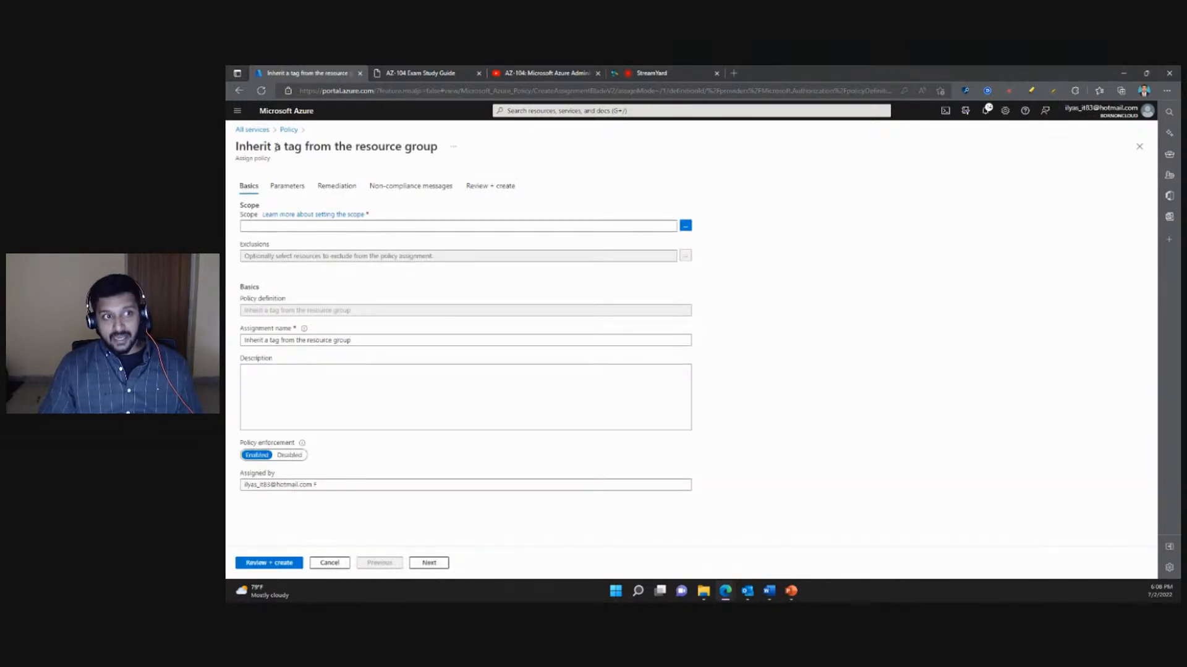
left_click_drag(277, 148, 307, 148)
left_click(371, 159)
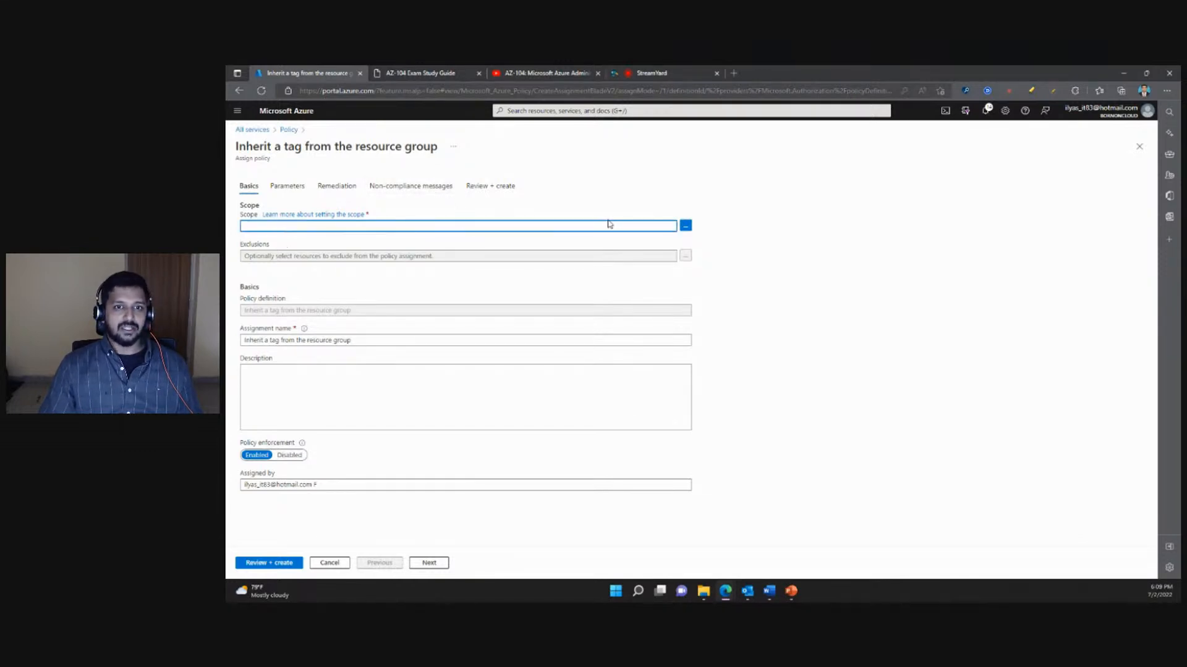
- Set the policy assignment's scope to the Visual Studio Enterprise subscription, without choosing a resource group
left_click(685, 227)
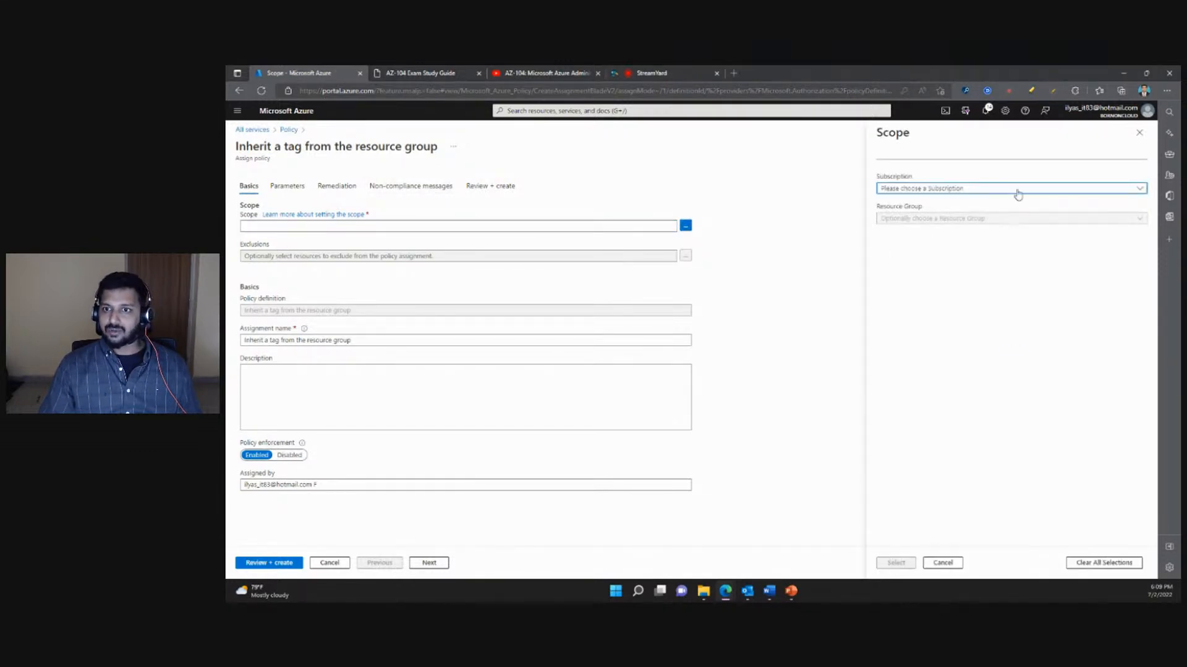
left_click(1074, 190)
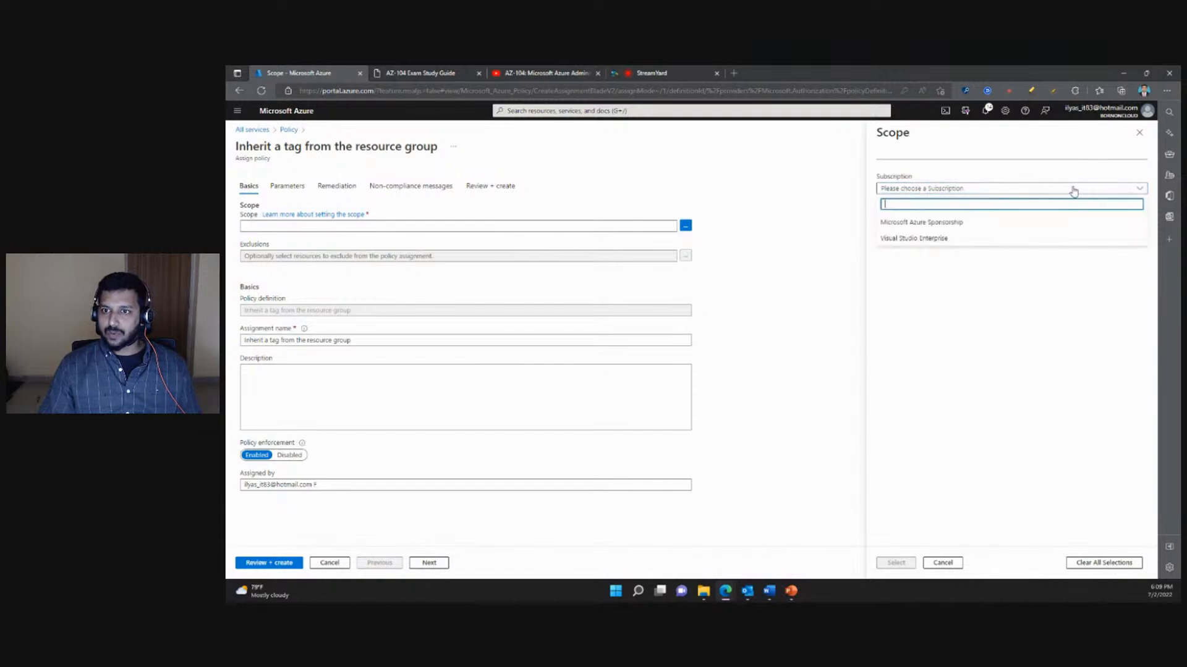
left_click(917, 243)
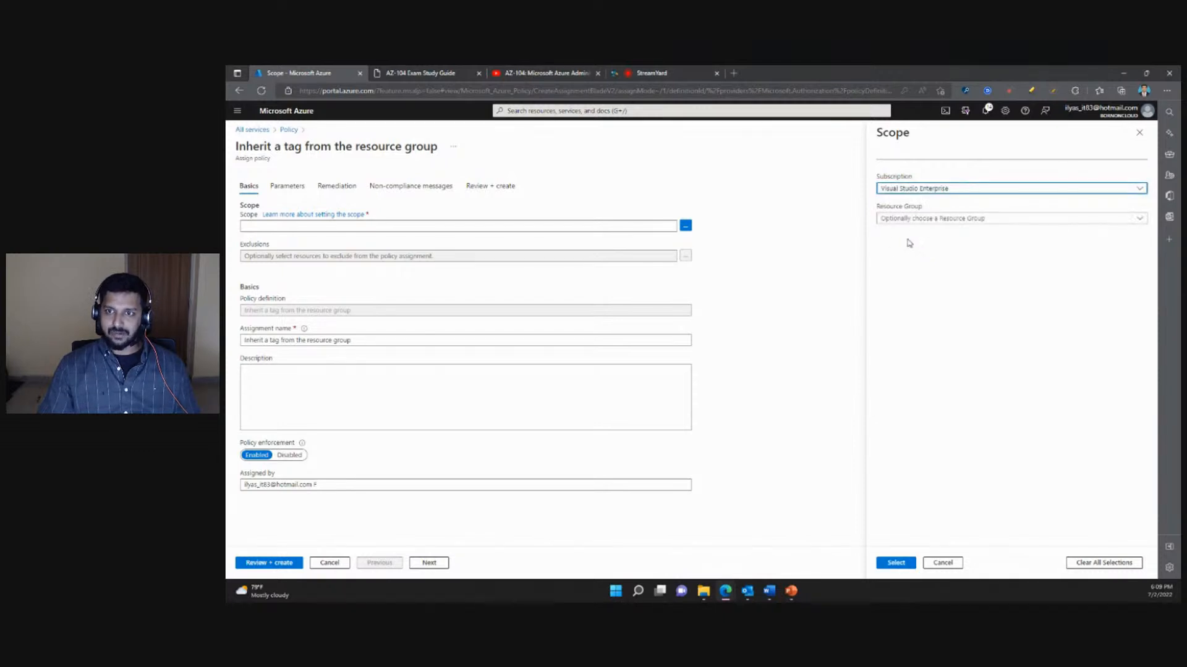
left_click(940, 218)
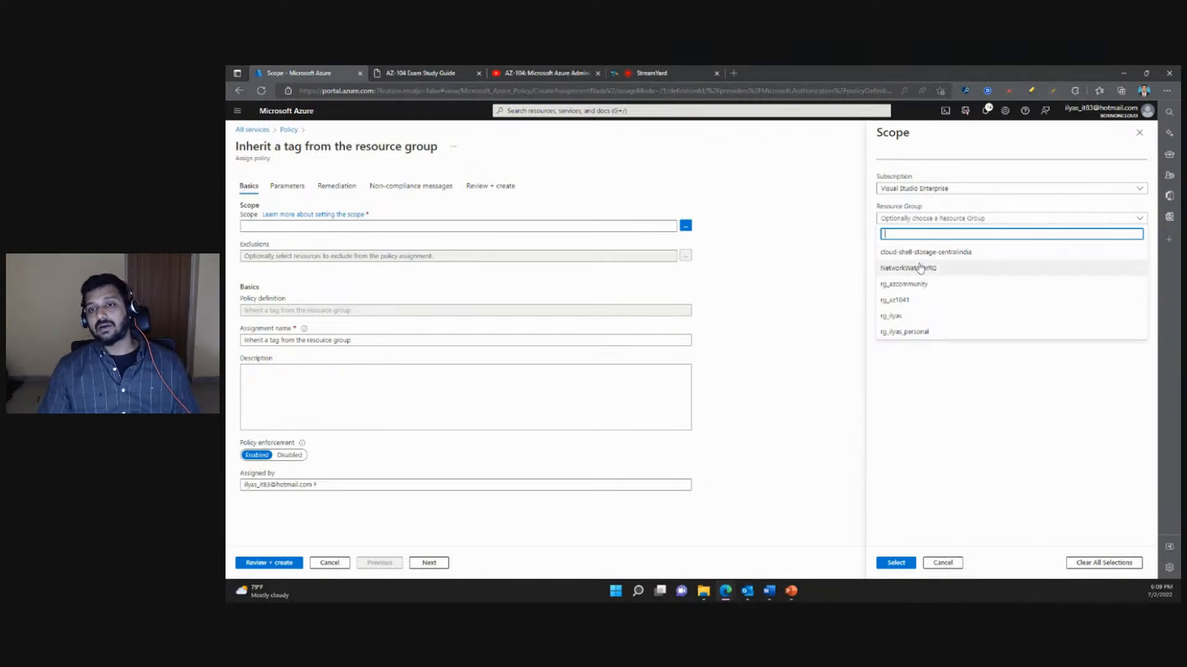
left_click(982, 357)
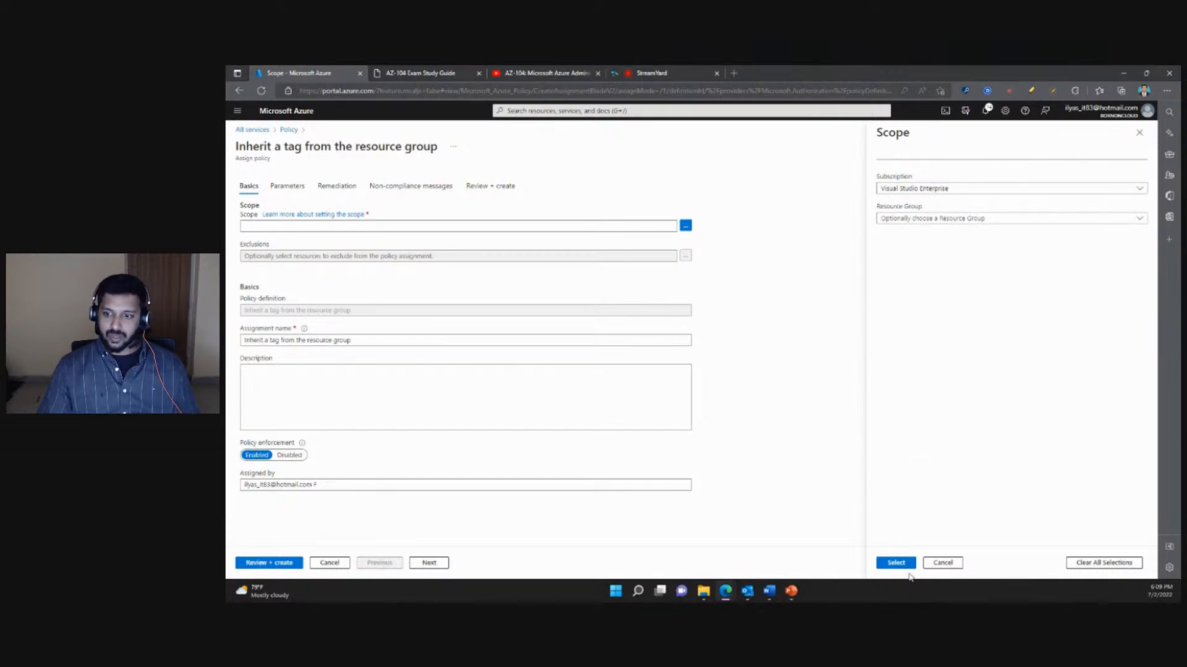
left_click(897, 563)
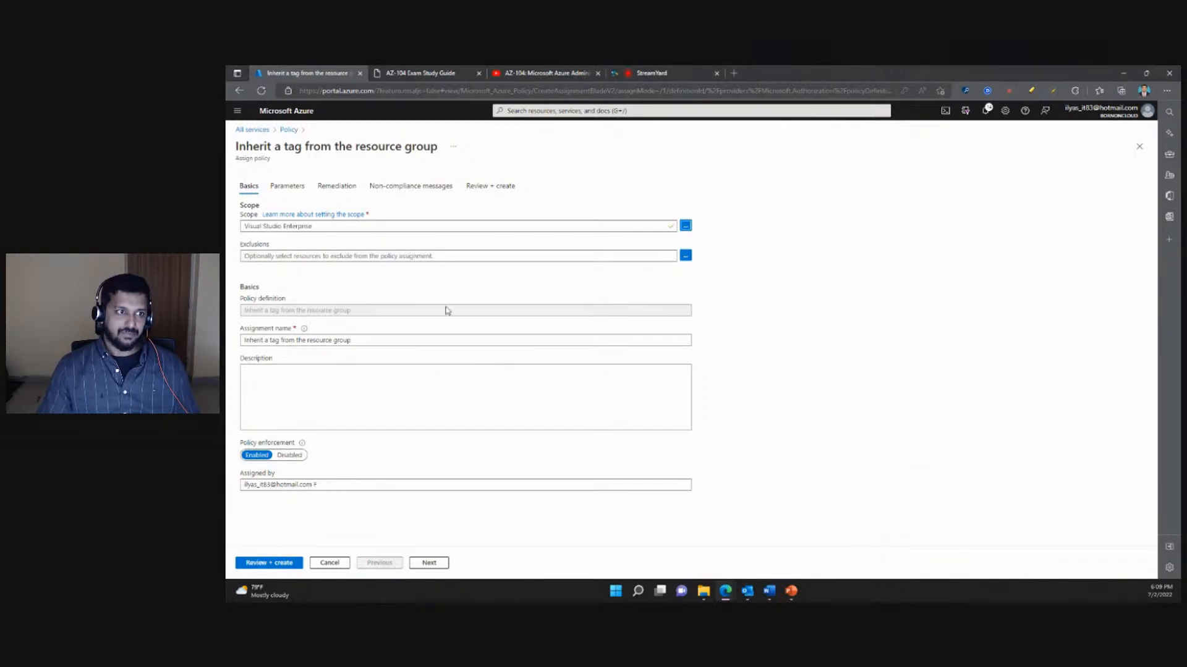
- Check which resource groups can be excluded from the policy assignment and close the exclusions without selecting any
left_click(441, 259)
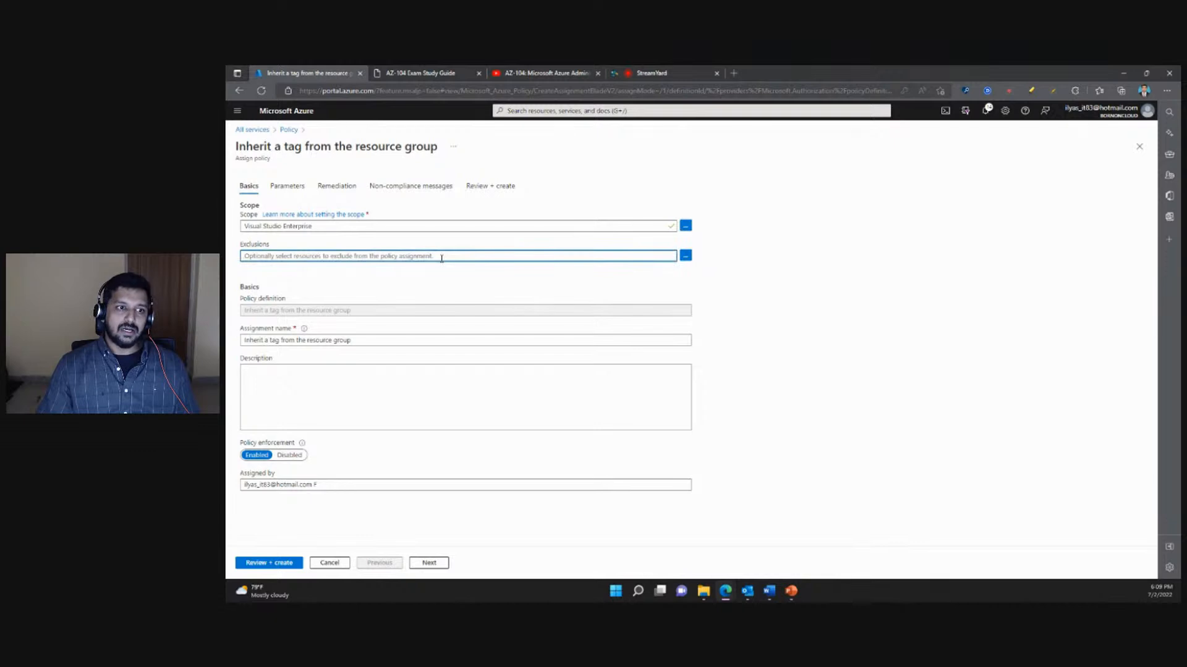
left_click(685, 256)
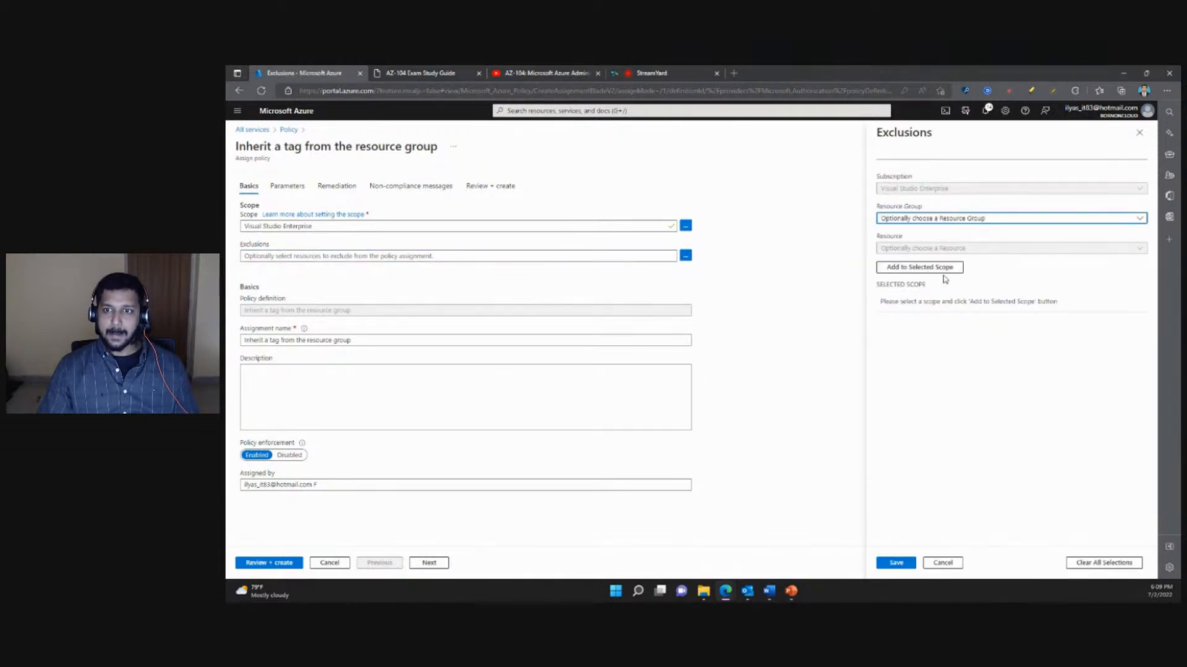
left_click(942, 221)
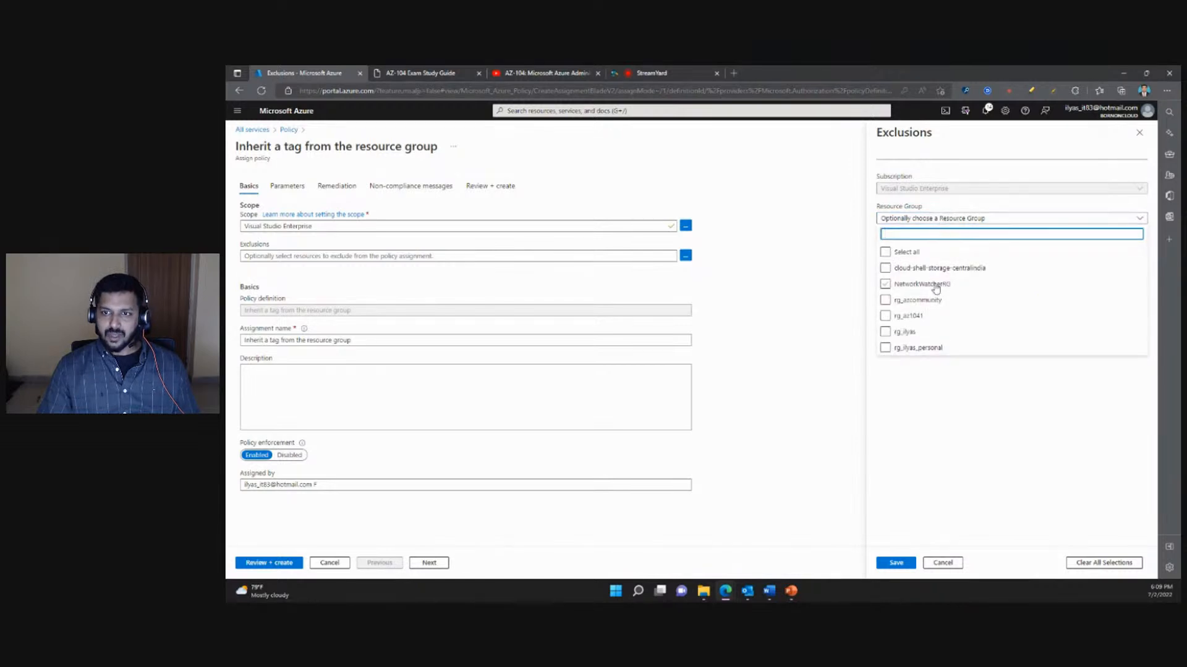
left_click(999, 376)
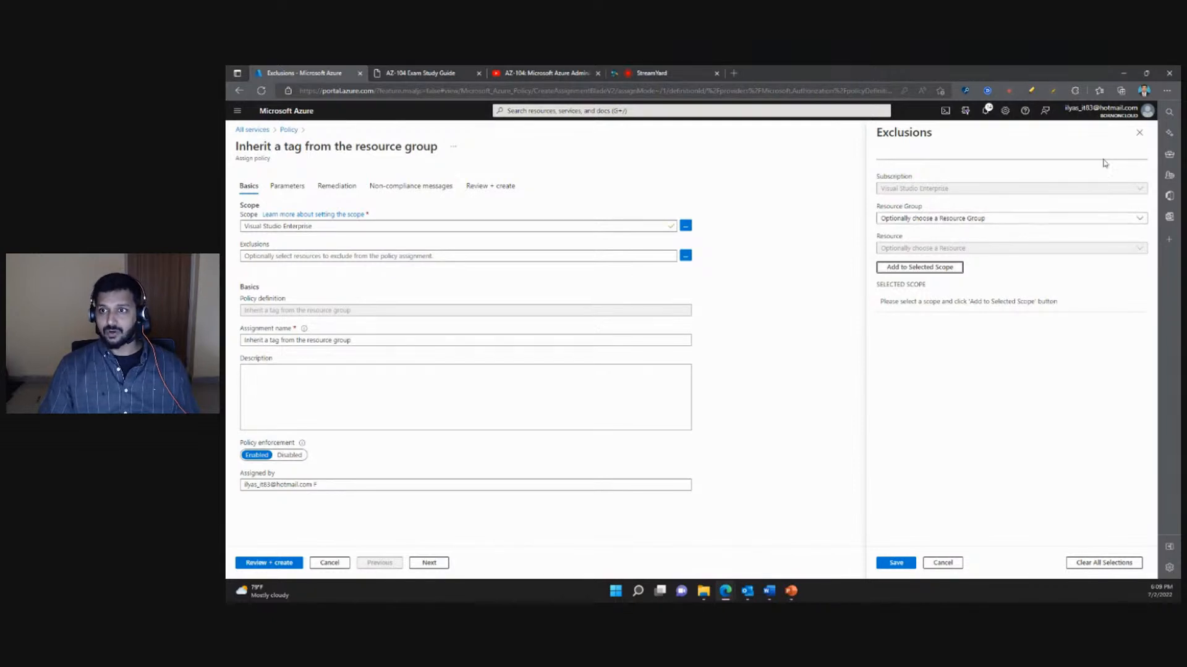
left_click(1139, 132)
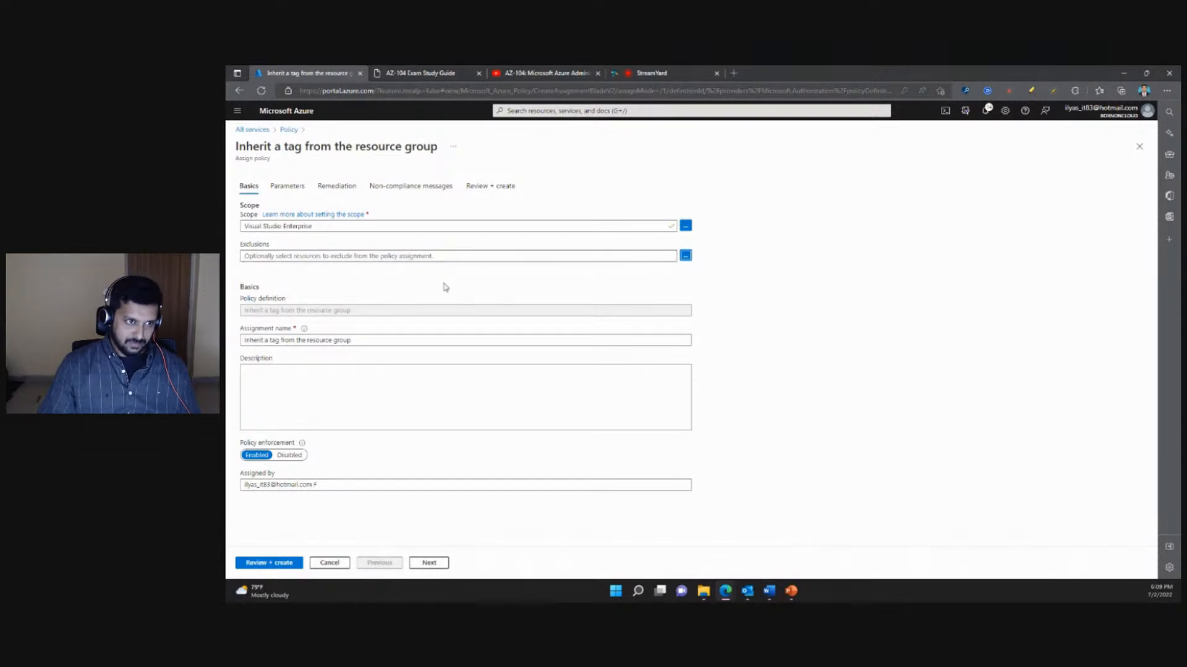
- Go over the assignment's description, policy enforcement and assigned-by settings and its Tag Name parameter without filling anything in
left_click(290, 389)
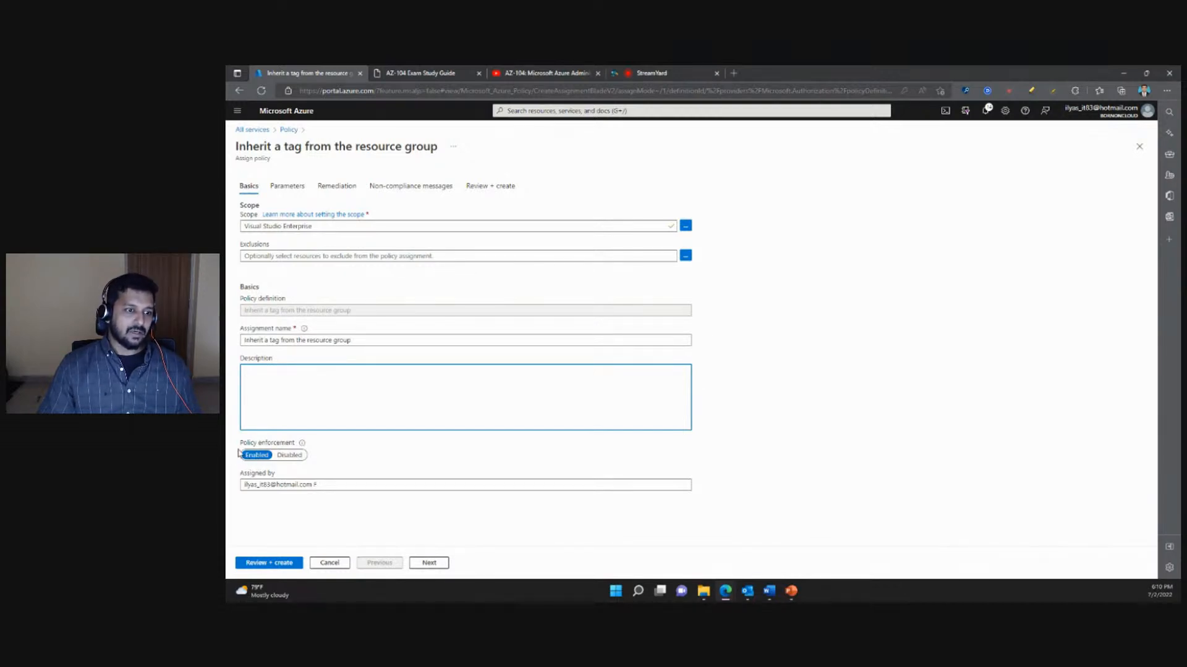
left_click(377, 446)
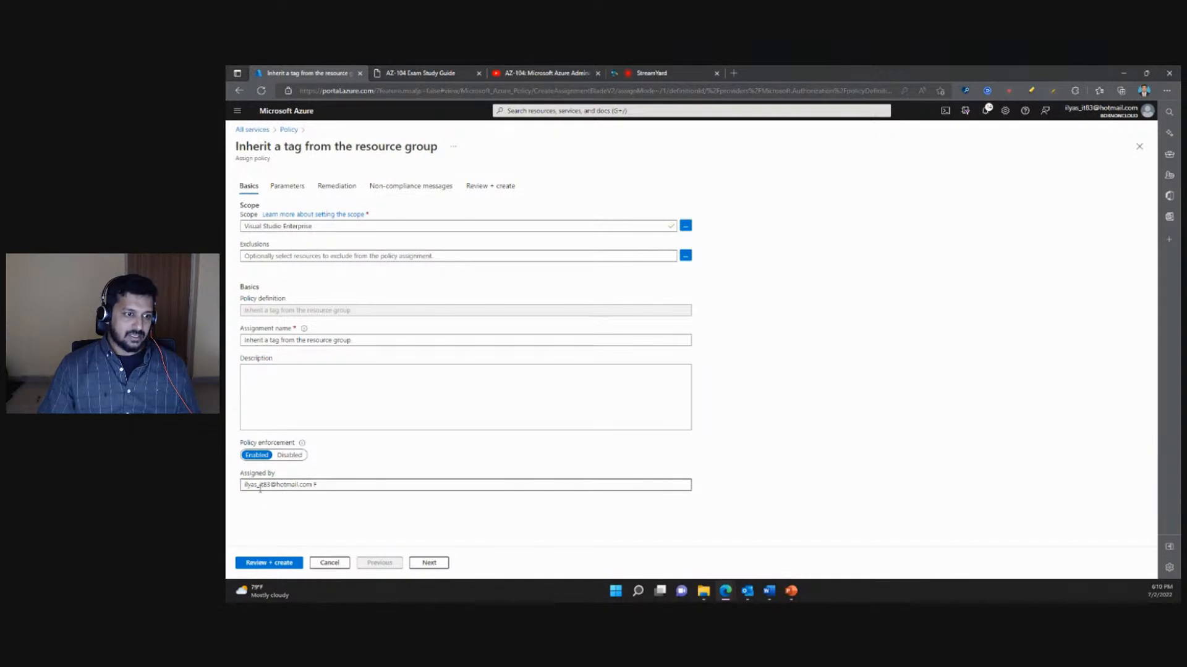
left_click_drag(260, 486, 328, 486)
left_click(303, 512)
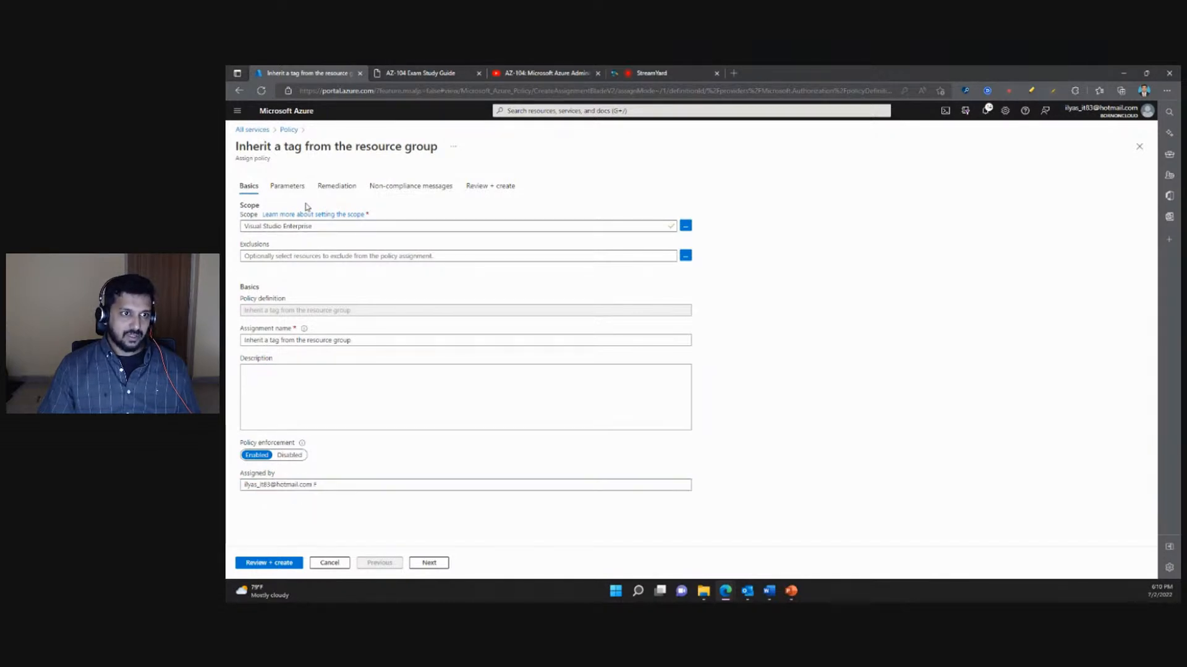
left_click(287, 186)
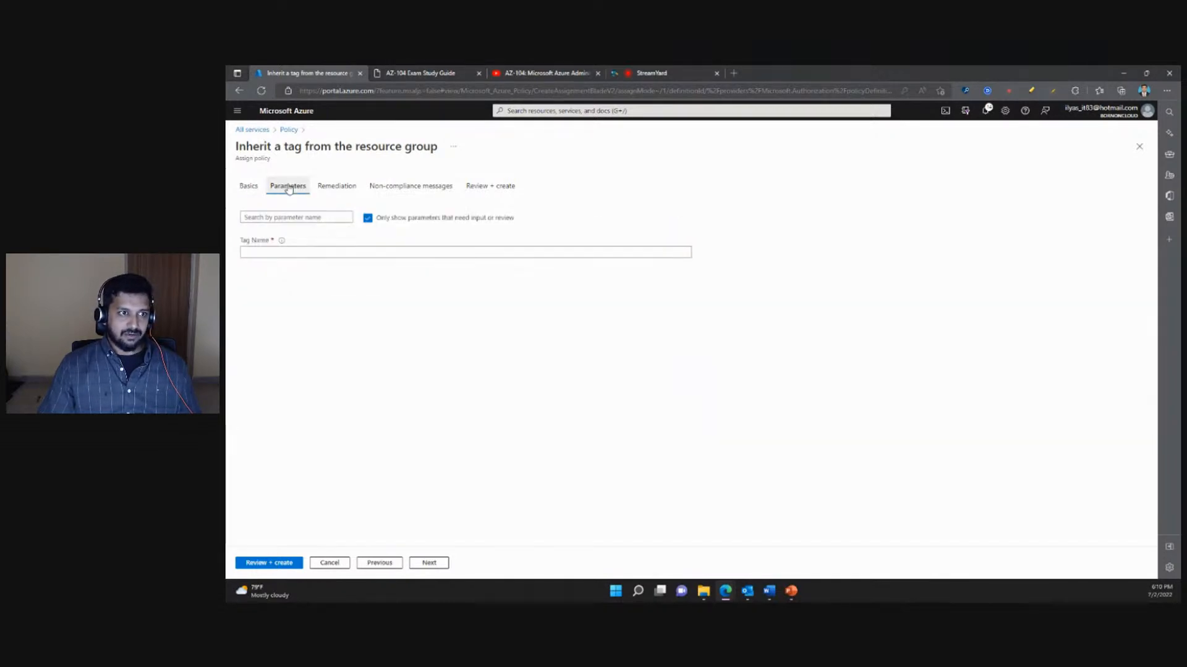
left_click(252, 252)
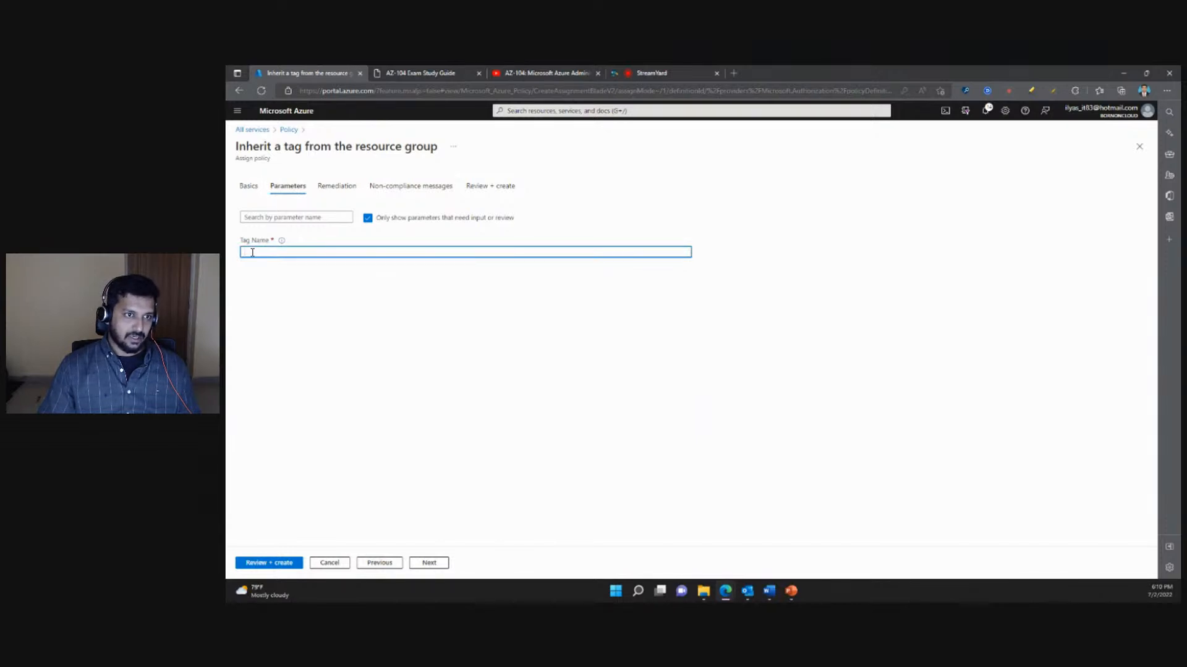
- Enable creating a remediation task for the assignment, with Inherit a tag from the resource group as the policy to remediate
left_click(328, 187)
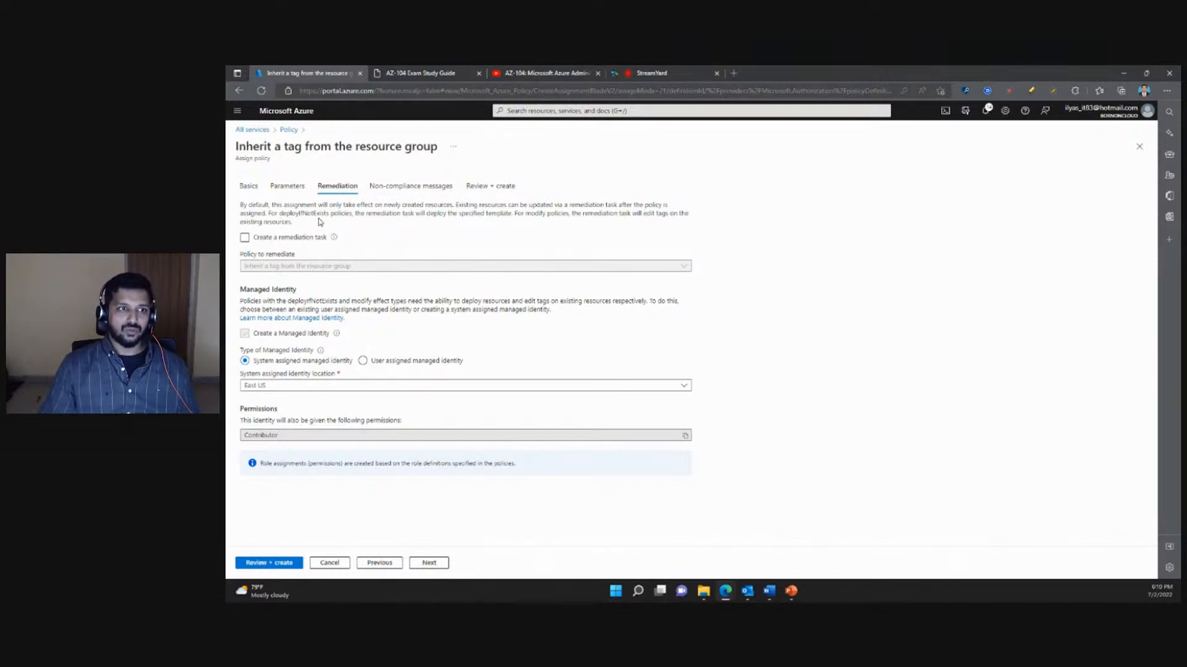
left_click(245, 239)
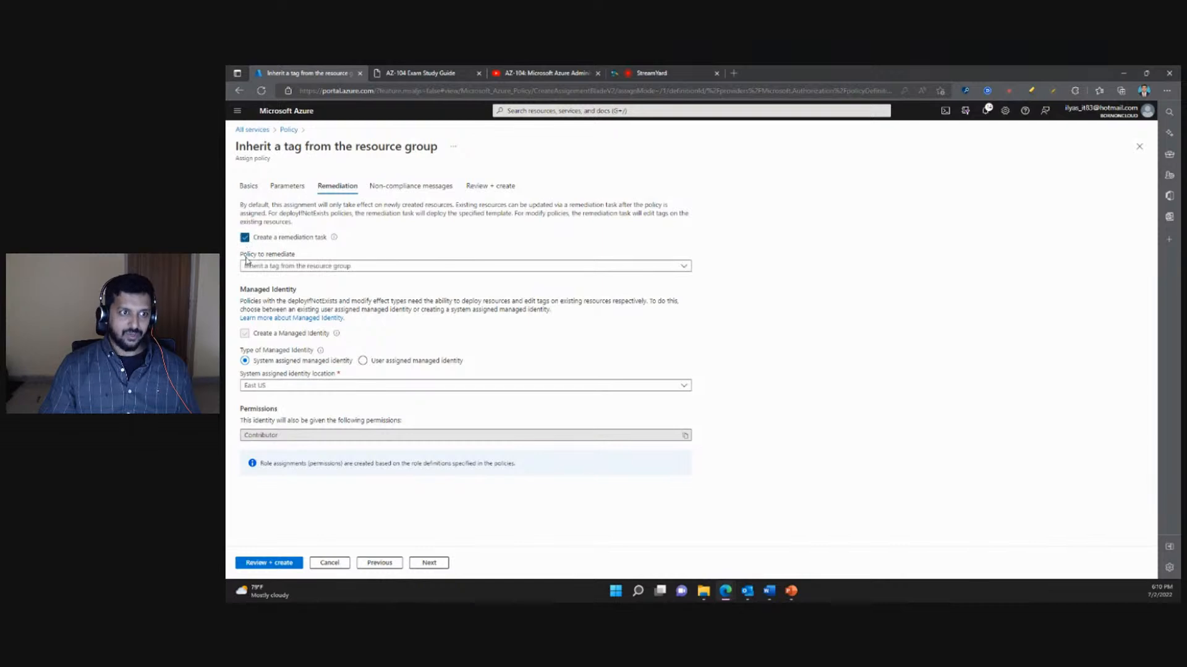
left_click(605, 268)
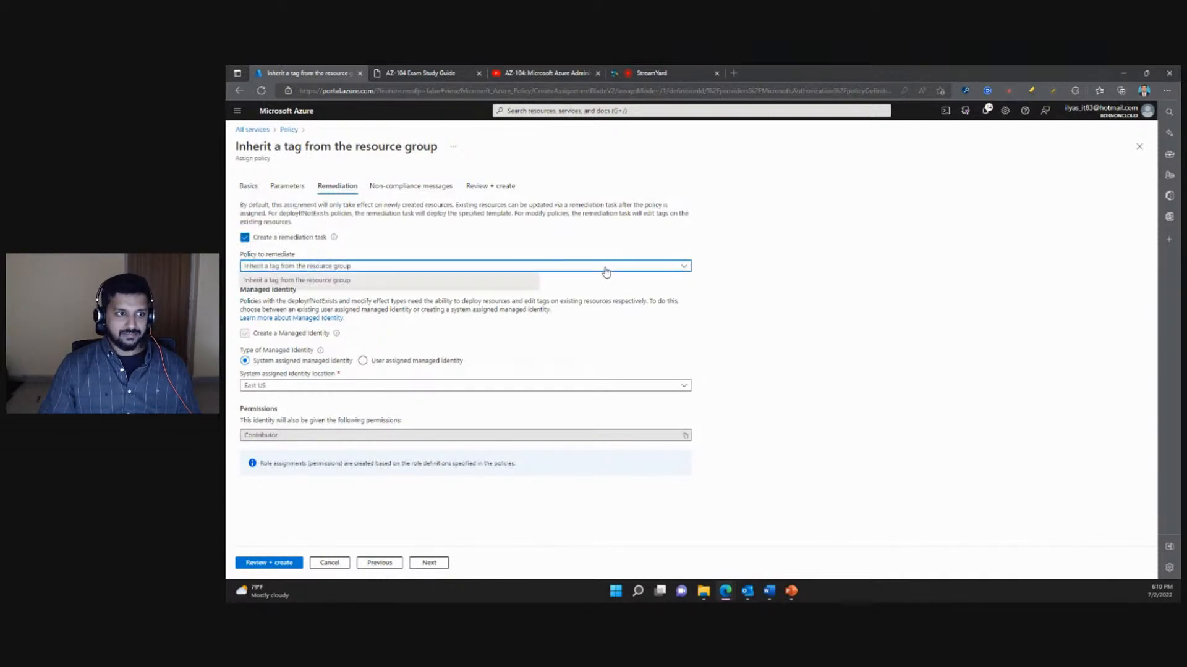
left_click(297, 281)
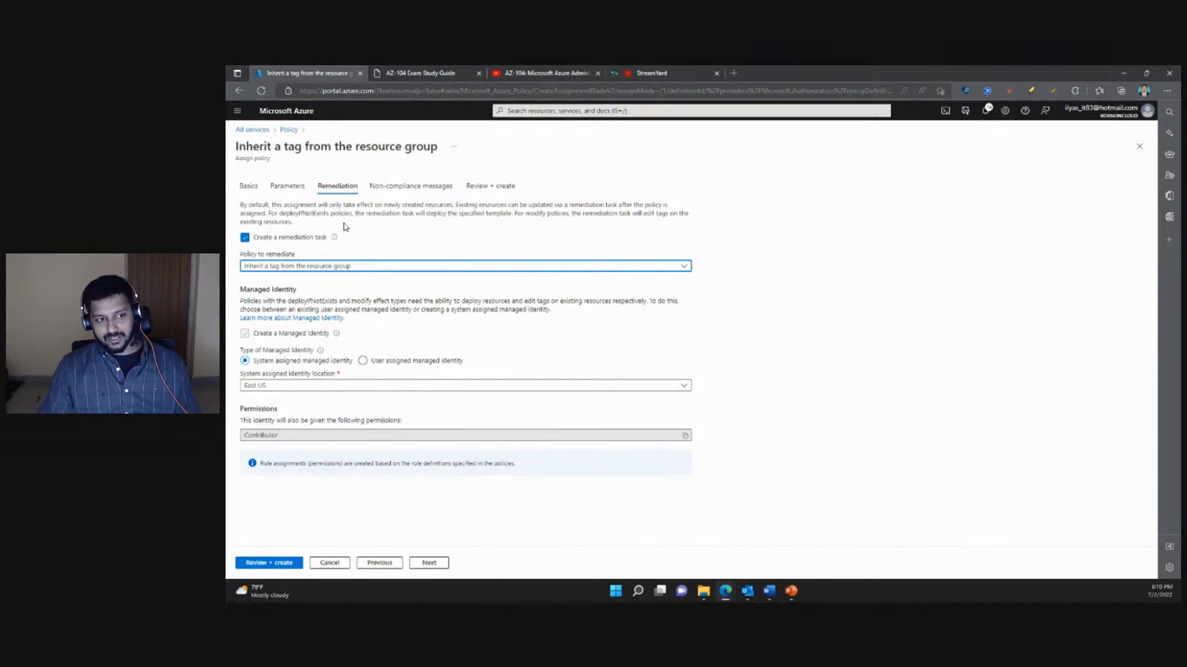
- Examine the assignment's non-compliance message settings and their explanation, leaving the message empty
left_click(407, 187)
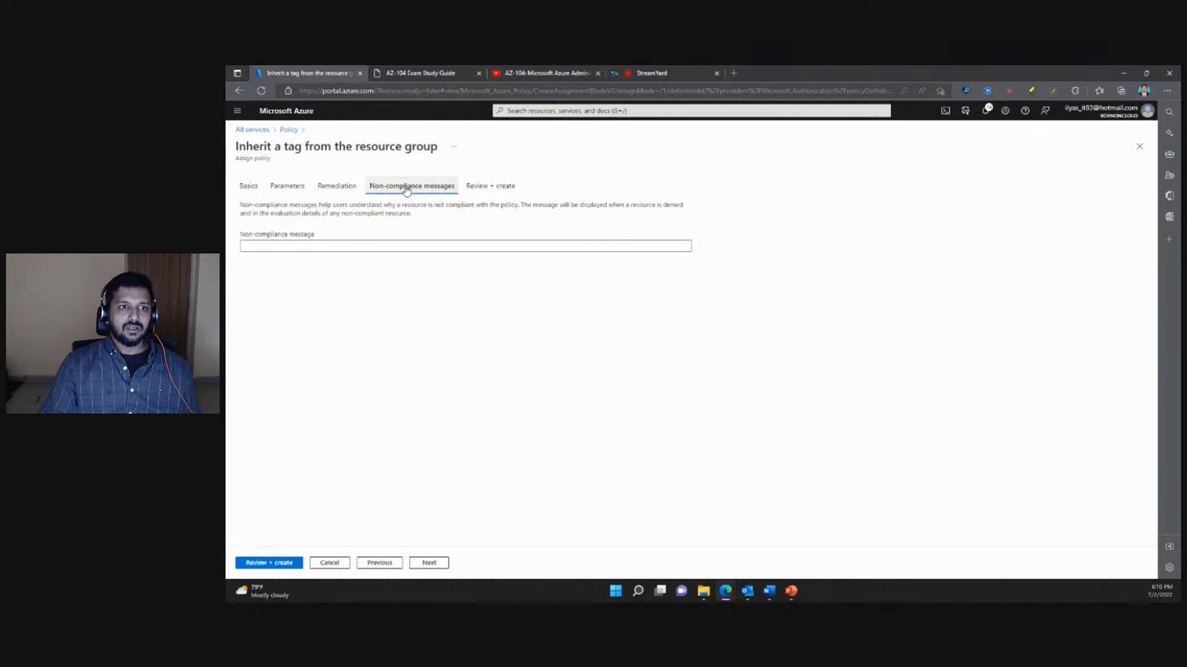
left_click_drag(414, 218, 246, 218)
left_click(315, 227)
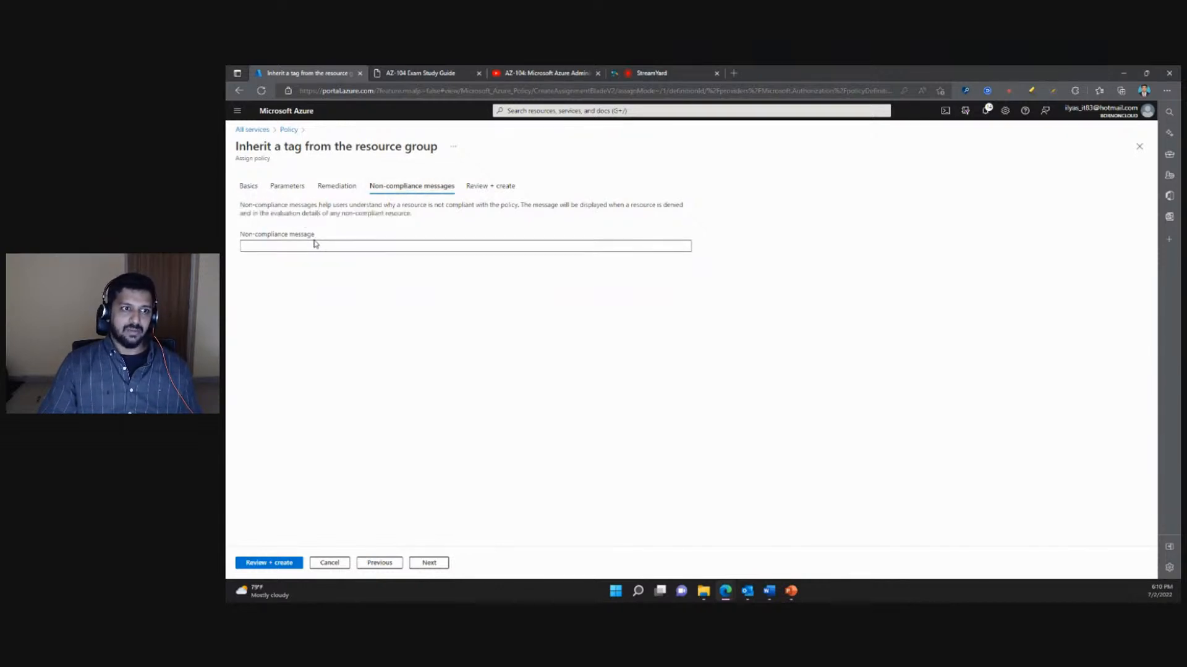
left_click(308, 248)
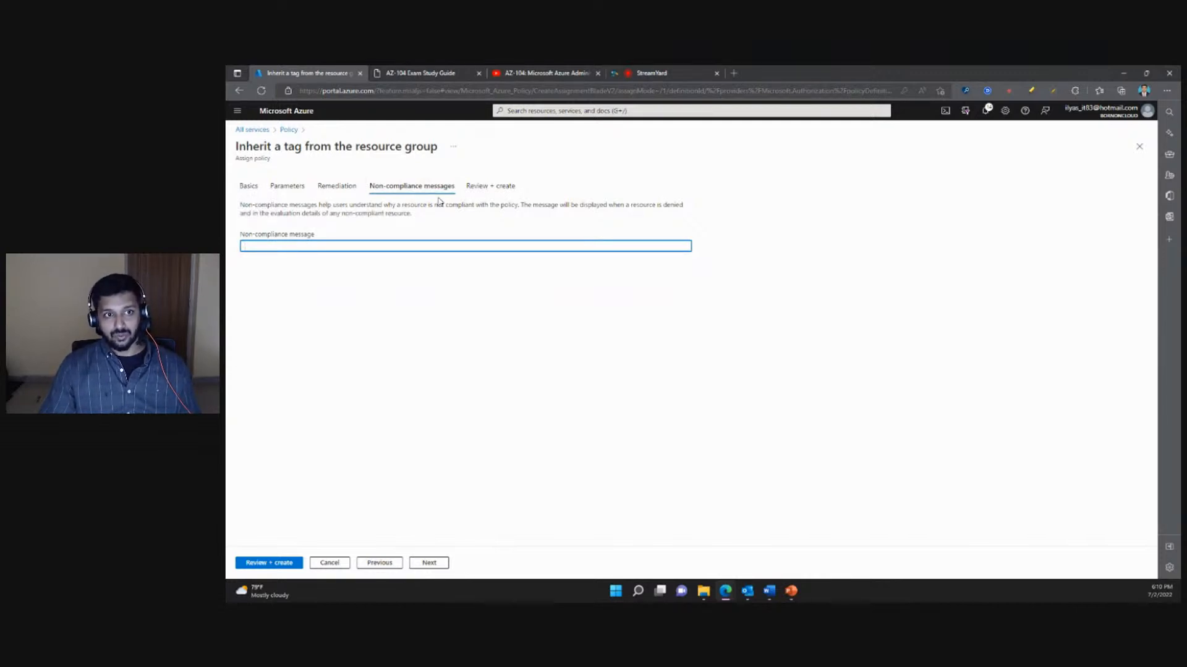
- Review the tag-inheritance assignment's summary and close the assignment form, discarding its unsaved edits
left_click(489, 188)
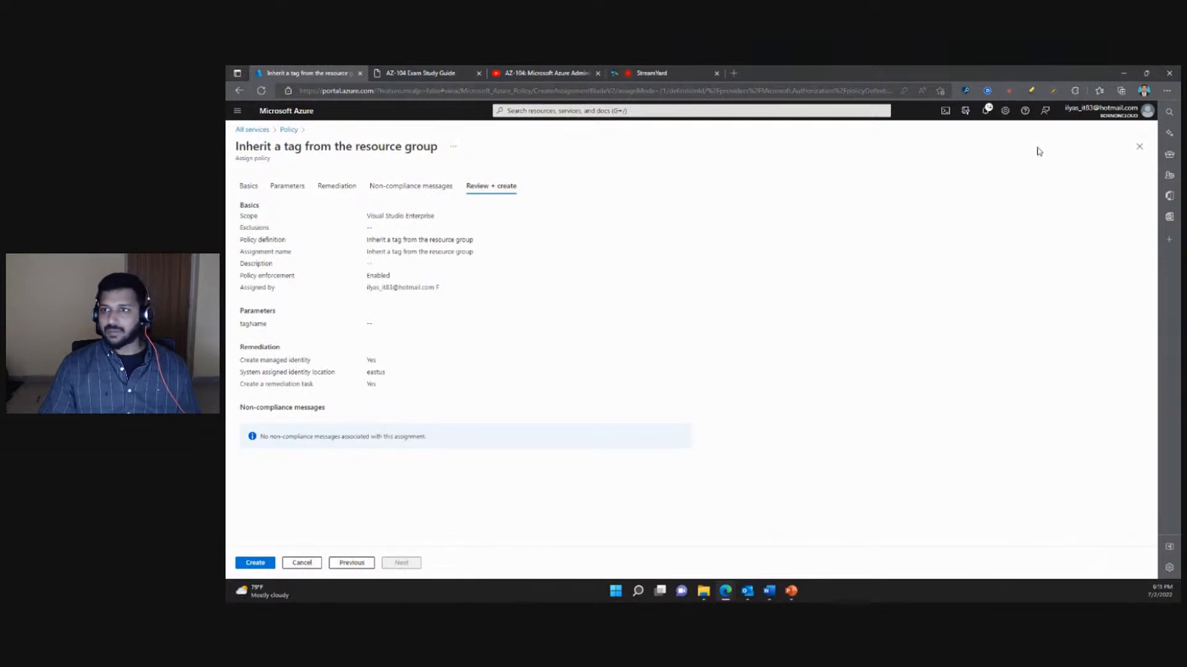
left_click(1138, 146)
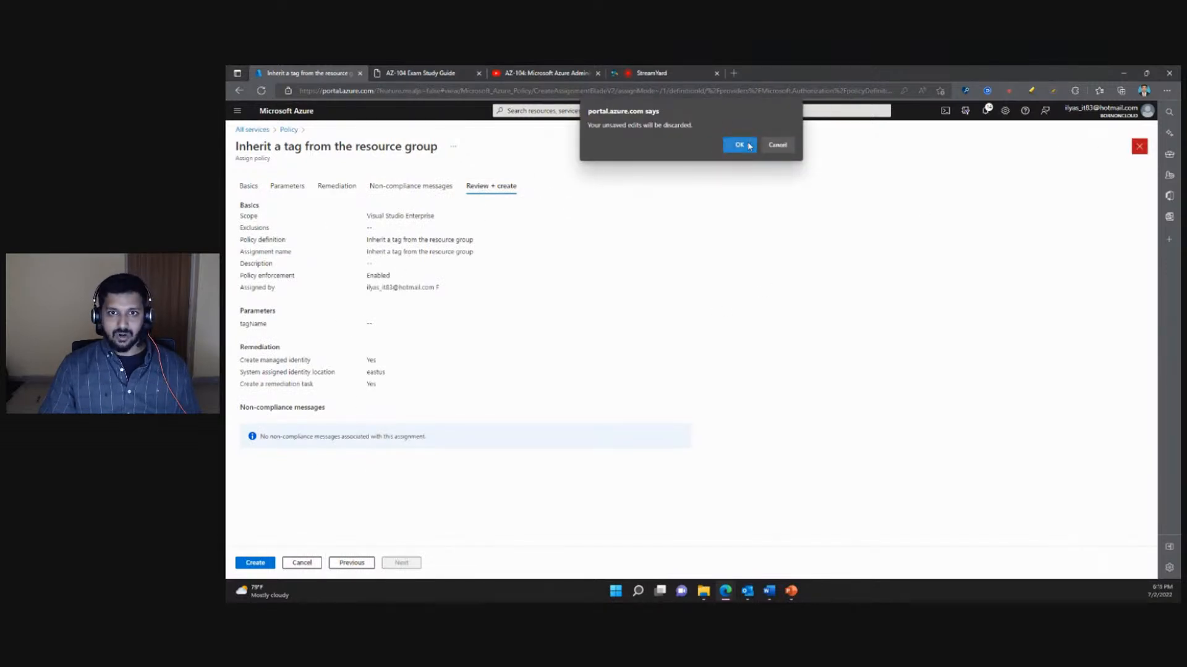
left_click(737, 143)
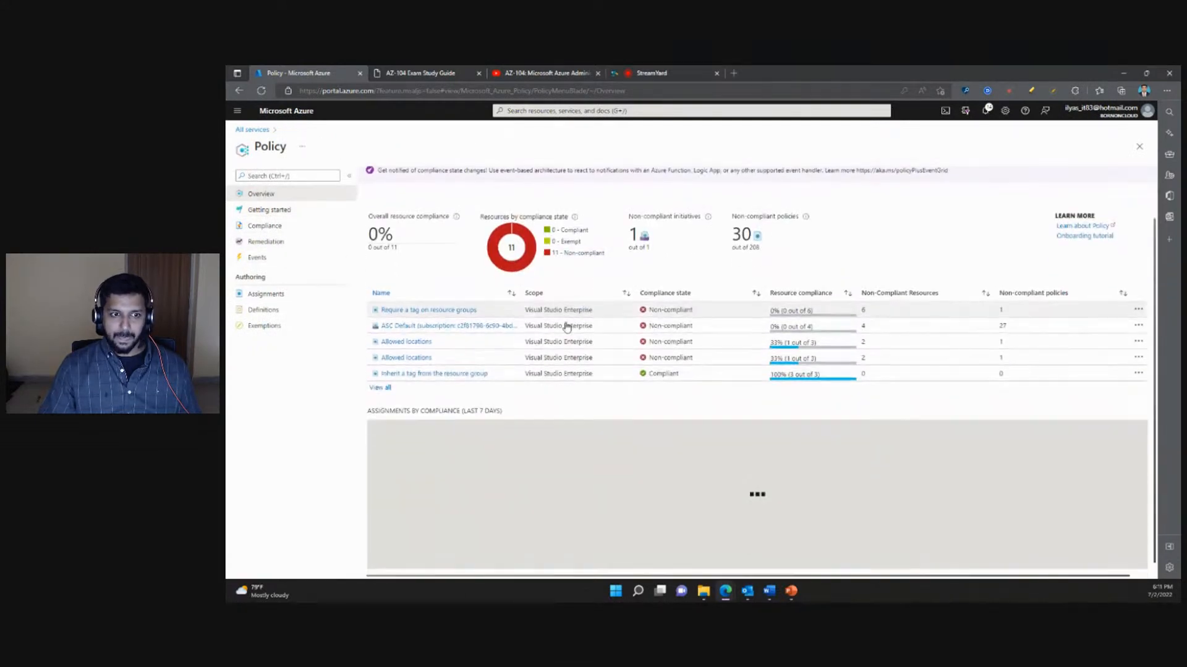
- Check the compliance details of the Inherit a tag from the resource group assignment and the second Allowed locations assignment
left_click(380, 410)
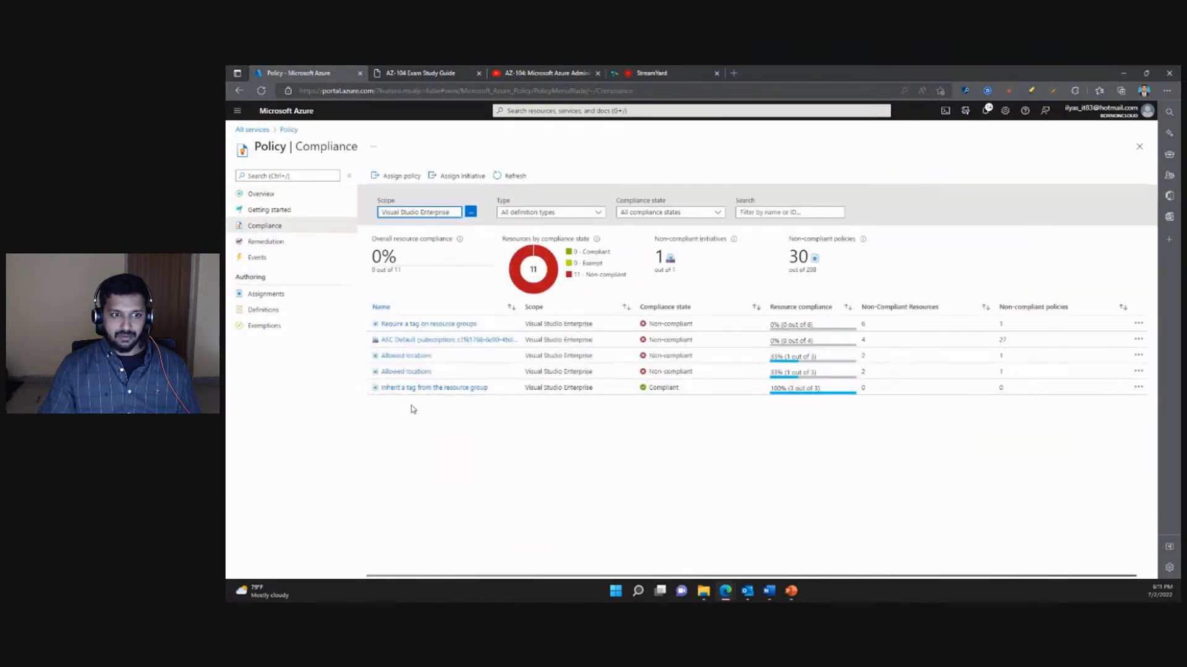
left_click(461, 388)
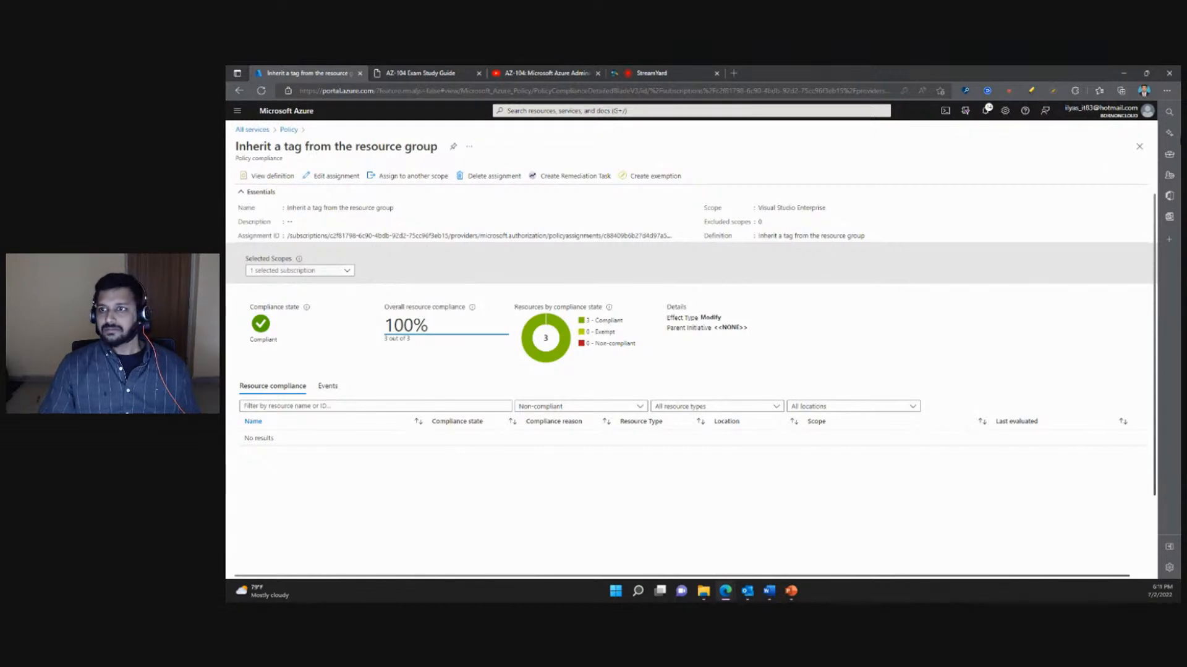
left_click(1139, 147)
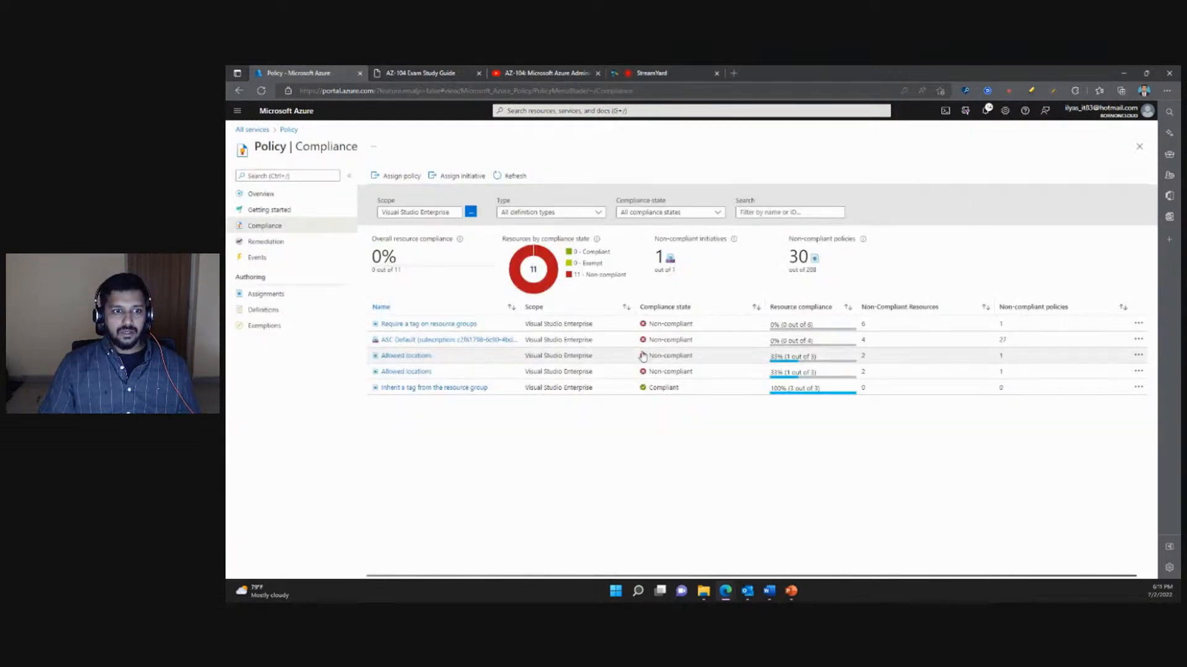
left_click(414, 373)
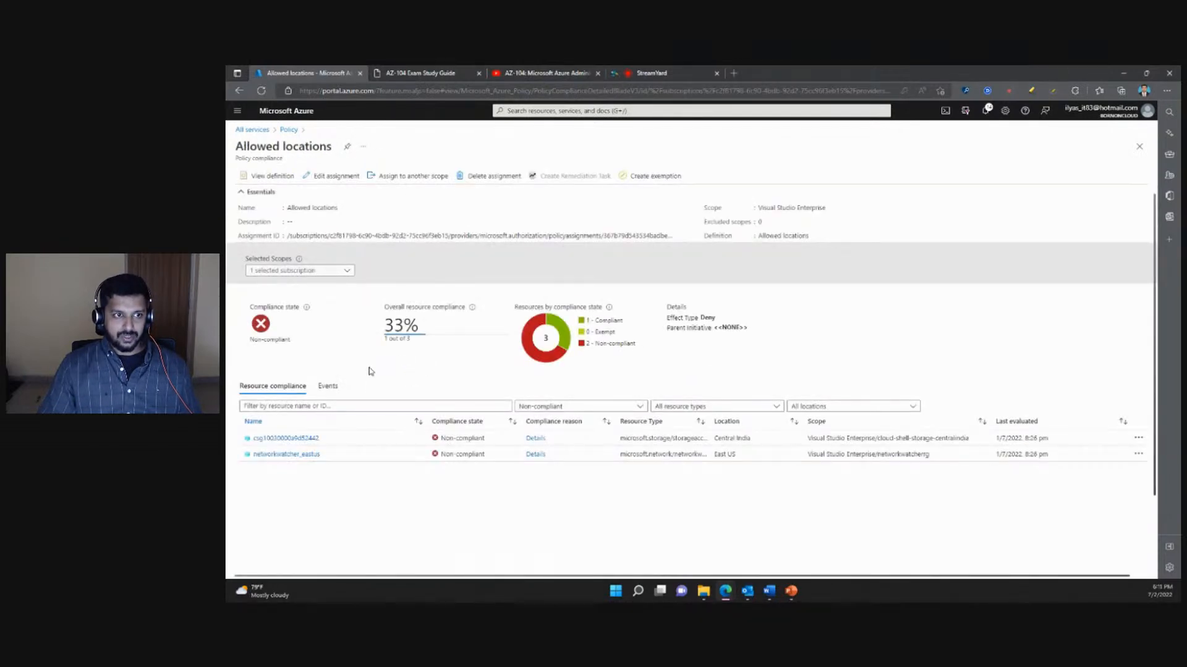
left_click(1139, 146)
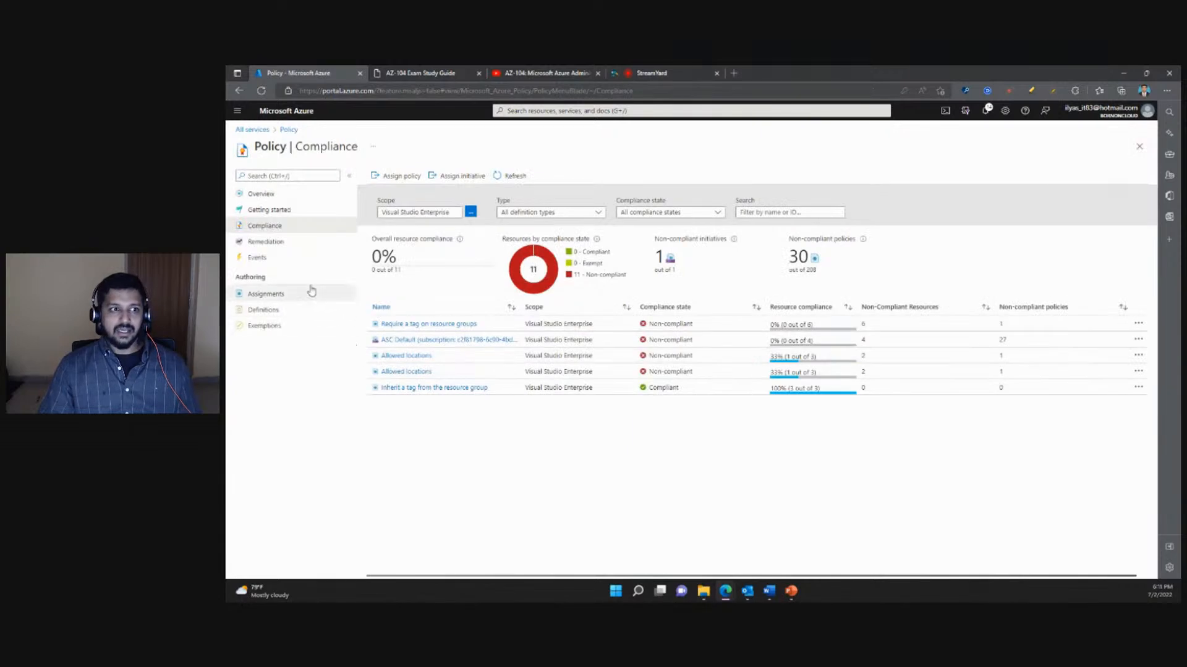
- Go over the Getting started page's policy categories and list the definitions in the General category
left_click(269, 210)
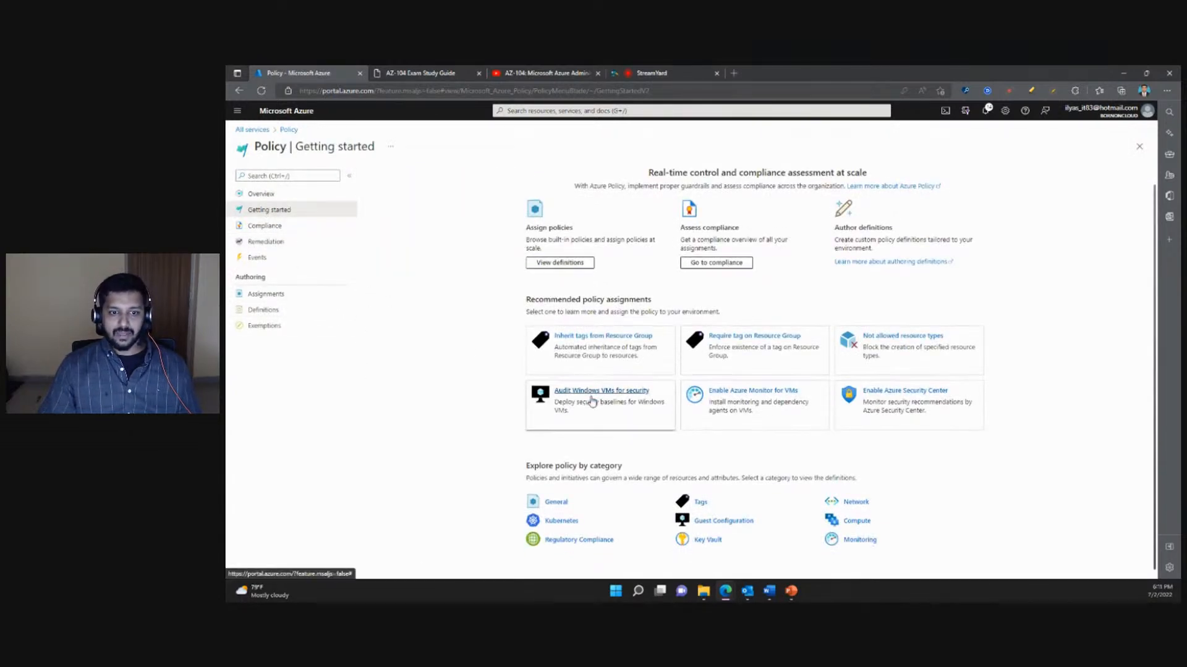
left_click_drag(527, 465, 843, 477)
left_click(795, 486)
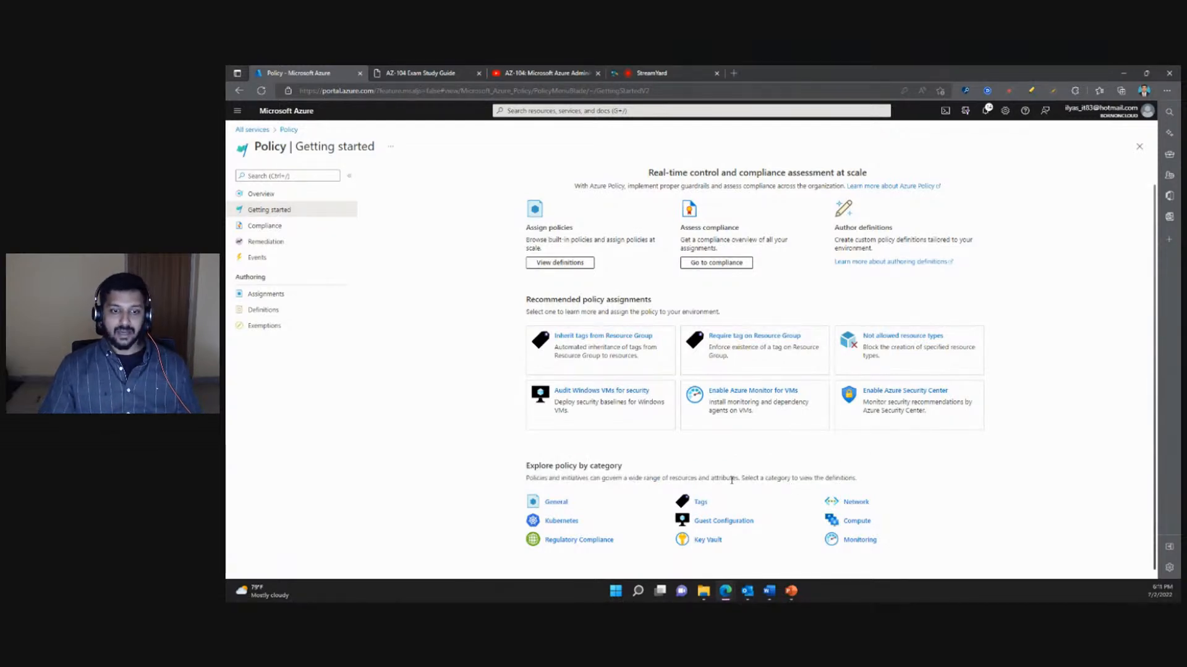
left_click(556, 502)
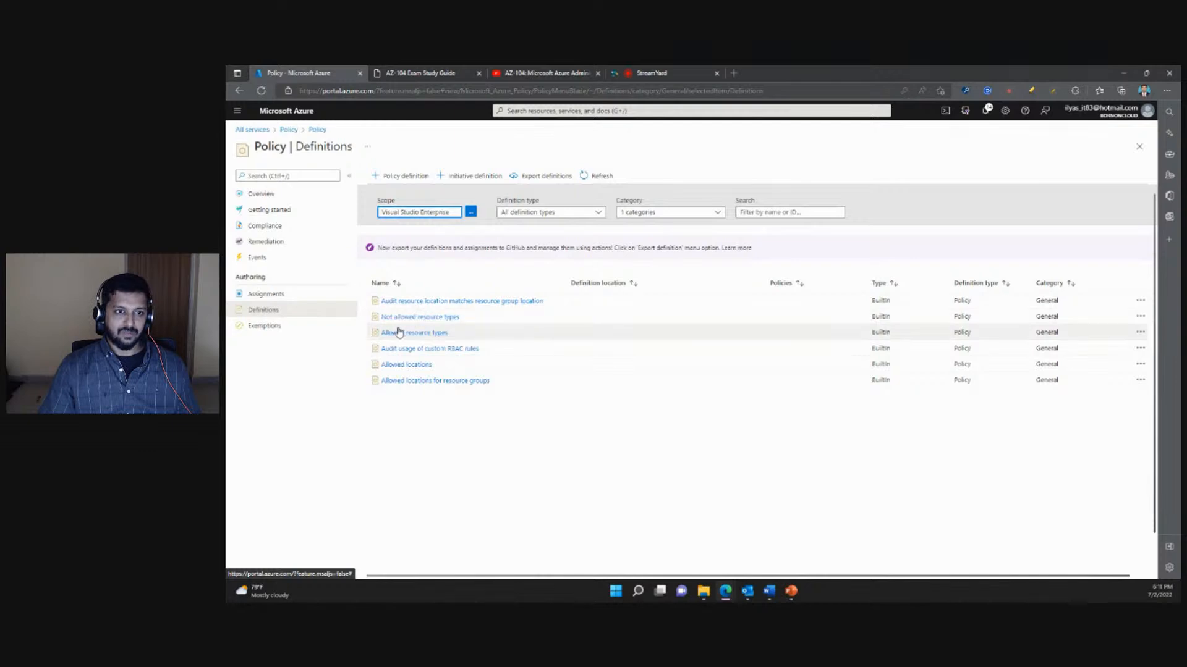
- Examine the JSON of the Not allowed resource types policy definition and return to the Getting started page
left_click(420, 318)
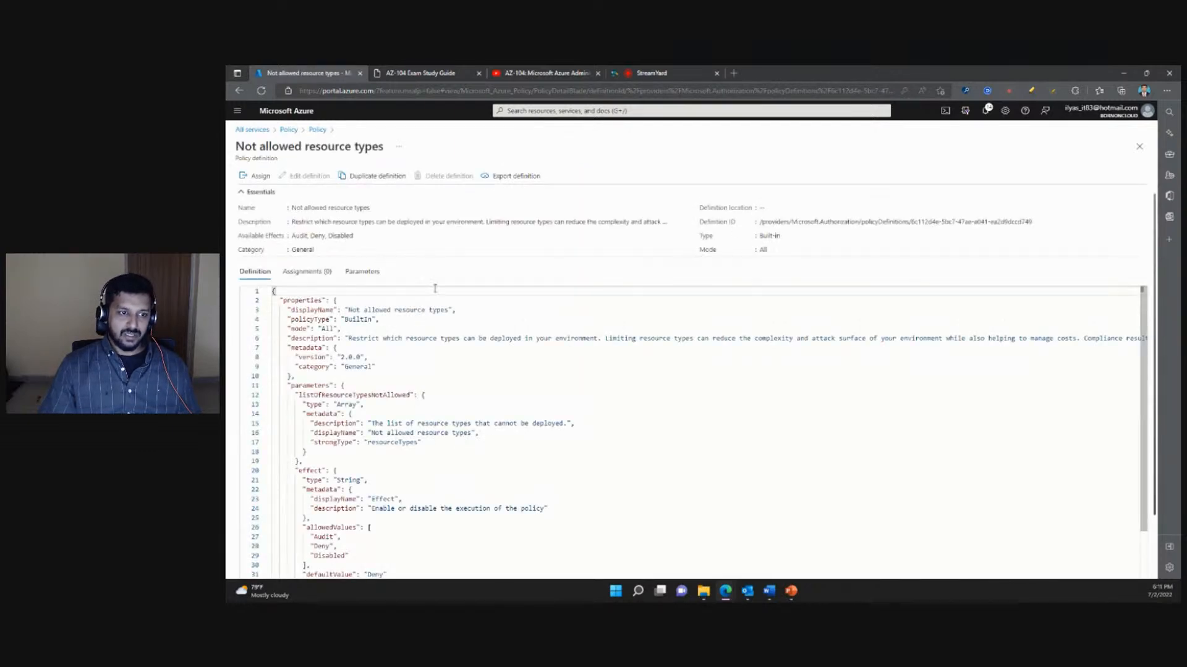
scroll(436, 289, "down", 1)
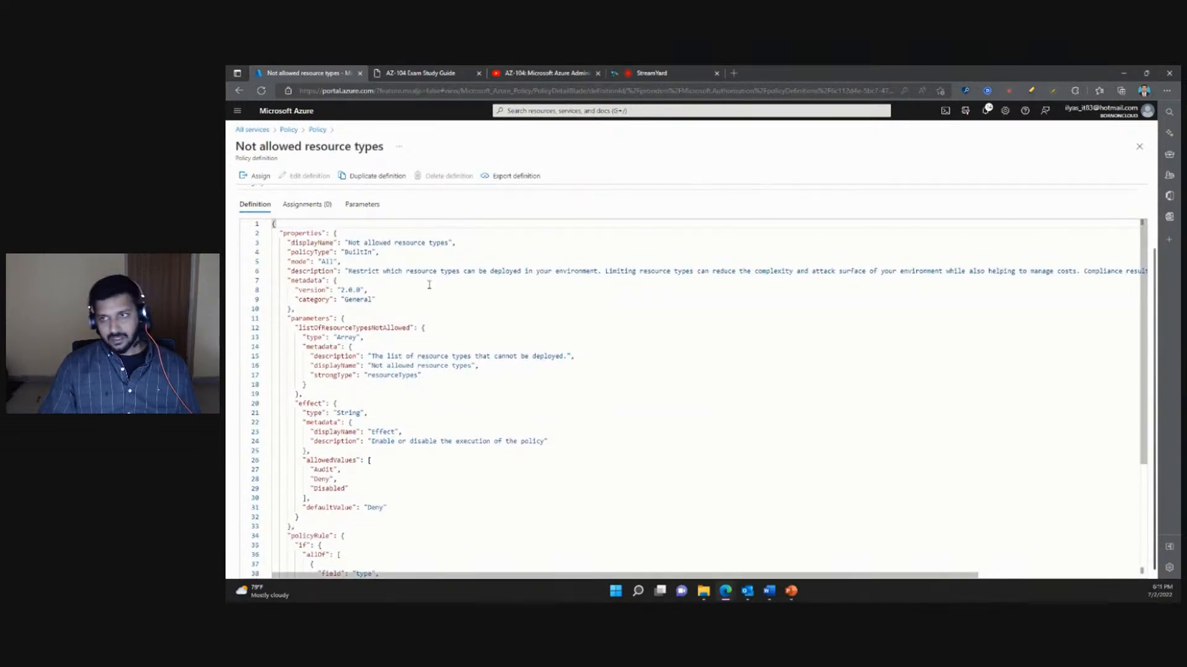
scroll(479, 419, "down", 1)
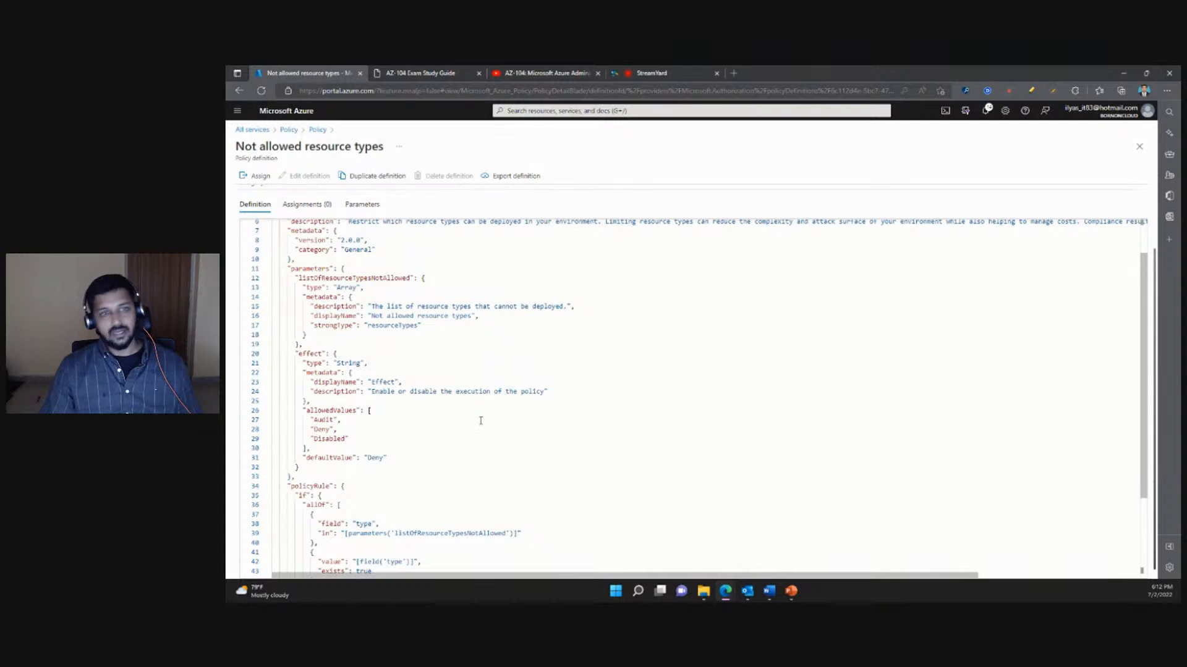
scroll(479, 421, "down", 3)
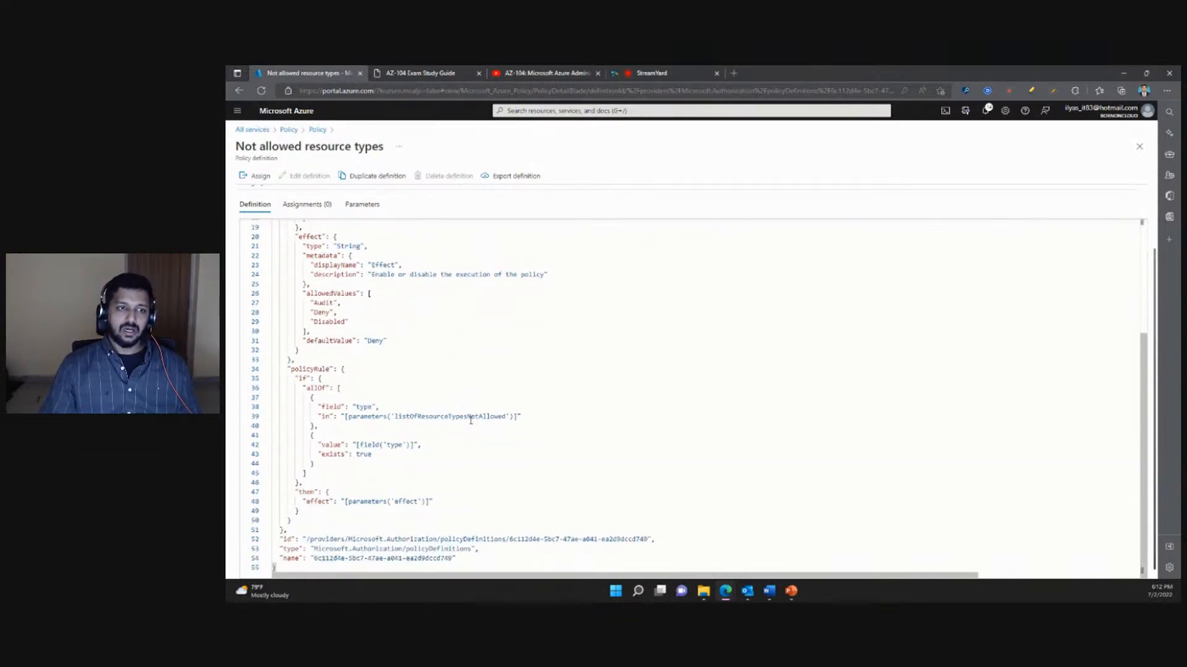
scroll(471, 420, "up", 3)
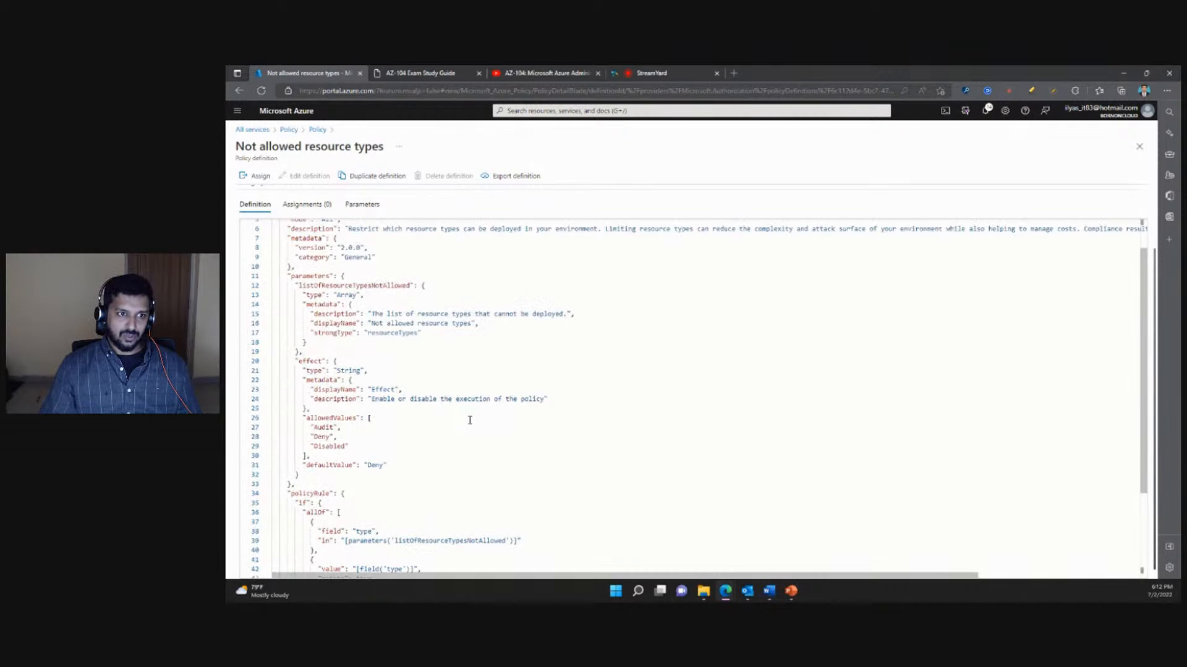
left_click(1139, 146)
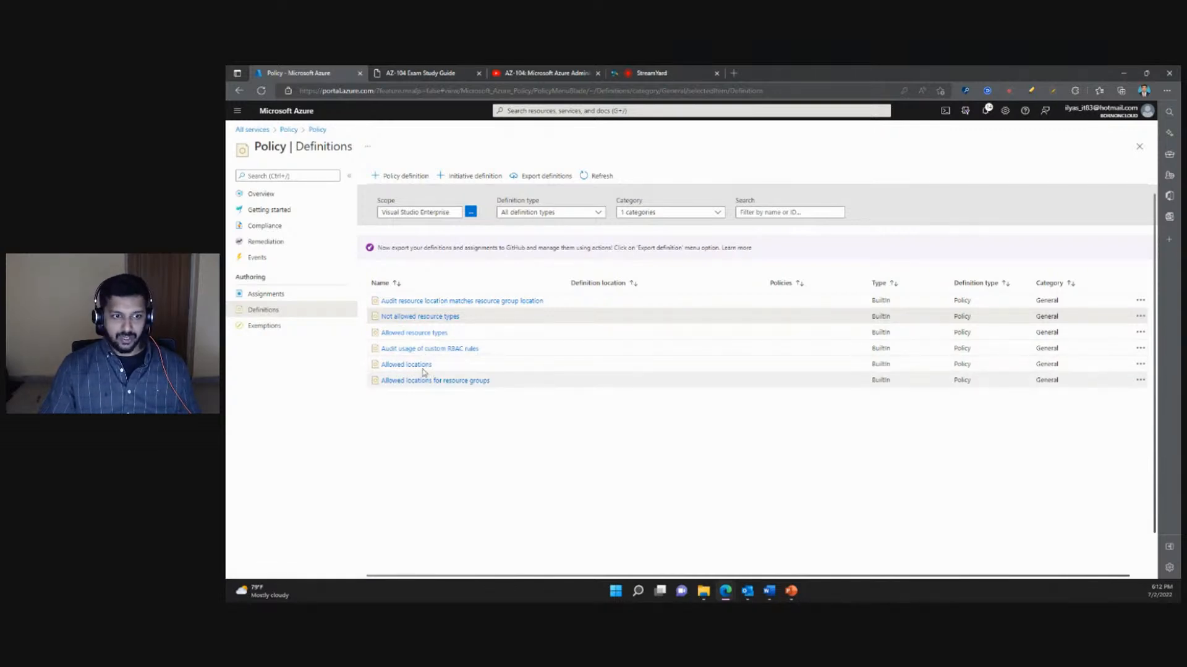
left_click(1139, 147)
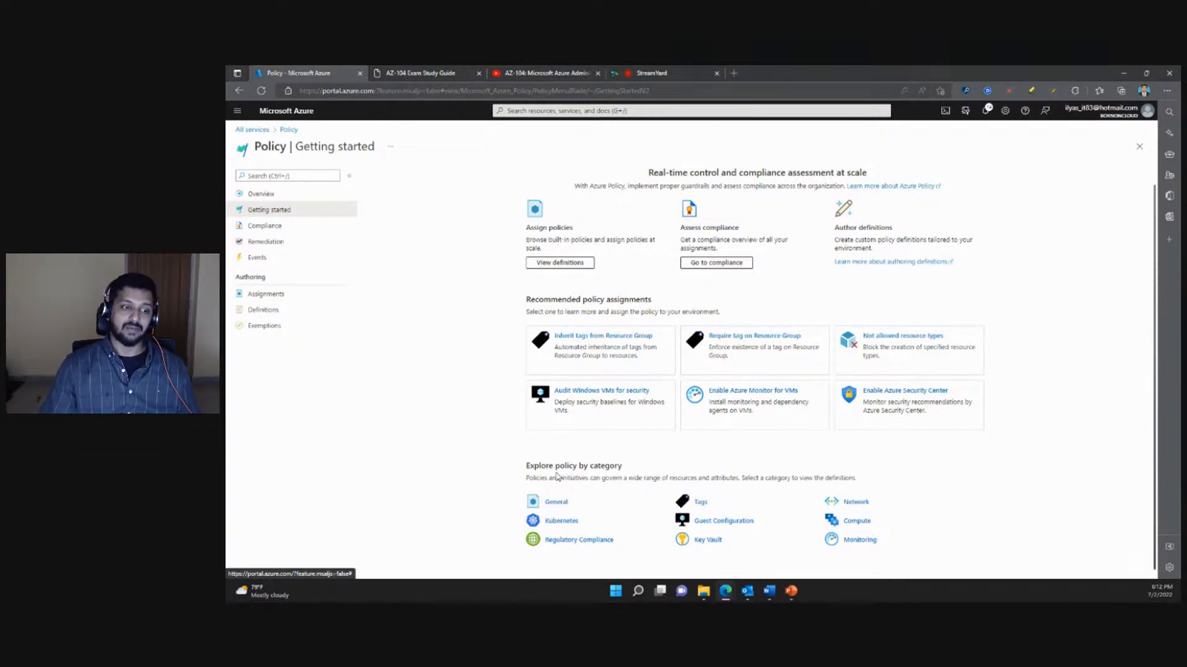
- Inspect the second Allowed locations assignment's basics, allowed-locations parameter and non-compliant resources, leaving its settings unedited
left_click(272, 226)
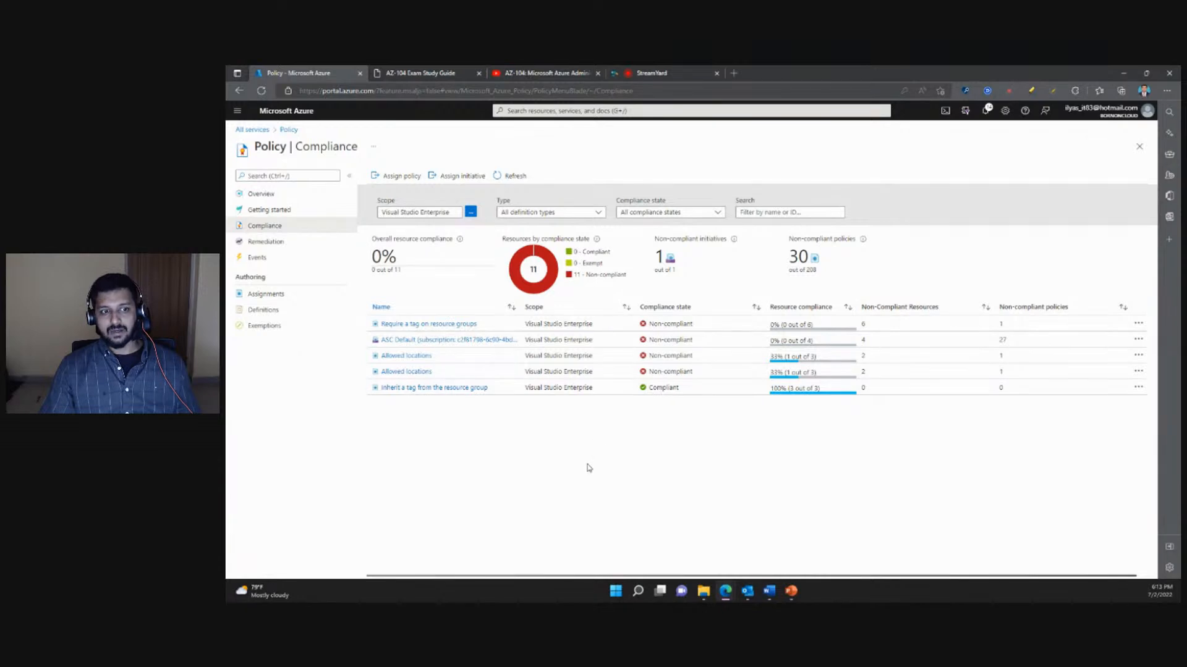
left_click(408, 373)
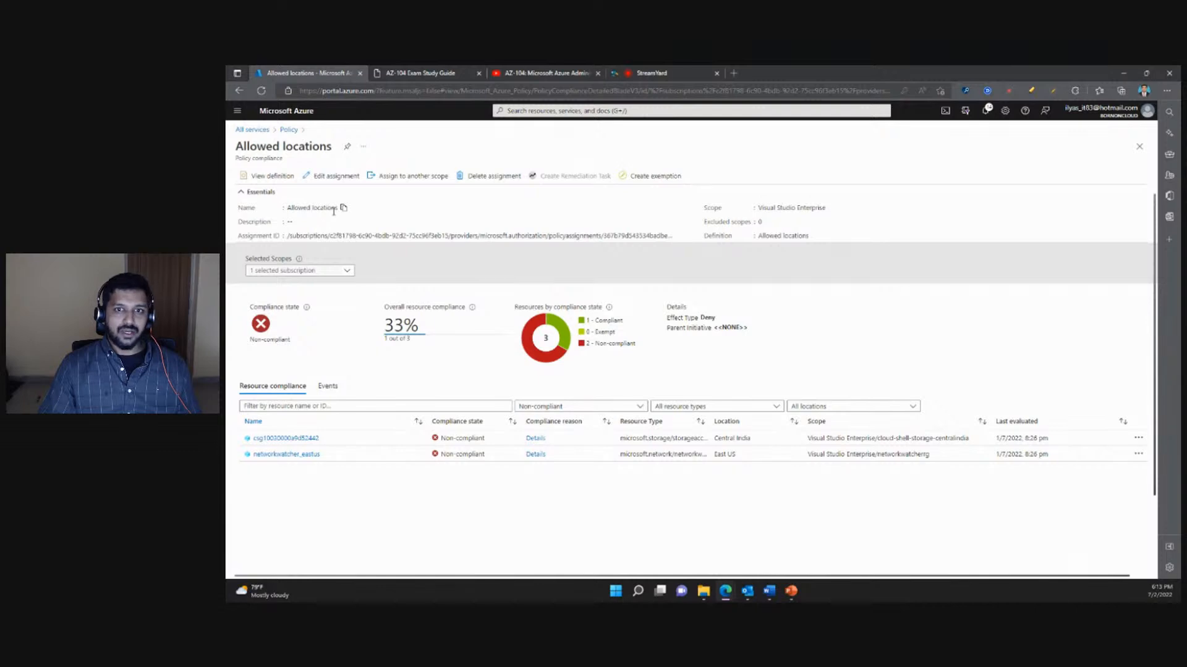
left_click(343, 178)
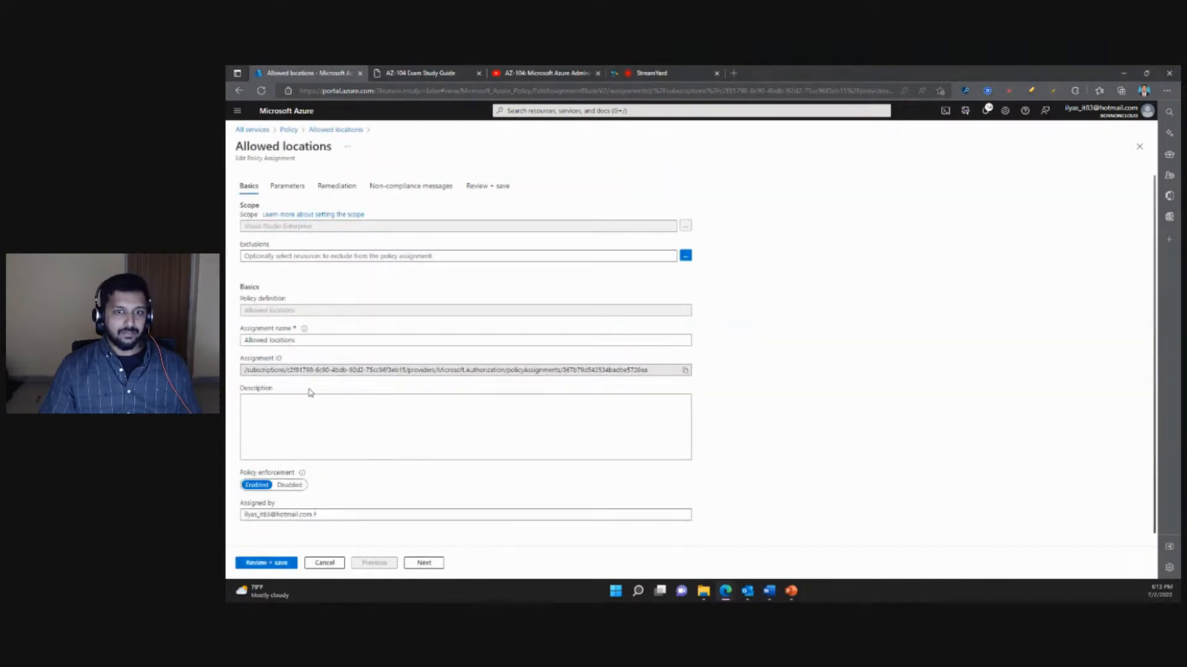
left_click(295, 189)
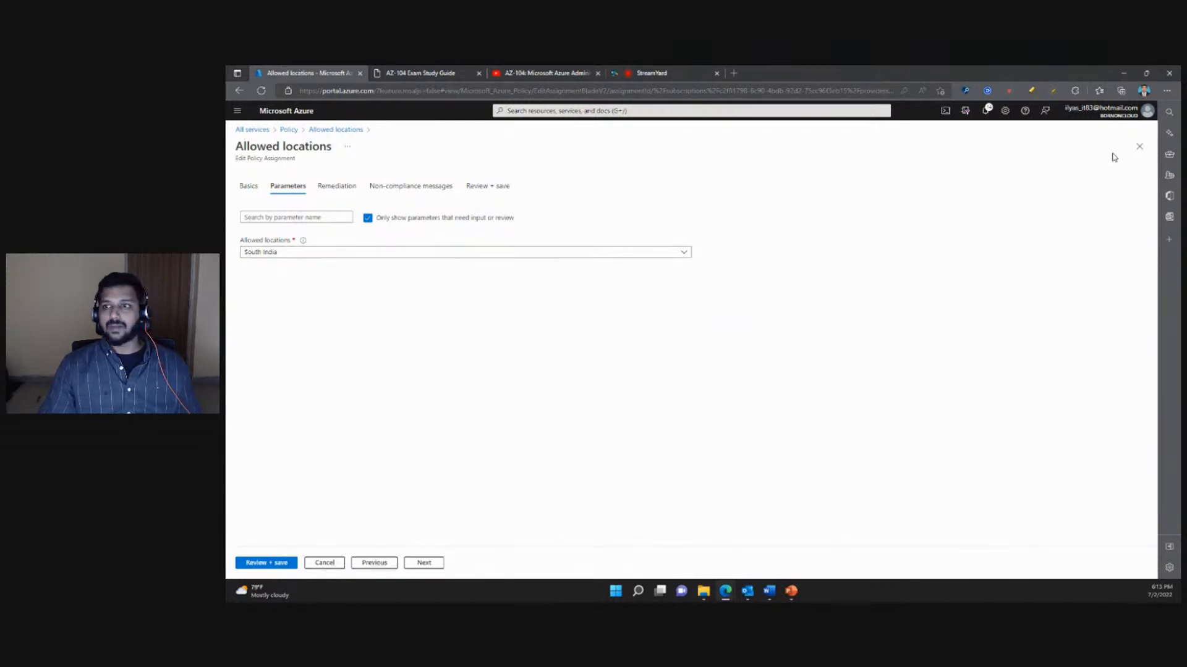
left_click(1139, 147)
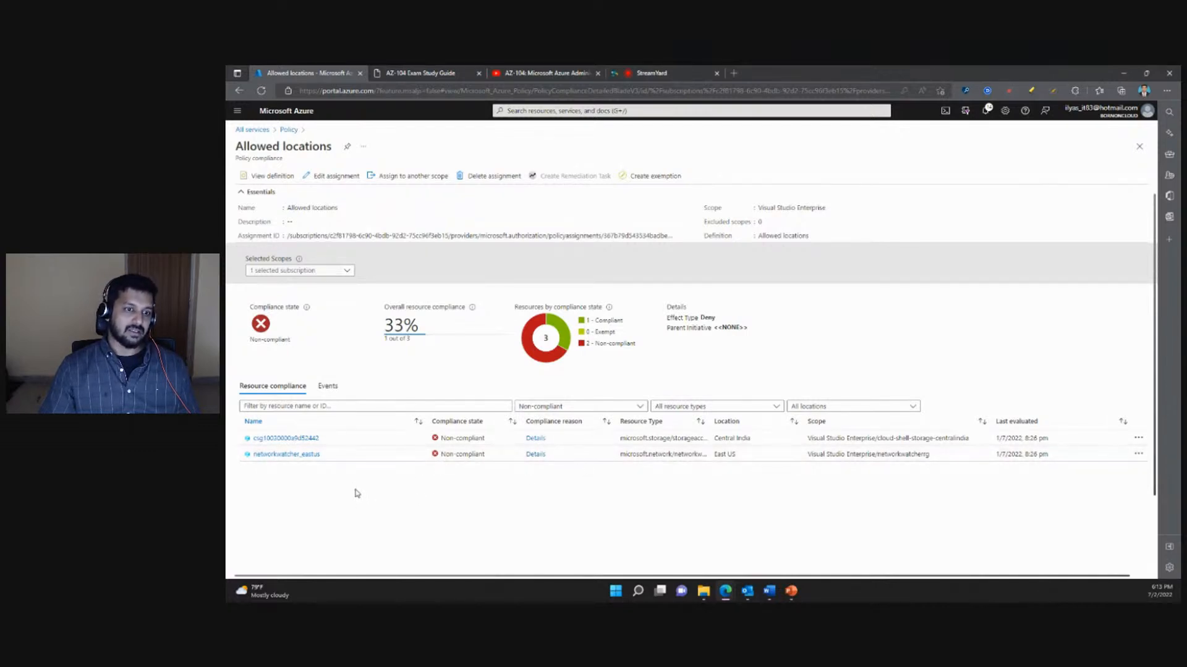
mouse_move(539, 329)
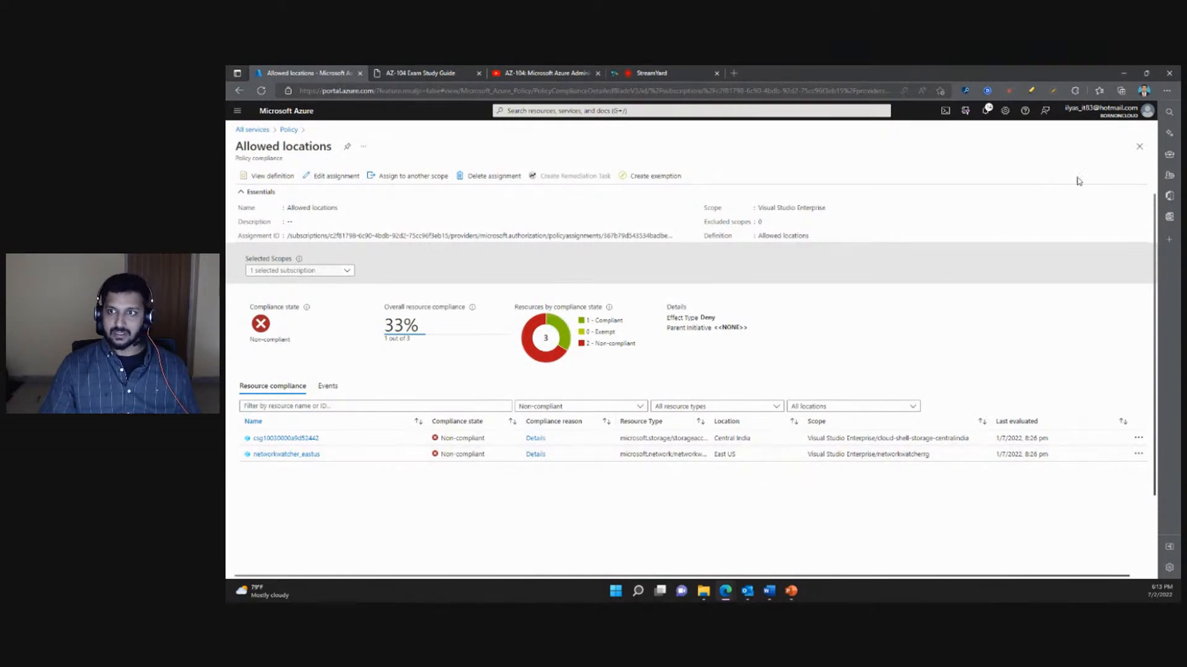
left_click(1139, 147)
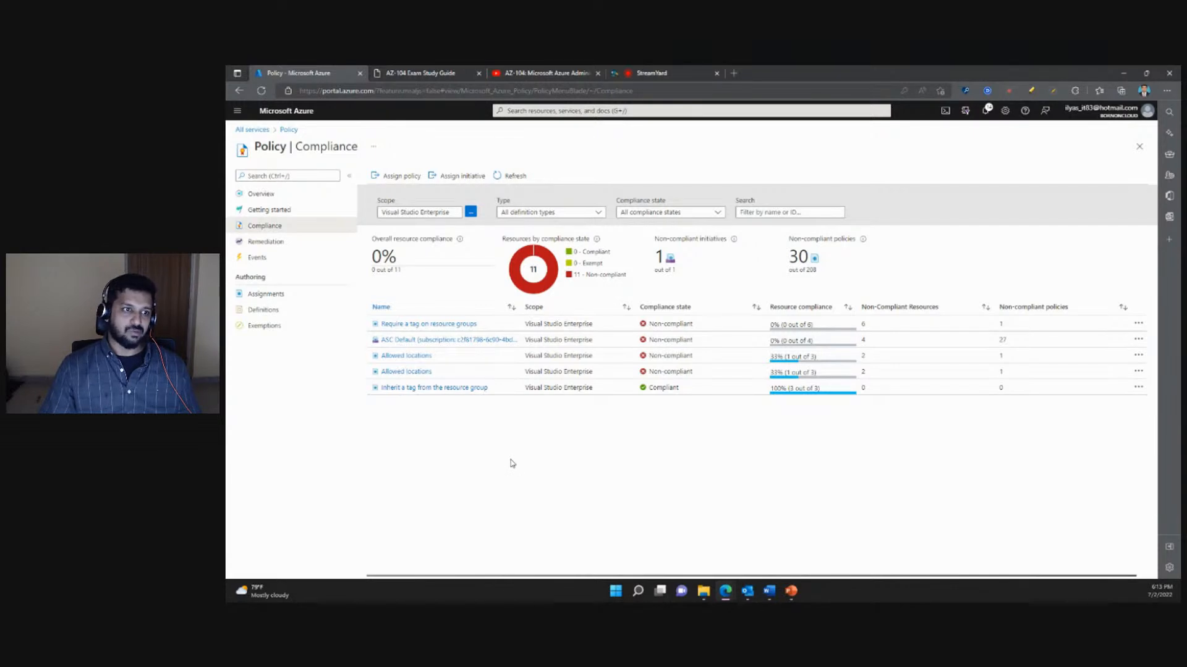
- Look over the policies to remediate, the remediation tasks and the policy events for the Visual Studio Enterprise scope
left_click(267, 244)
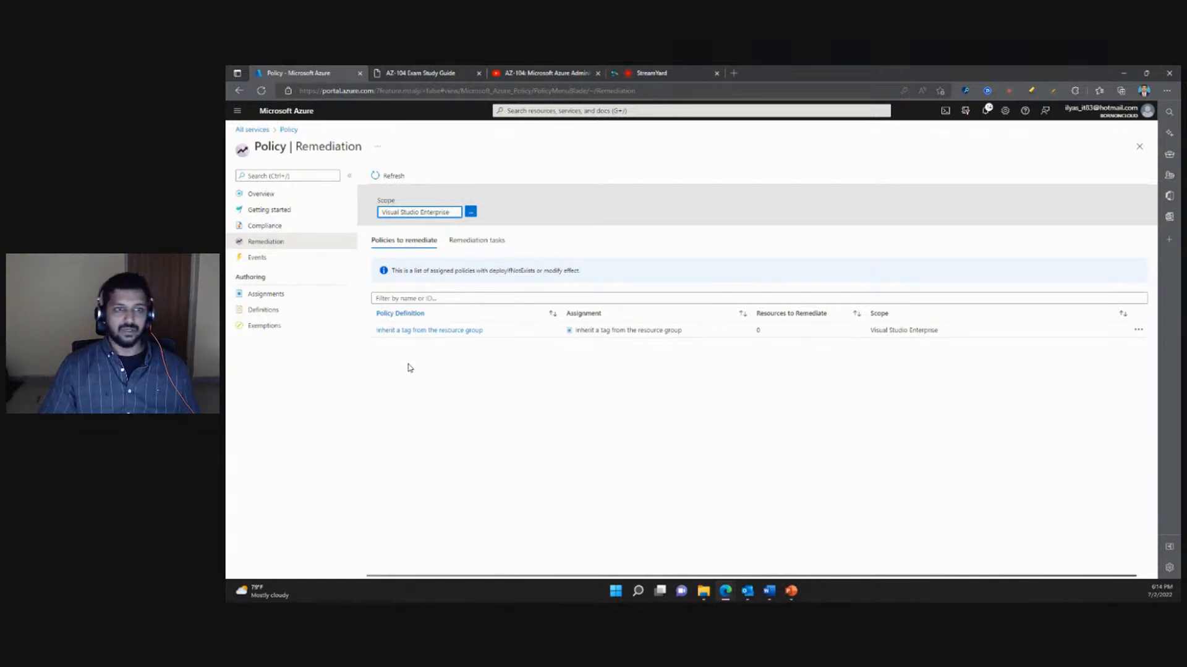
left_click(486, 240)
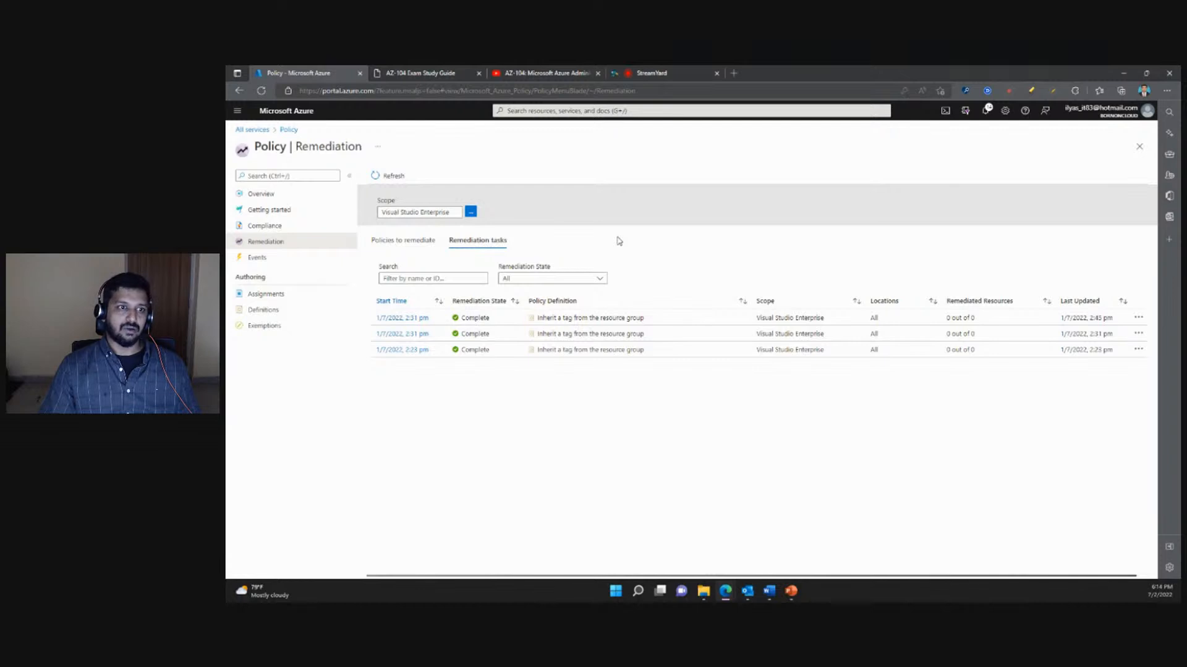
left_click(253, 258)
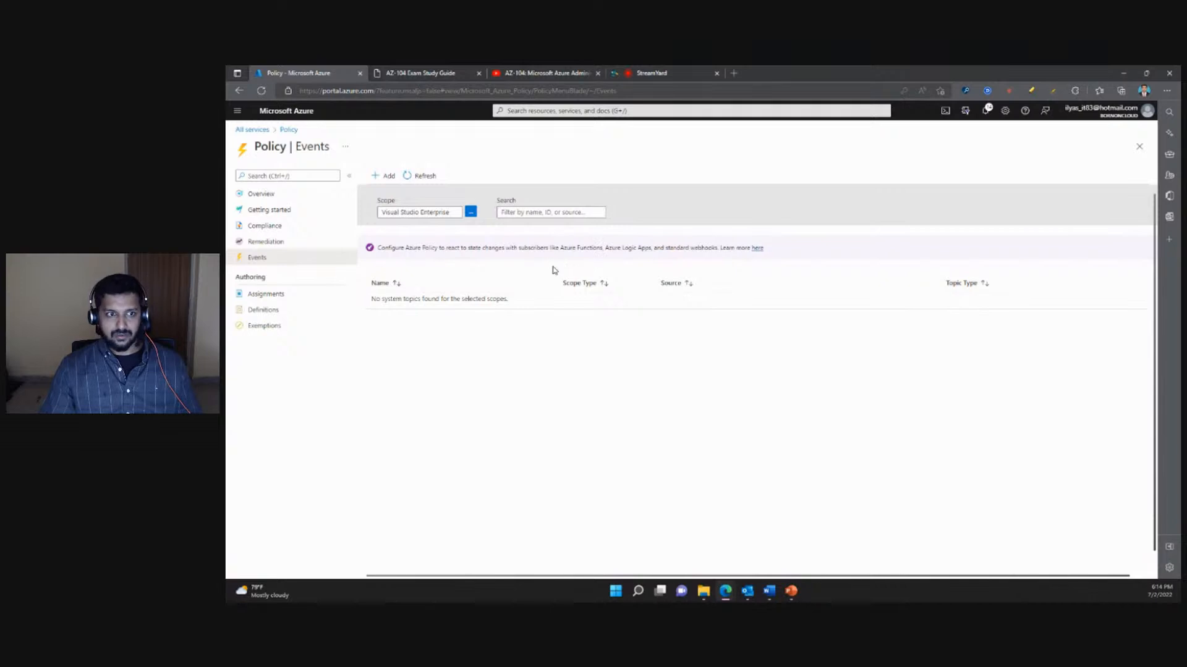
- Look over the Event Grid system topic creation form for policy events, and leave Policy without creating a topic
left_click(385, 176)
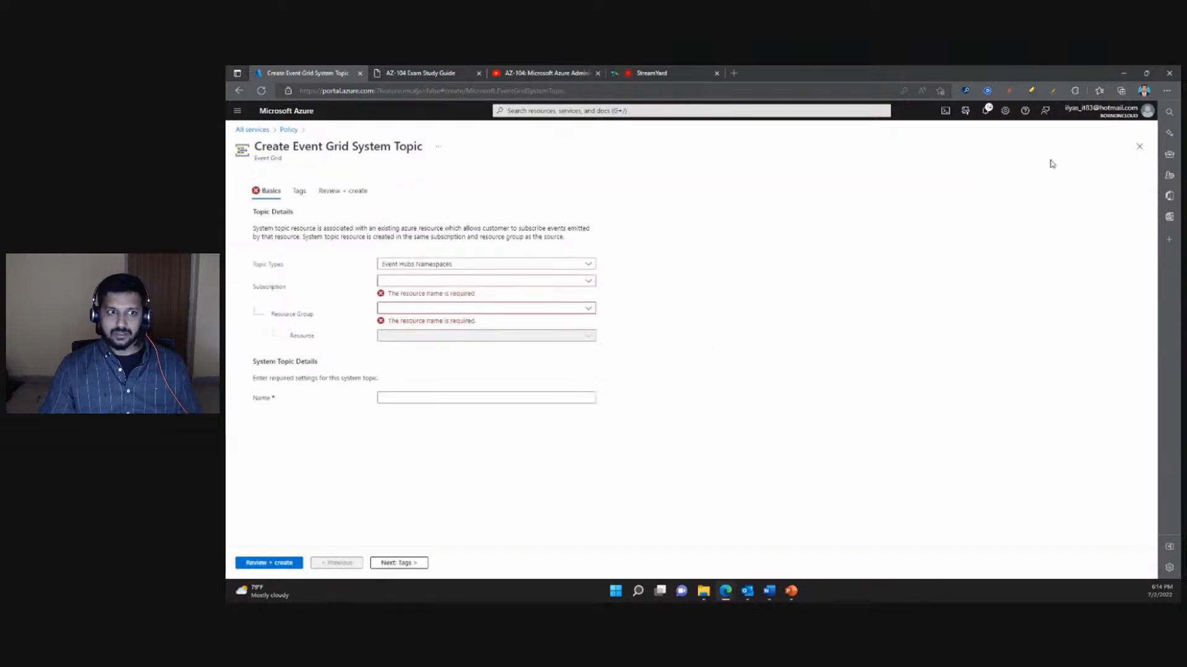
left_click(1137, 150)
left_click(386, 177)
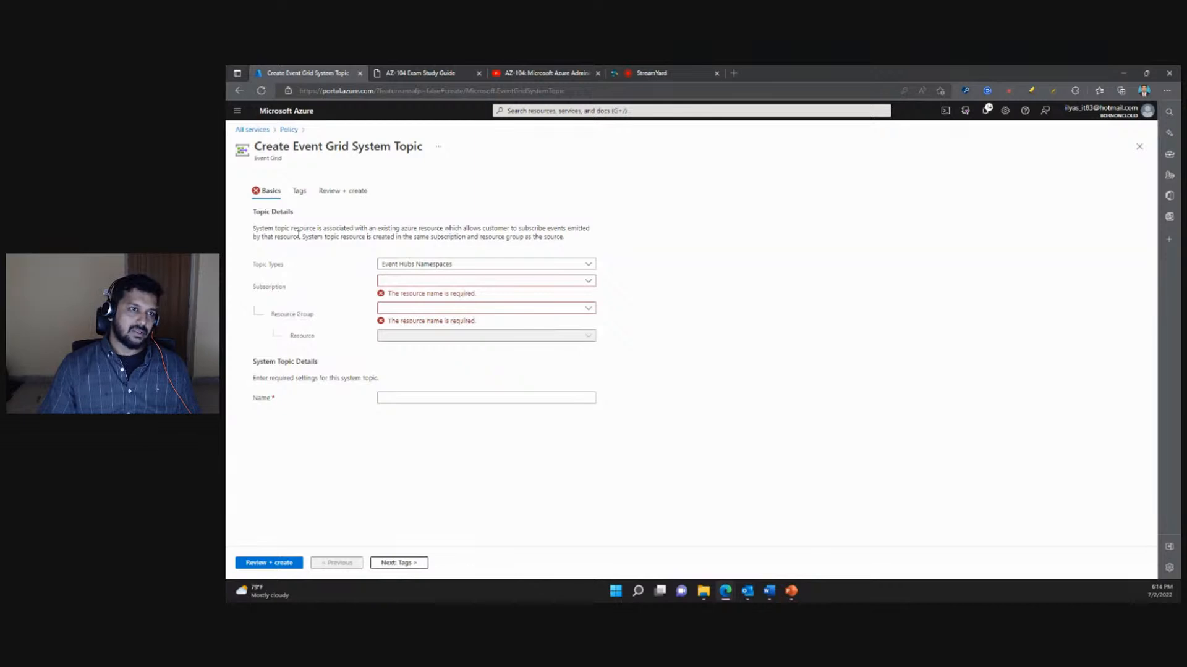
left_click_drag(293, 147, 392, 149)
left_click(402, 205)
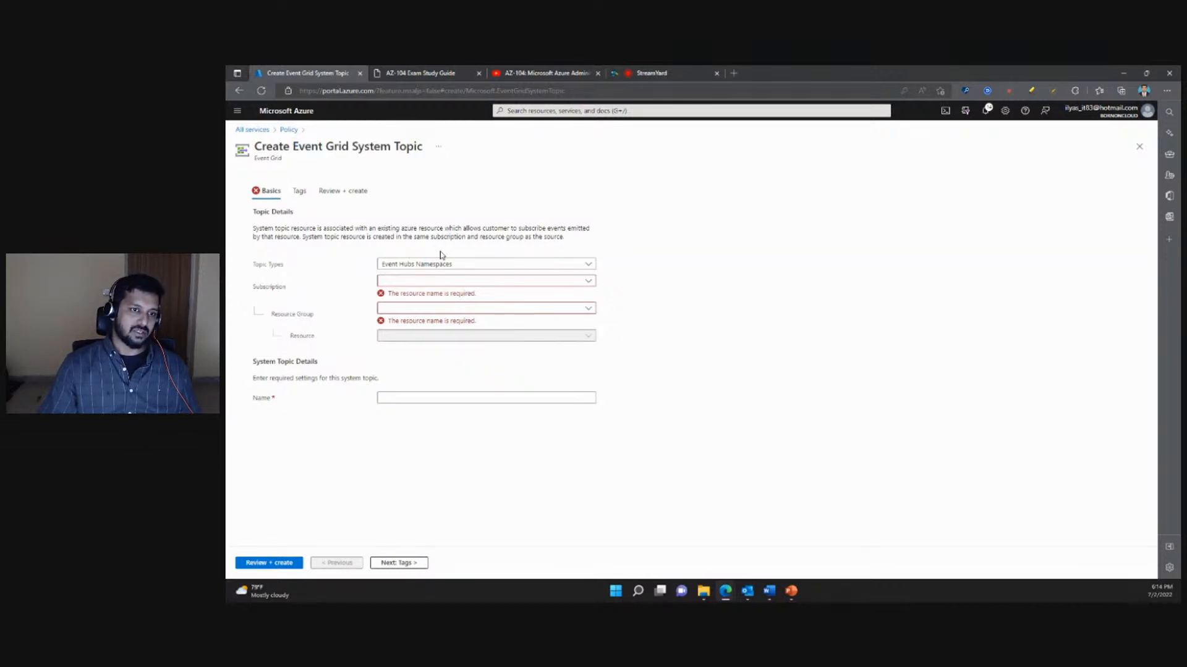
left_click(1138, 148)
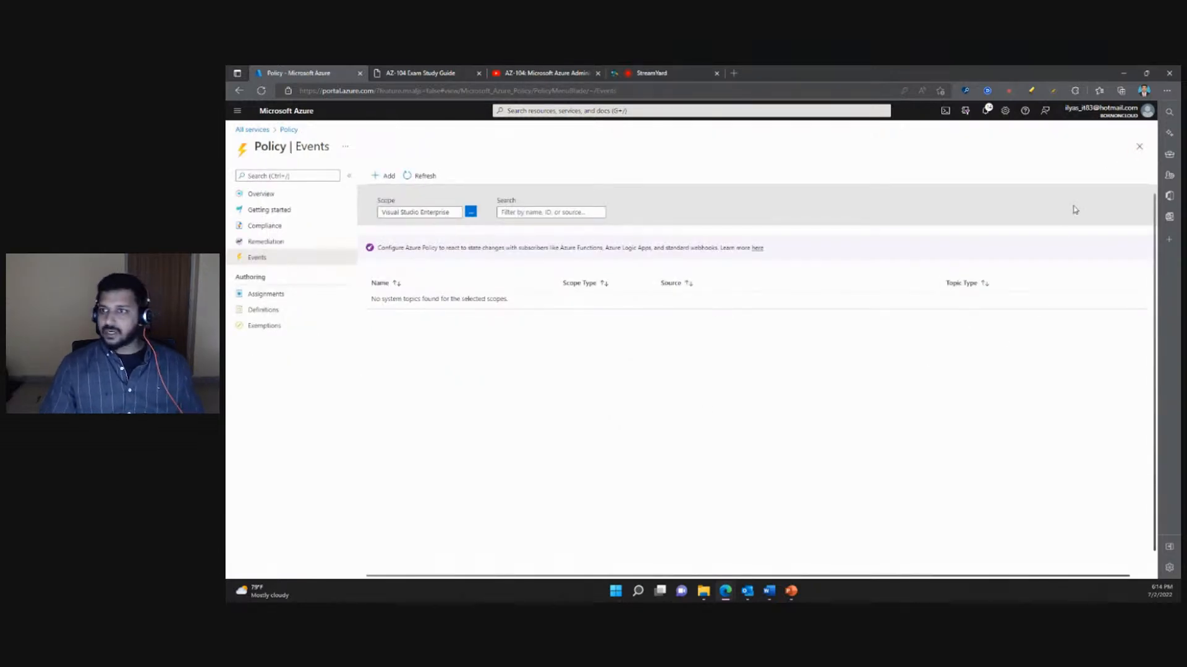
left_click(1137, 149)
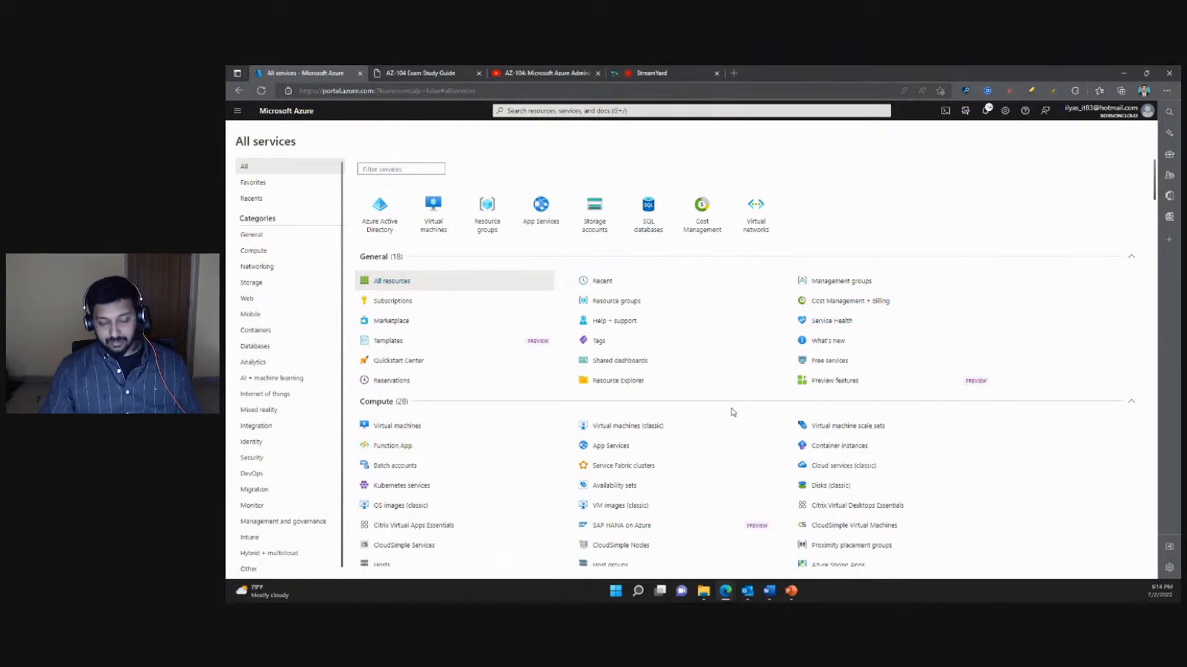
- Switch to the PowerPoint slide show and advance to the Create Initiative Definitions slide
mouse_move(791, 591)
left_click(791, 547)
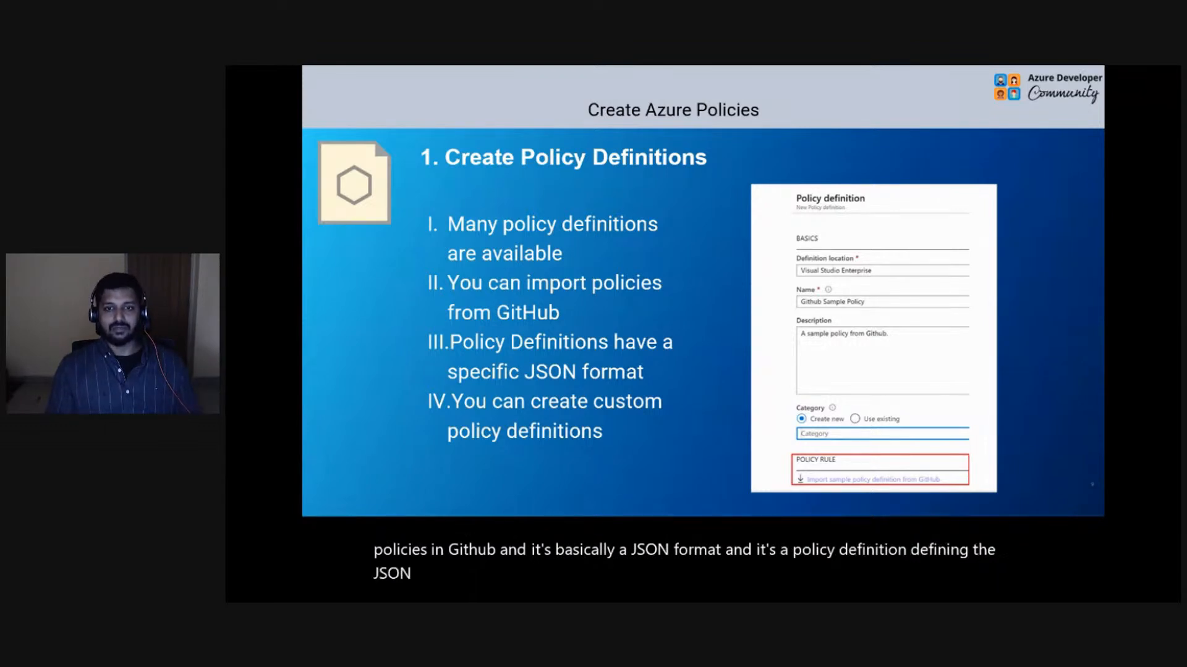
key("Right")
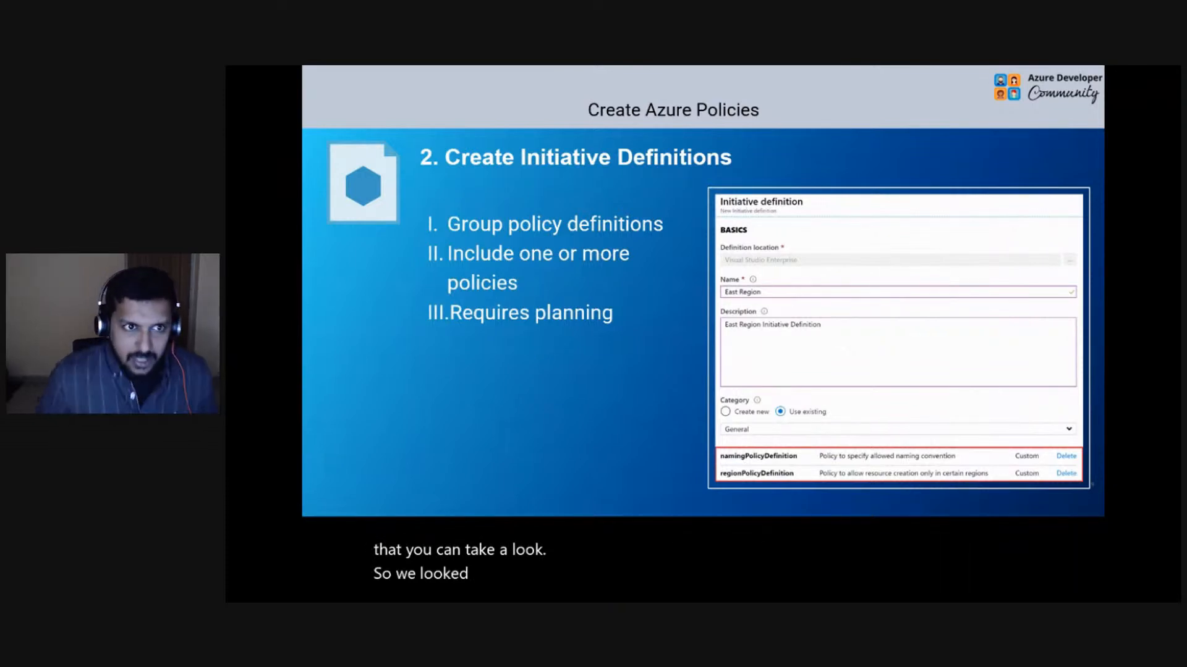
- Switch to the Azure portal, look over Policy's getting-started and compliance pages, and open the form for assigning an initiative
key("alt+Tab")
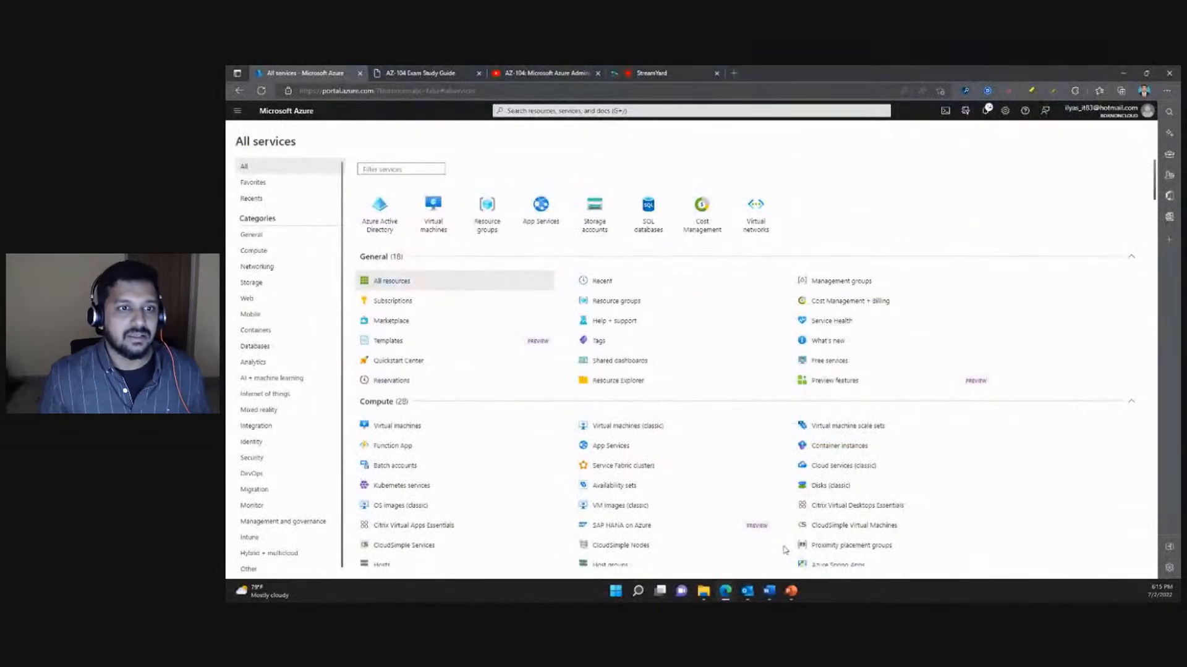
left_click(555, 111)
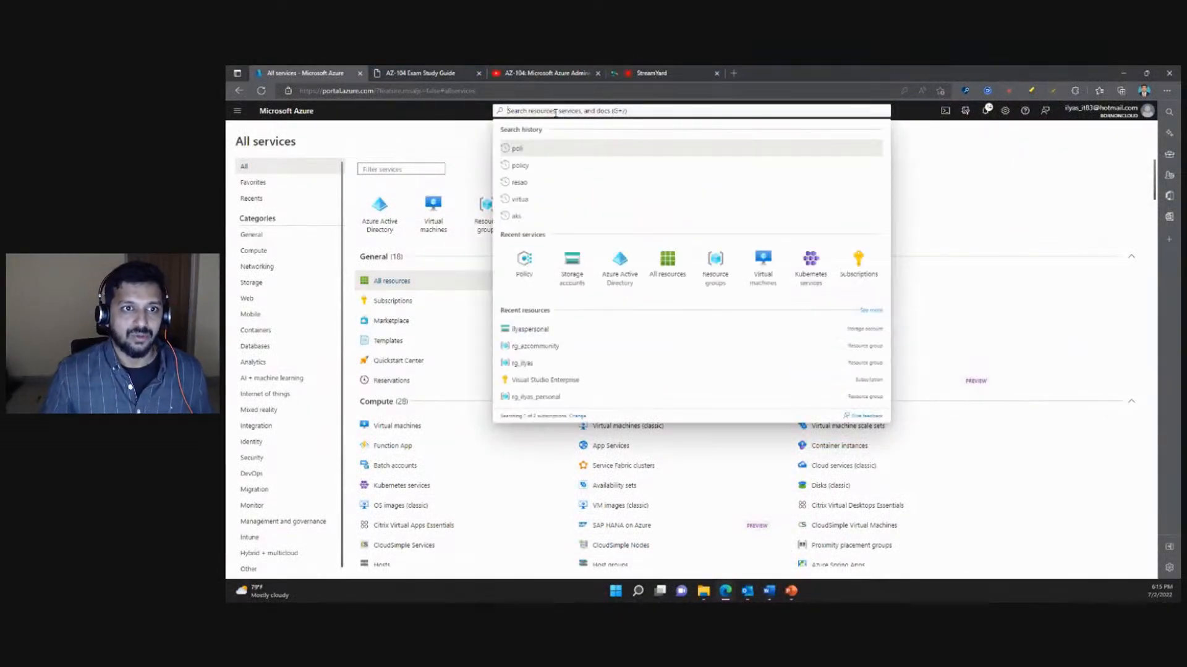
left_click(528, 271)
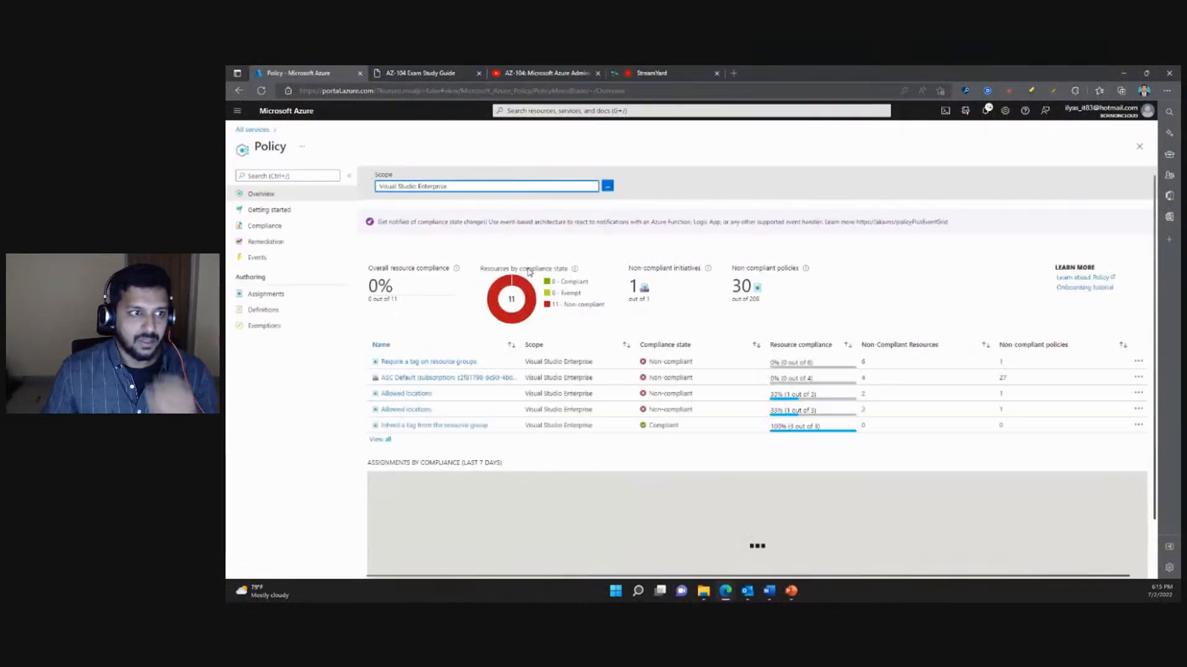
left_click(280, 214)
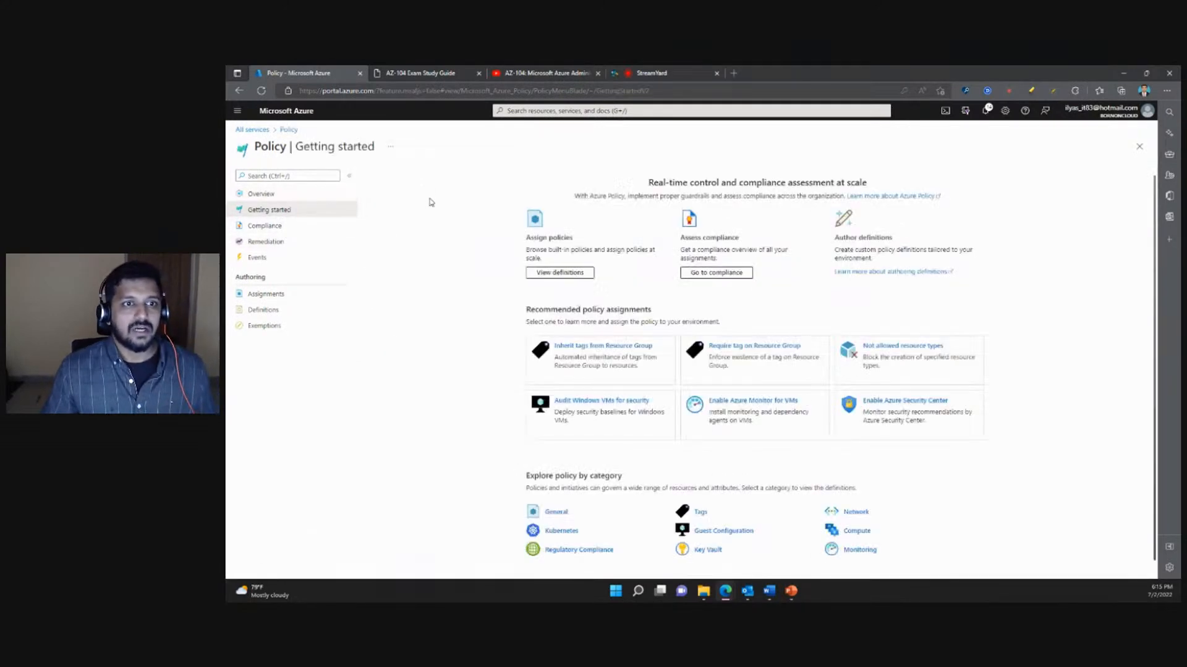
left_click(282, 228)
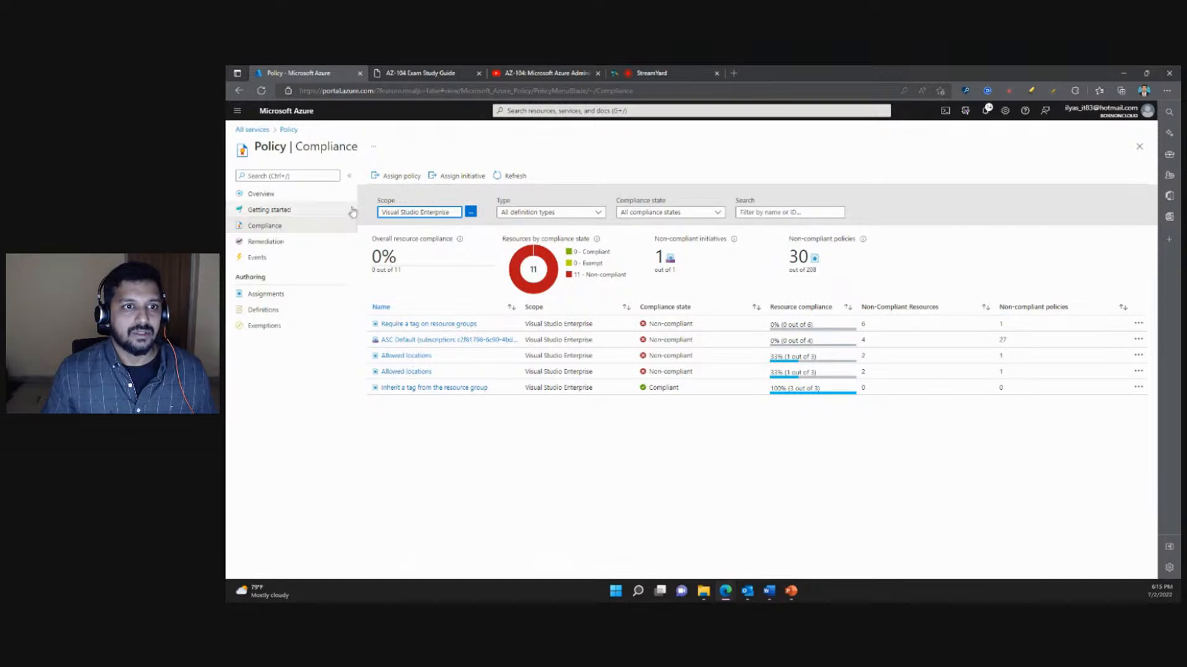
left_click(461, 177)
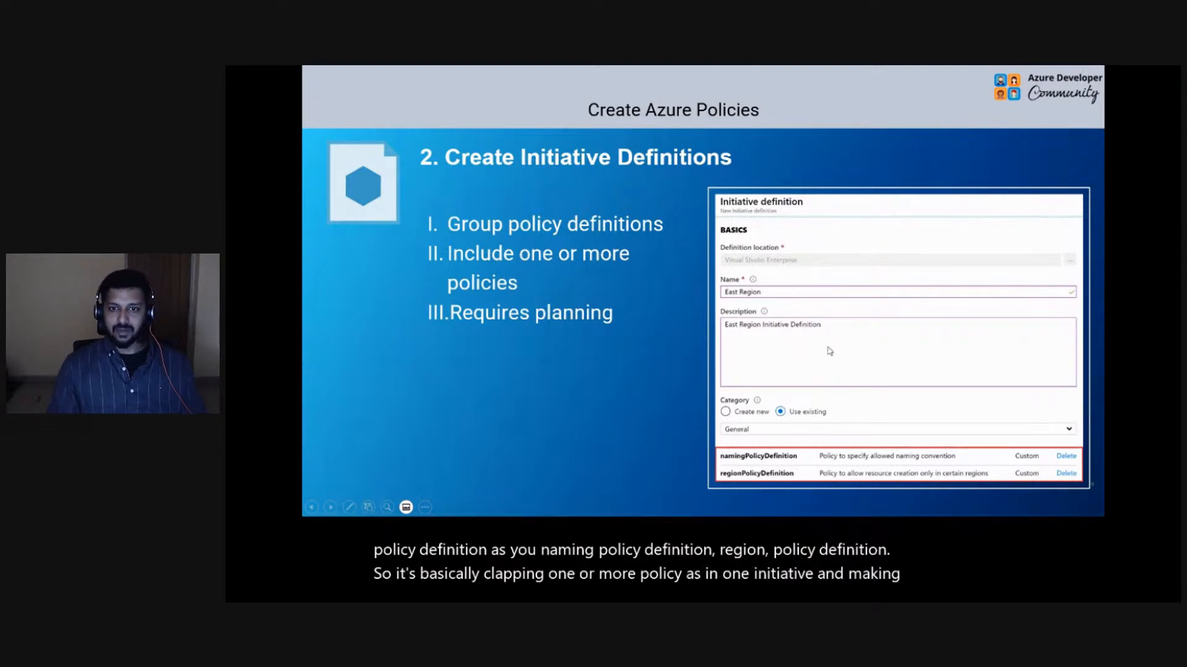
- Advance the PowerPoint slide show to the Scope the Initiative Definition slide
key("Right")
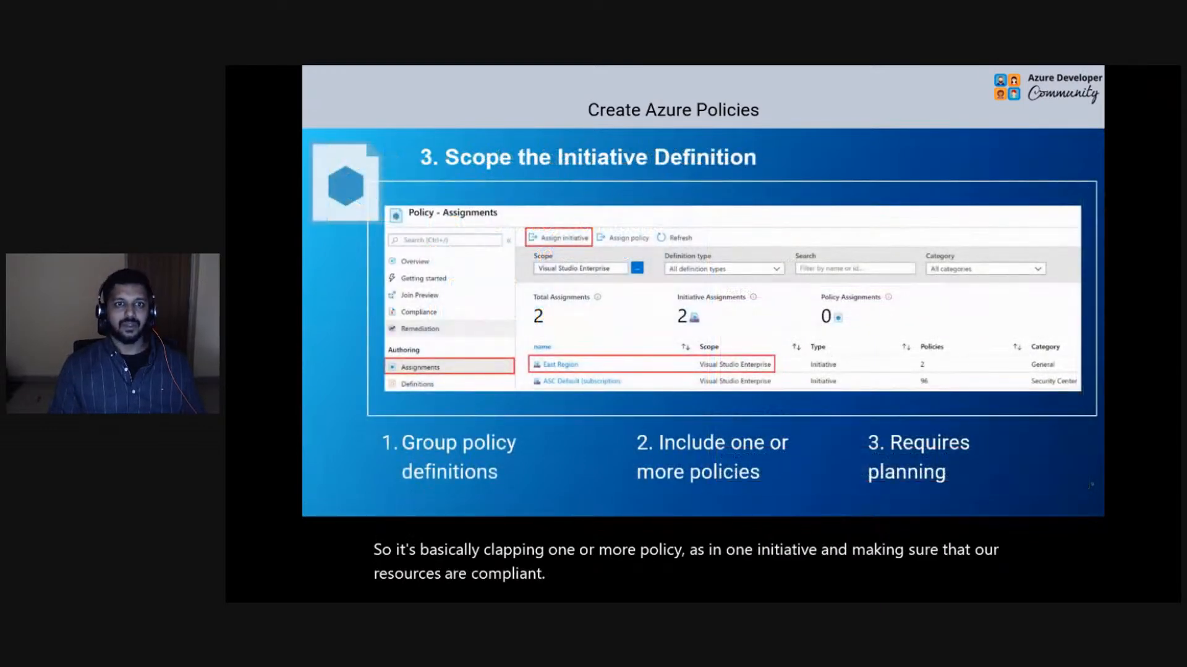